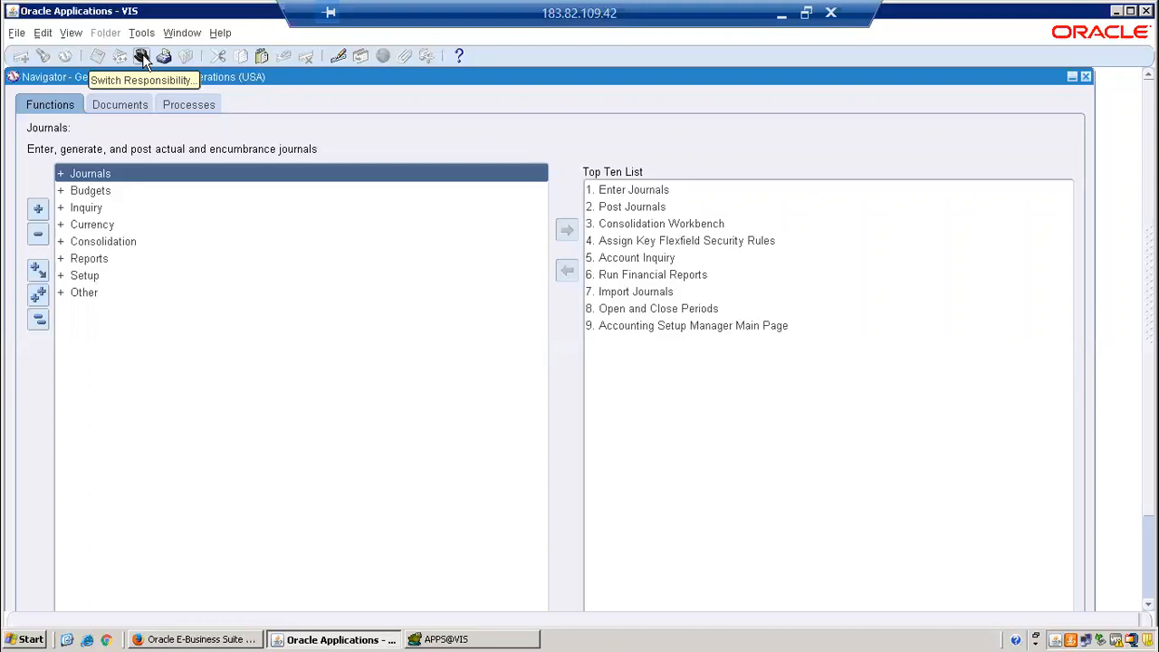
# - Switch the responsibility to Payables, Vision Operations (USA)
pyautogui.click(142, 57)
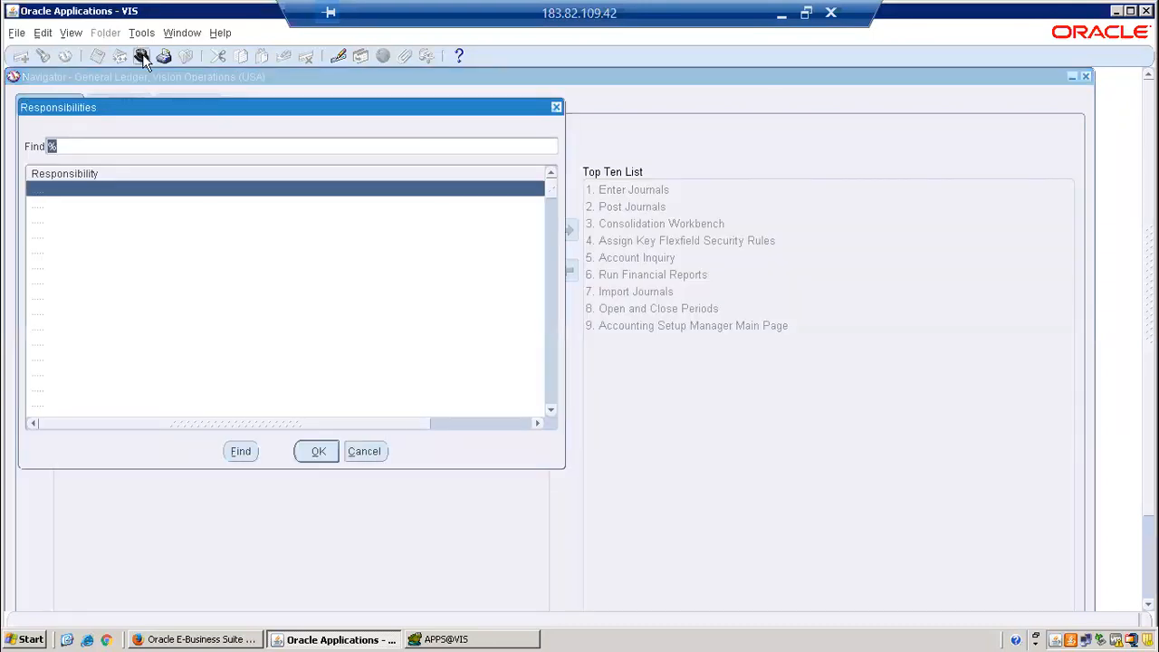
pyautogui.write('p')
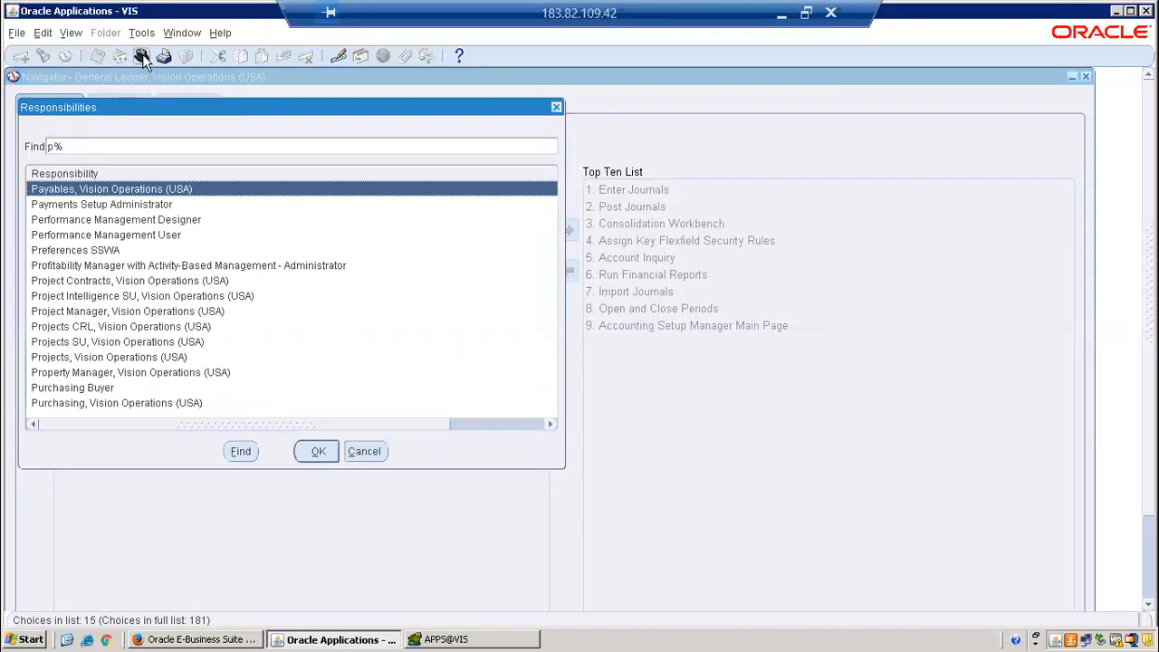
pyautogui.press('Return')
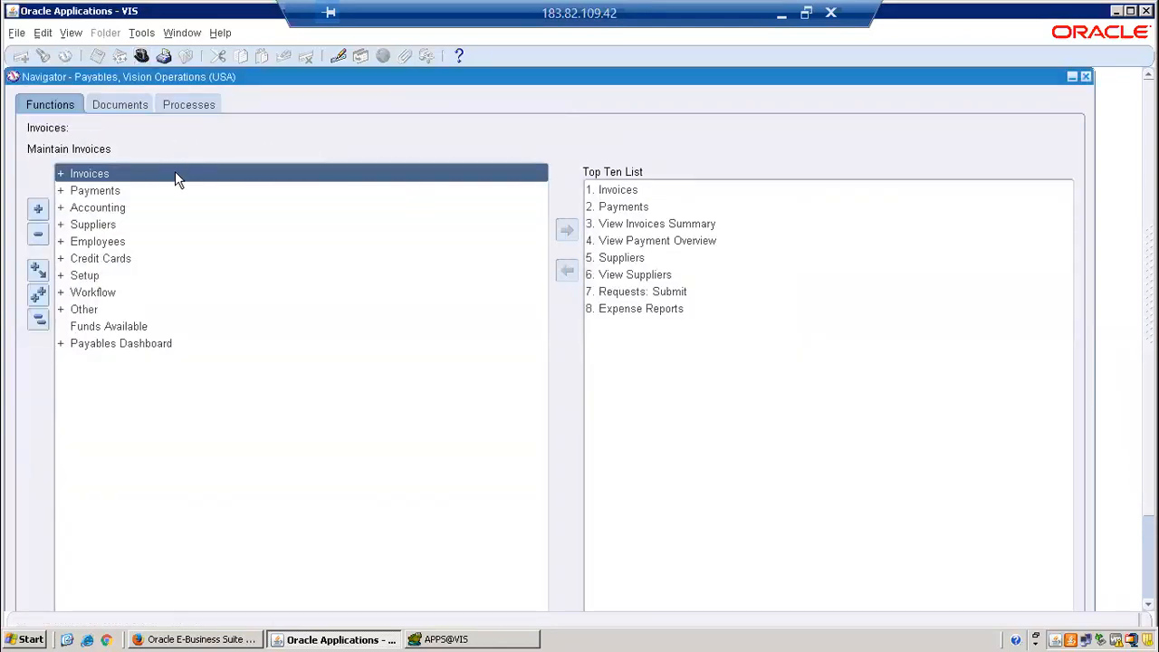
# - Open the Invoices entry form for entering a new Payables invoice
pyautogui.doubleClick(177, 175)
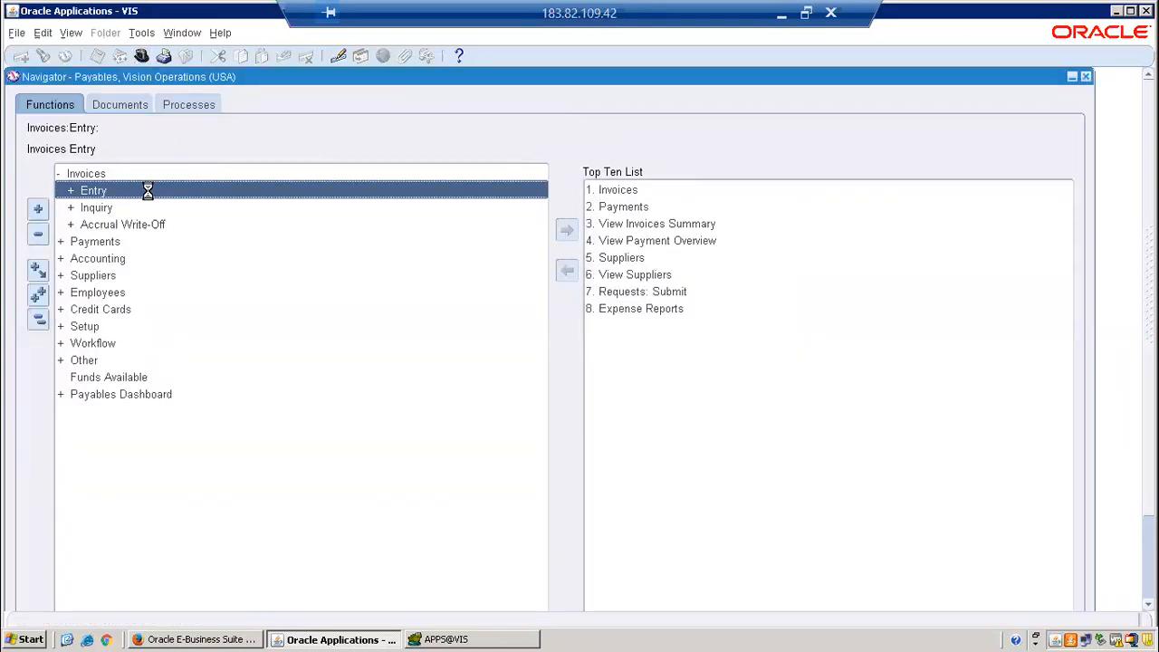
pyautogui.doubleClick(149, 193)
pyautogui.click(129, 230)
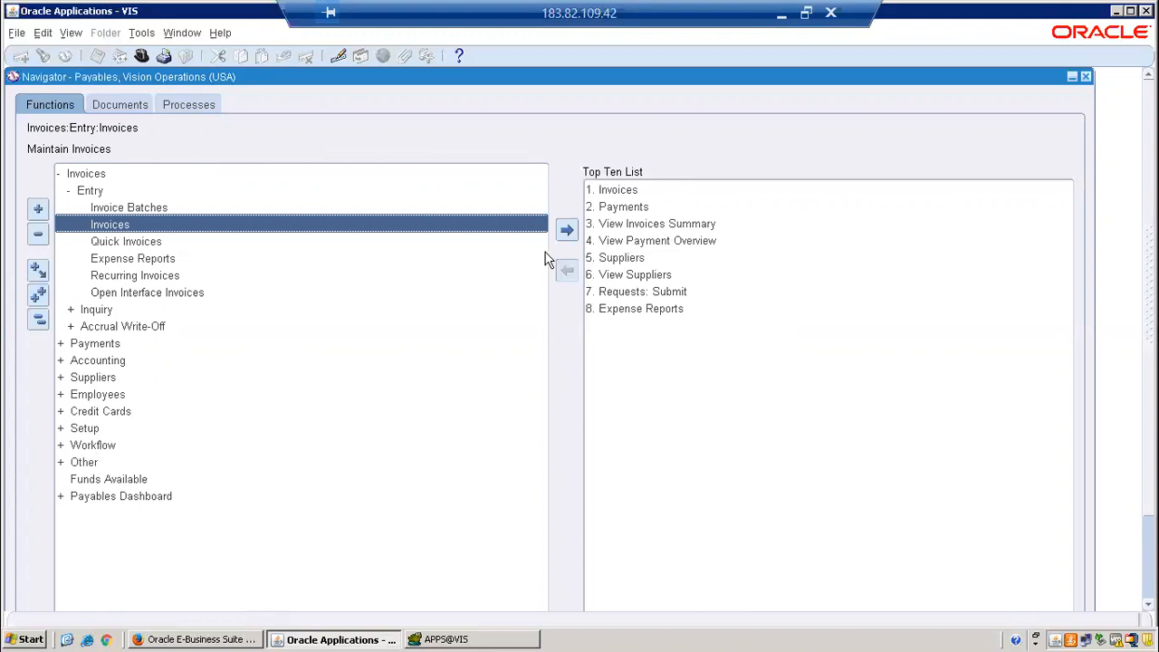
pyautogui.click(238, 639)
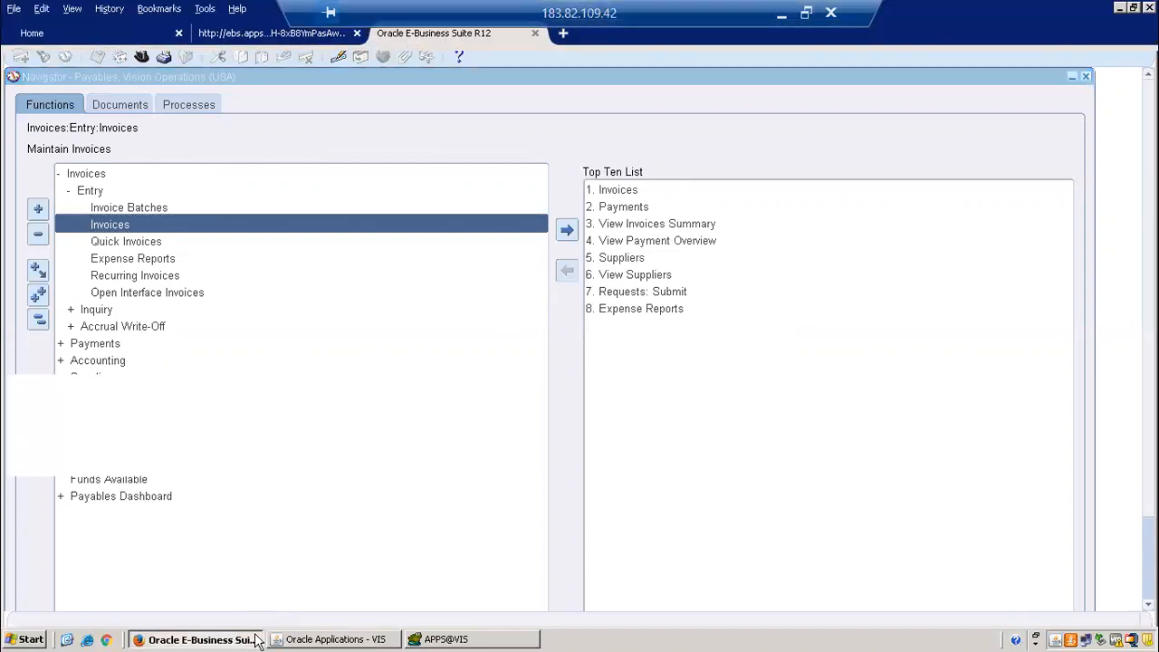
pyautogui.click(337, 639)
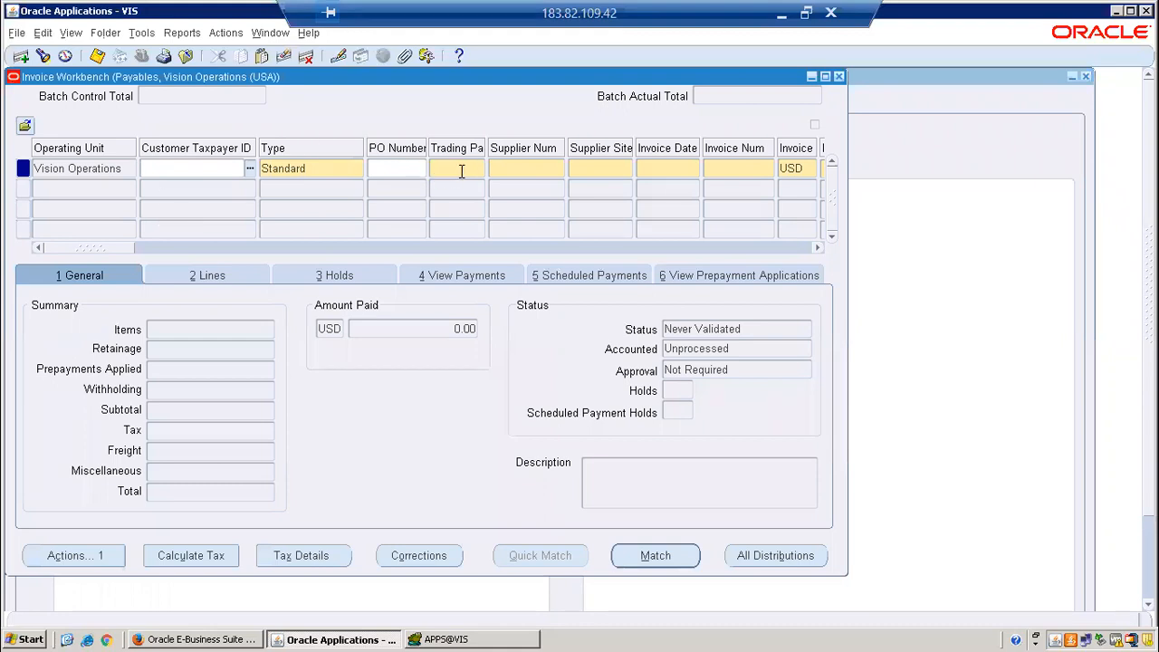
# - Choose Abbott Laboratories, Inc. as the trading partner of the new Standard invoice, with supplier site CORP HQ
pyautogui.click(461, 171)
pyautogui.doubleClick(462, 172)
pyautogui.write('%')
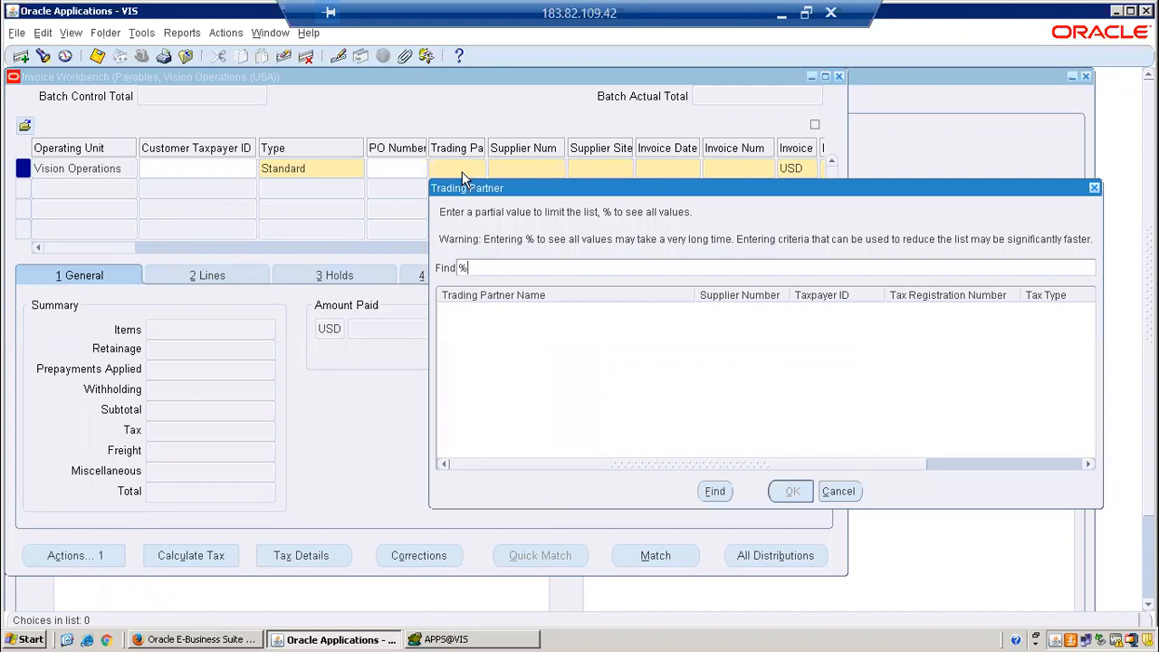
pyautogui.click(715, 492)
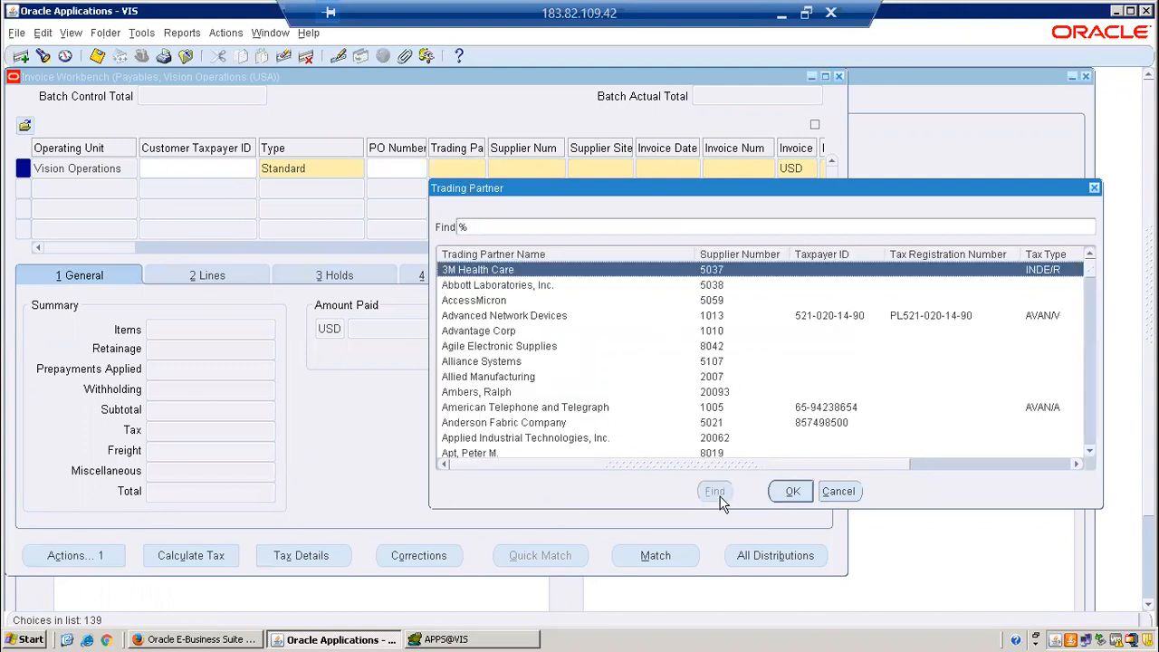
pyautogui.press('Down')
pyautogui.press('Return')
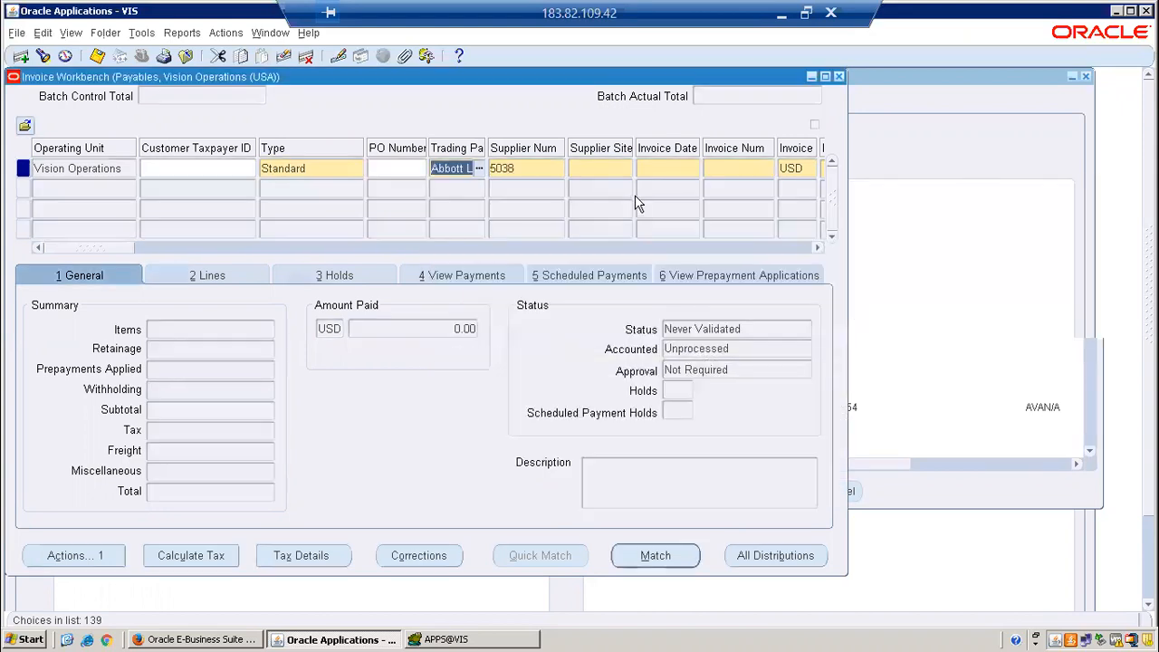
pyautogui.click(603, 172)
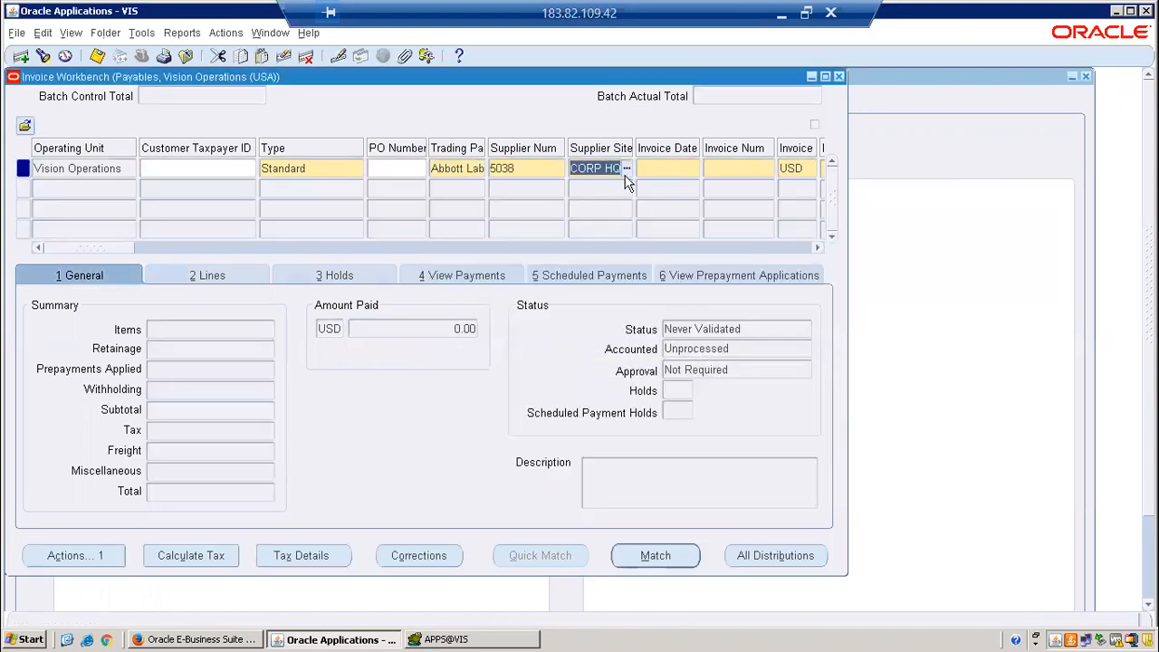
# - Fill in the invoice header with date 09-FEB-2020, invoice number ARV1000 and amount 50000 in USD
pyautogui.press('Tab')
pyautogui.press('Tab')
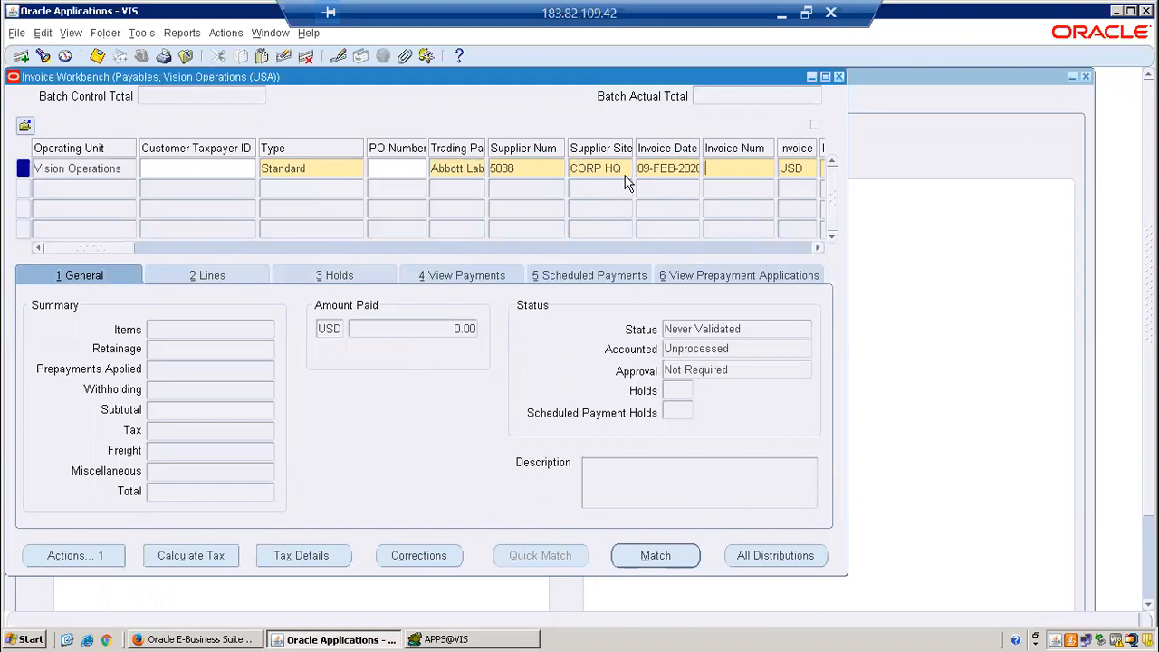
pyautogui.write('ARV1000')
pyautogui.press('Tab')
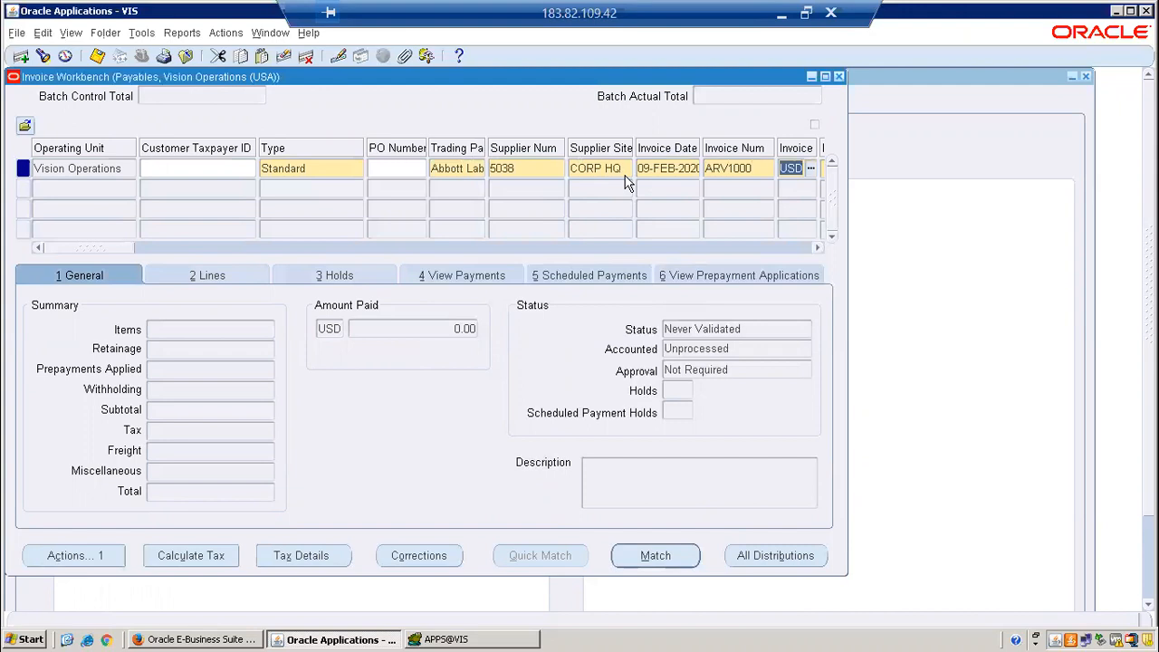
pyautogui.press('Tab')
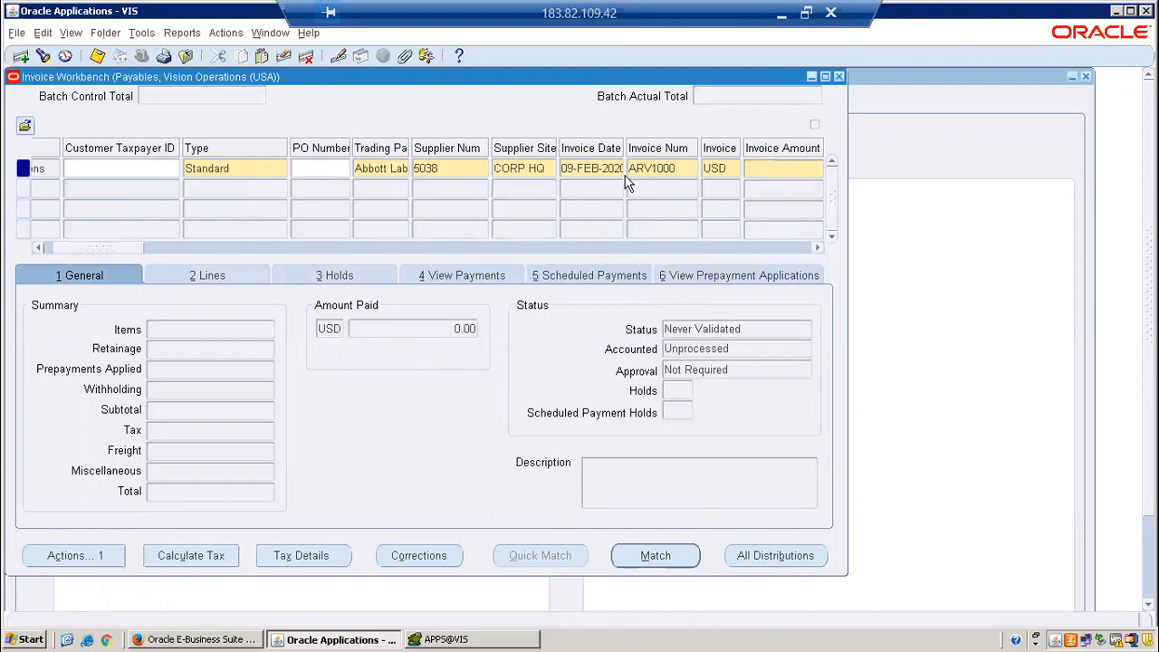
pyautogui.write('50000')
# - Enter 50000 as the amount of item line 1 and of its item distribution
pyautogui.click(231, 276)
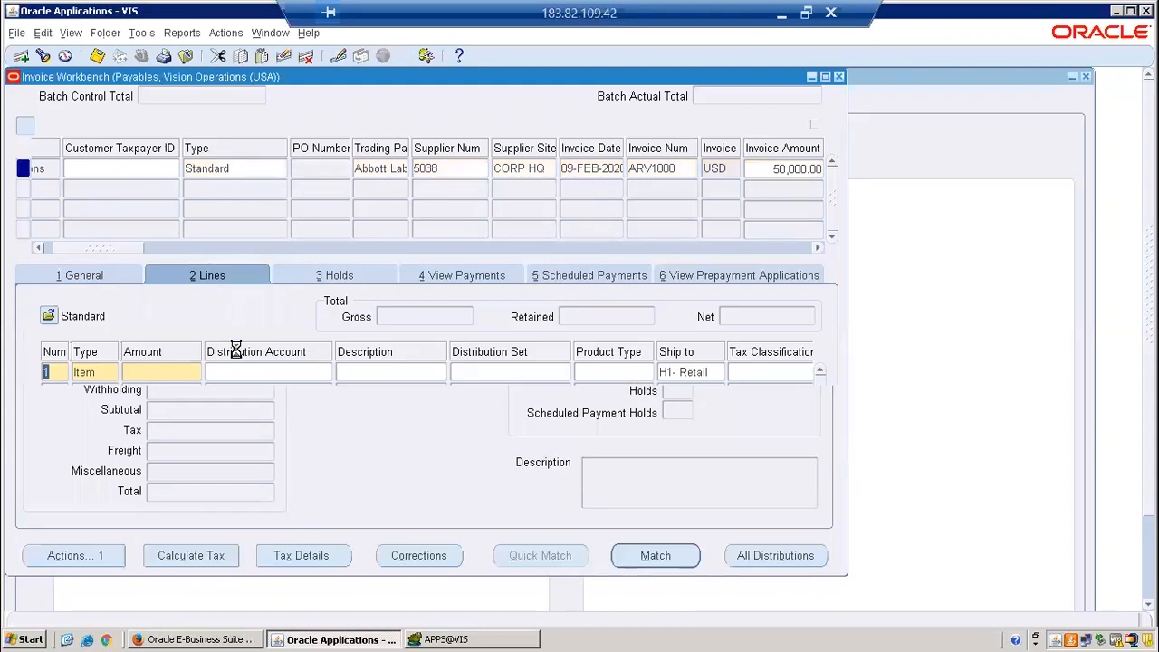
pyautogui.click(151, 372)
pyautogui.write('50000')
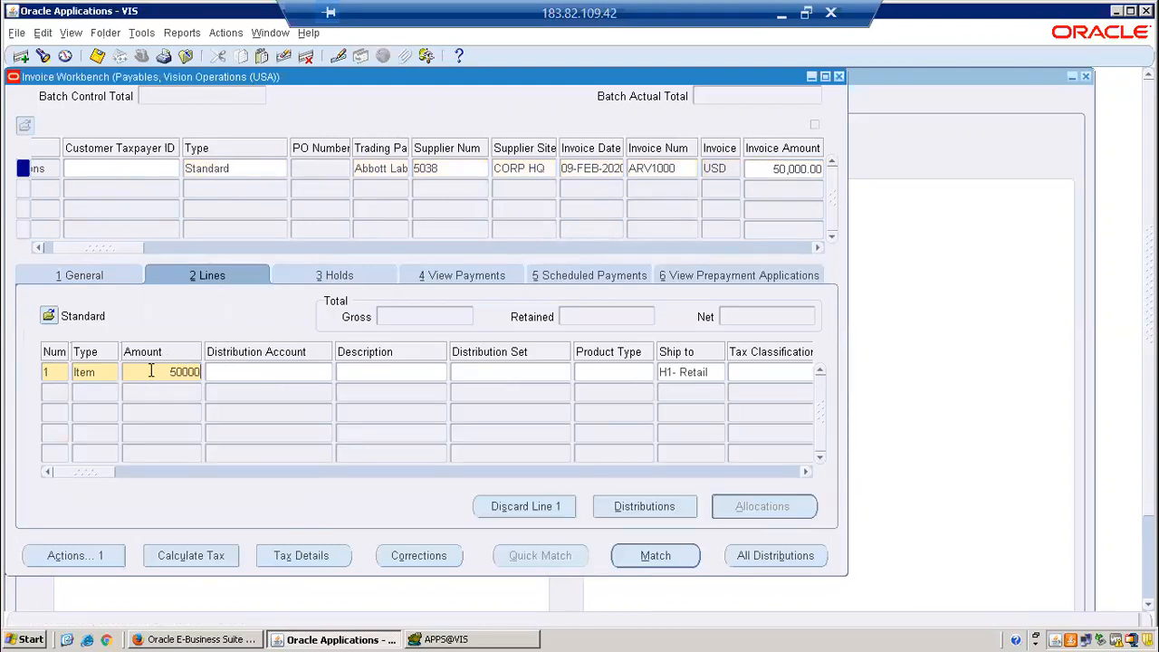
pyautogui.click(673, 506)
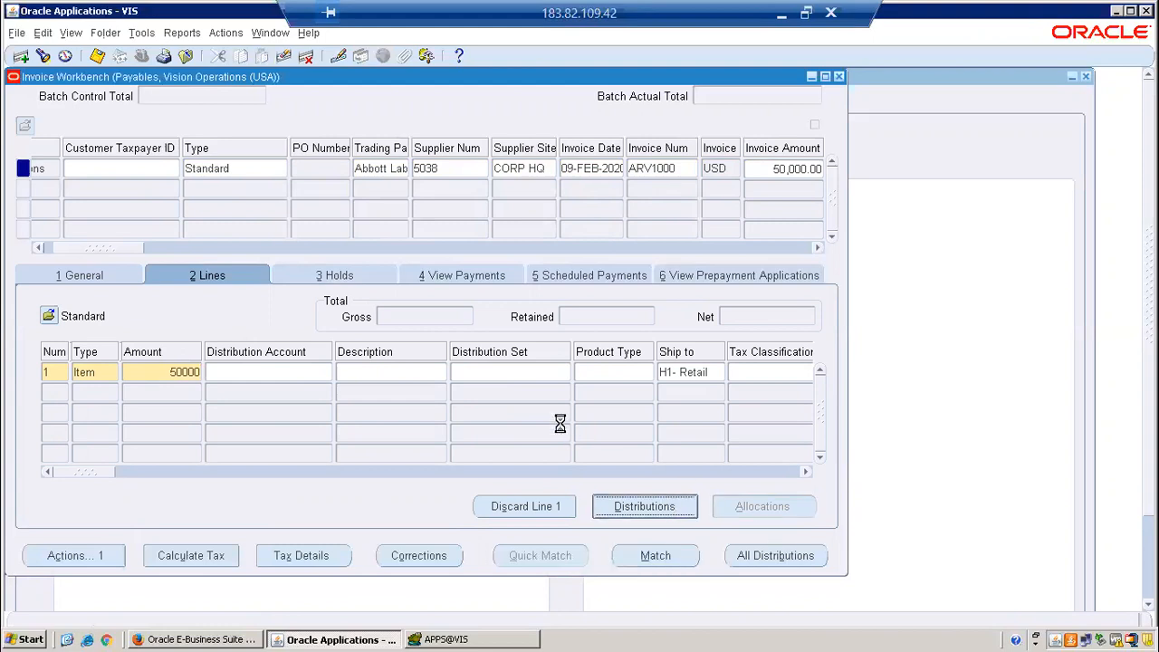
pyautogui.click(235, 184)
pyautogui.write('50000')
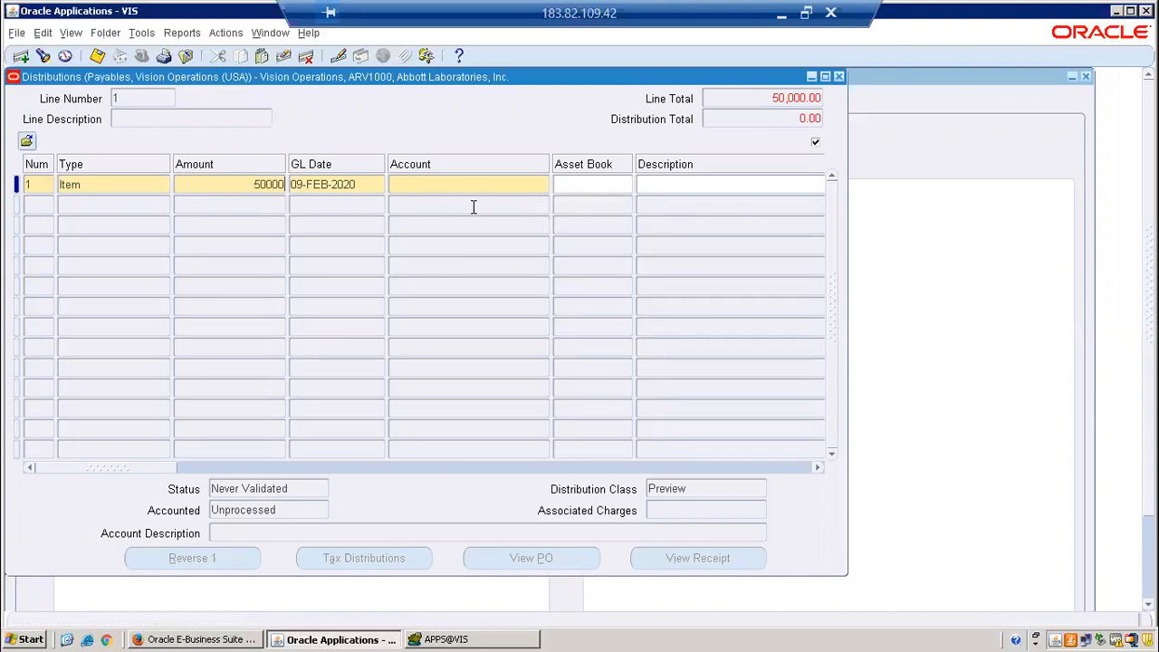
# - Assign department 000 and account 7450, Telephone Expenses, to the distribution, and save and close it
pyautogui.click(538, 185)
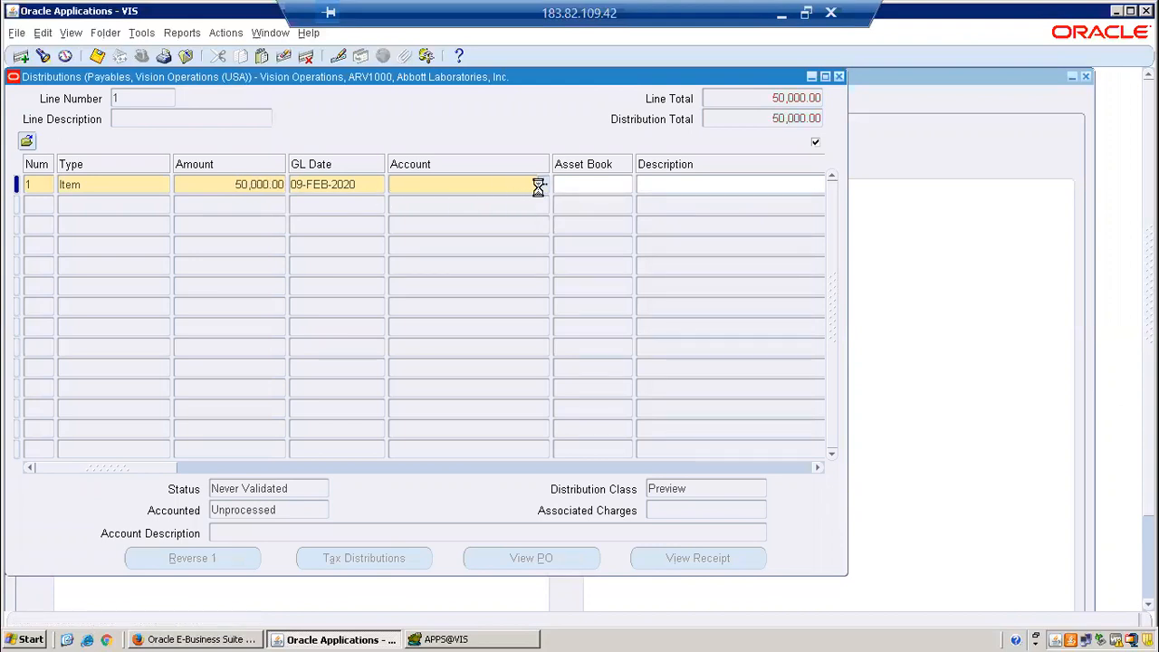
pyautogui.click(542, 185)
pyautogui.click(663, 430)
pyautogui.write('000')
pyautogui.press('Tab')
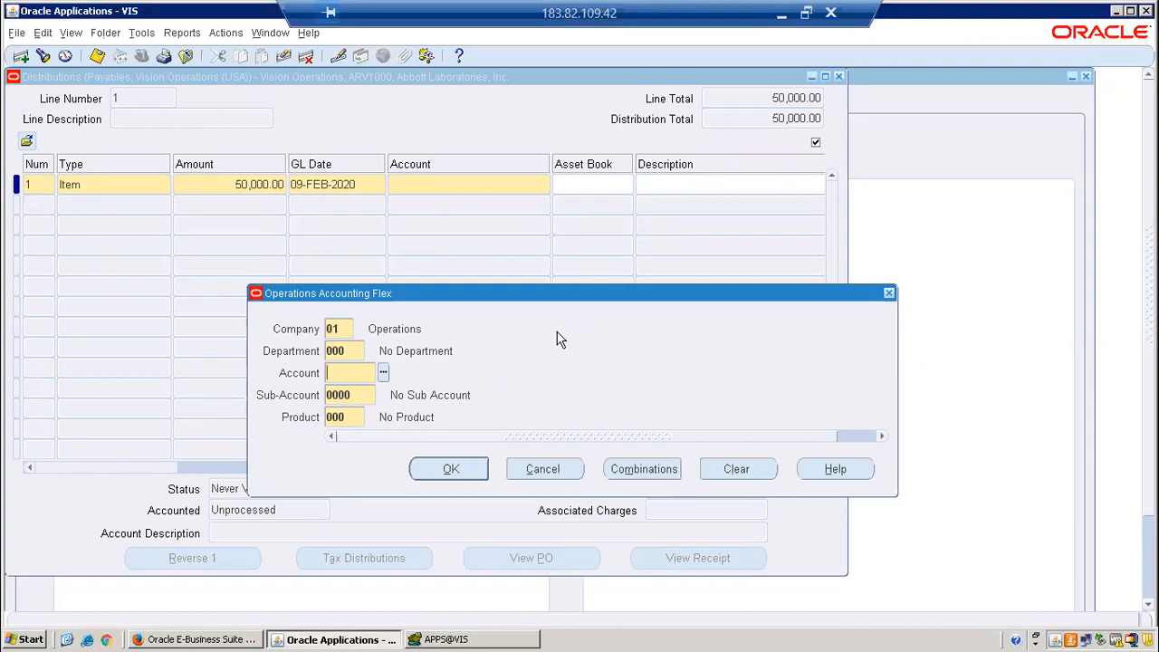
pyautogui.hotkey('ctrl', 'l')
pyautogui.click(262, 147)
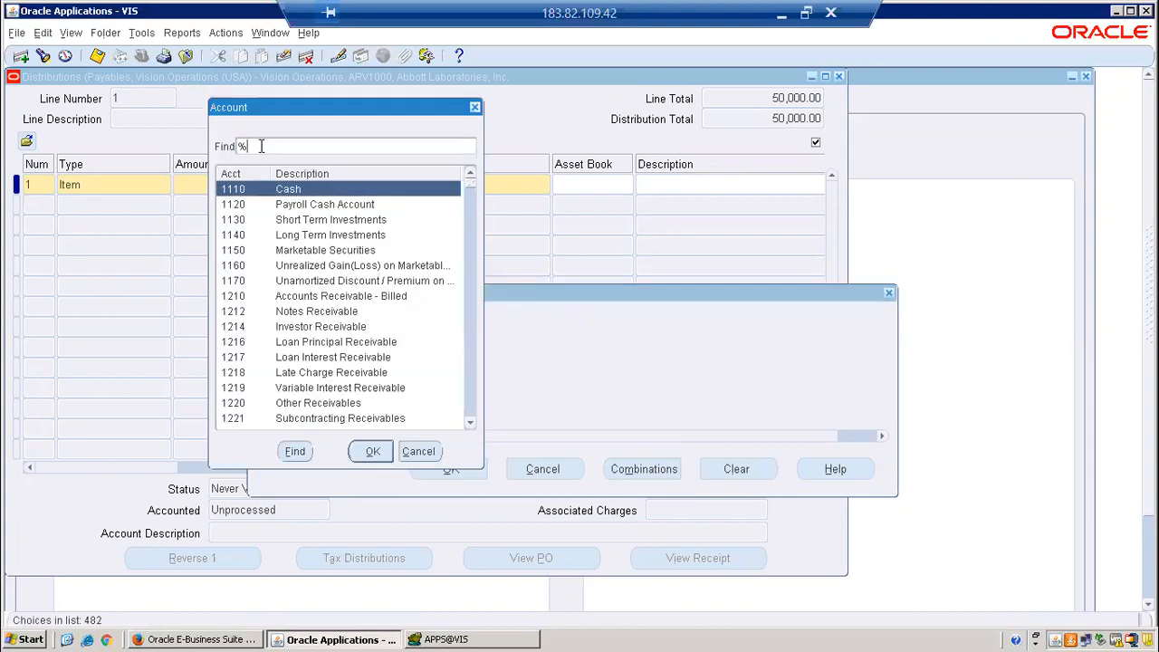
pyautogui.write('tele%')
pyautogui.click(295, 452)
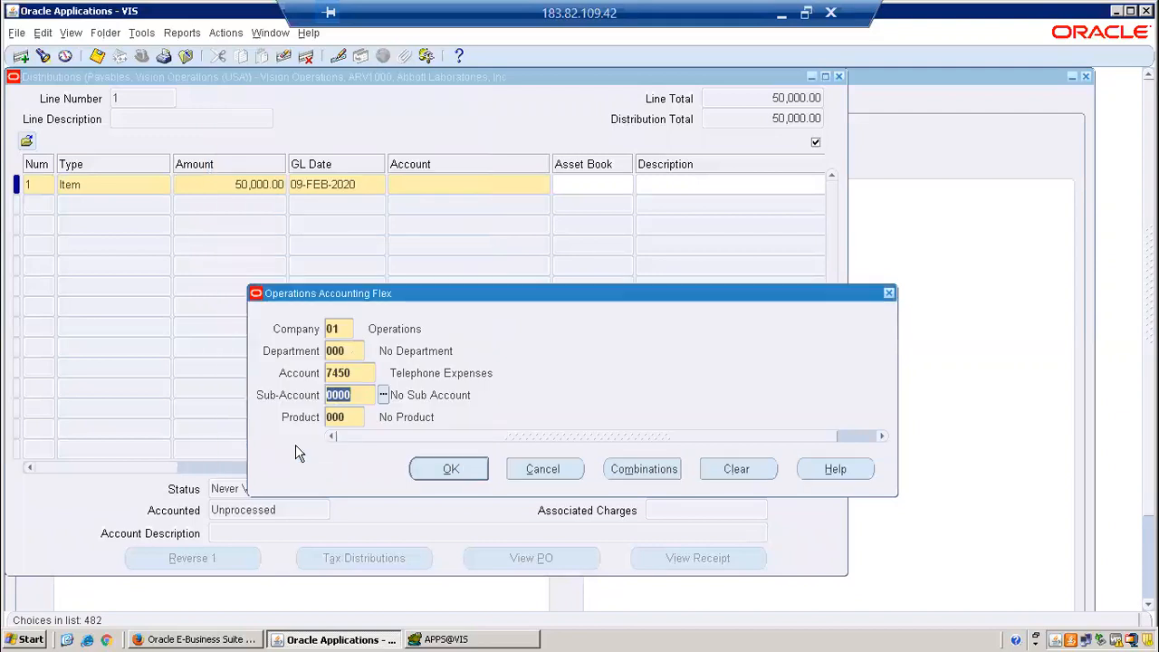
pyautogui.click(469, 468)
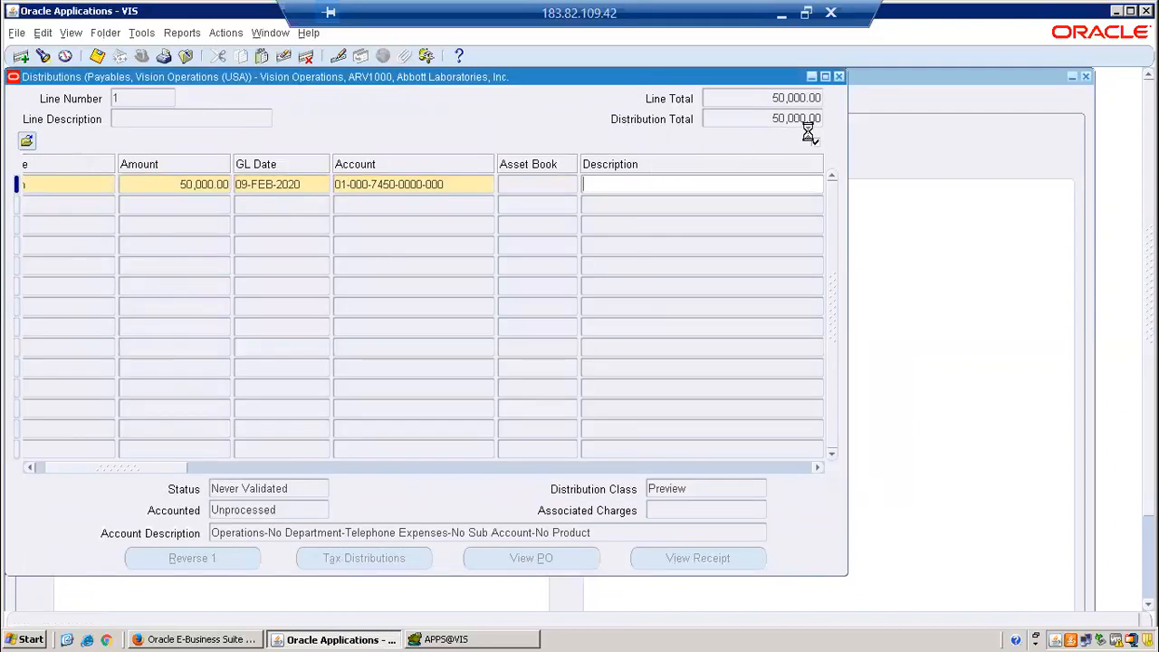
pyautogui.hotkey('ctrl', 's')
pyautogui.click(838, 77)
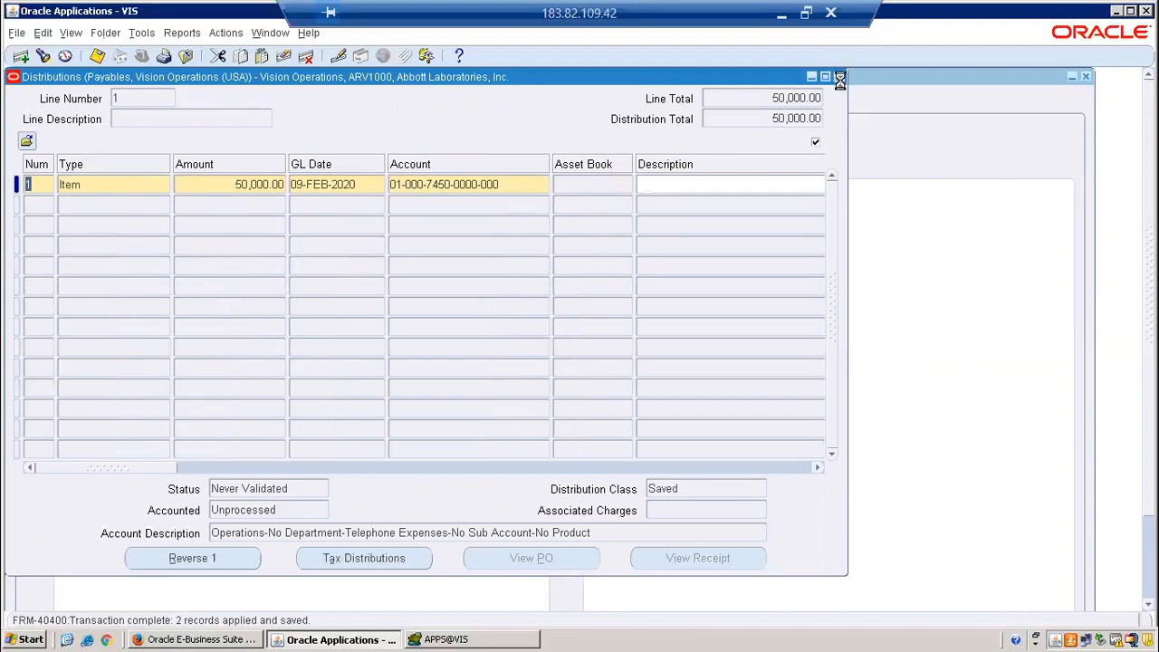
# - Run validation on the invoice so its tax is calculated, and set the invoice amount to 53000
pyautogui.click(100, 557)
pyautogui.click(266, 129)
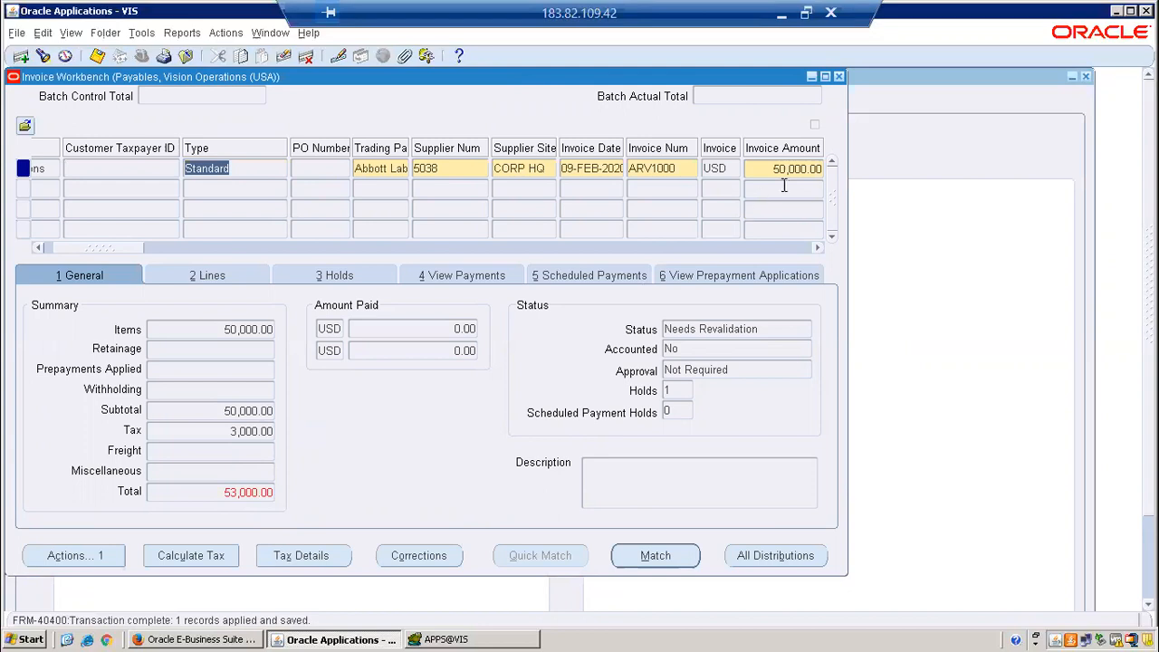
pyautogui.click(808, 170)
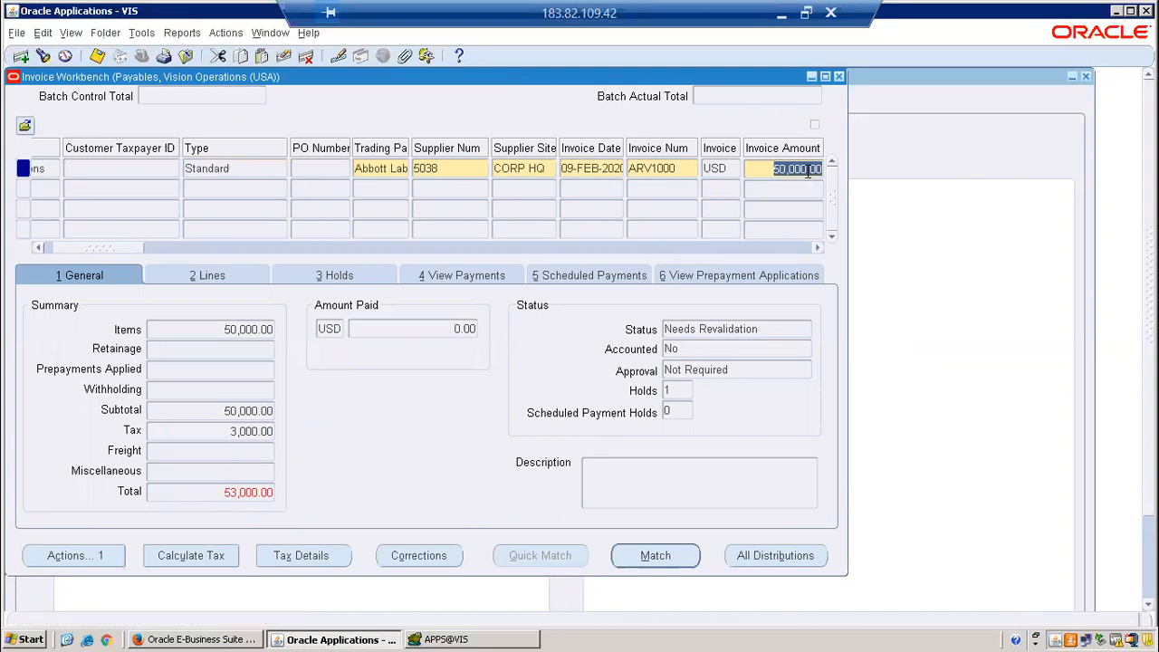
pyautogui.write('53000')
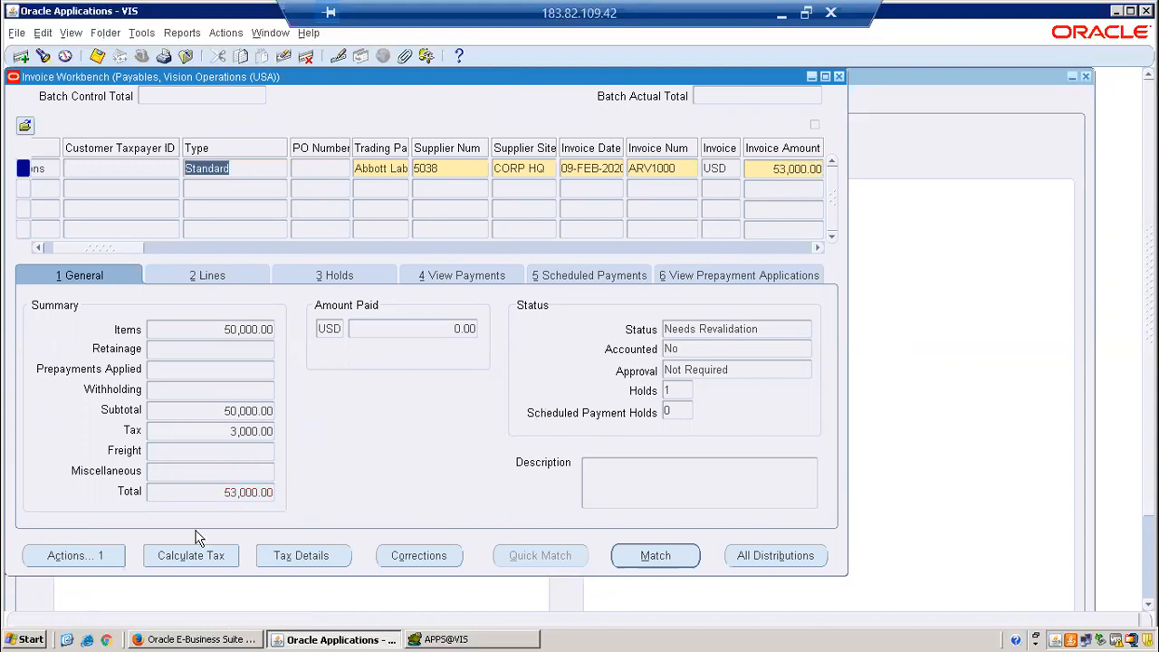
# - Validate the invoice again with its corrected amount
pyautogui.click(99, 556)
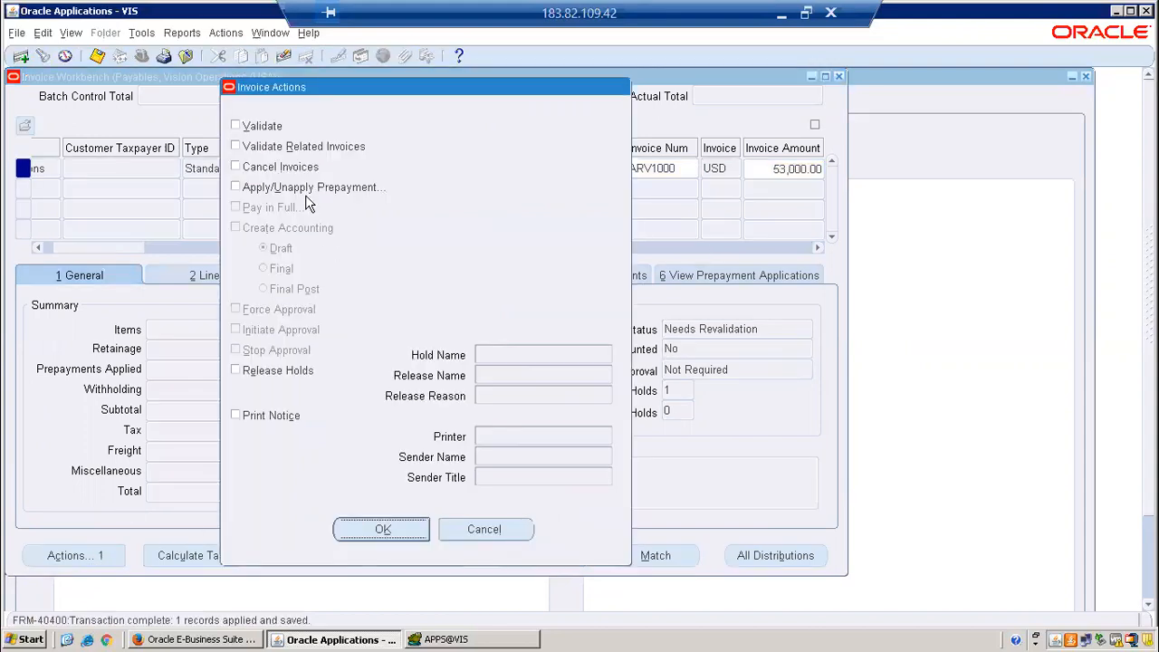
pyautogui.click(242, 126)
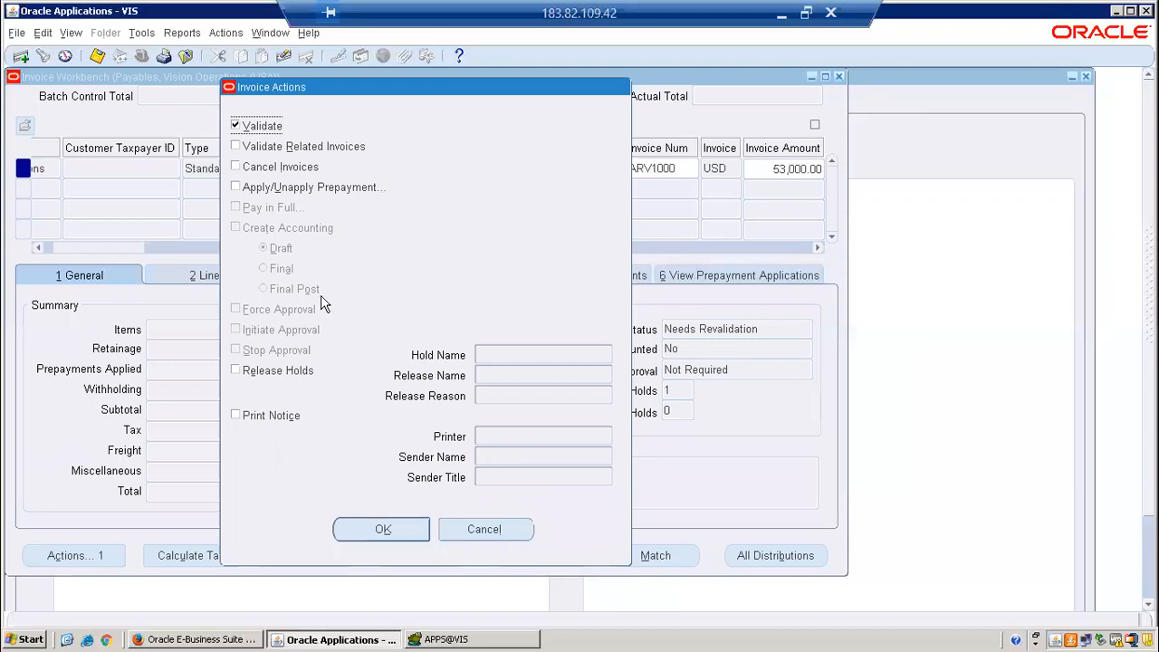
pyautogui.click(383, 531)
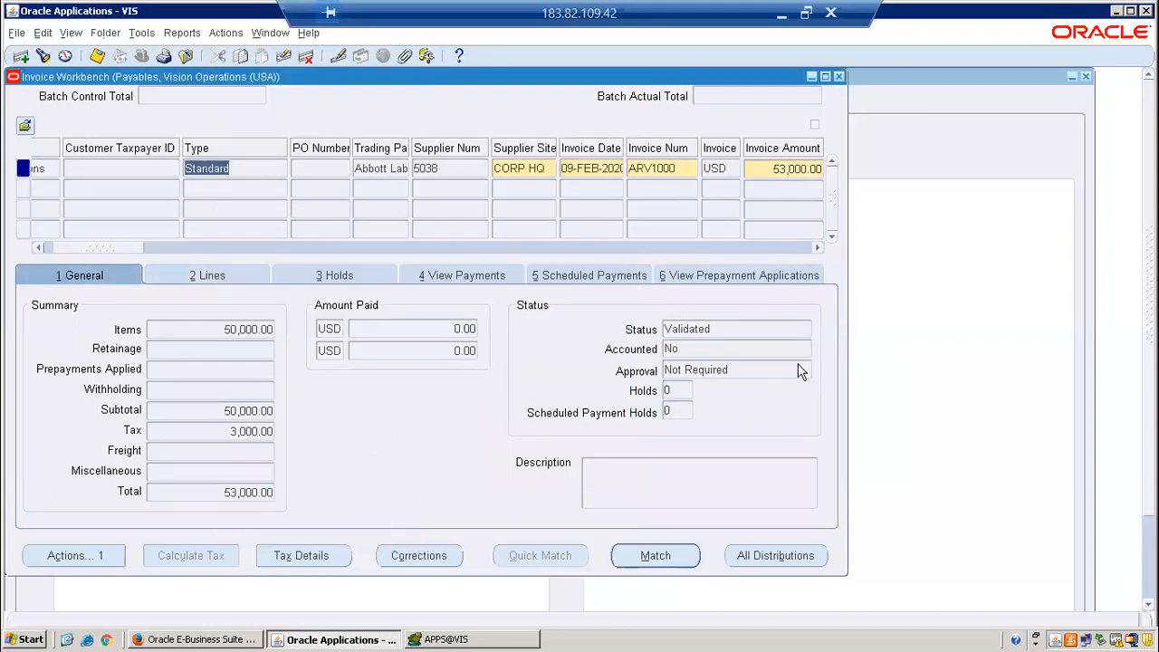
# - Review all distributions of the invoice, comparing the amounts and accounts of the item and state tax rows
pyautogui.click(776, 556)
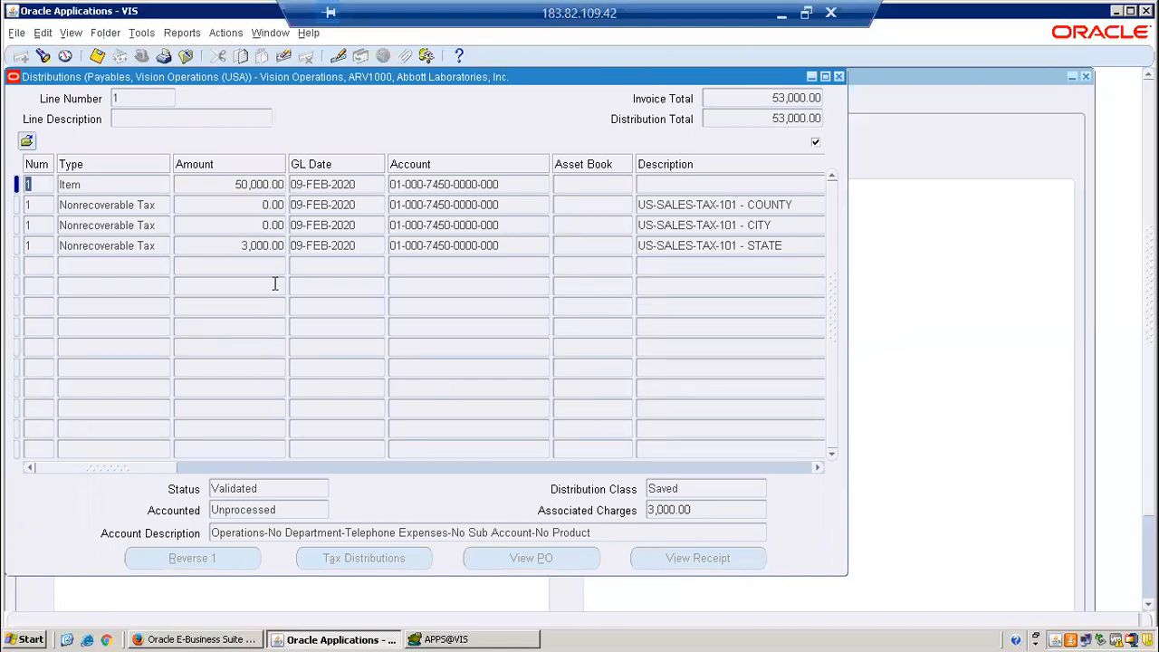
pyautogui.doubleClick(272, 185)
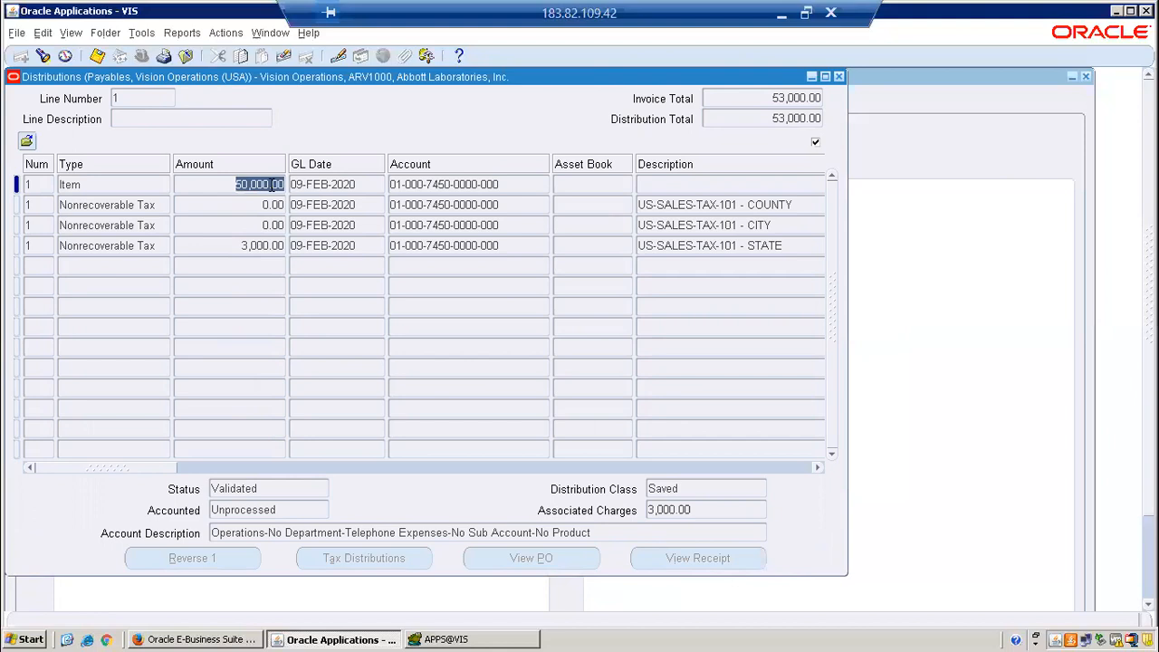
pyautogui.doubleClick(272, 249)
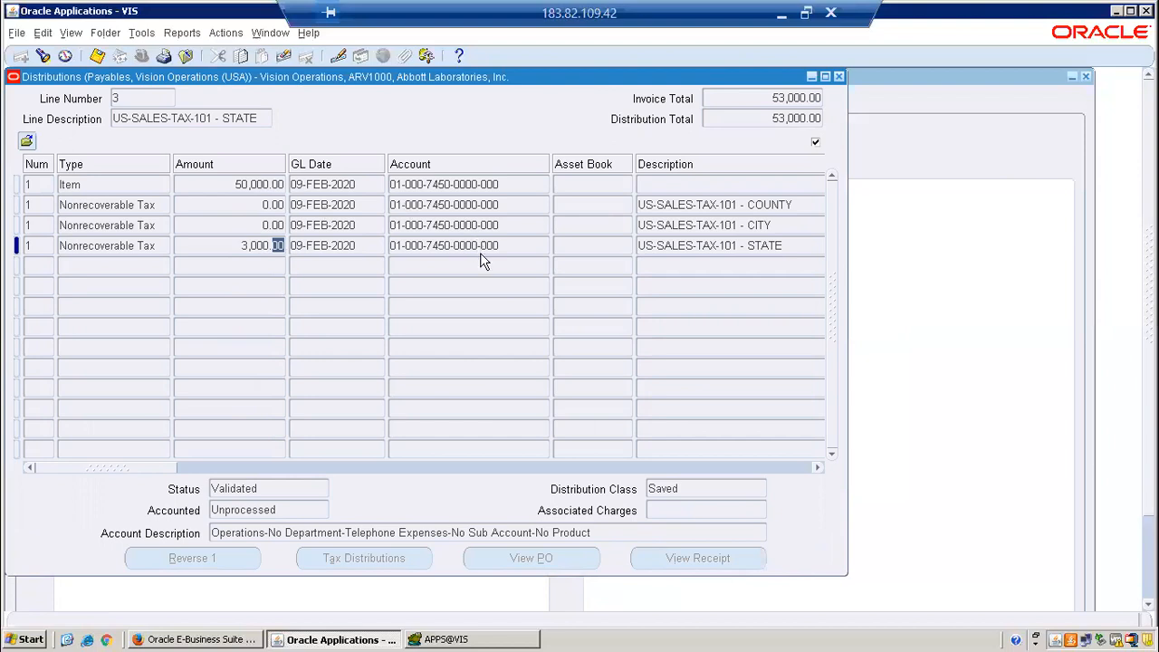
pyautogui.click(480, 253)
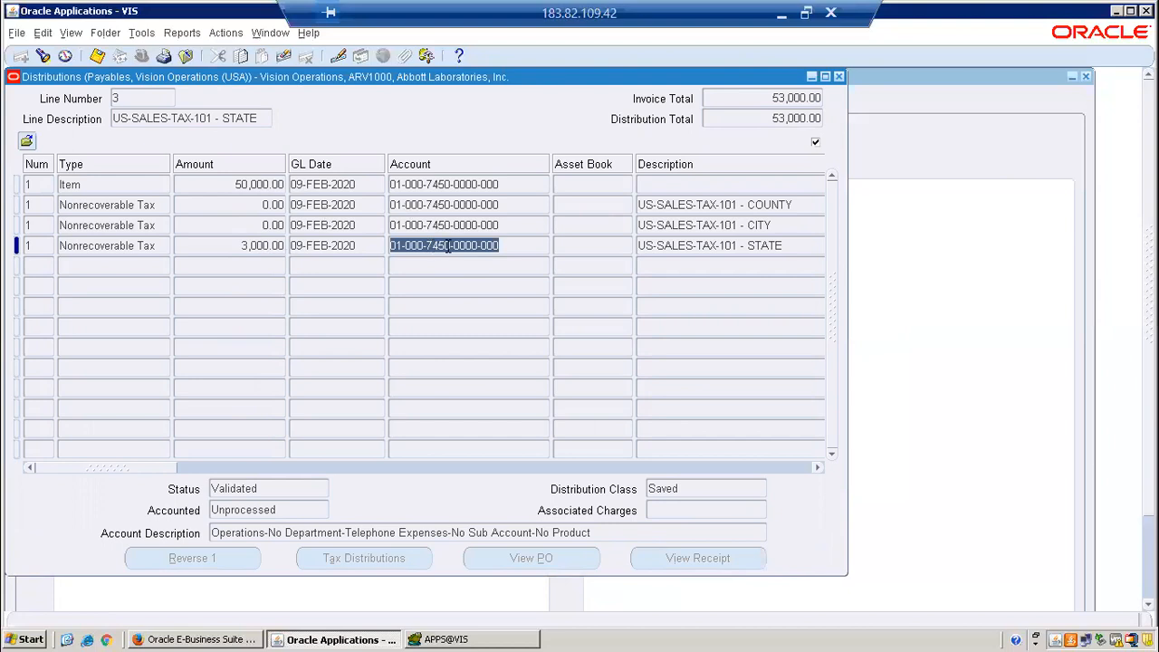
pyautogui.click(447, 184)
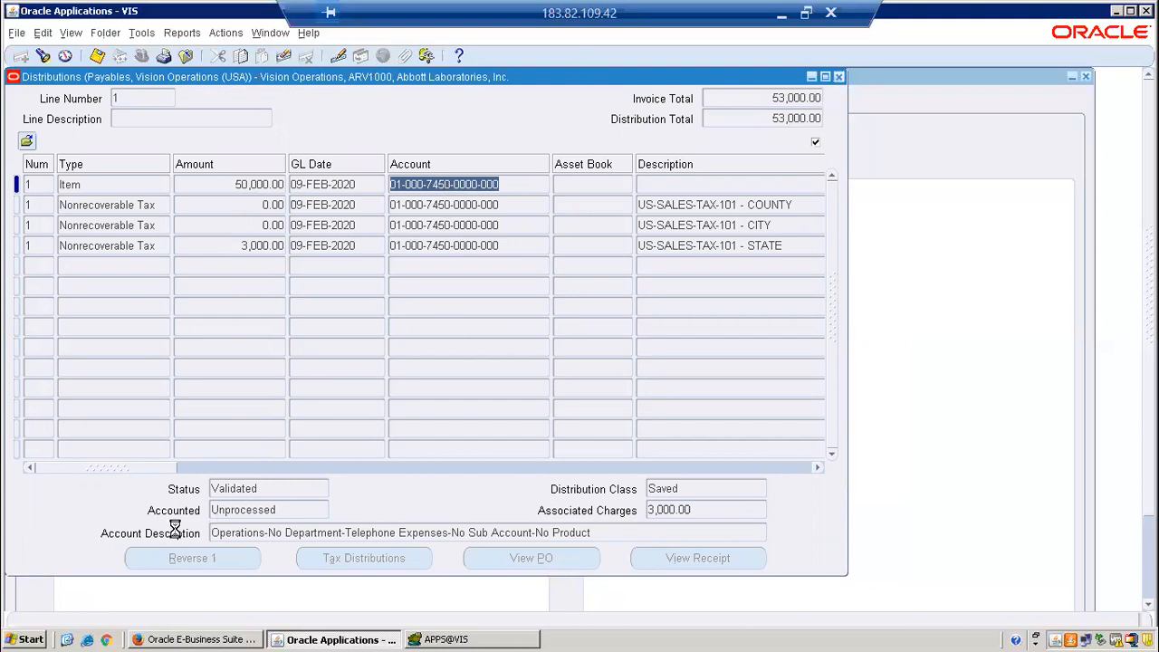
# - Create draft accounting for the validated invoice ARV1000 and acknowledge the completion note
pyautogui.click(118, 556)
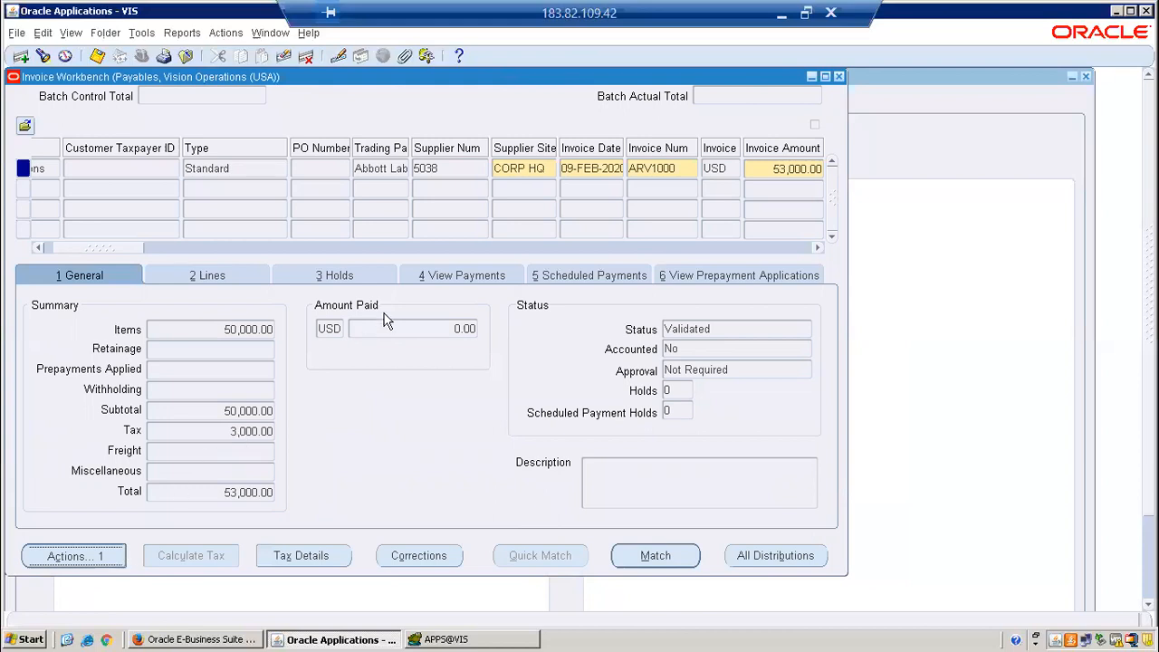
pyautogui.click(338, 282)
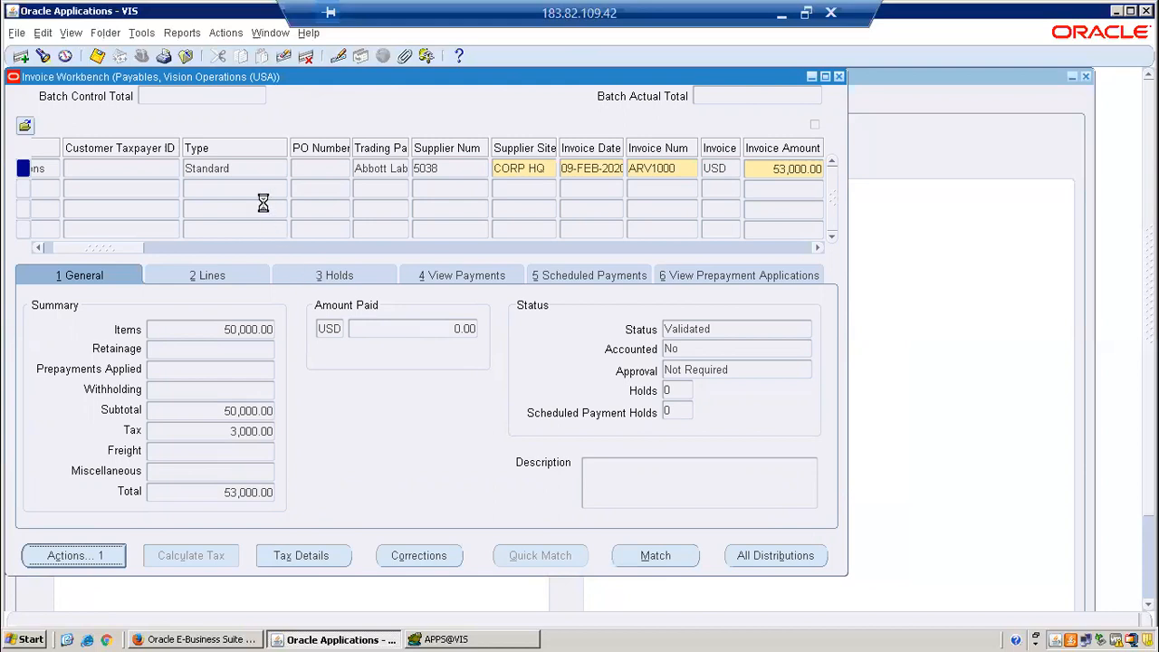
pyautogui.click(281, 231)
pyautogui.click(412, 530)
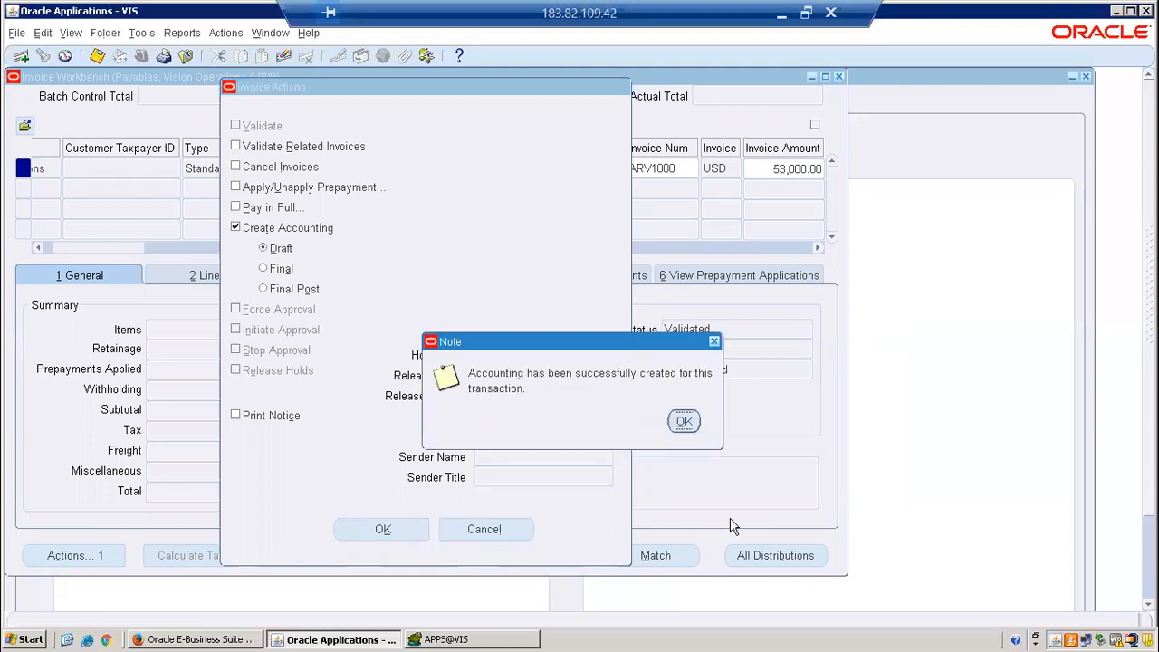
pyautogui.click(683, 429)
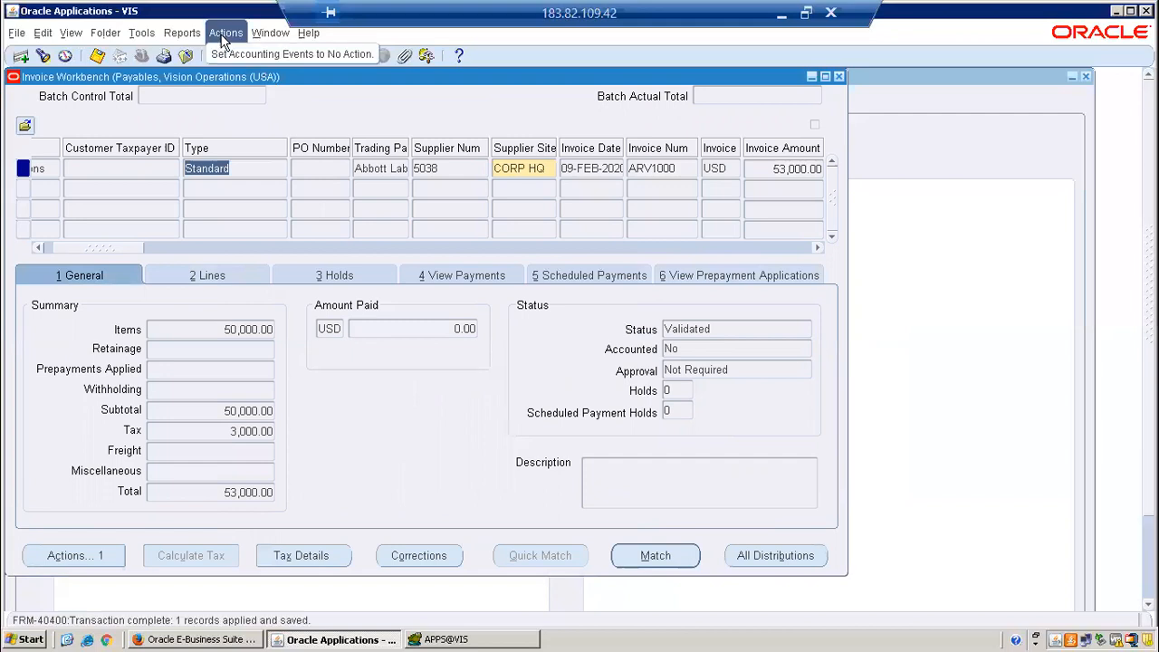
# - View the invoice's accounting in the browser, examining the debit and credit accounts of its subledger journal entry lines, and return to Oracle Applications
pyautogui.click(190, 34)
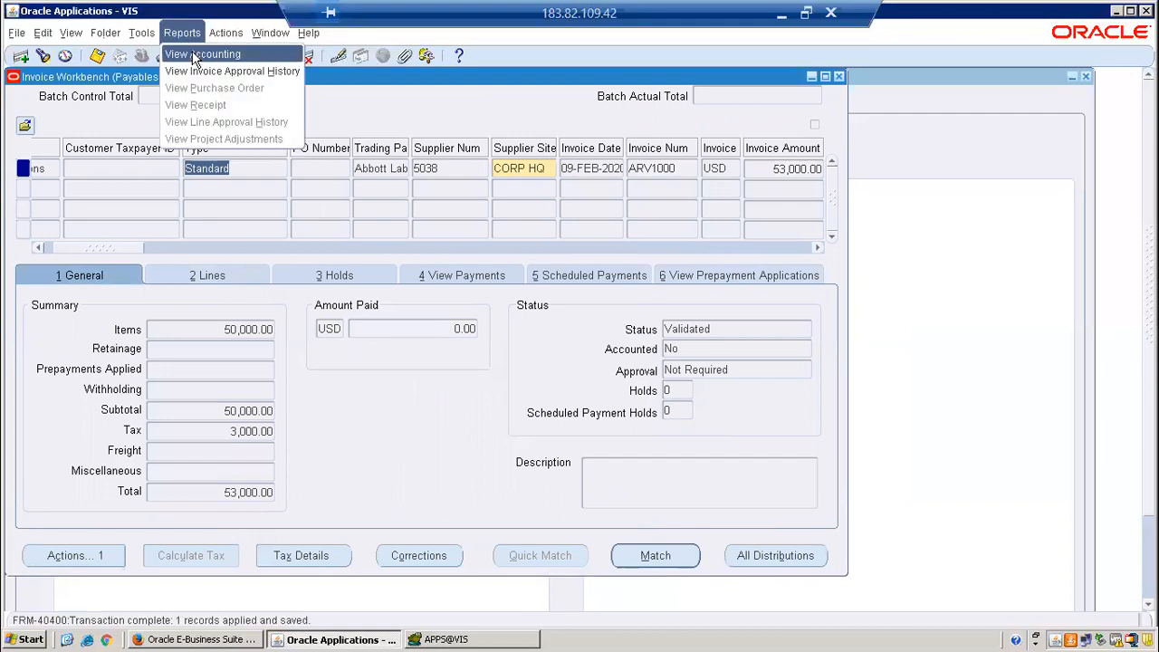
pyautogui.click(194, 56)
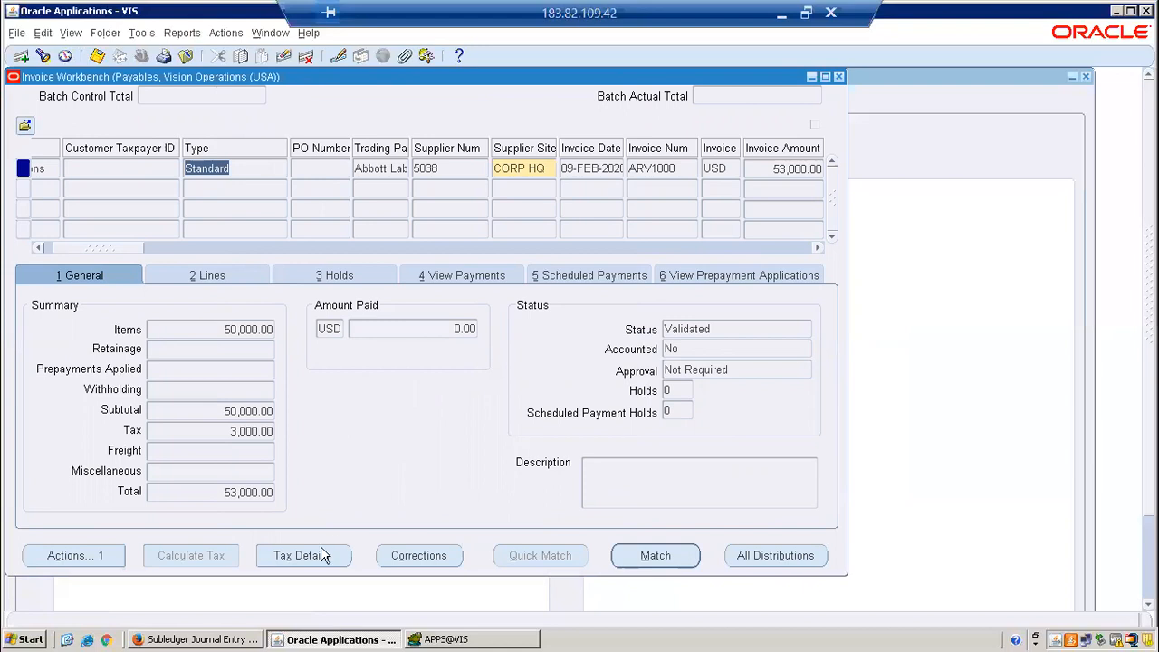
pyautogui.click(234, 641)
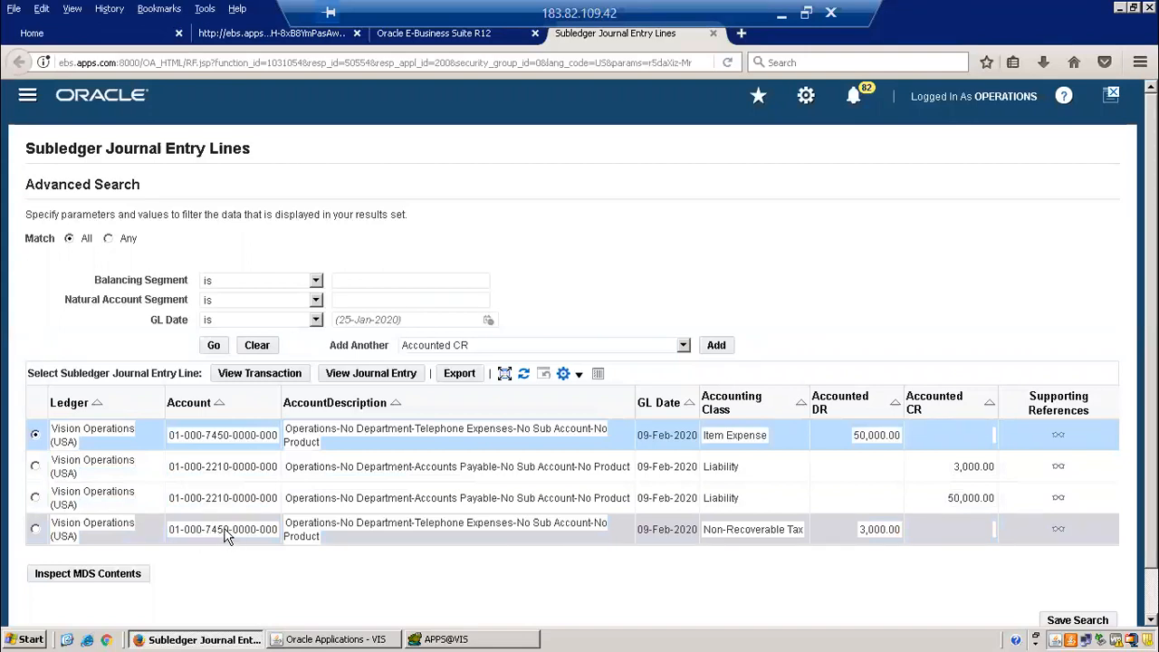
pyautogui.click(352, 640)
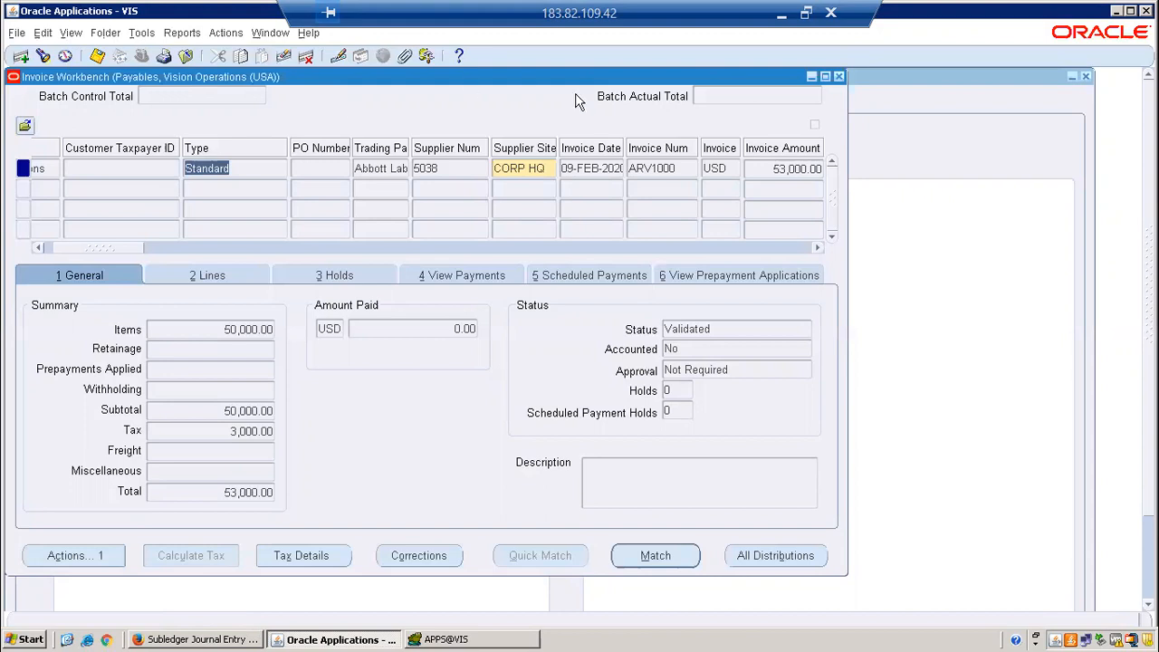
# - Close the Invoice Workbench and switch the responsibility to General Ledger, Vision Operations (USA)
pyautogui.click(839, 77)
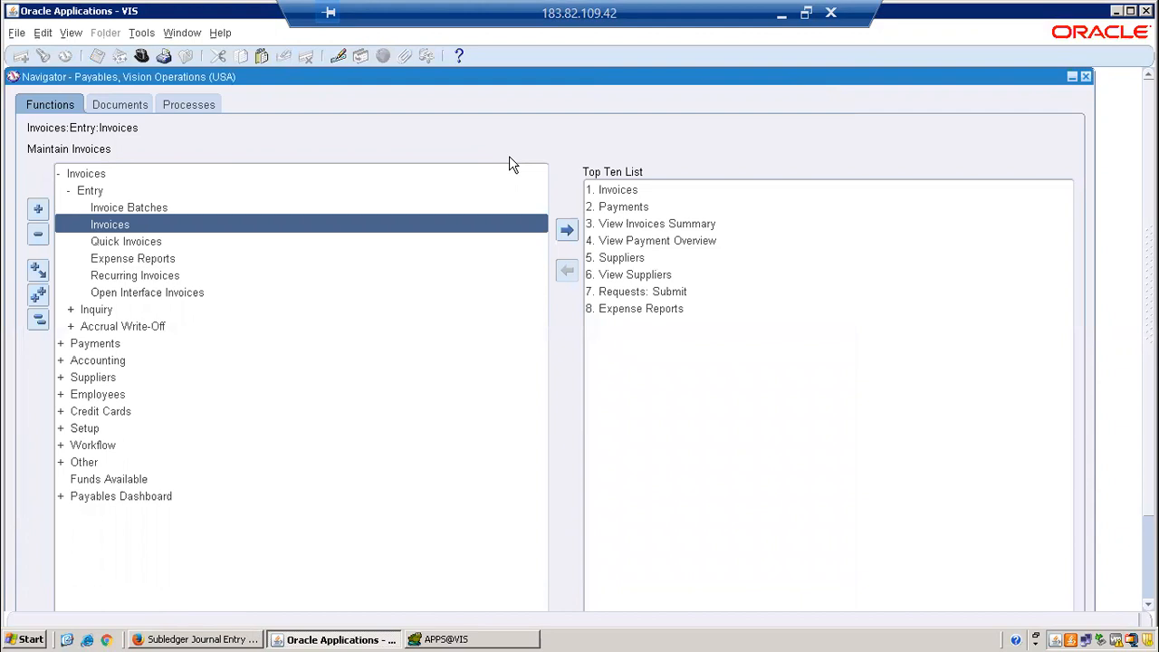
pyautogui.click(164, 56)
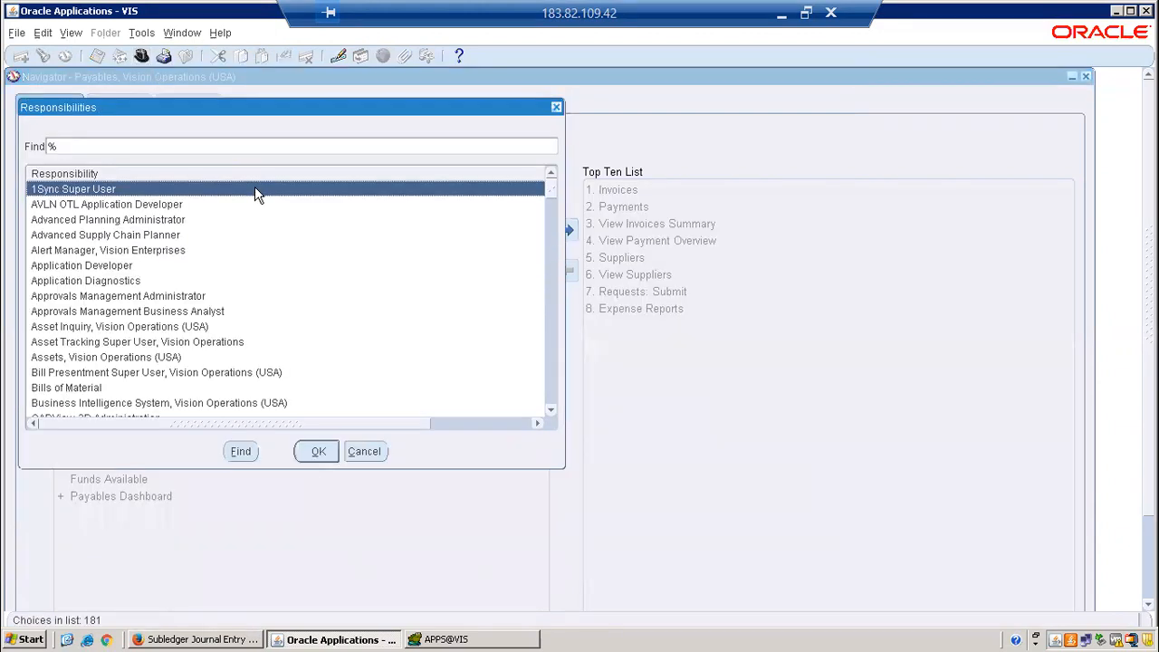
pyautogui.write('g')
pyautogui.press('Down')
pyautogui.press('Return')
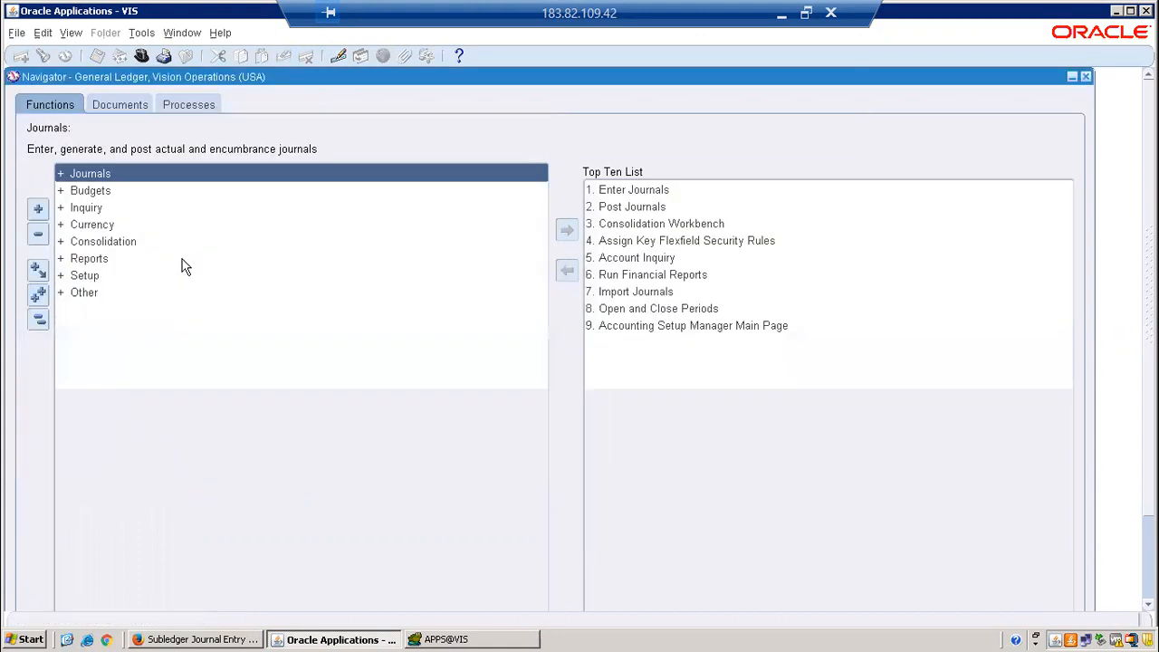
# - Open Accounting Setups from the Accounting Setup Manager in the financials setup and bring its browser page forward
pyautogui.click(83, 279)
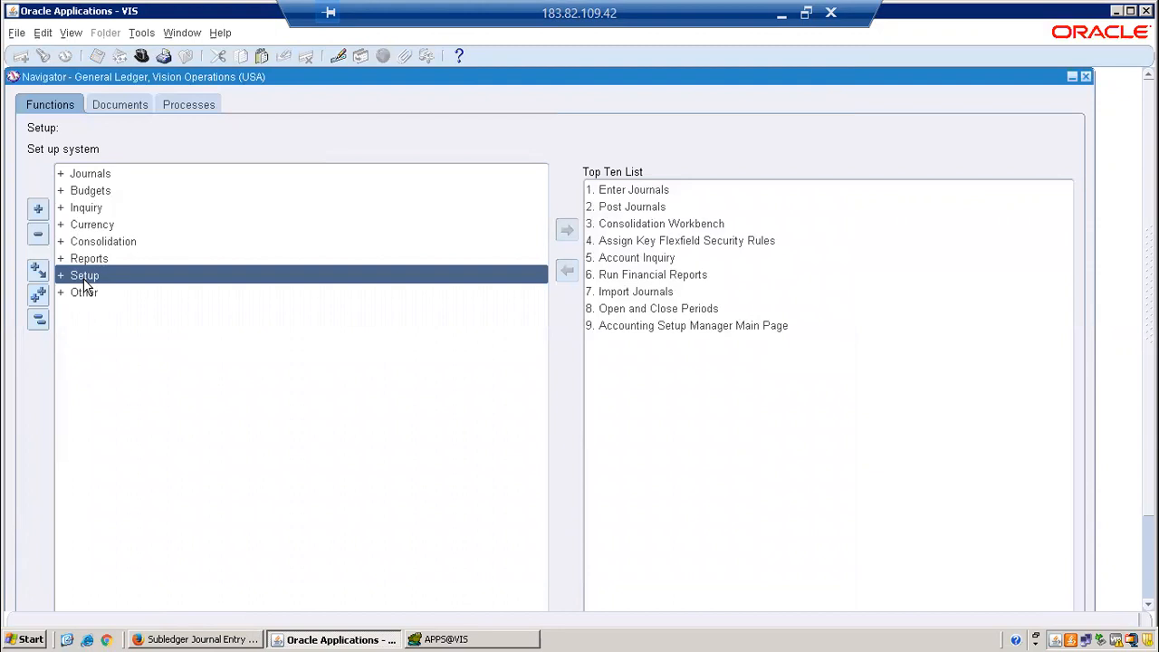
pyautogui.doubleClick(83, 282)
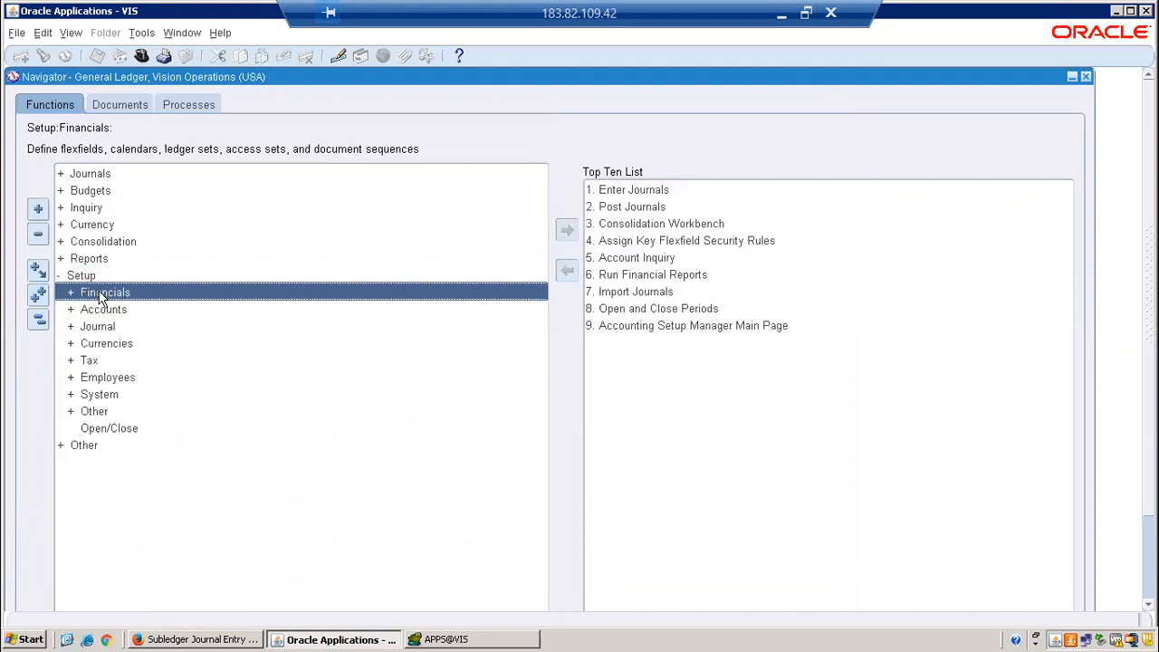
pyautogui.doubleClick(102, 293)
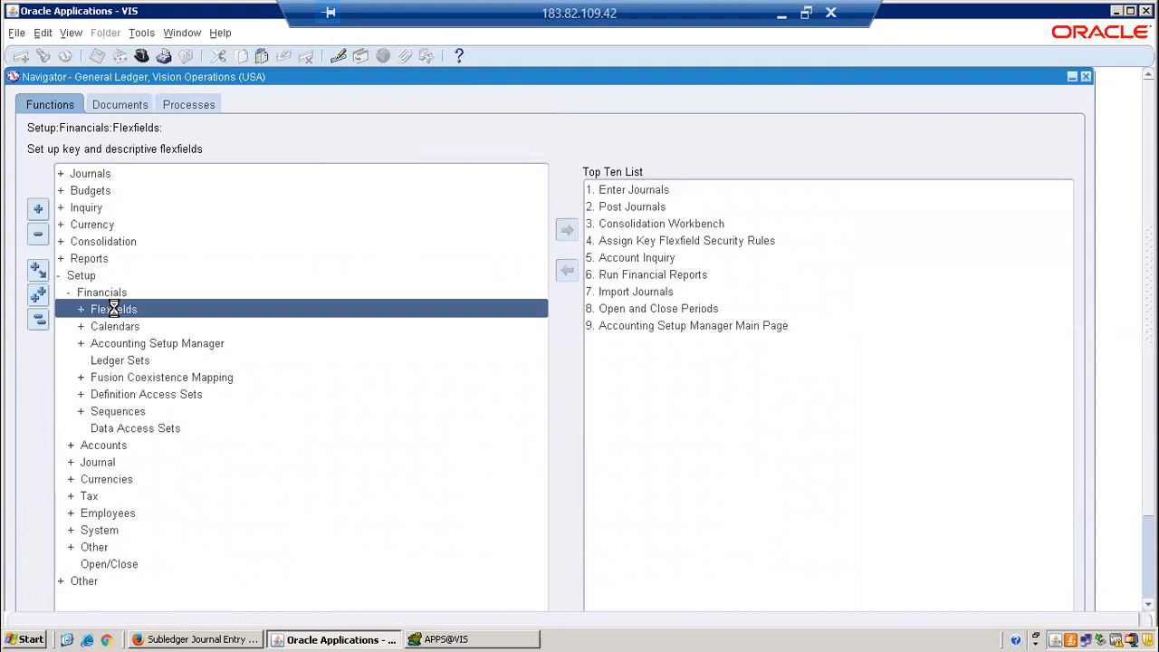
pyautogui.doubleClick(187, 346)
pyautogui.doubleClick(215, 360)
pyautogui.click(234, 640)
# - Search the accounting setups for the ledger Vision%Ope% and open the accounting options of Vision Operations (USA)
pyautogui.click(231, 311)
pyautogui.write('Vis')
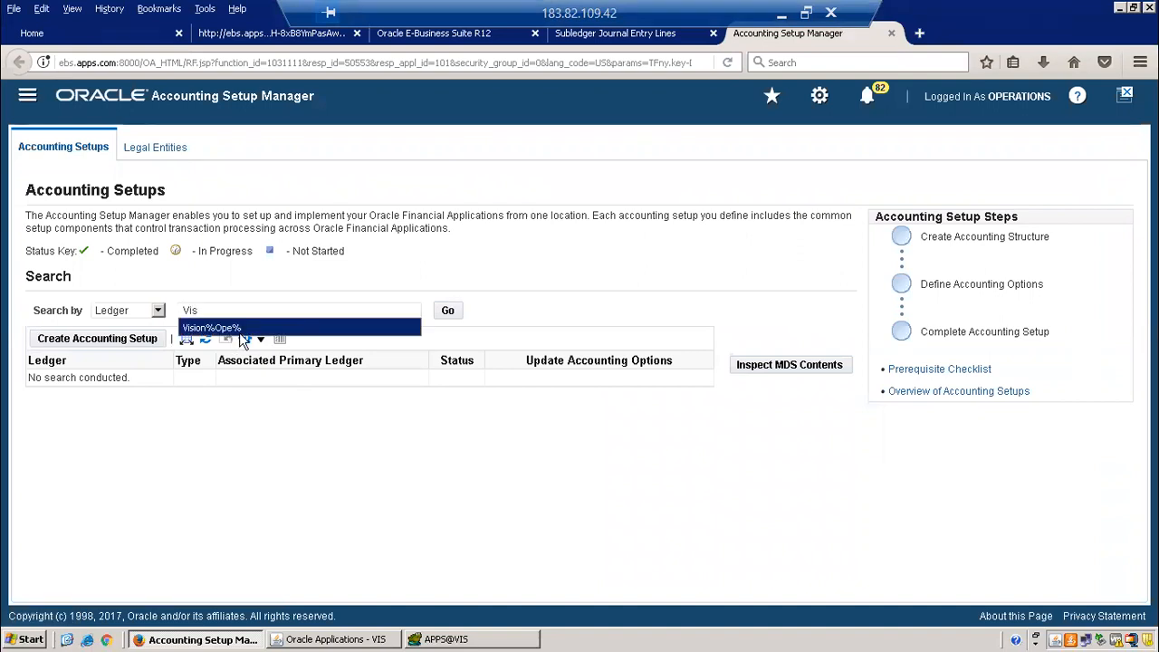
pyautogui.click(233, 328)
pyautogui.click(448, 311)
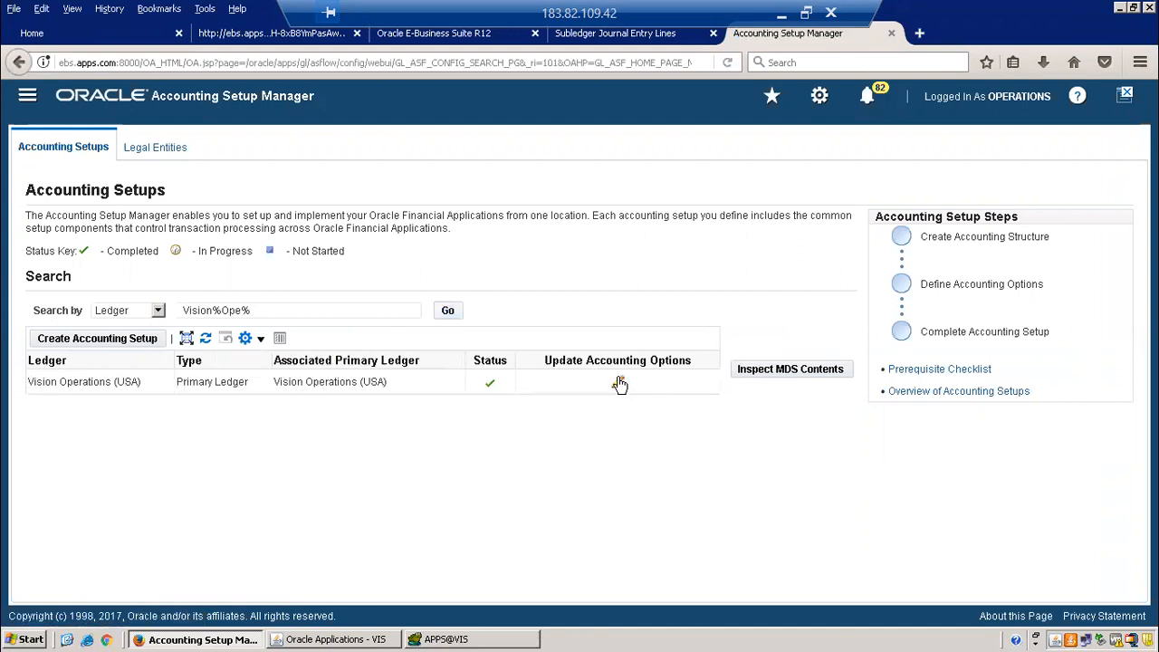
pyautogui.click(619, 384)
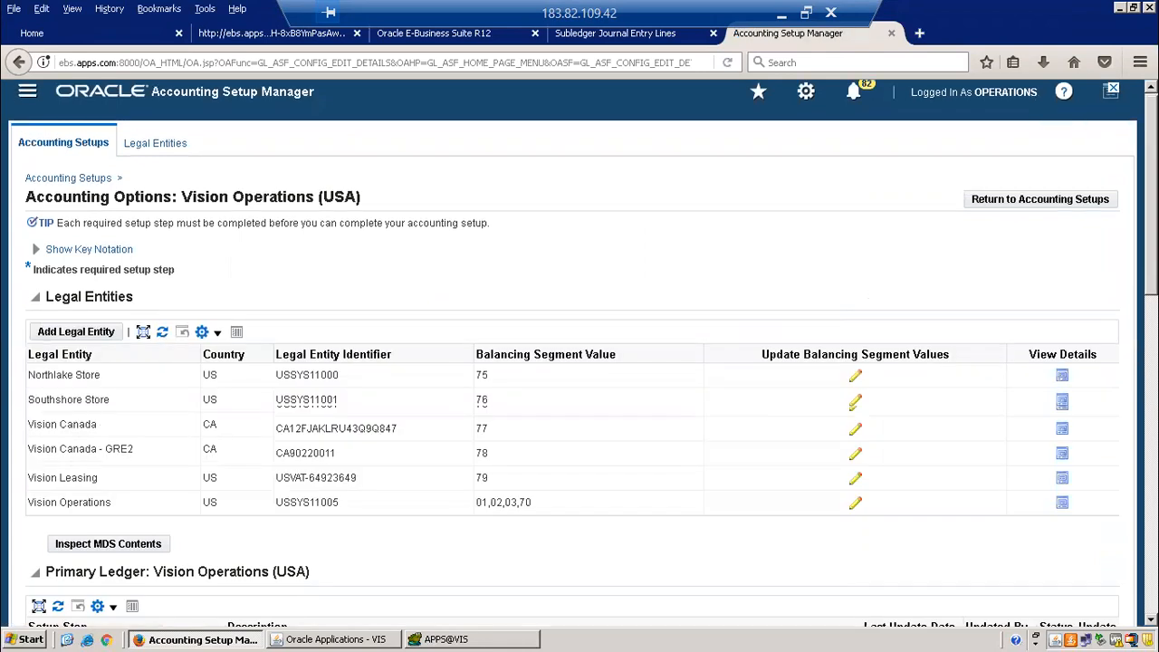
# - Open the primary ledger Vision Operations (USA) for update and copy the name of its subledger accounting method
pyautogui.scroll(-2, 580, 362)
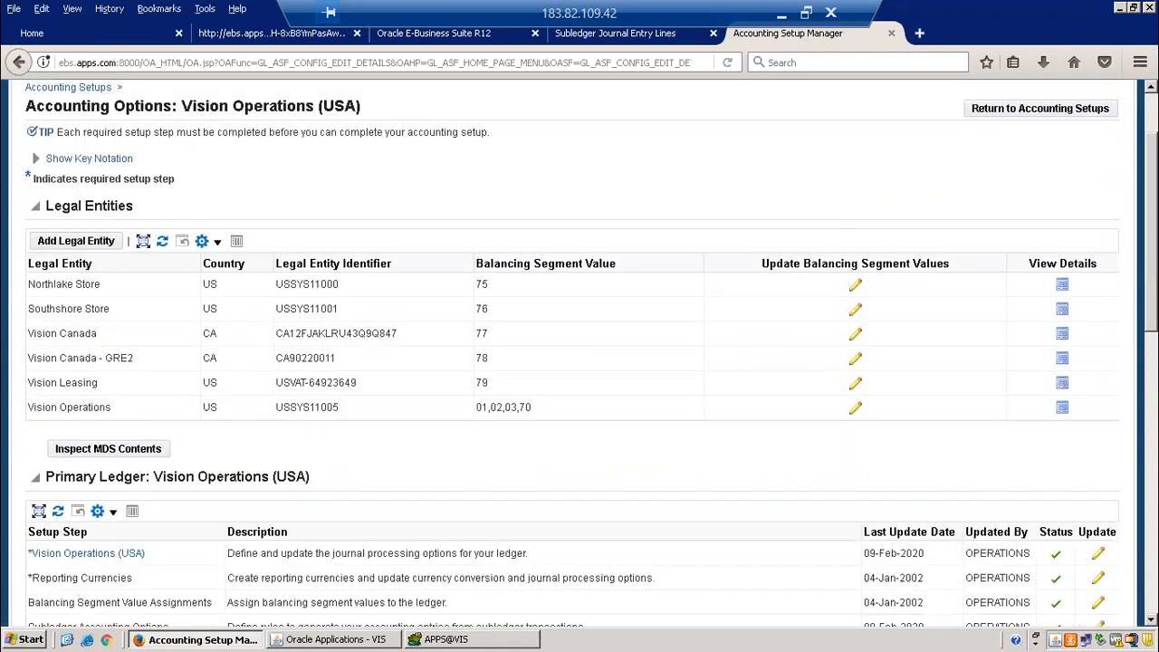
pyautogui.scroll(-2, 1117, 409)
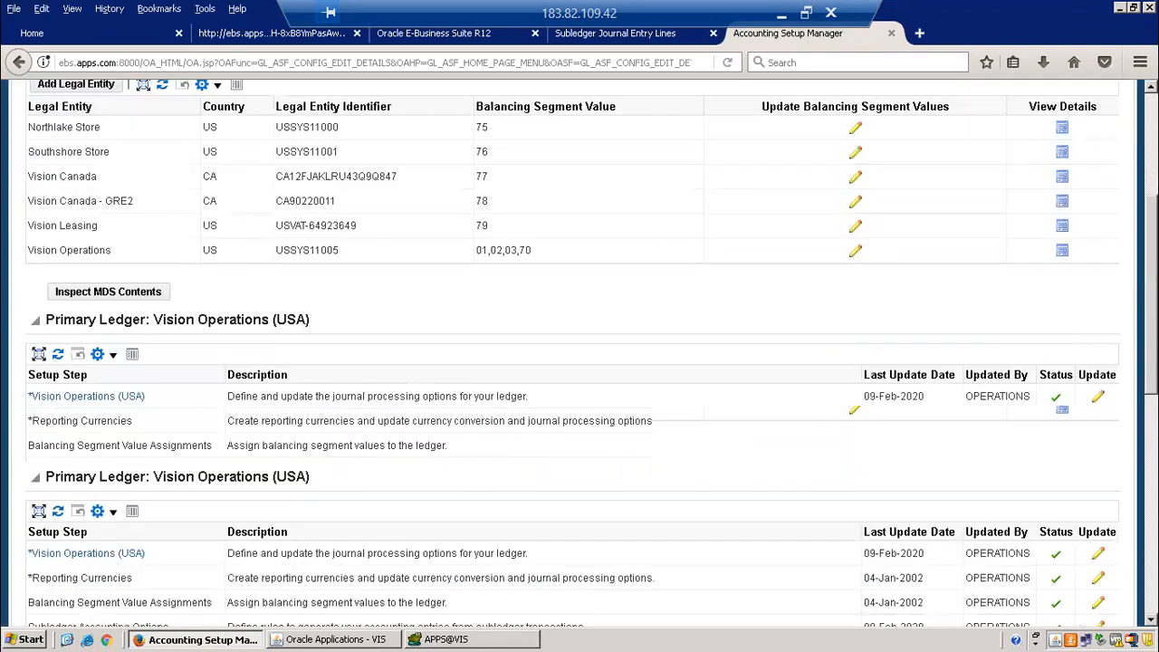
pyautogui.click(1099, 399)
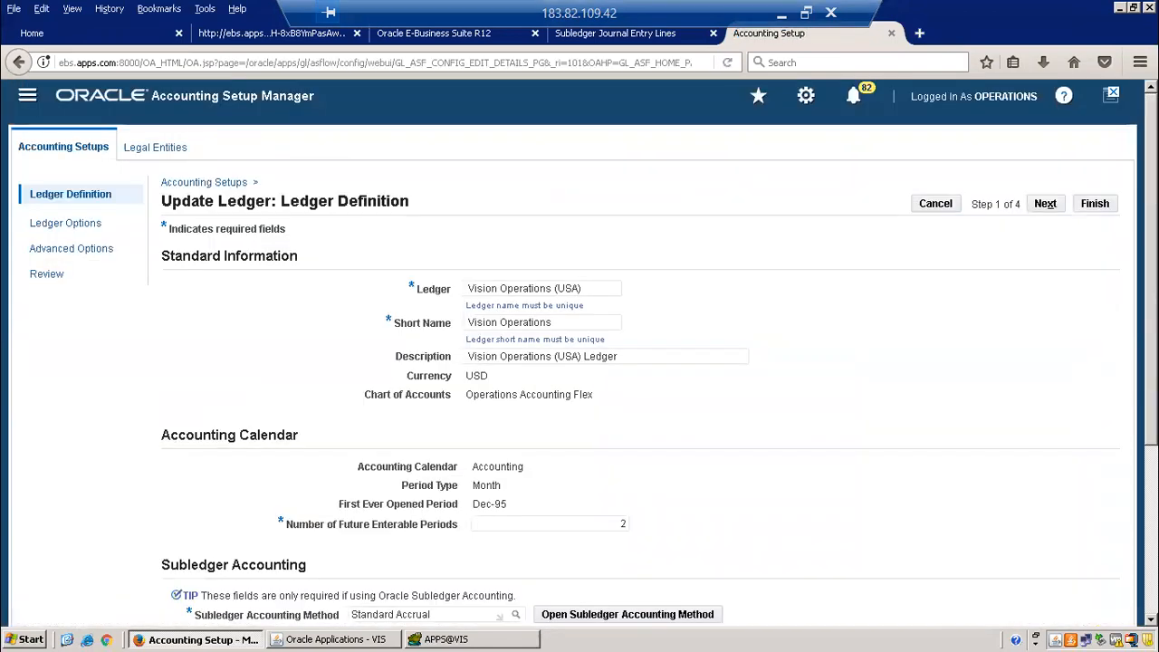
pyautogui.scroll(-3, 901, 521)
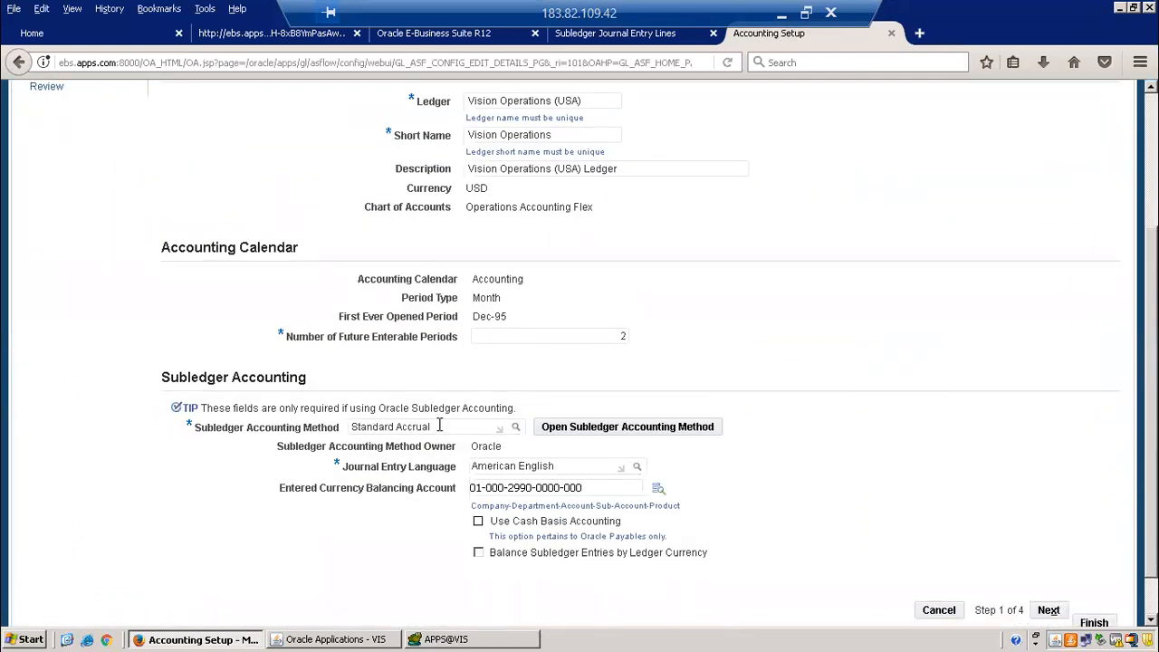
pyautogui.tripleClick(352, 428)
pyautogui.hotkey('ctrl', 'c')
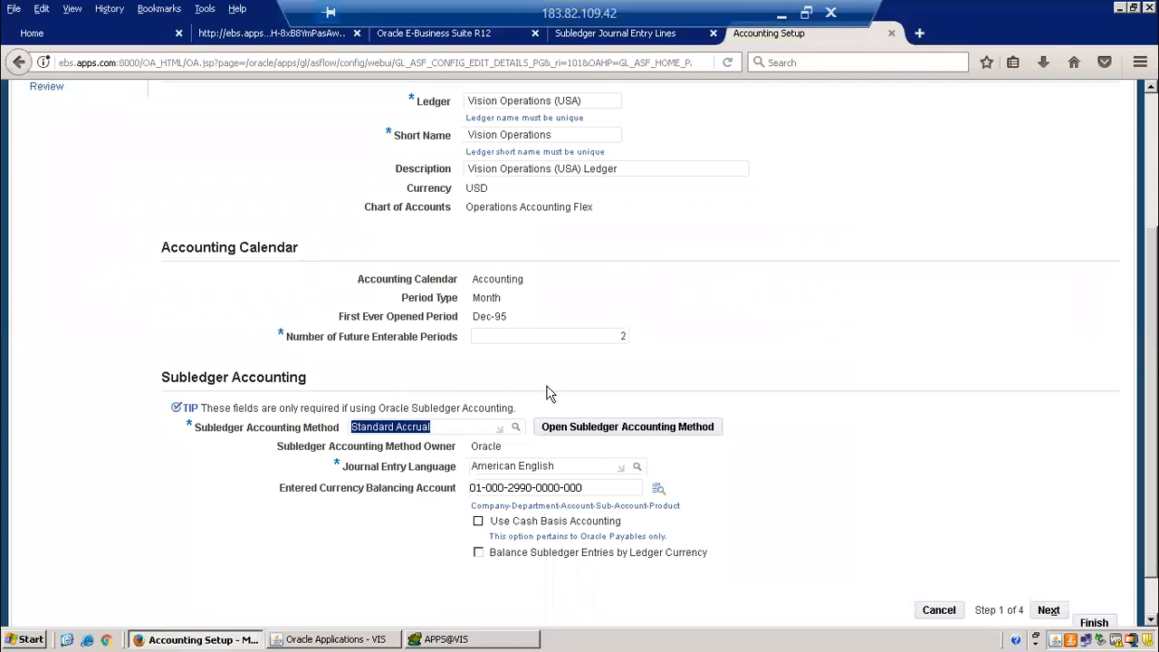
# - Return to Oracle Applications and switch the responsibility to SLA Super User
pyautogui.click(372, 640)
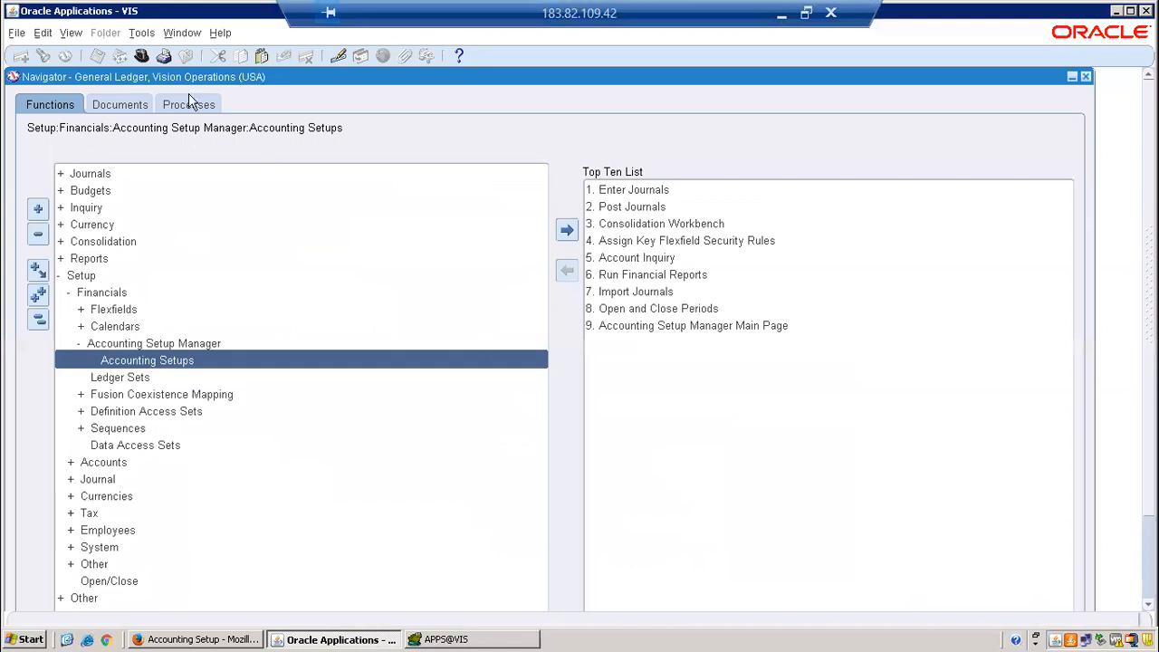
pyautogui.click(141, 56)
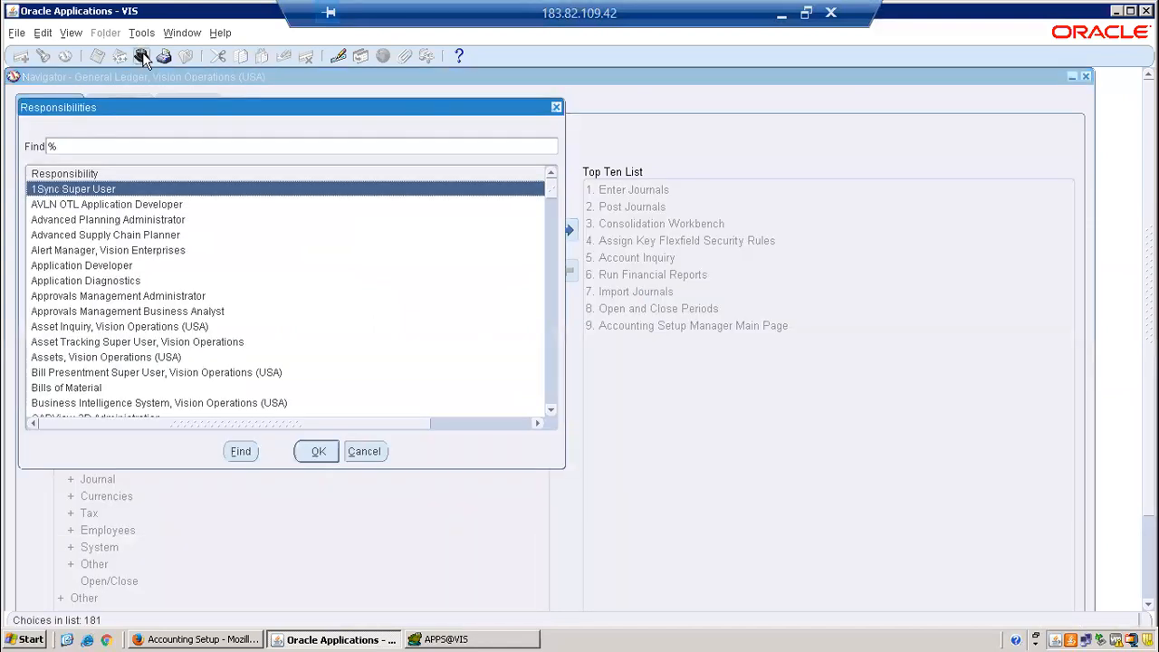
pyautogui.write('sy')
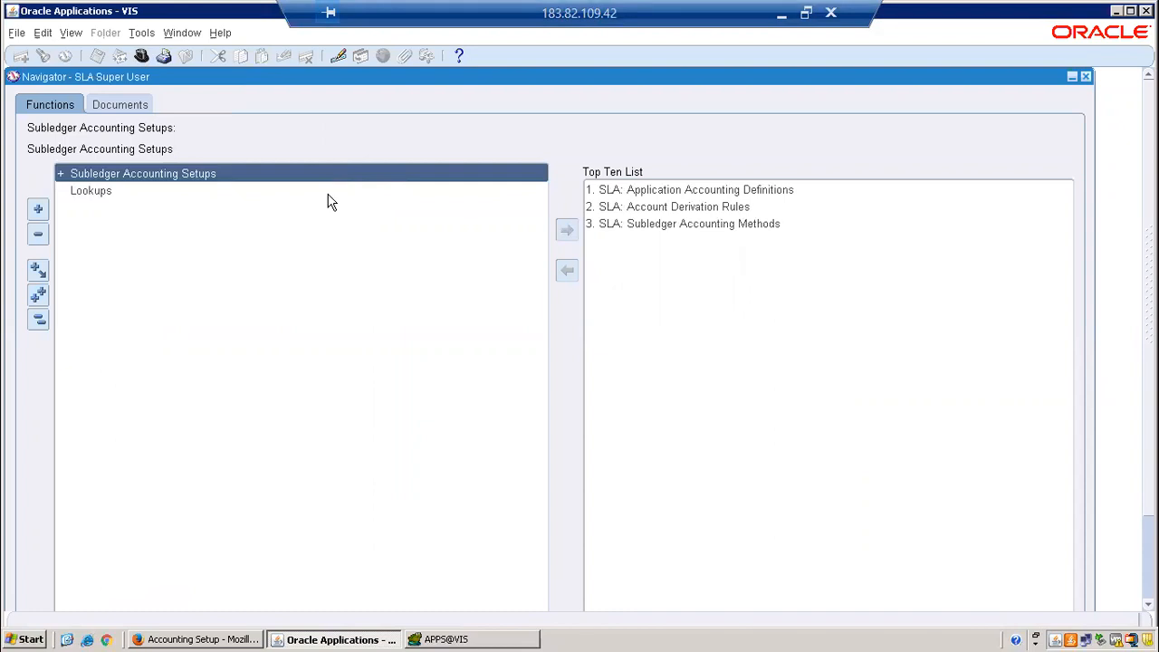
# - Open Subledger Accounting Methods from the methods and definitions of the Accounting Methods Builder
pyautogui.press('Return')
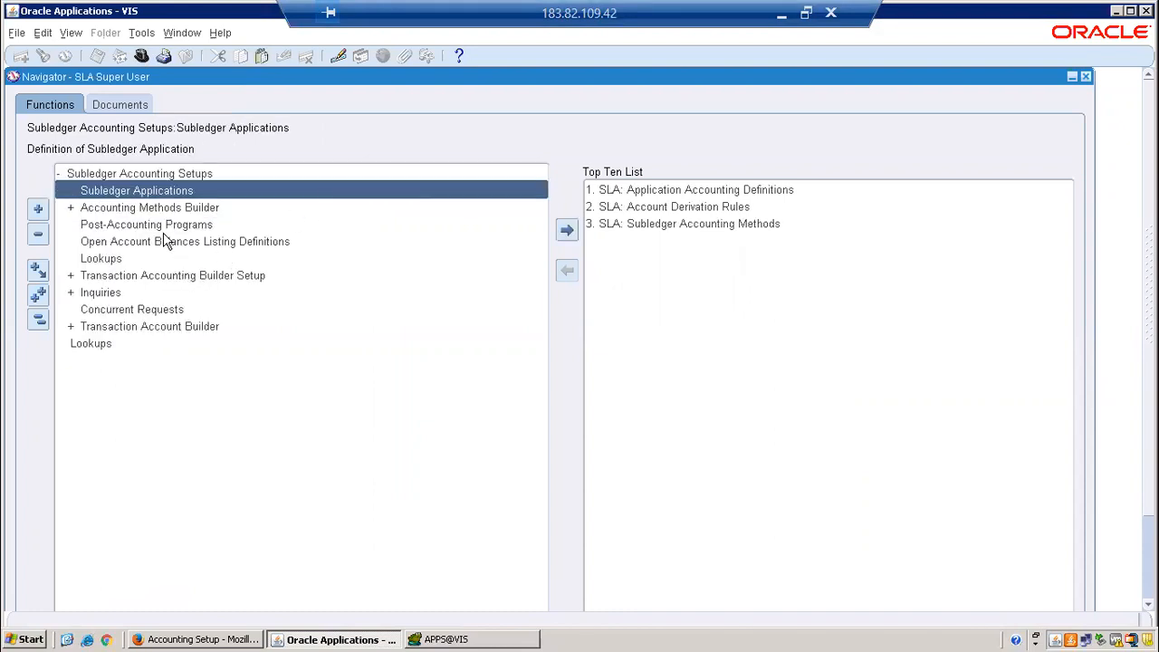
pyautogui.doubleClick(151, 211)
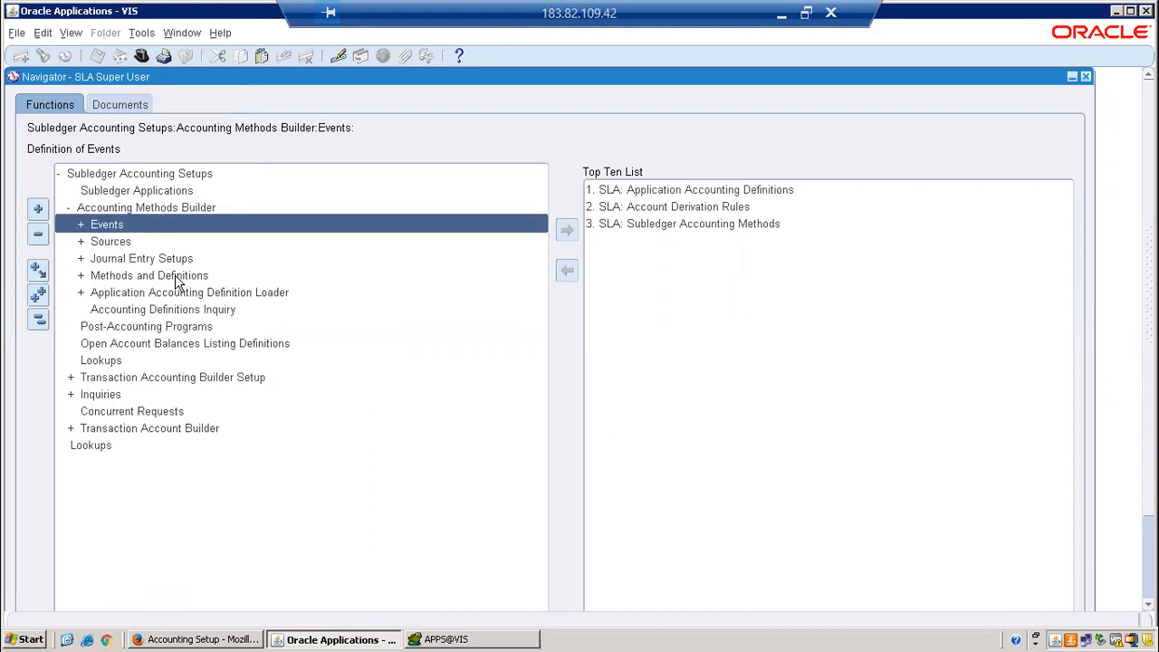
pyautogui.doubleClick(178, 279)
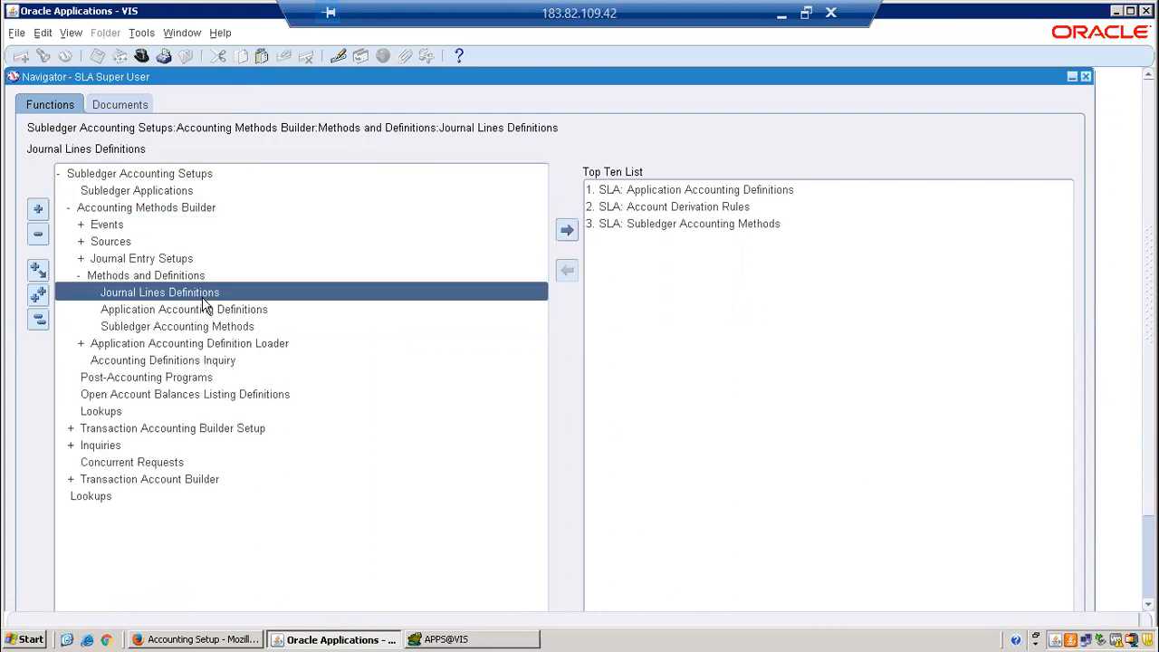
pyautogui.doubleClick(233, 328)
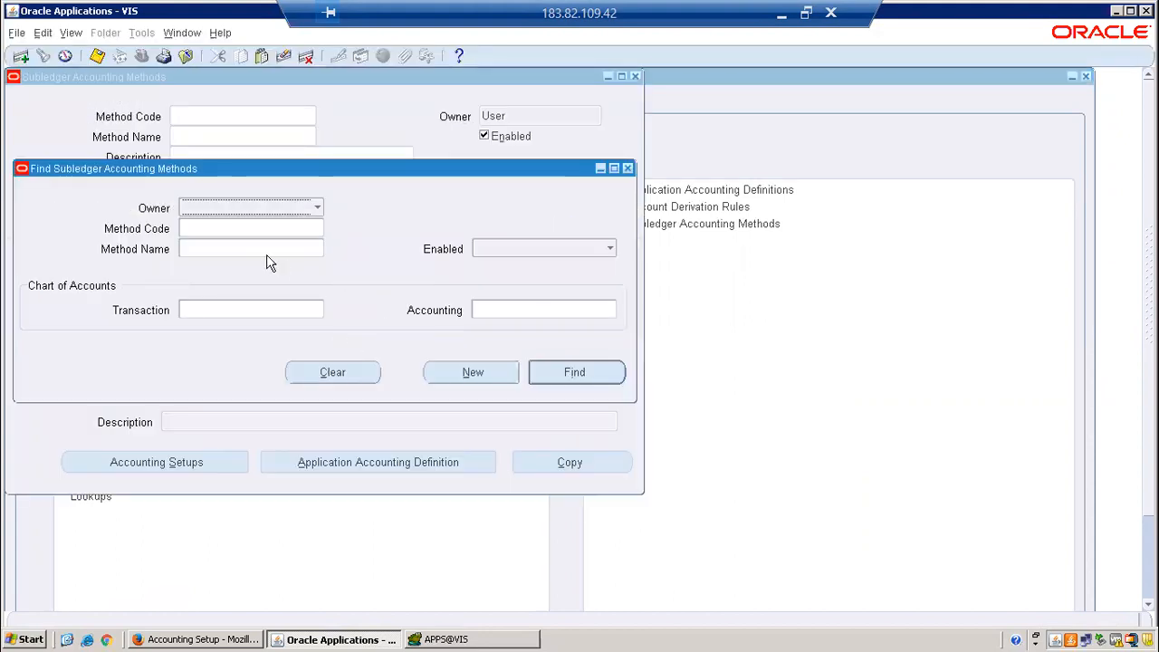
# - Find the subledger accounting method by the copied method name, Standard Accrual
pyautogui.click(253, 248)
pyautogui.hotkey('ctrl', 'v')
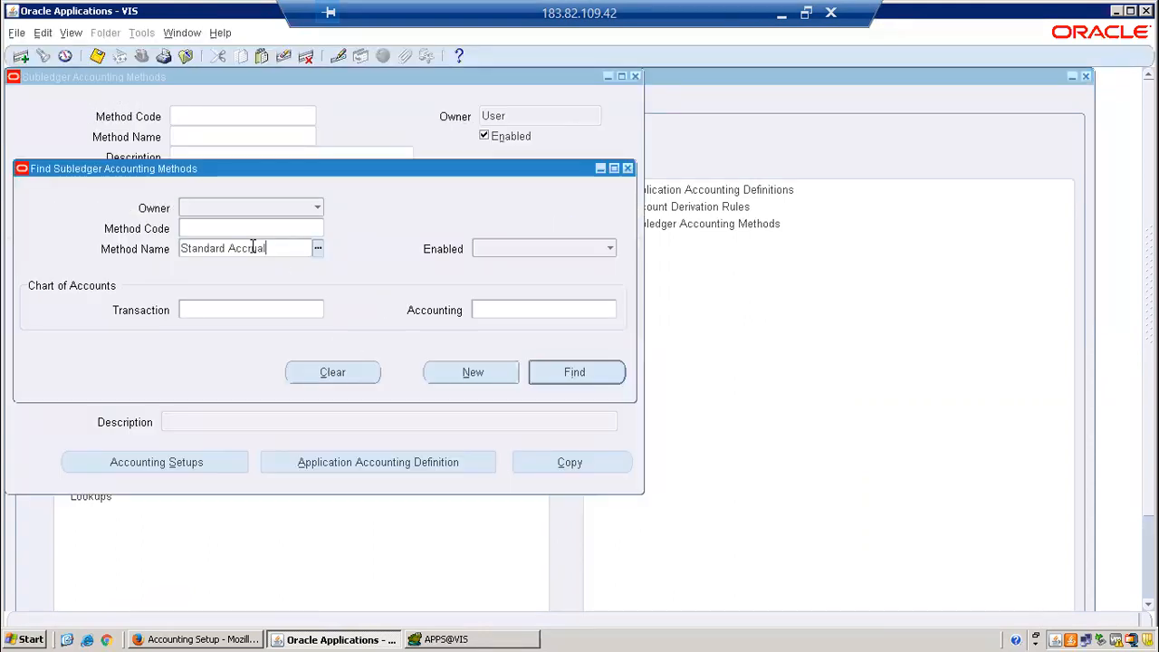
pyautogui.press('Tab')
pyautogui.press('Return')
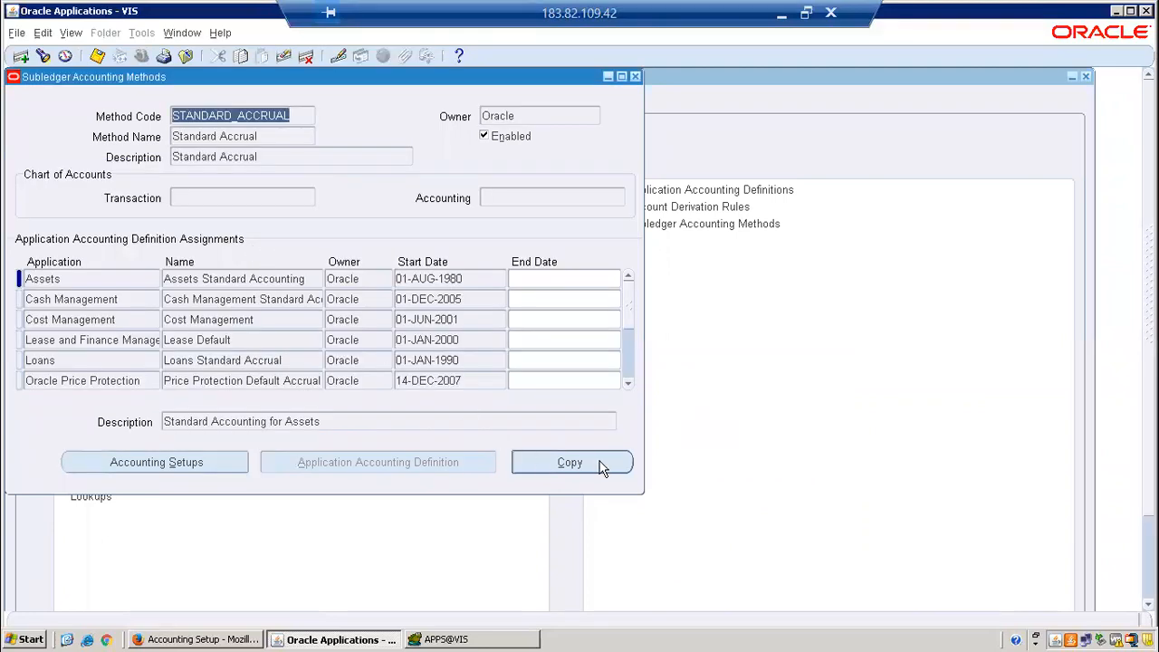
# - Copy the Standard Accrual method with code and name ARV_SLAM and the accounting chart of accounts Operations Accounting Flex
pyautogui.click(570, 463)
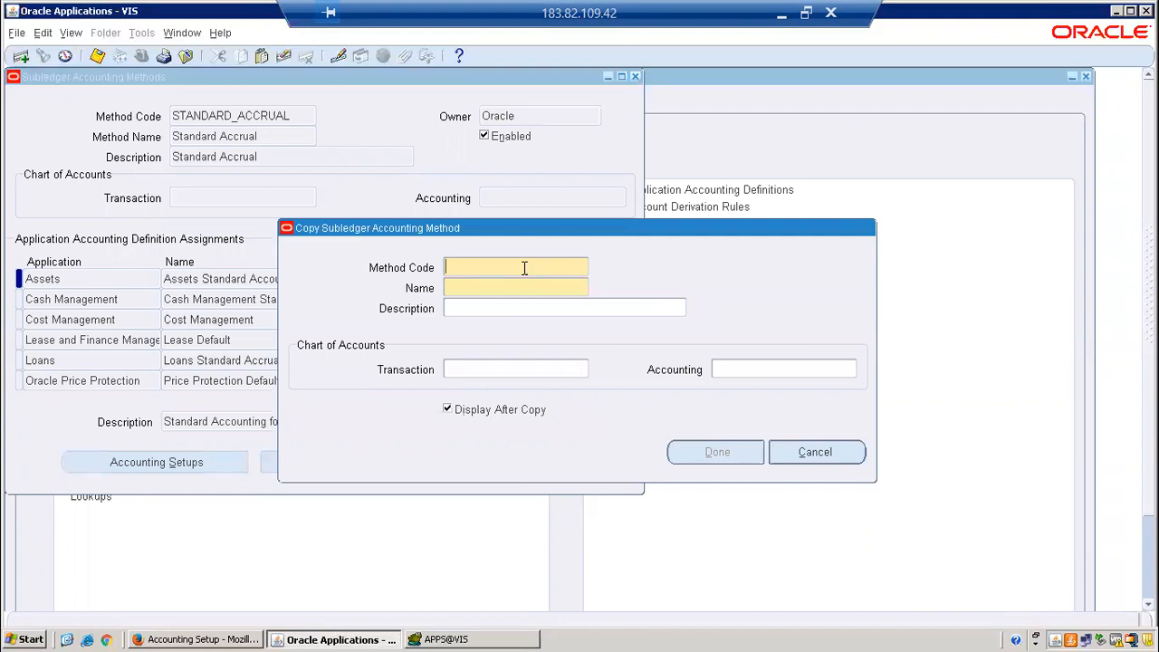
pyautogui.write('ARV_SLAM')
pyautogui.press('Tab')
pyautogui.write('ARV_SLAM')
pyautogui.press('Tab')
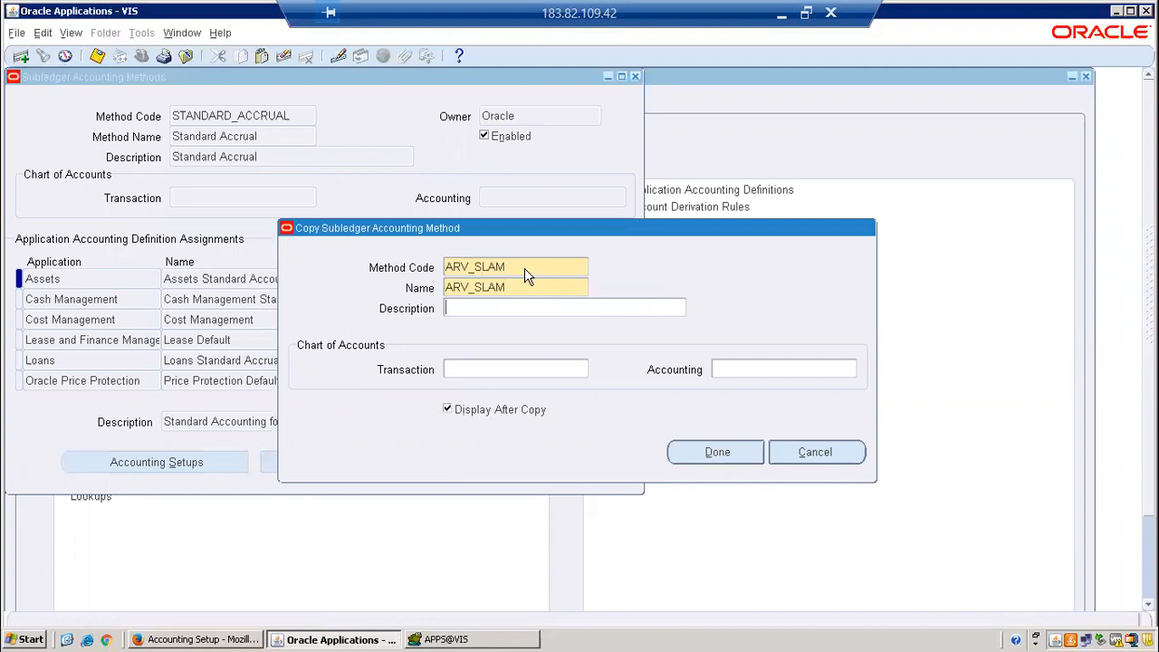
pyautogui.click(736, 372)
pyautogui.write('oper')
pyautogui.press('Tab')
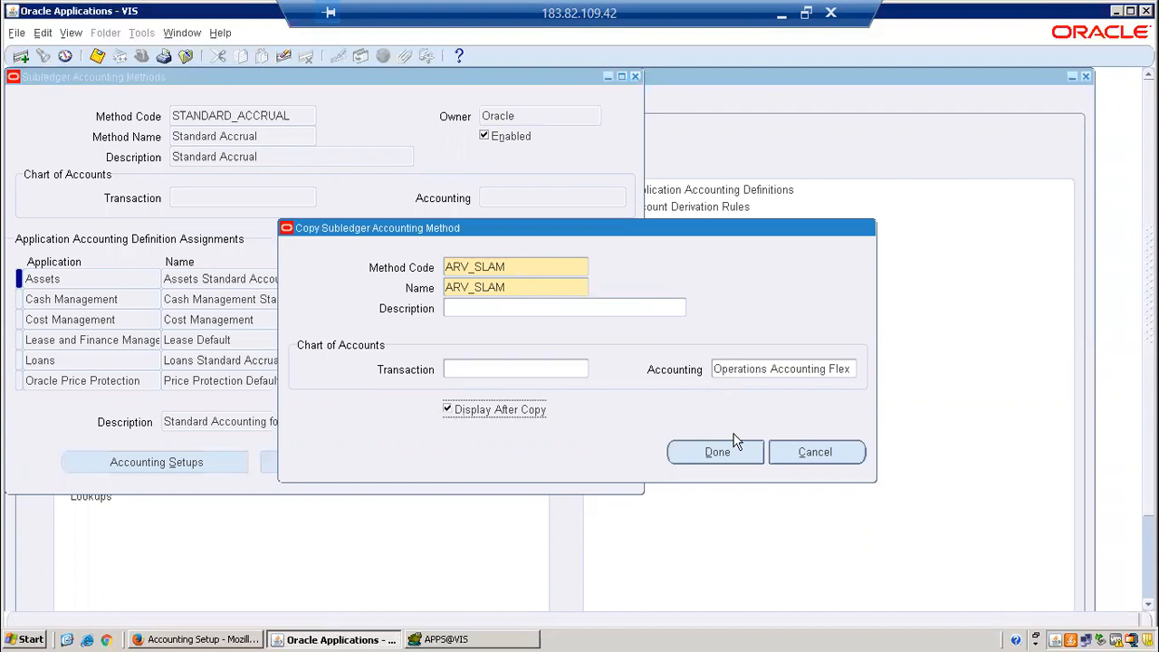
pyautogui.click(742, 457)
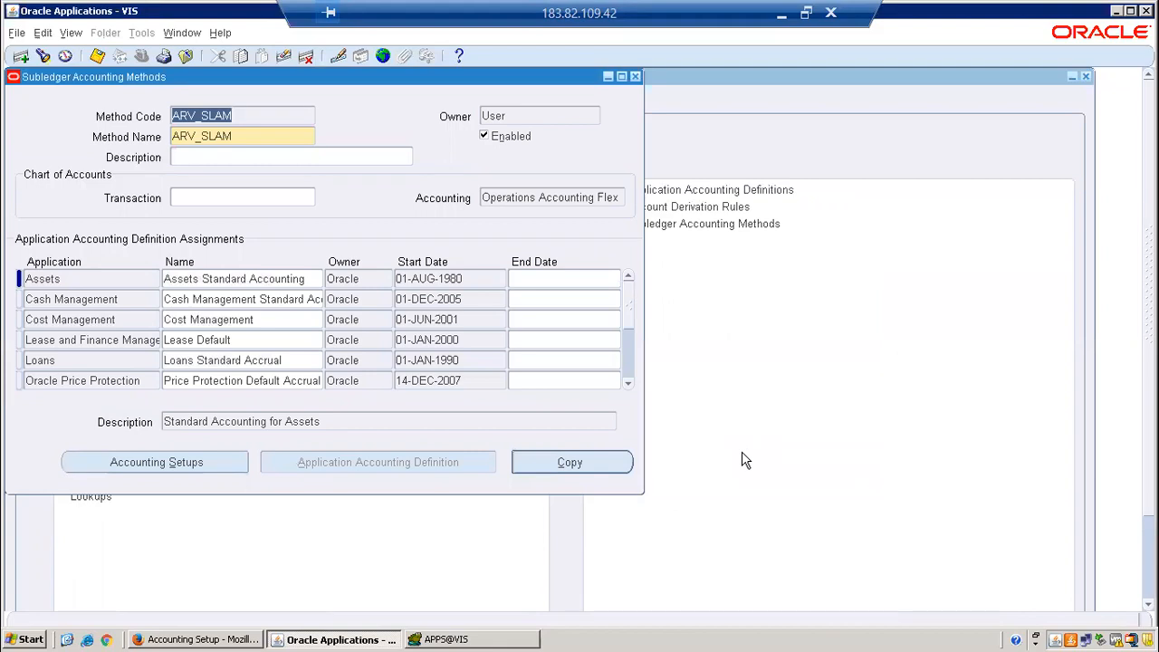
pyautogui.click(241, 143)
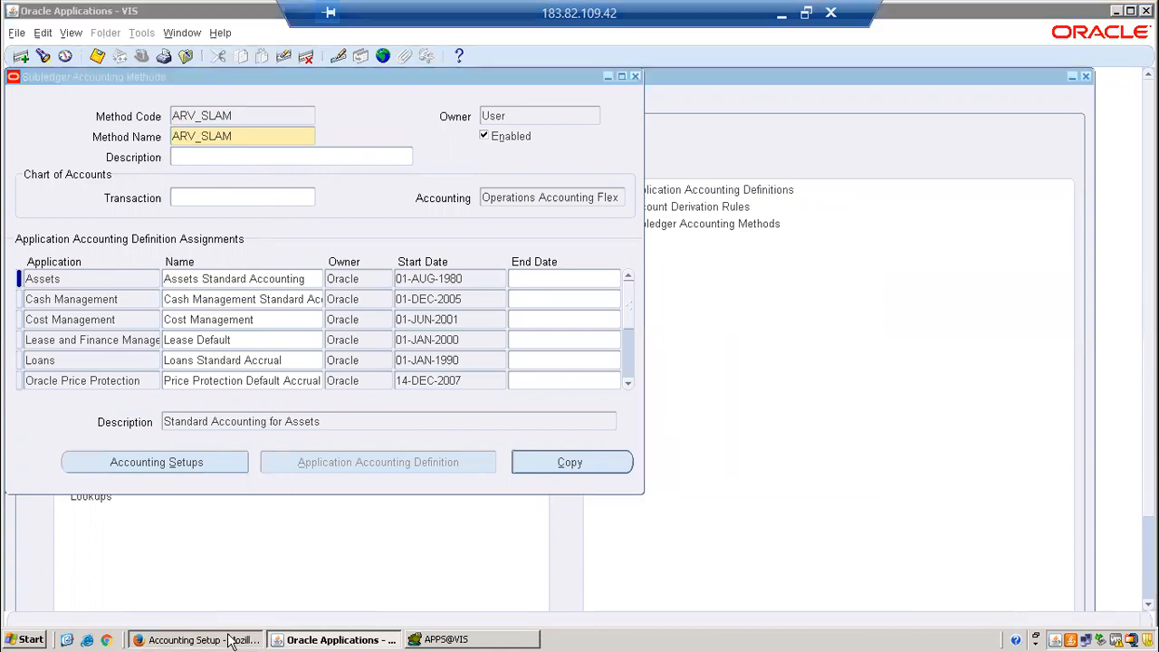
pyautogui.click(231, 639)
pyautogui.click(553, 464)
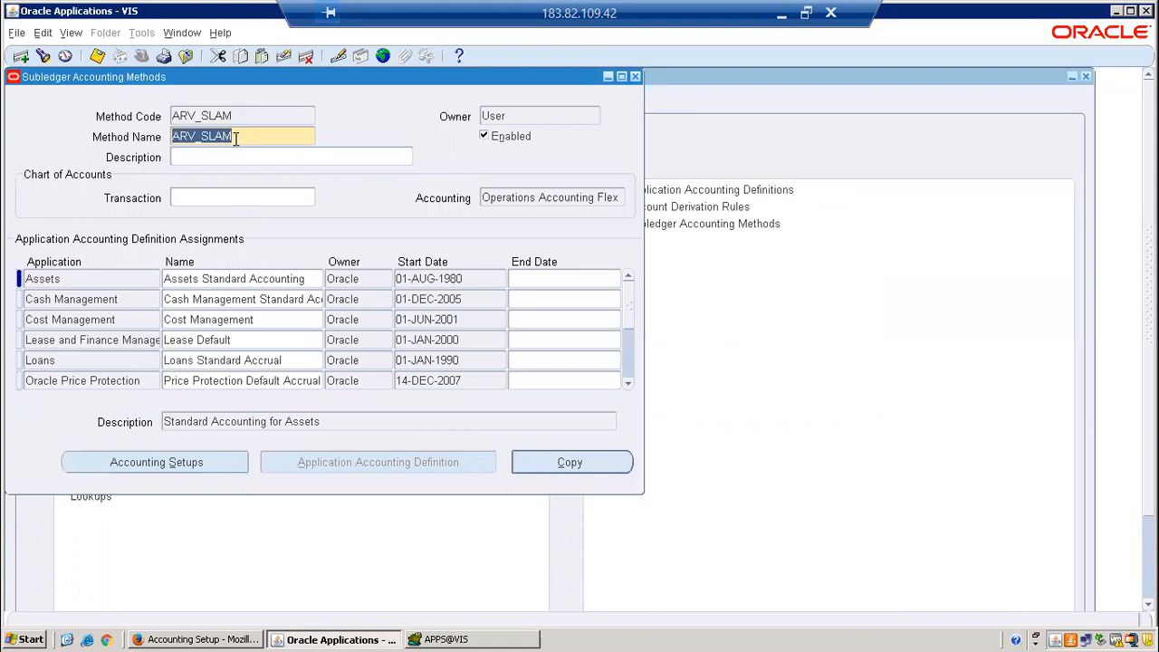
# - Copy the name of the Payables accounting definition, Accrual Basis, from the ARV_SLAM assignments and close the method
pyautogui.click(631, 377)
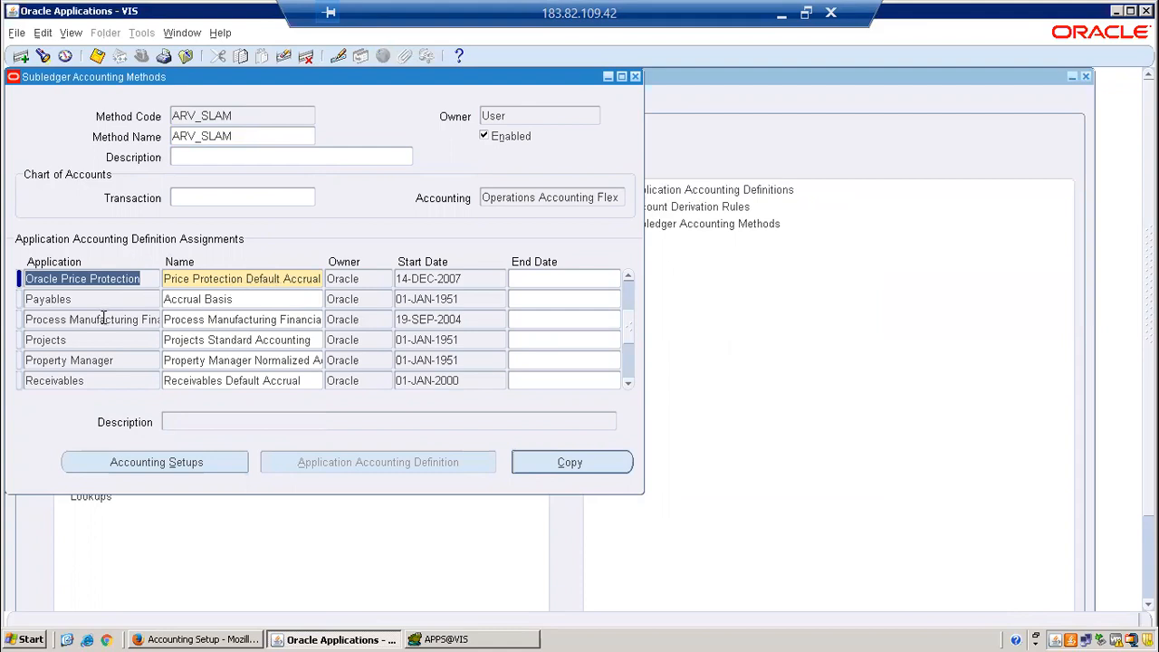
pyautogui.click(247, 301)
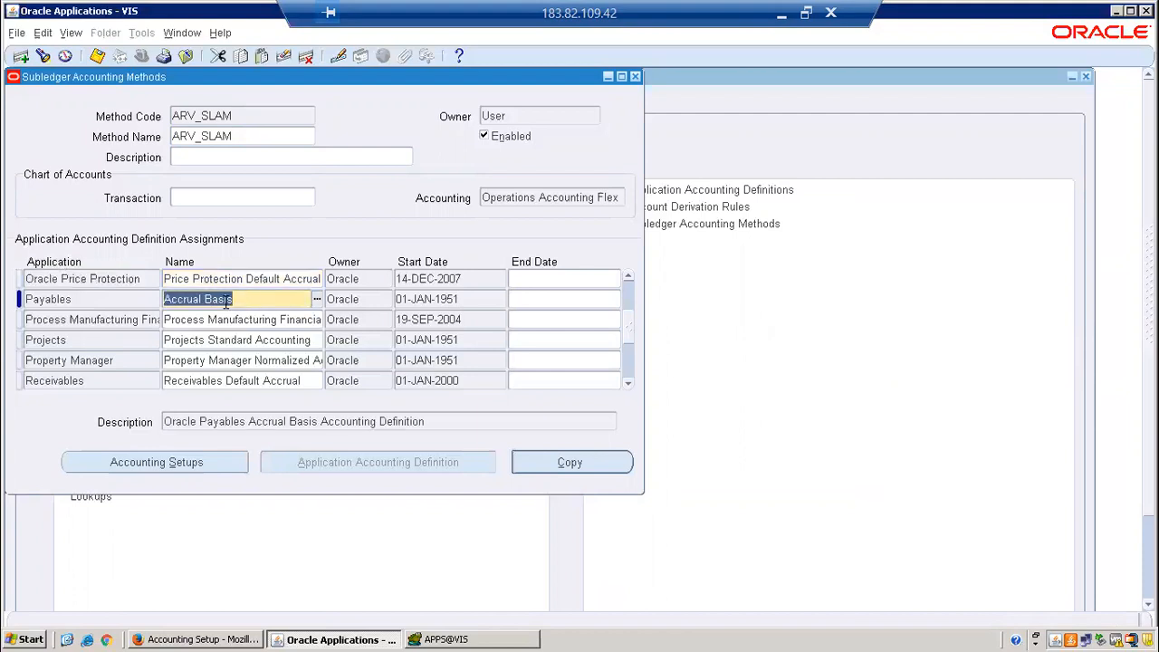
pyautogui.click(81, 303)
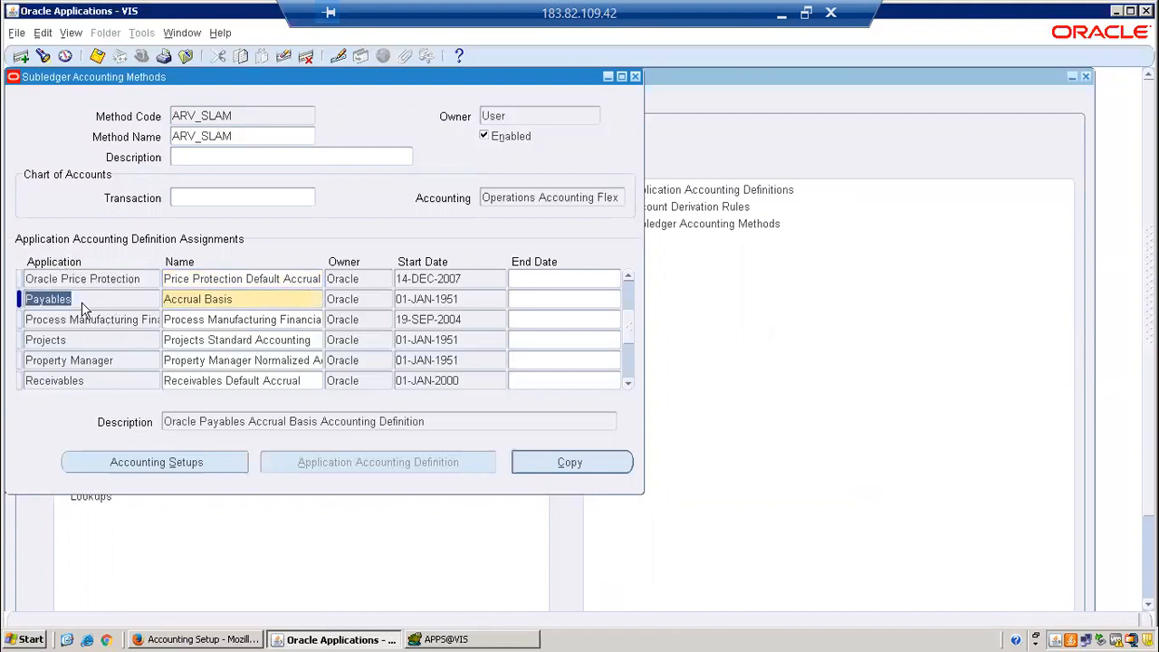
pyautogui.click(253, 301)
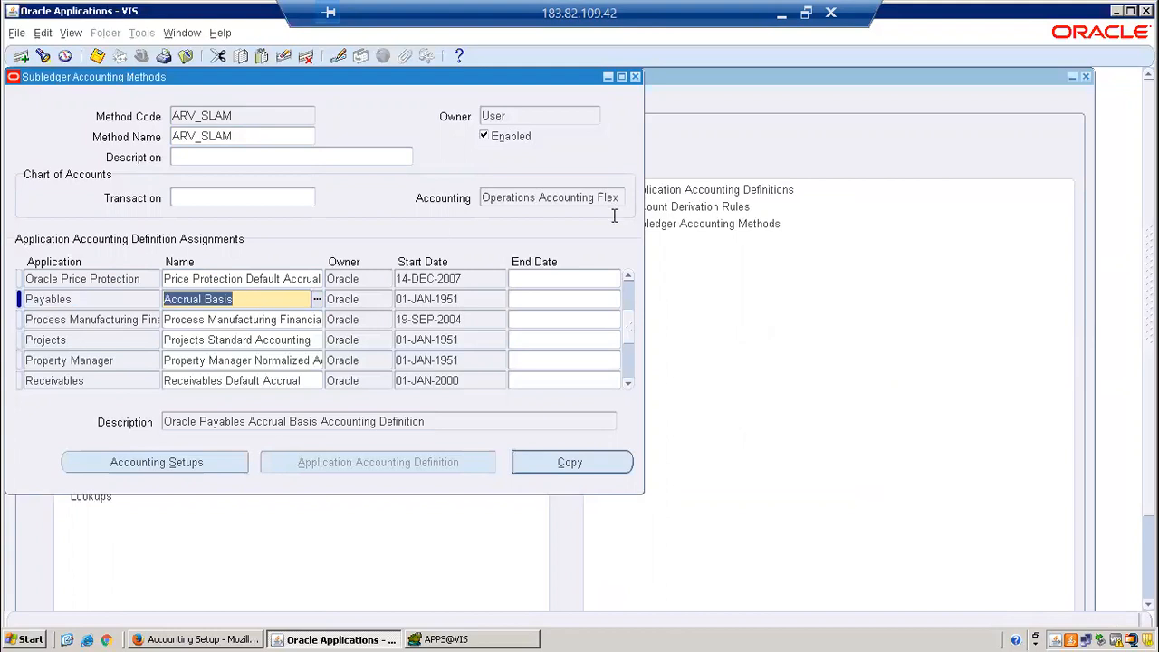
pyautogui.click(636, 76)
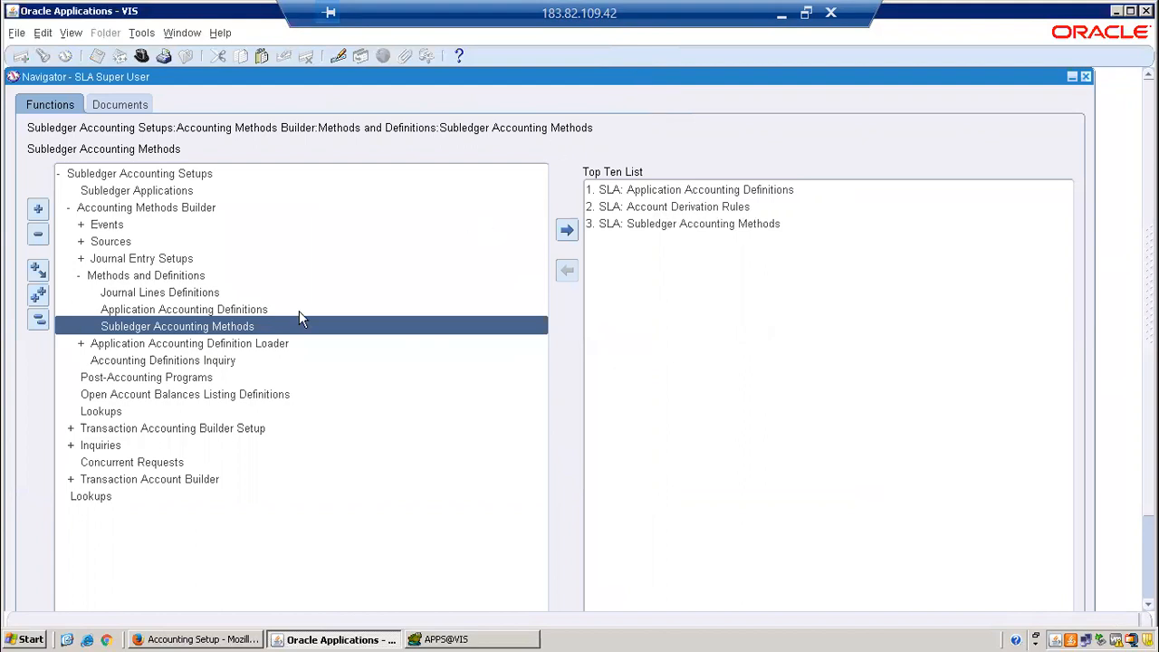
# - Open Application Accounting Definitions and find the Payables definition by the copied name, Accrual Basis
pyautogui.doubleClick(246, 310)
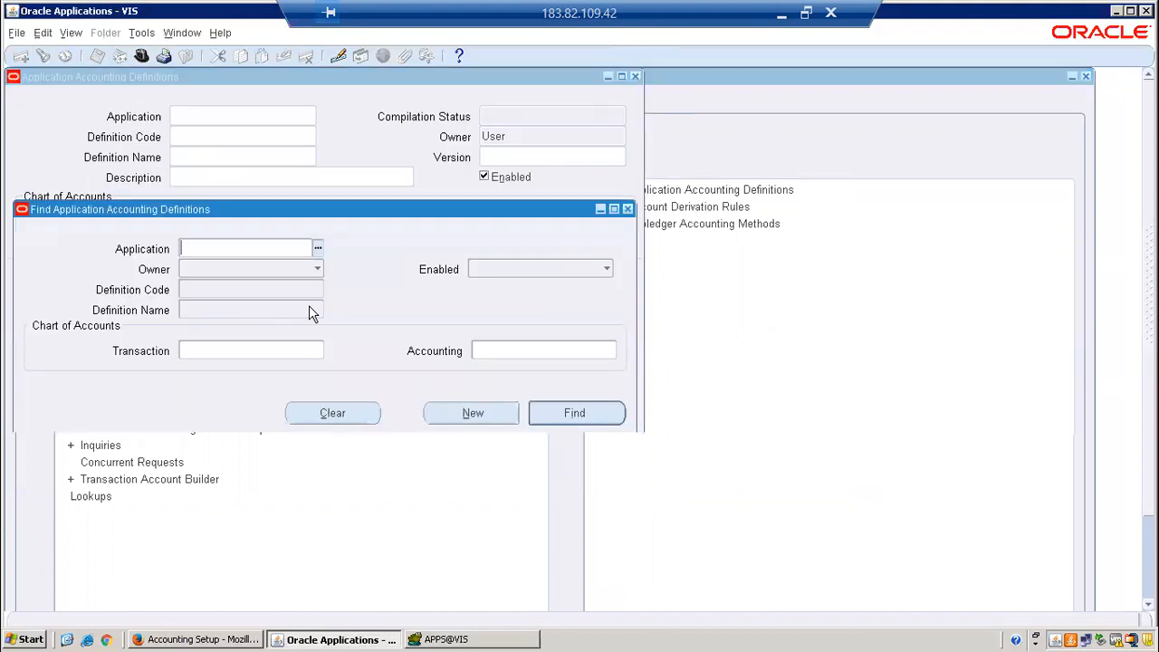
pyautogui.write('payabvl')
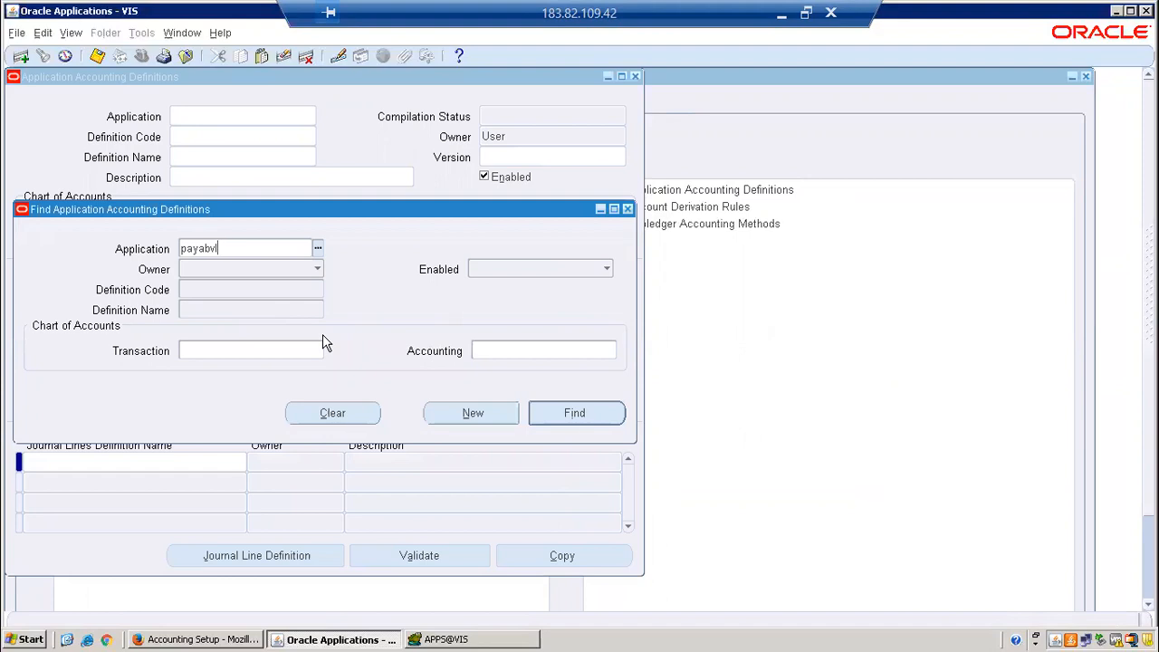
pyautogui.press('BackSpace')
pyautogui.press('BackSpace')
pyautogui.write('les')
pyautogui.press('Tab')
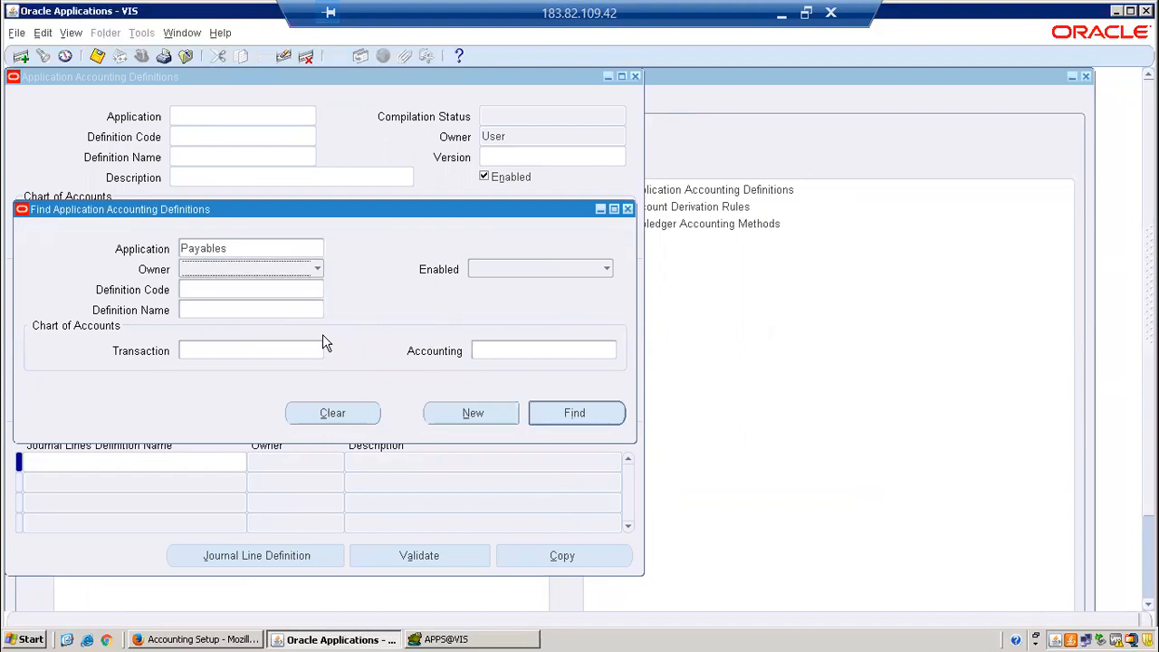
pyautogui.click(215, 310)
pyautogui.hotkey('ctrl', 'v')
pyautogui.press('Tab')
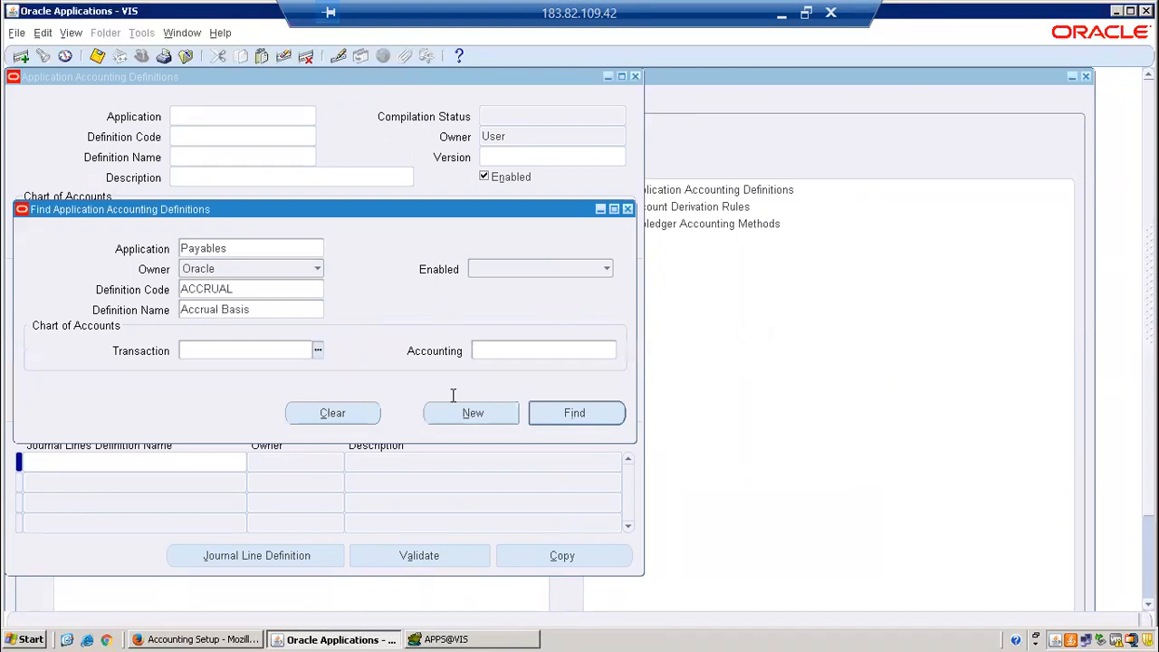
pyautogui.click(577, 412)
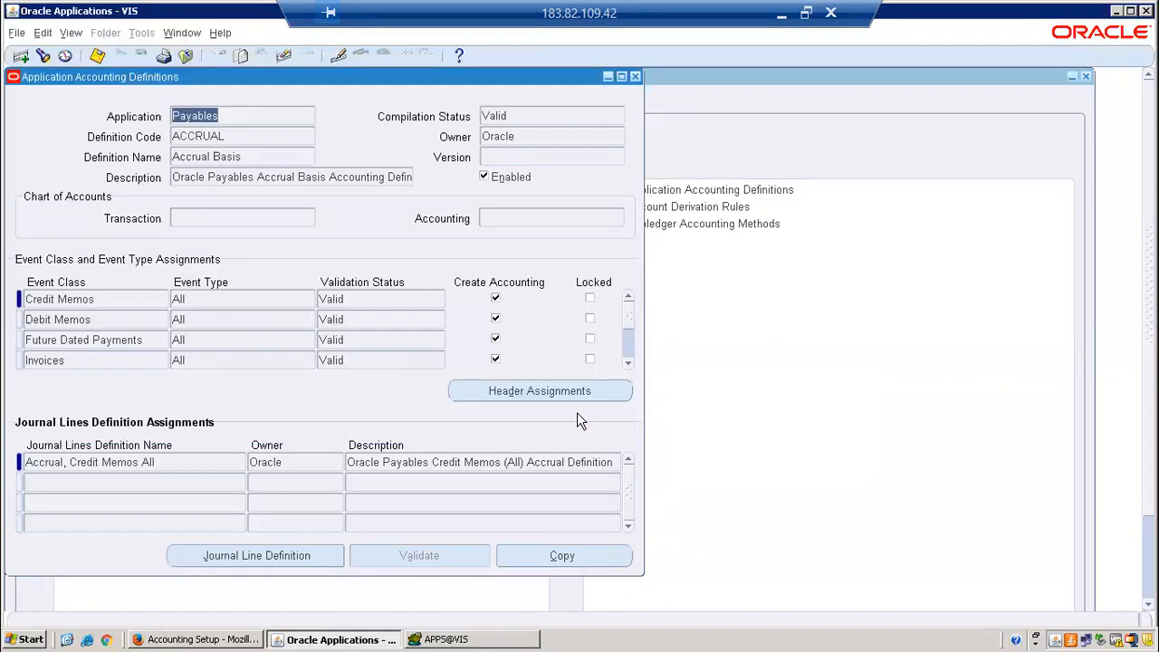
# - Copy the Accrual Basis definition with code ARV_AP_ACCRUAL, name ARV AP Accrual and accounting chart of accounts Operations Accounting Flex
pyautogui.click(612, 561)
pyautogui.write('ARV_')
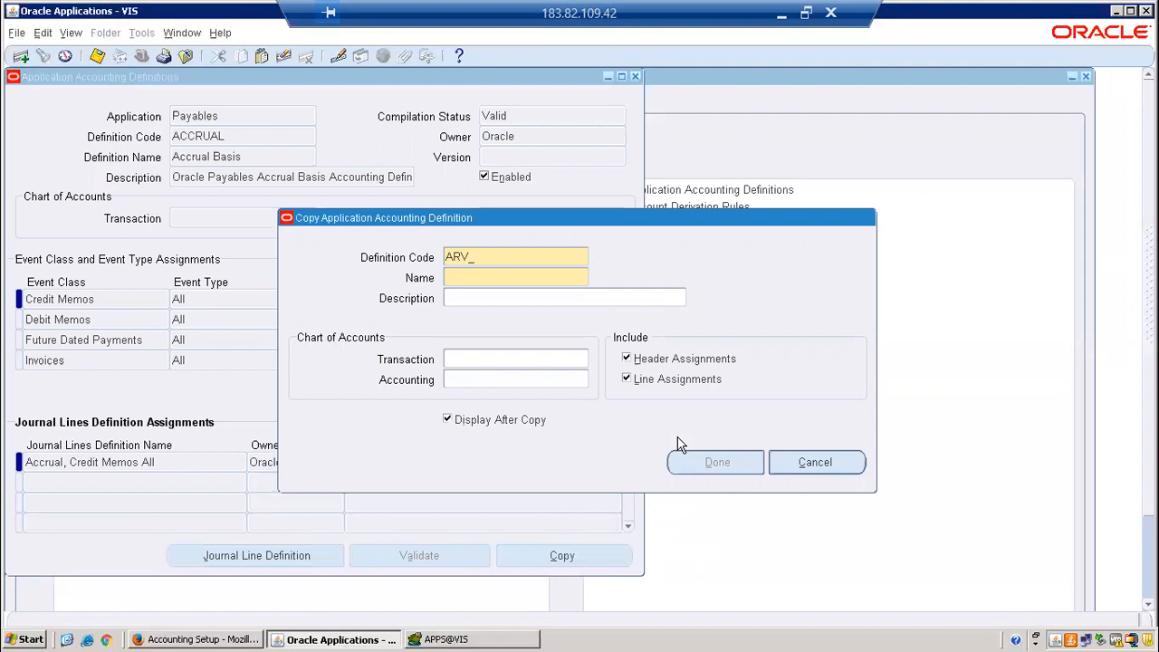
pyautogui.write('AP_ACCRUAL')
pyautogui.click(499, 279)
pyautogui.write('ARV AP Accrual')
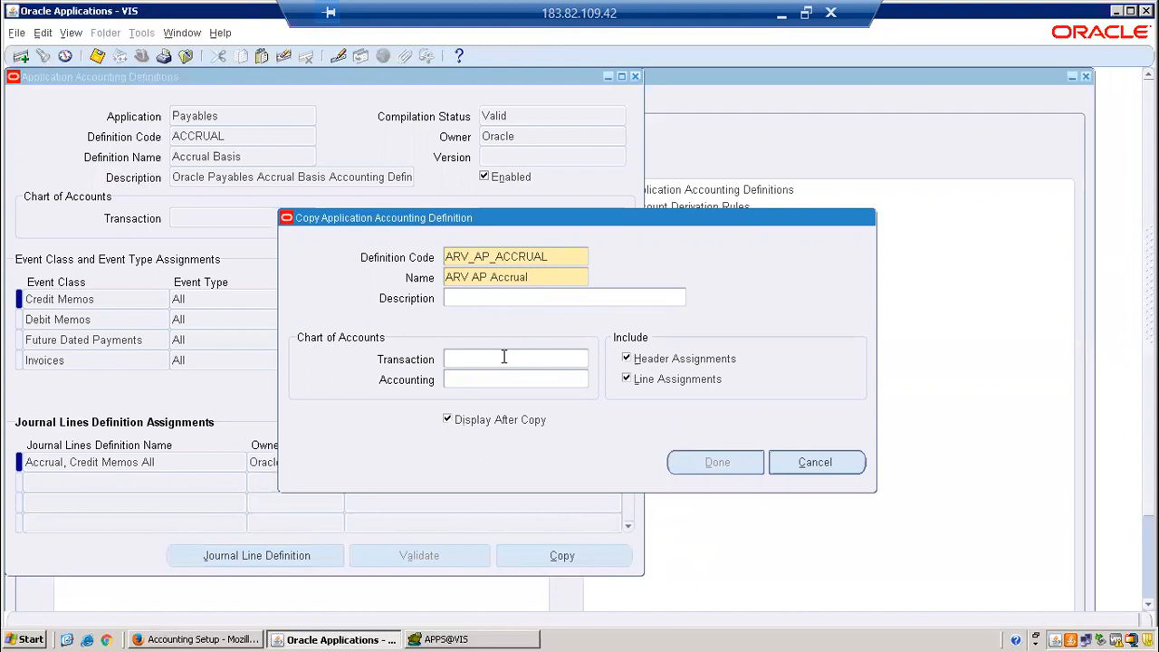
pyautogui.click(533, 379)
pyautogui.write('Ope')
pyautogui.press('Tab')
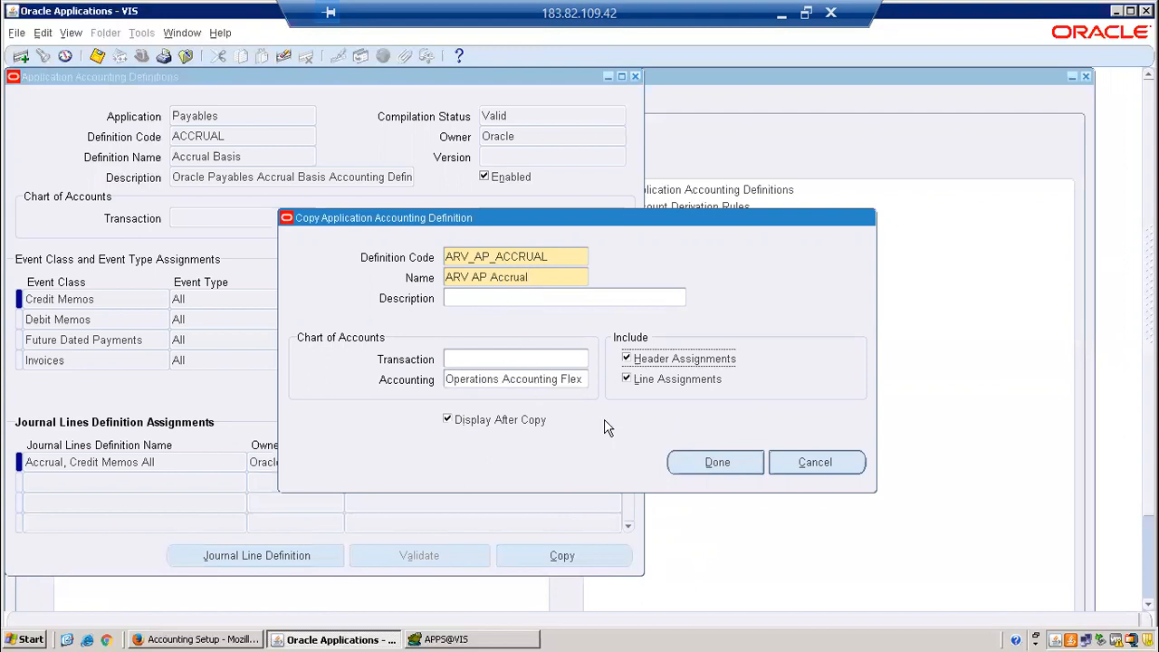
pyautogui.click(737, 462)
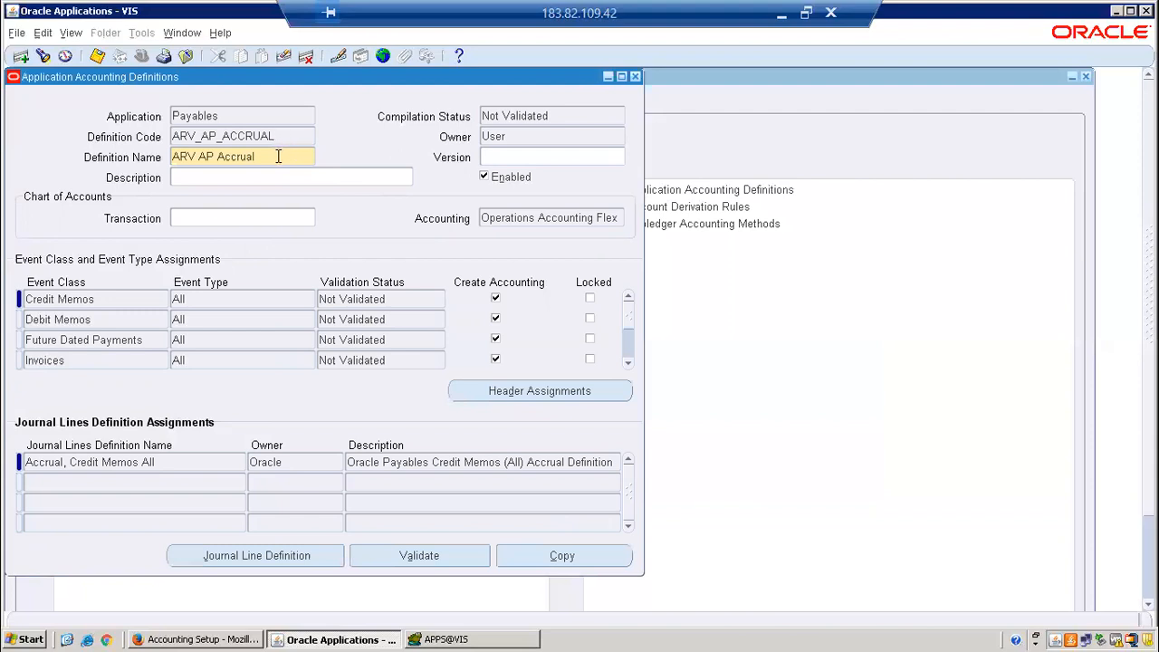
# - Save the new Payables definition, copy its name ARV AP Accrual and close the definition
pyautogui.tripleClick(278, 161)
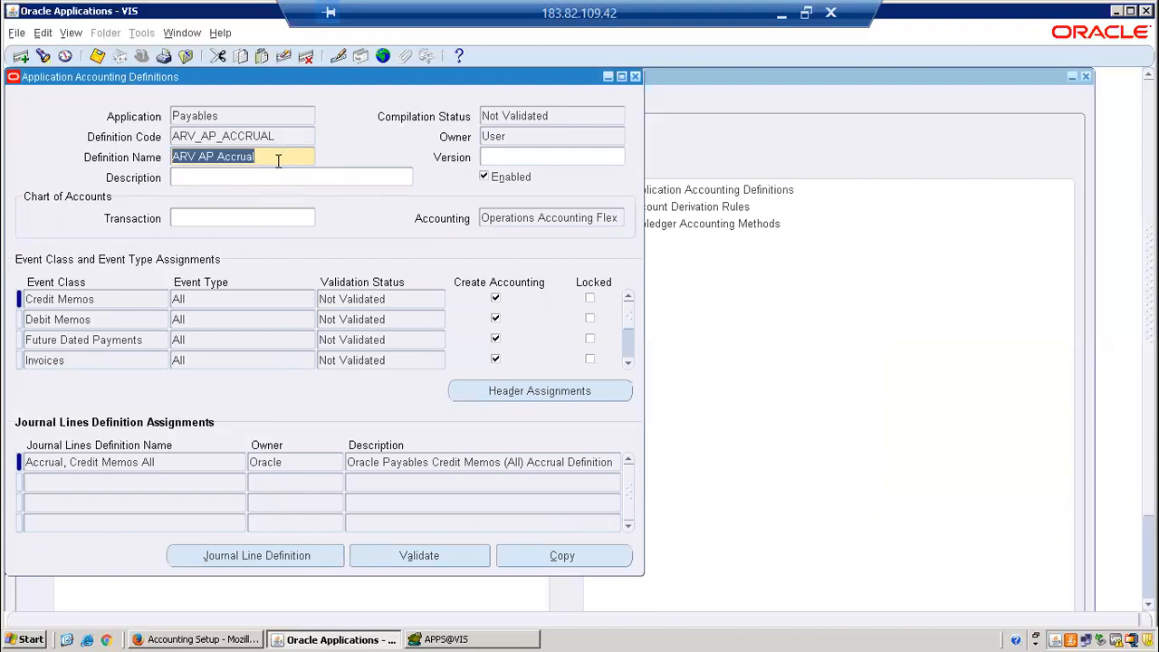
pyautogui.hotkey('ctrl', 's')
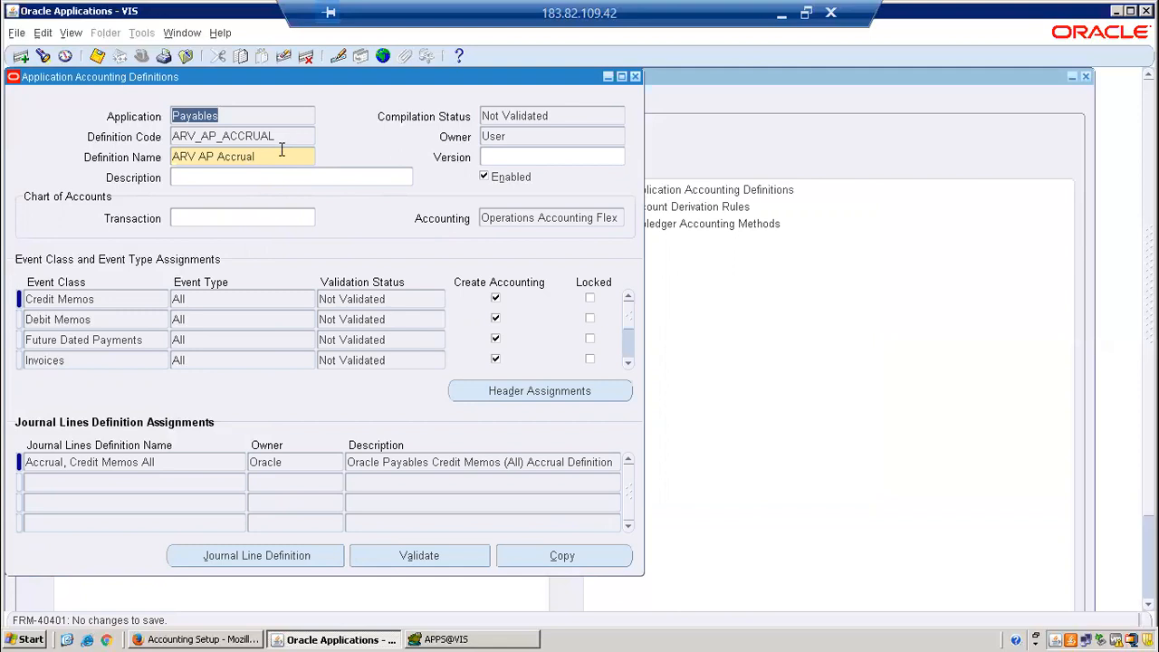
pyautogui.tripleClick(271, 158)
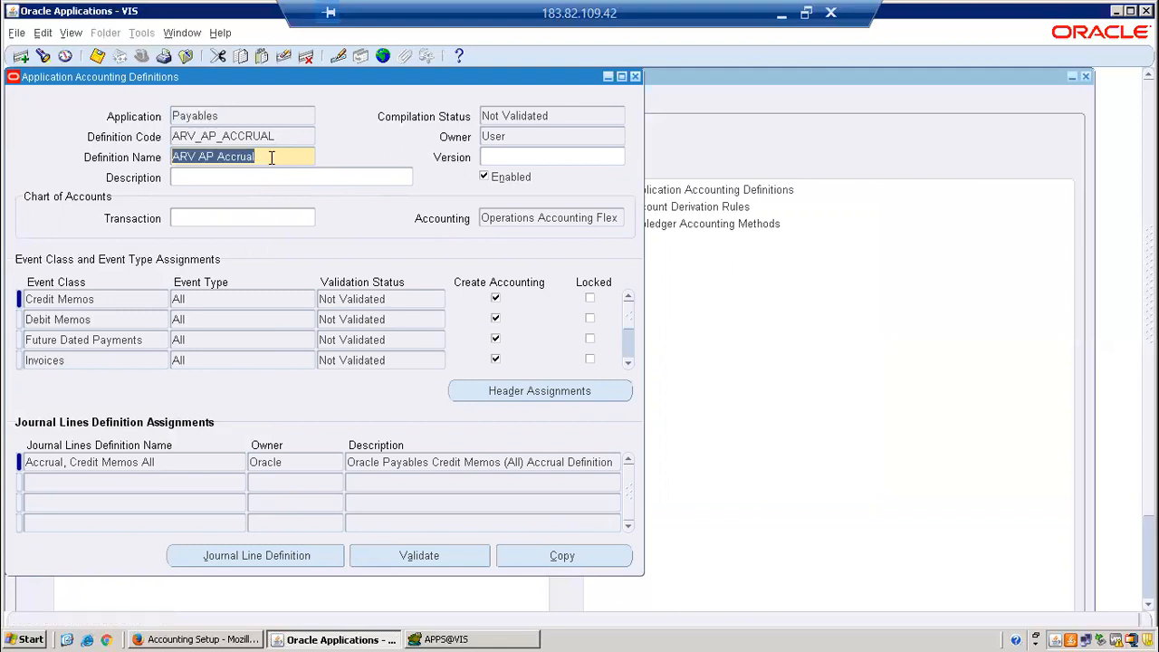
pyautogui.click(636, 77)
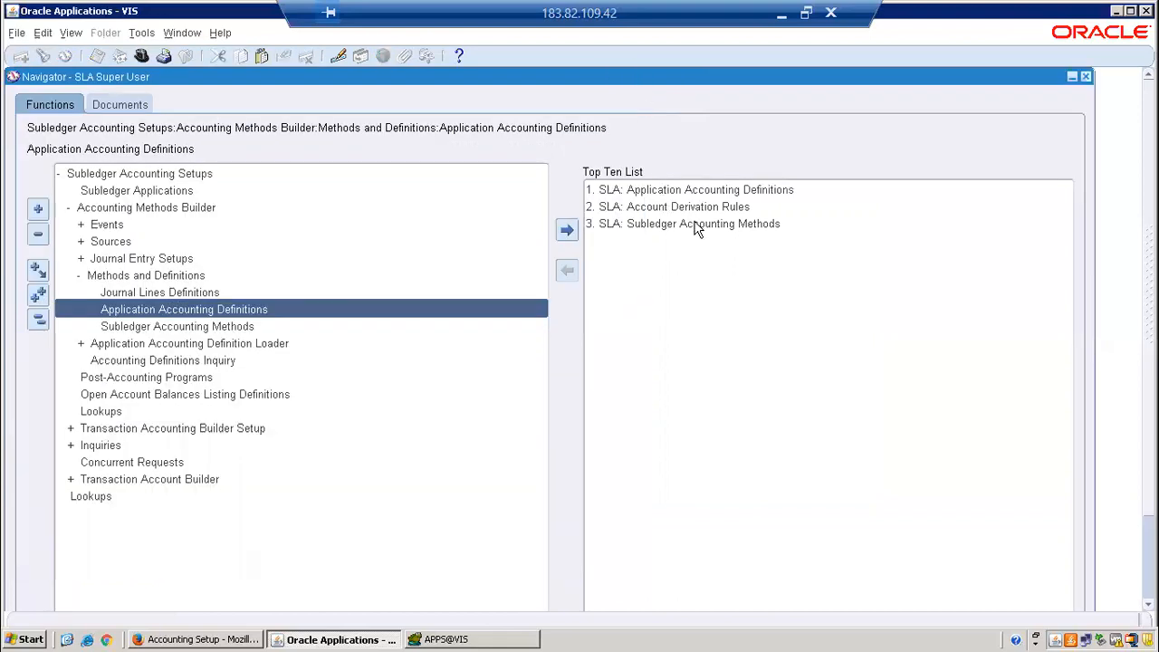
# - Reopen Subledger Accounting Methods and find the ARV_SLAM method by its name
pyautogui.doubleClick(697, 225)
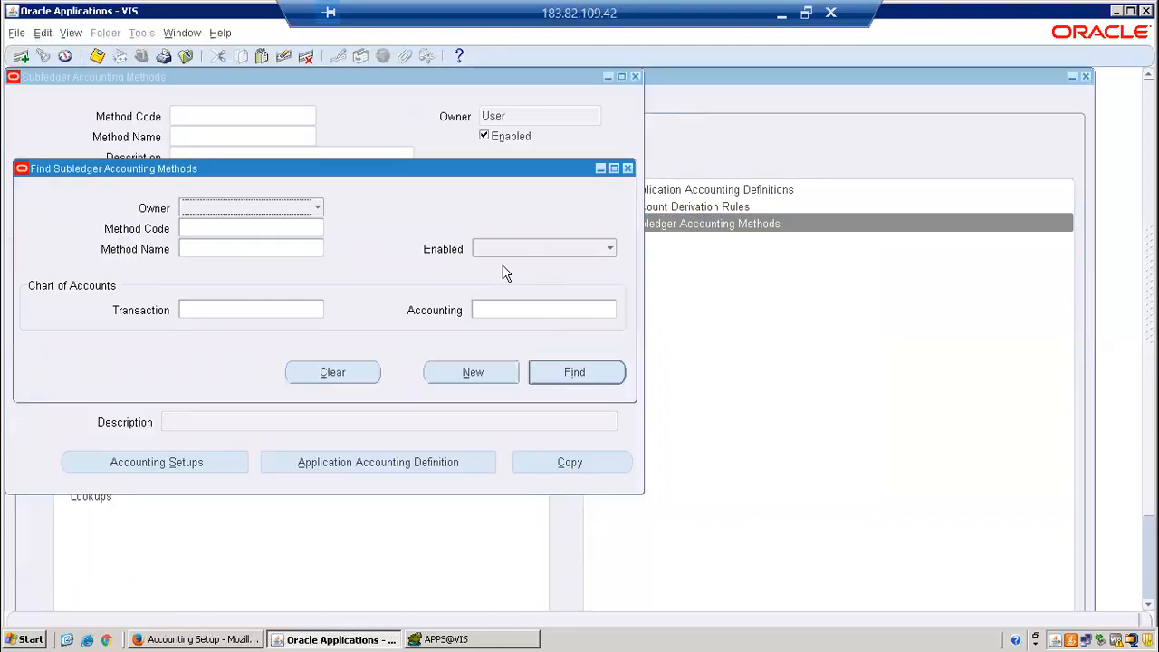
pyautogui.click(283, 251)
pyautogui.write('ARV')
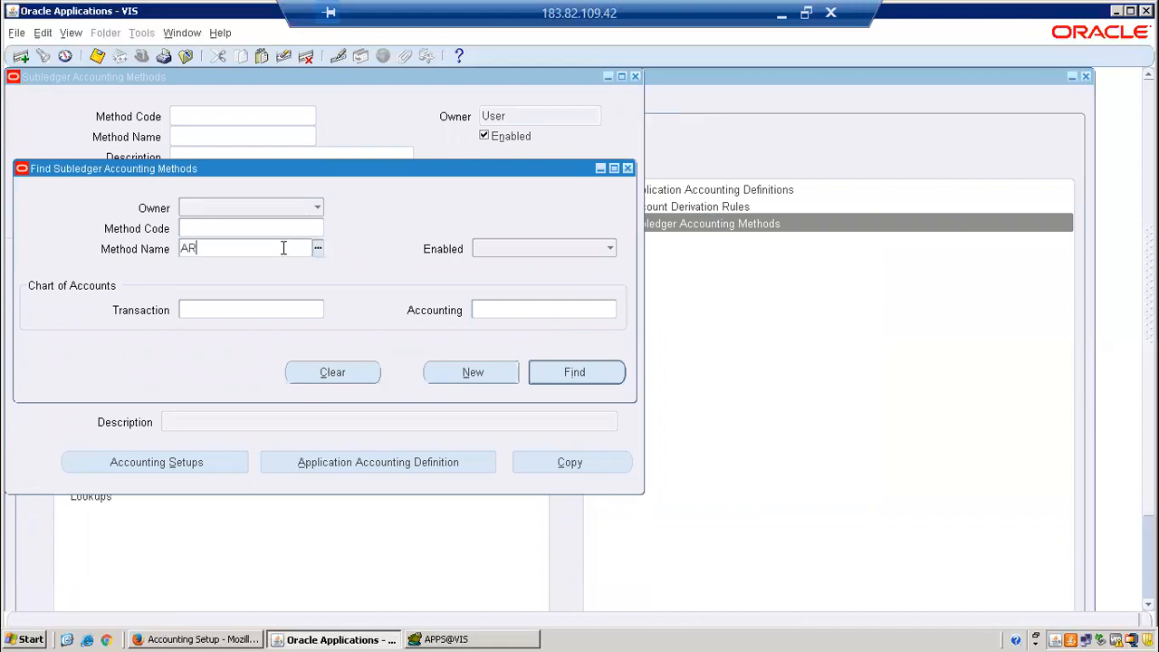
pyautogui.press('Tab')
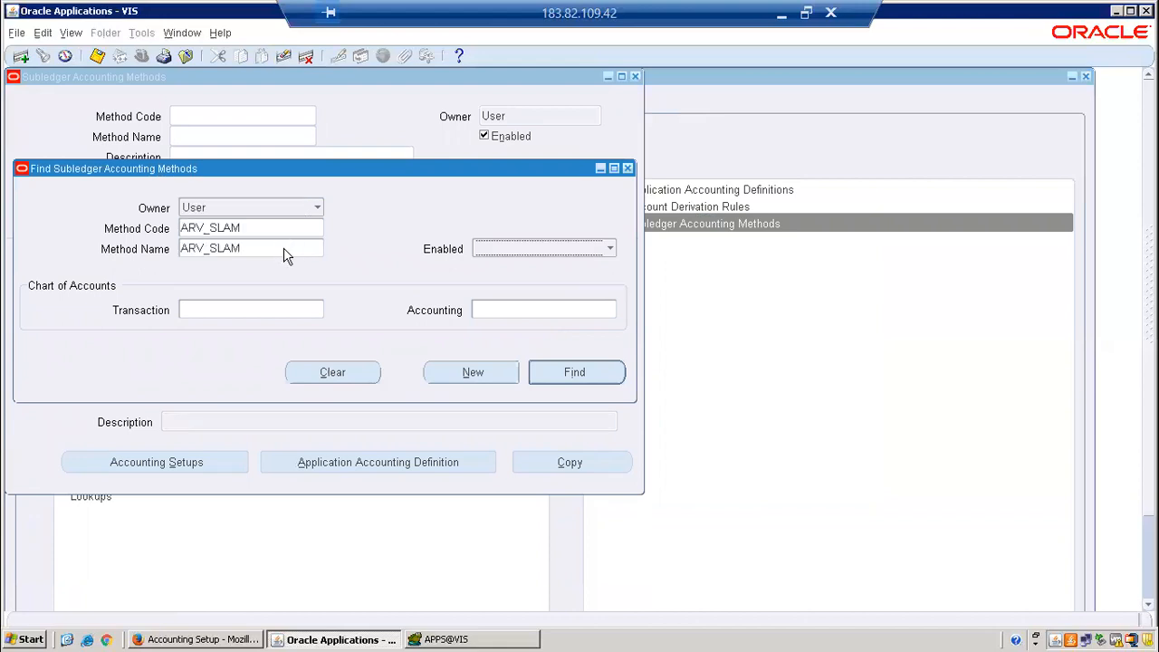
pyautogui.click(591, 381)
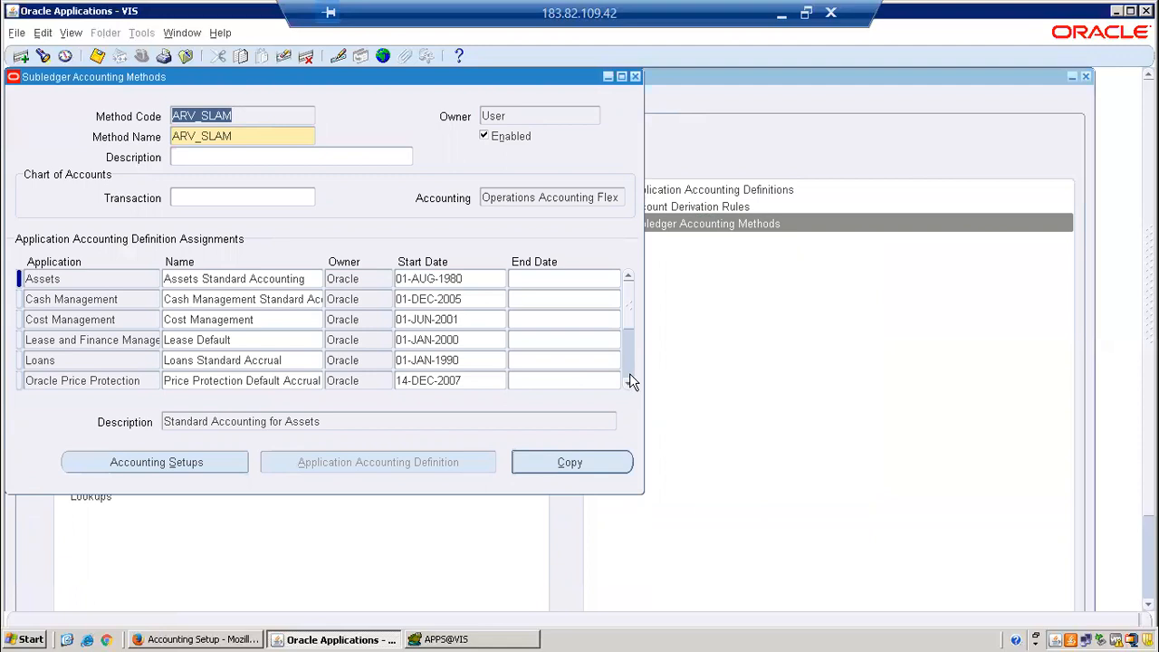
# - Assign the ARV AP Accrual definition to the Payables application in ARV_SLAM, then save and close the method
pyautogui.click(629, 378)
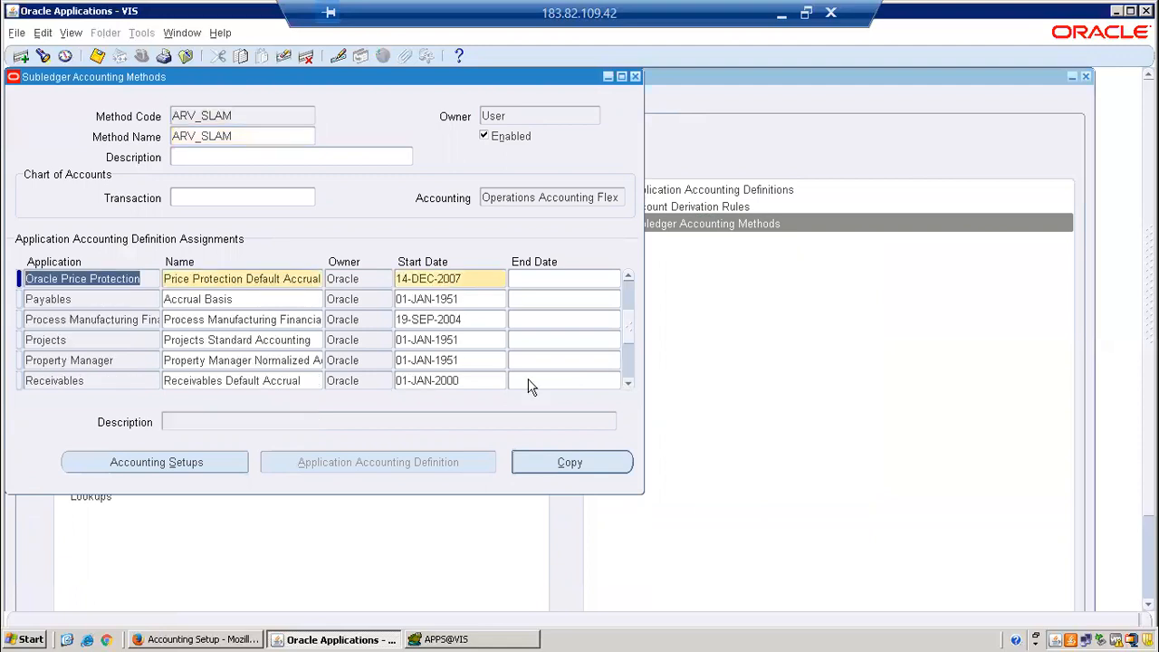
pyautogui.click(250, 302)
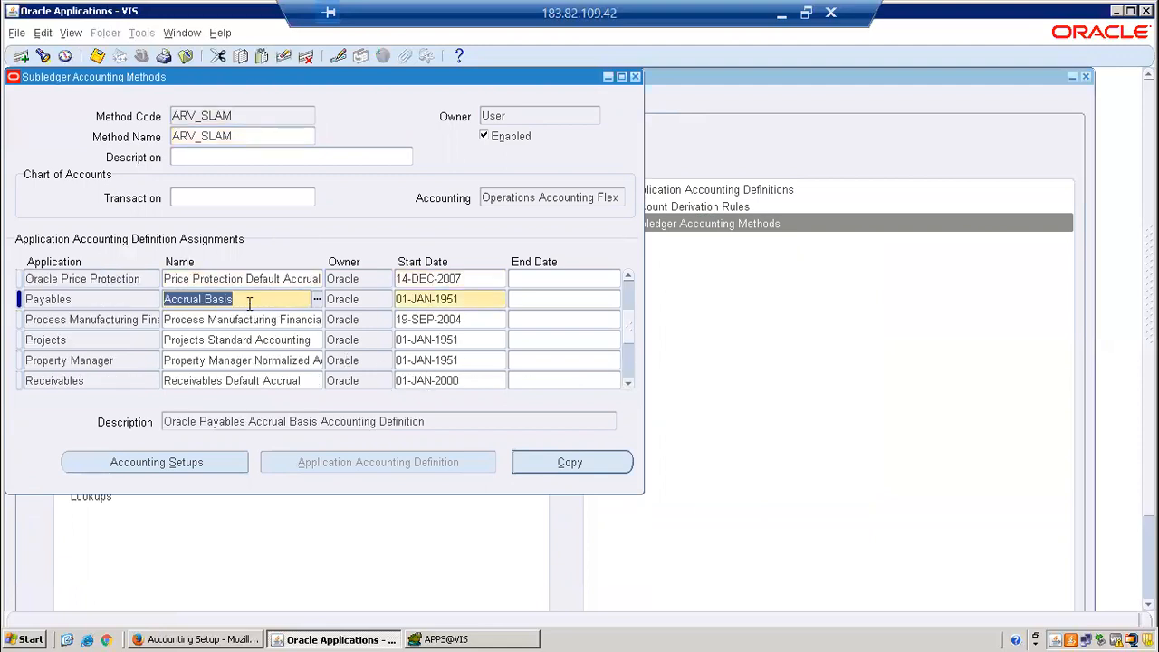
pyautogui.write('AR')
pyautogui.press('BackSpace')
pyautogui.write('RV')
pyautogui.press('Tab')
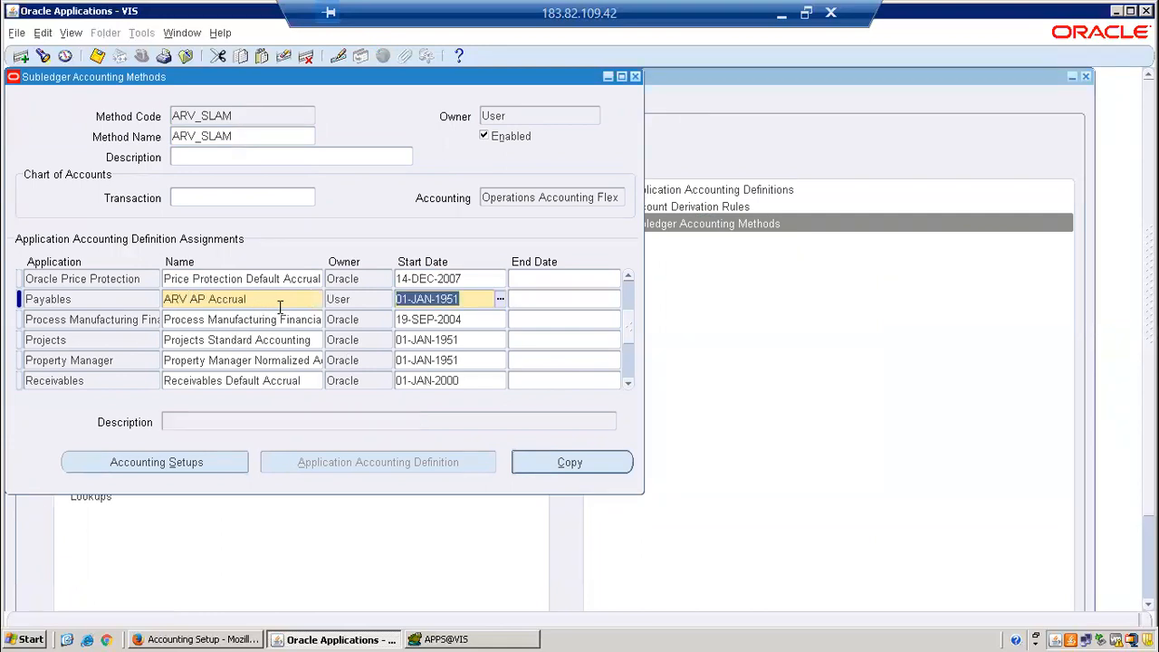
pyautogui.click(261, 299)
pyautogui.hotkey('ctrl', 's')
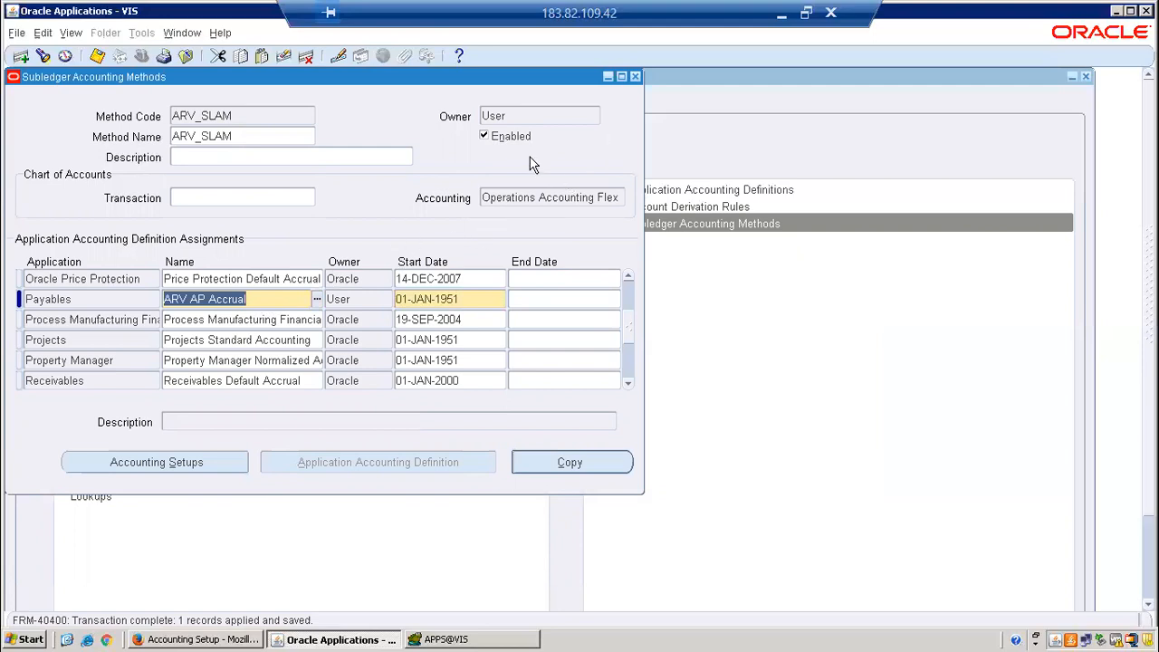
pyautogui.click(635, 77)
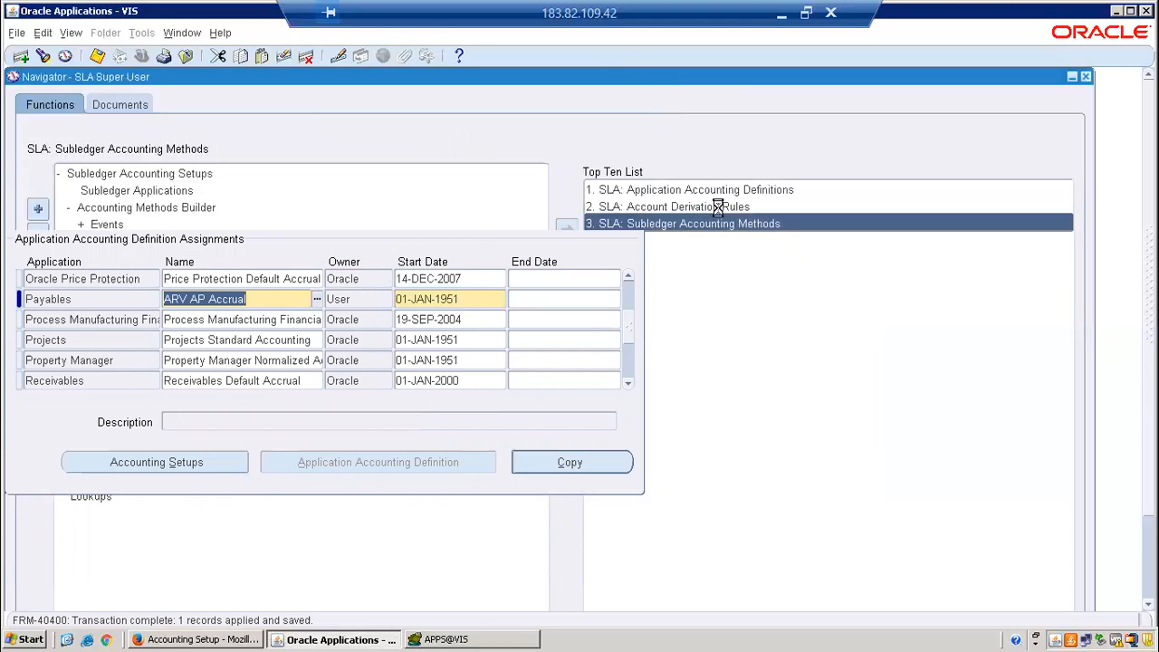
# - Open Application Accounting Definitions and find the Payables definition named ARV AP Accrual
pyautogui.doubleClick(691, 191)
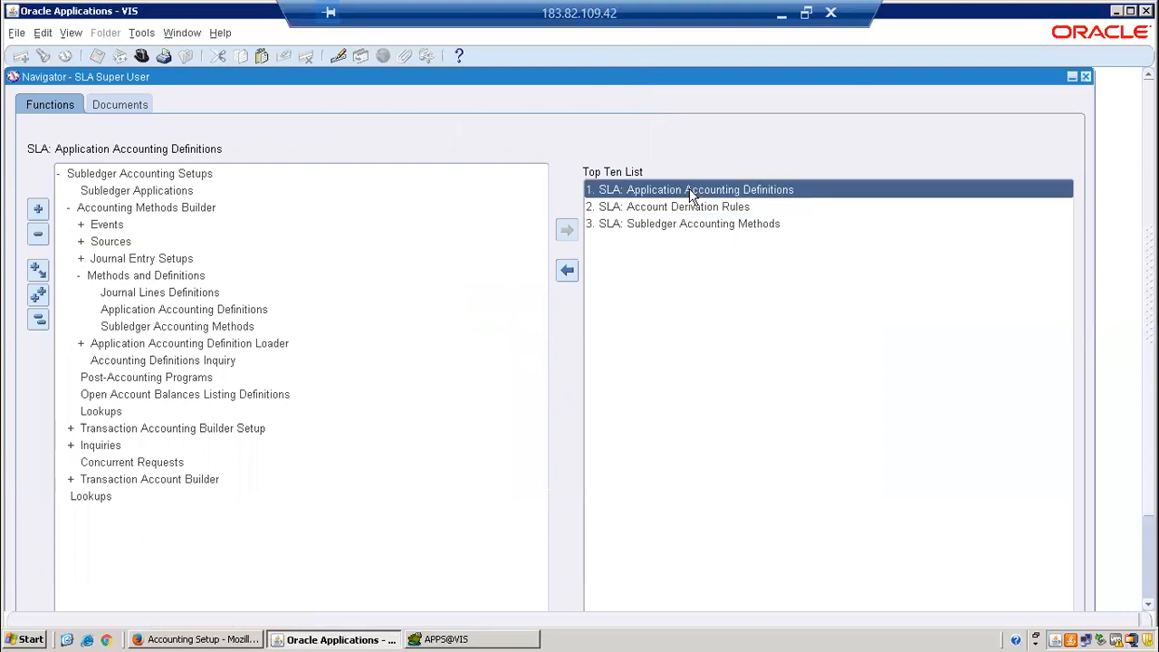
pyautogui.write('payables')
pyautogui.press('Tab')
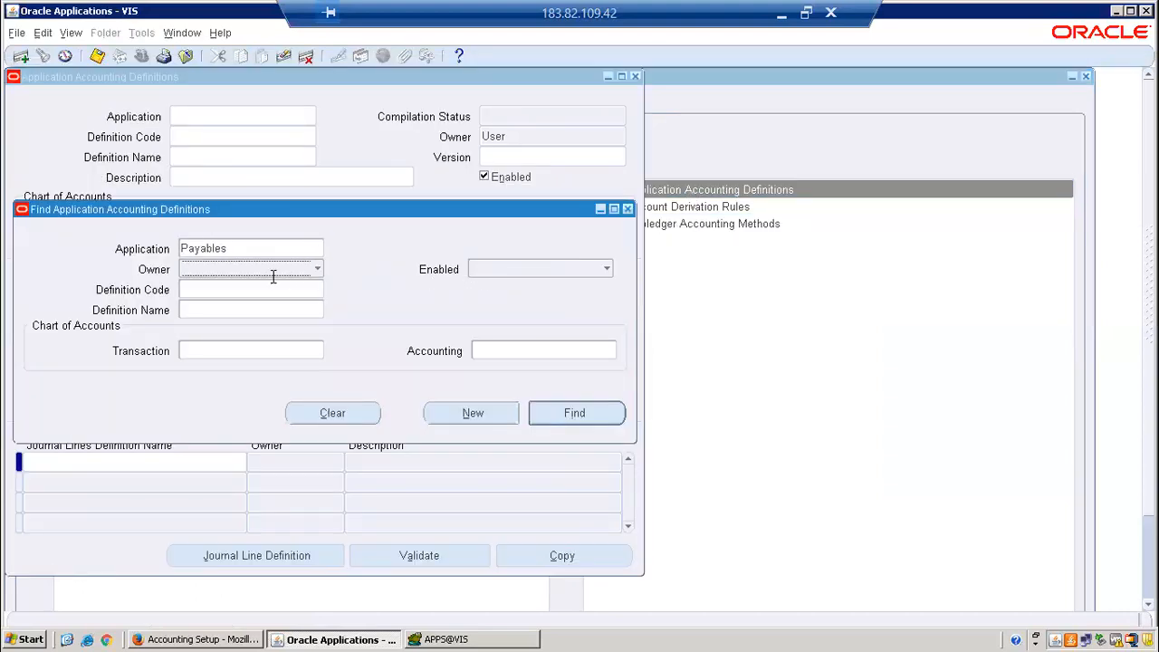
pyautogui.click(227, 310)
pyautogui.write('ARV AP Accrual')
pyautogui.press('Tab')
pyautogui.press('Return')
# - Review the Invoices event class and its assigned journal lines definition in the ARV AP Accrual definition
pyautogui.click(78, 359)
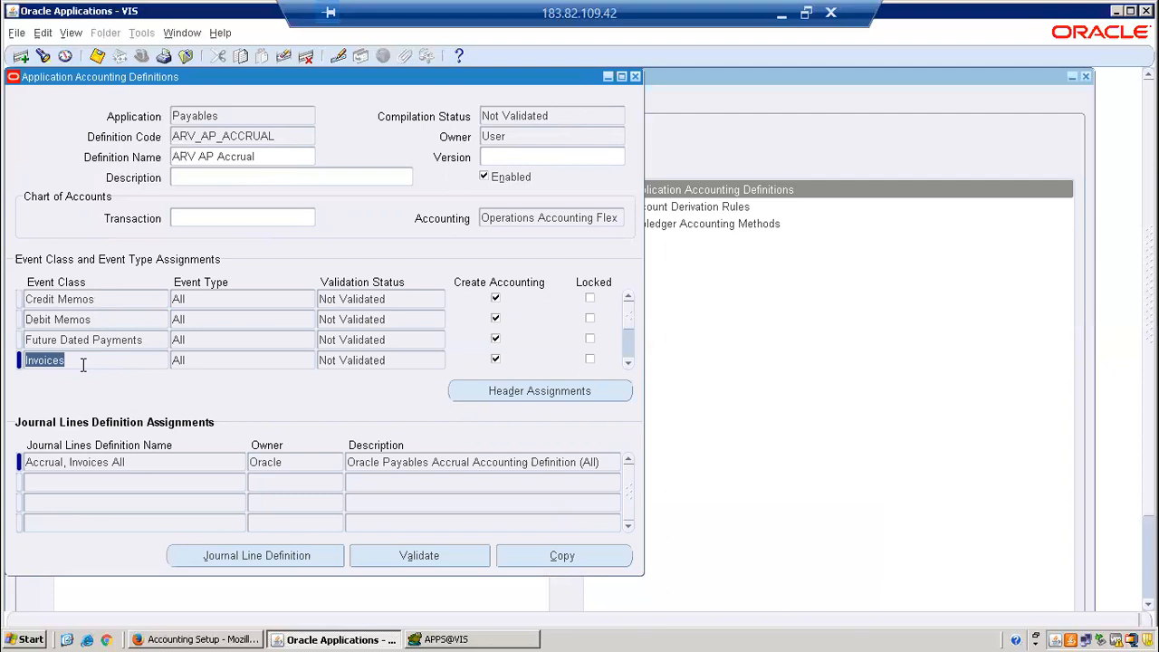
pyautogui.click(144, 463)
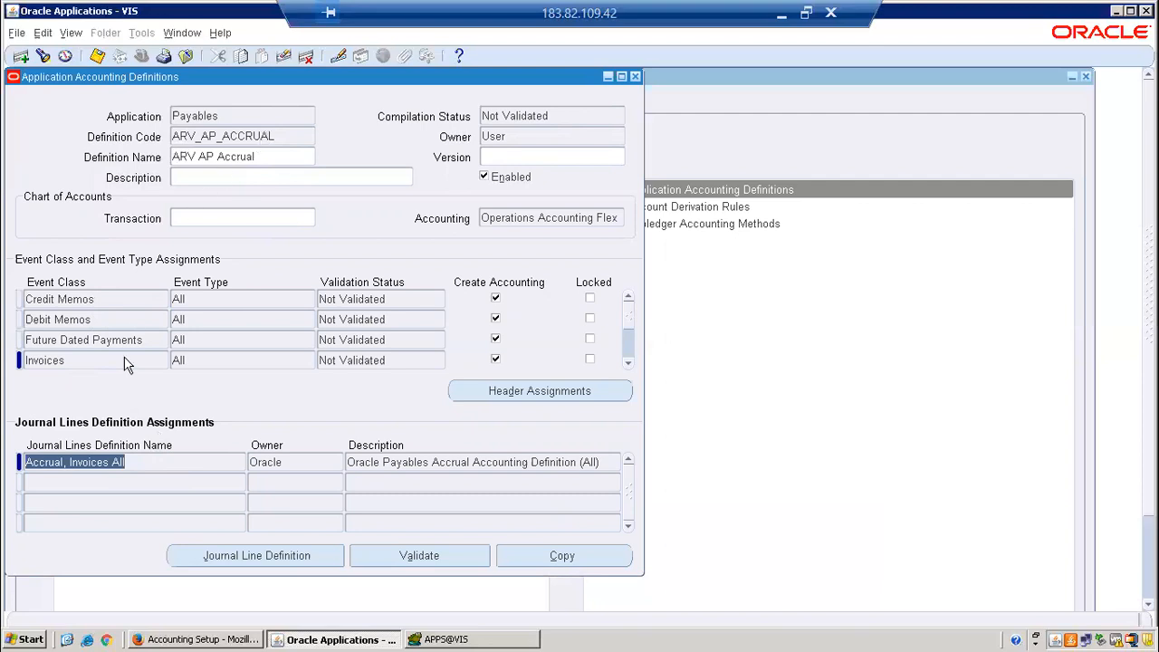
pyautogui.click(93, 356)
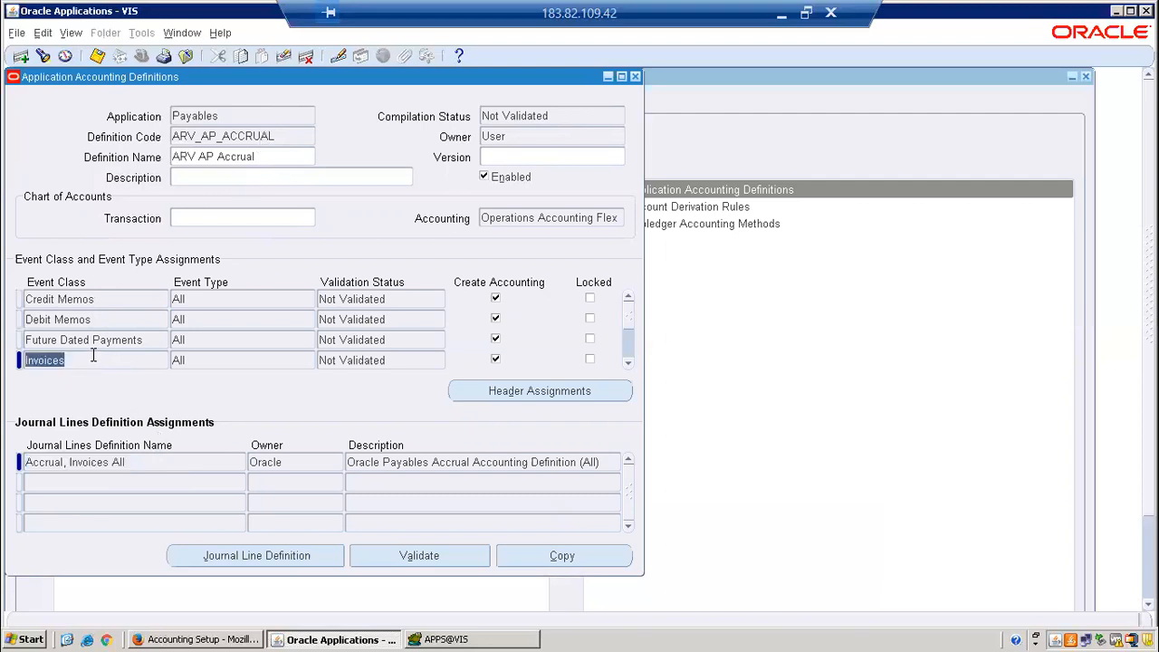
pyautogui.click(145, 462)
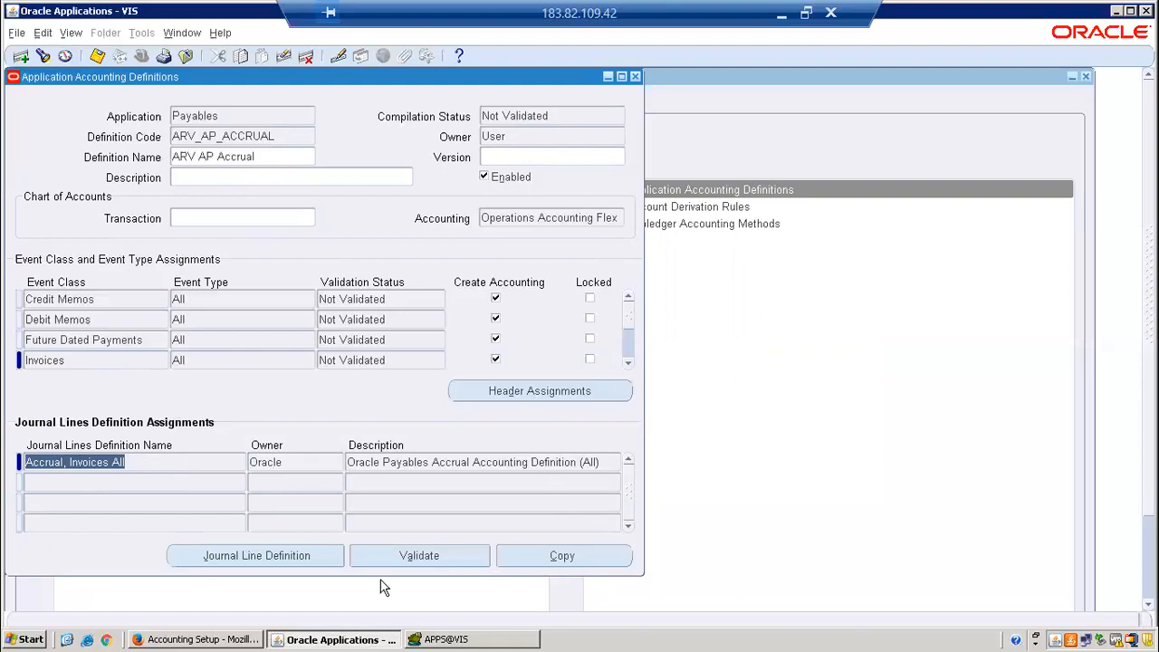
# - Copy the Accrual, Invoices All journal lines definition with code and name ARV_JLD and the Operations Accounting Flex accounting chart of accounts
pyautogui.click(256, 555)
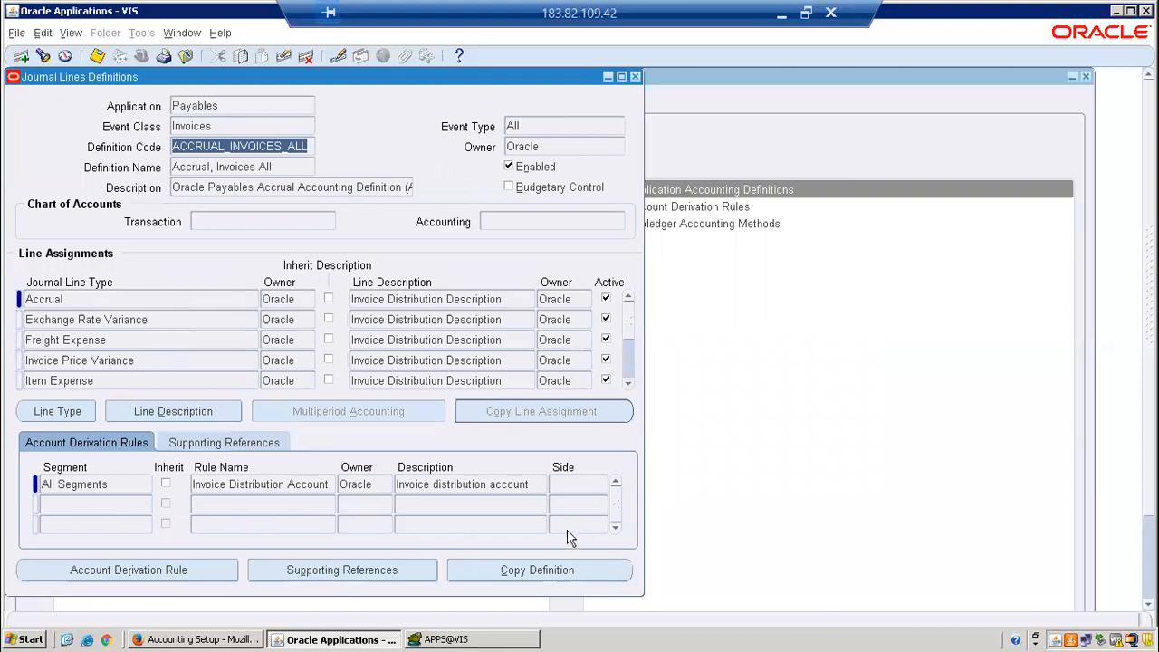
pyautogui.click(609, 567)
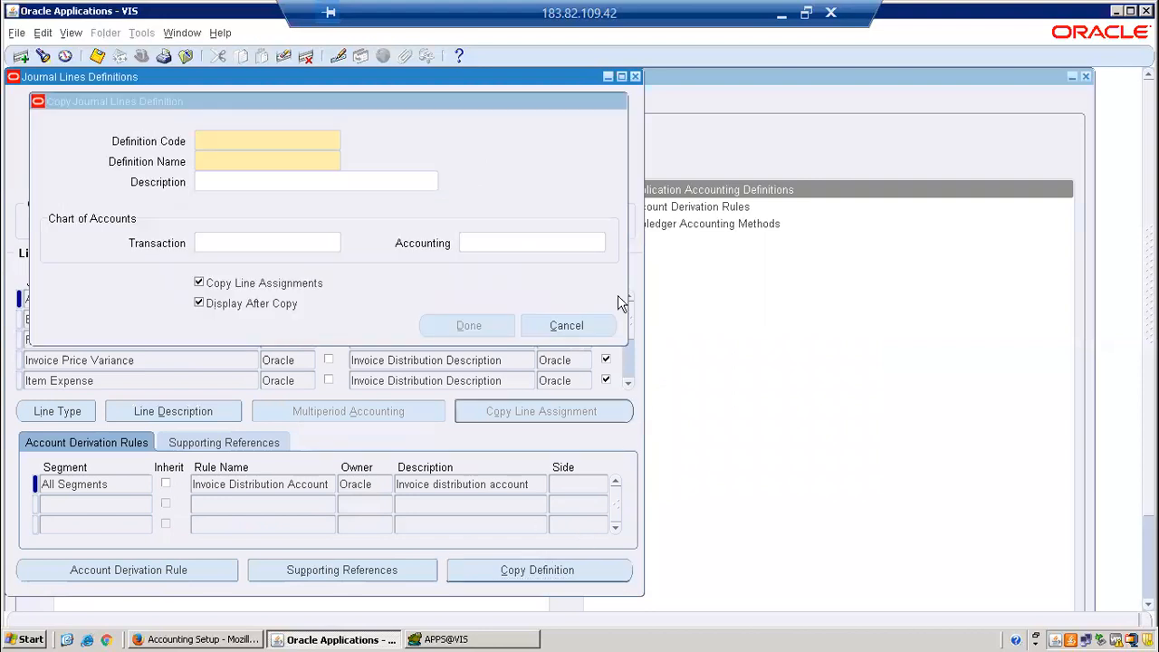
pyautogui.moveTo(466, 108); pyautogui.dragTo(841, 218)
pyautogui.write('ARV_JLD')
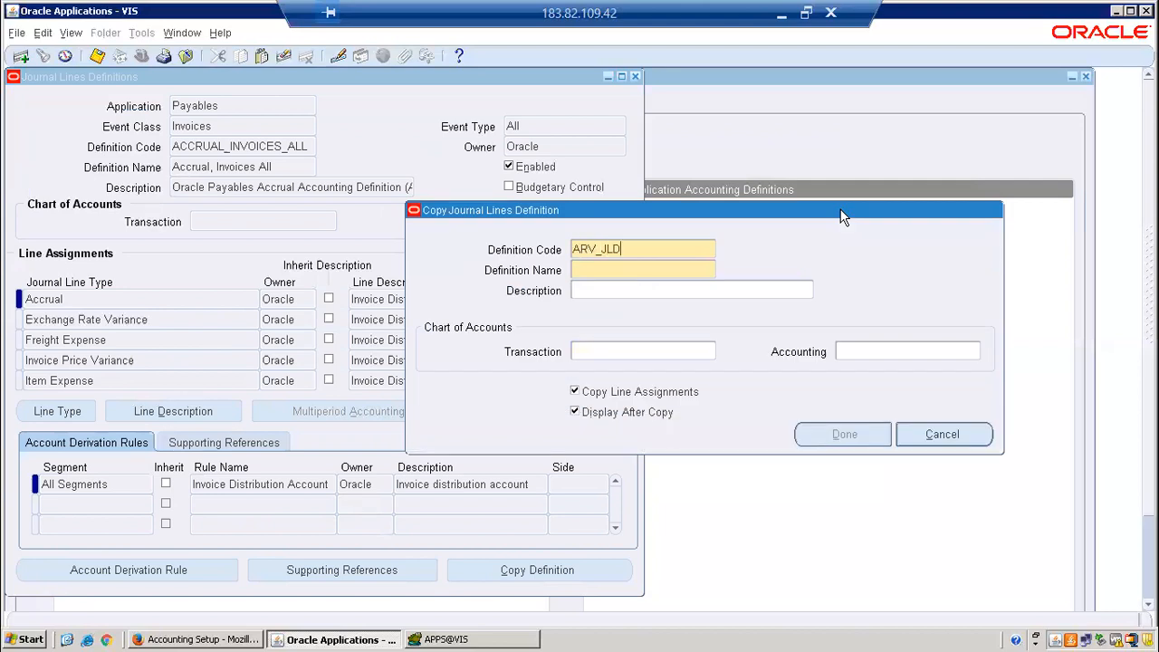
pyautogui.write('ARV_JLD')
pyautogui.click(861, 355)
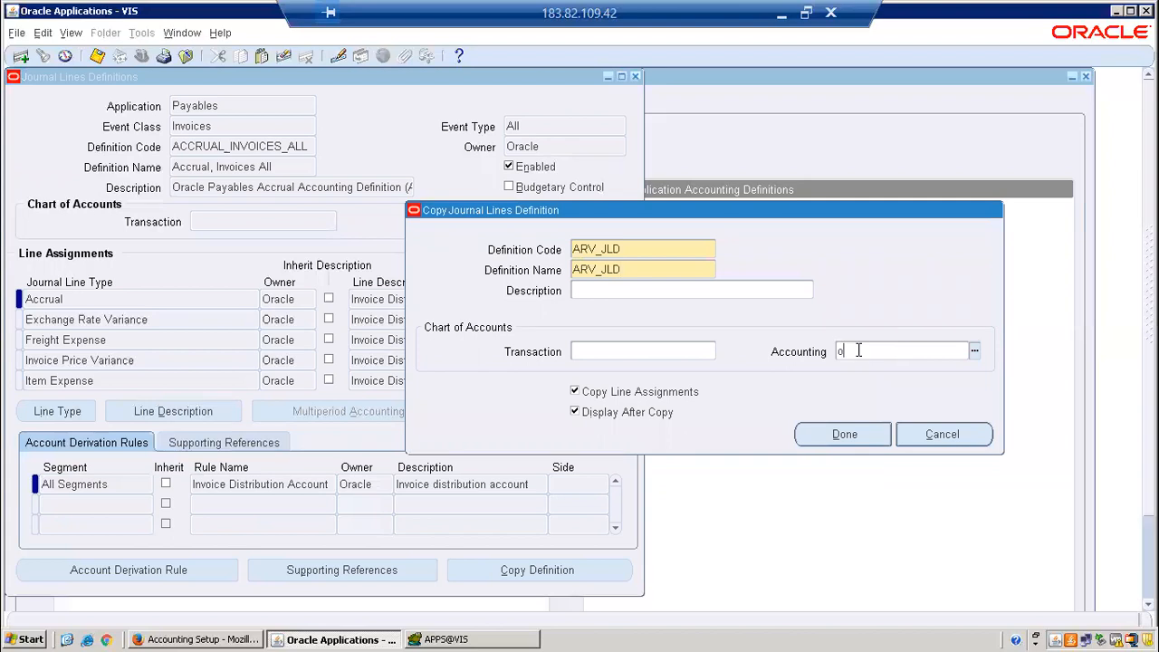
pyautogui.write('o')
pyautogui.press('Tab')
pyautogui.click(865, 433)
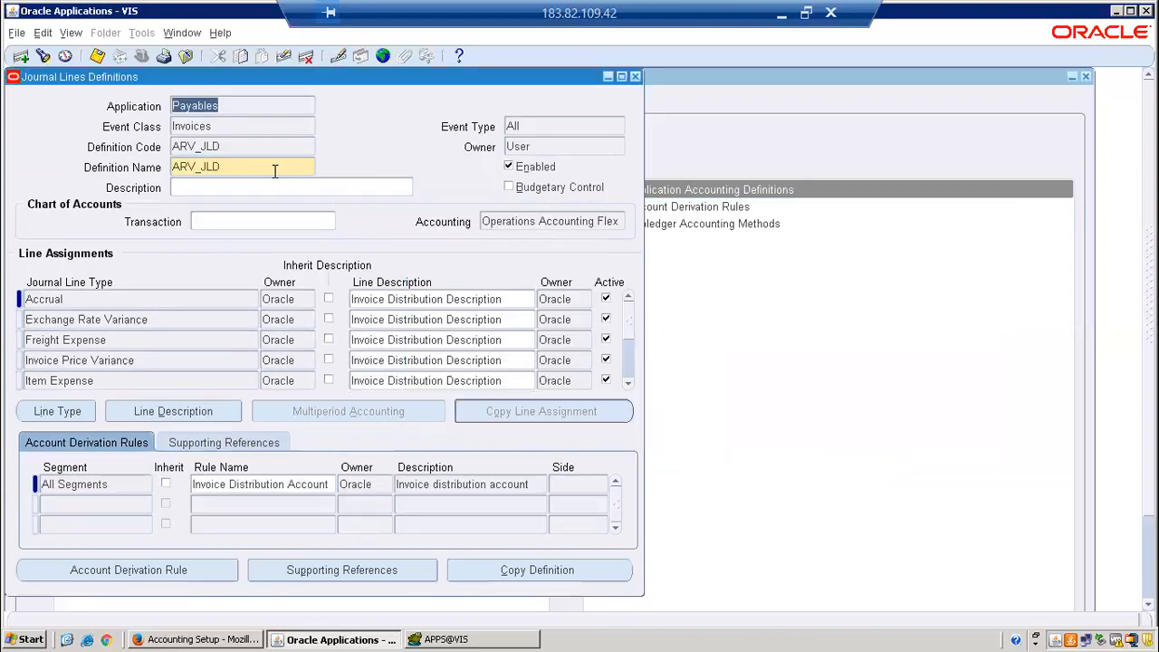
# - Replace the journal lines definition assigned to the Invoices event class in ARV AP Accrual with ARV_JLD and save
pyautogui.click(238, 148)
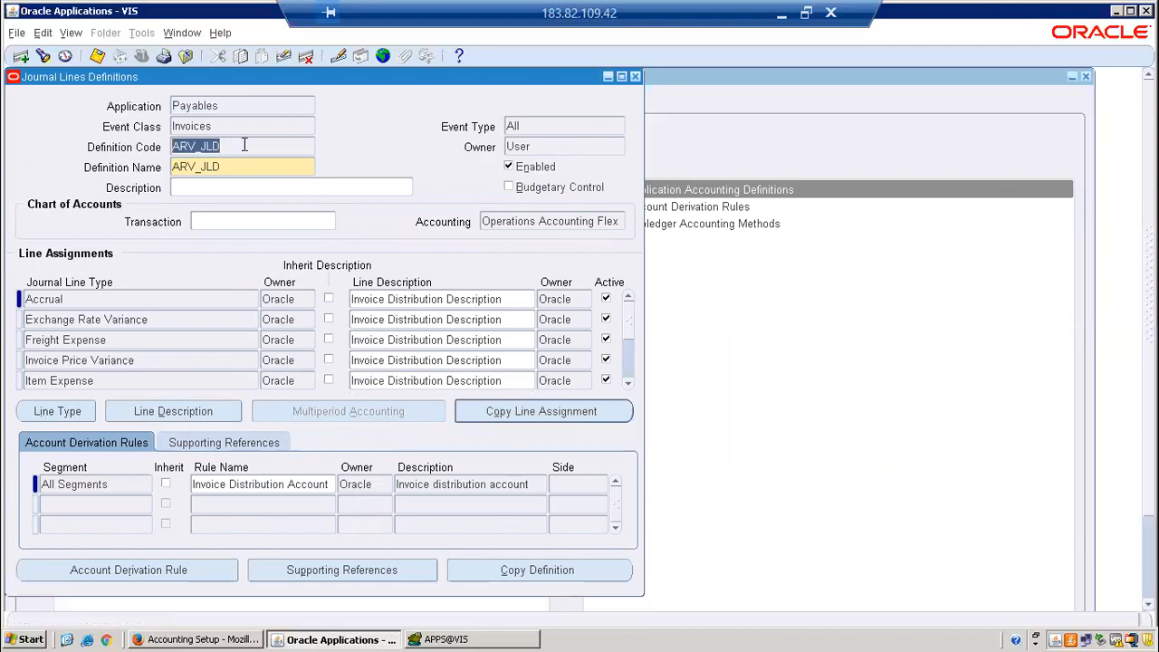
pyautogui.click(636, 77)
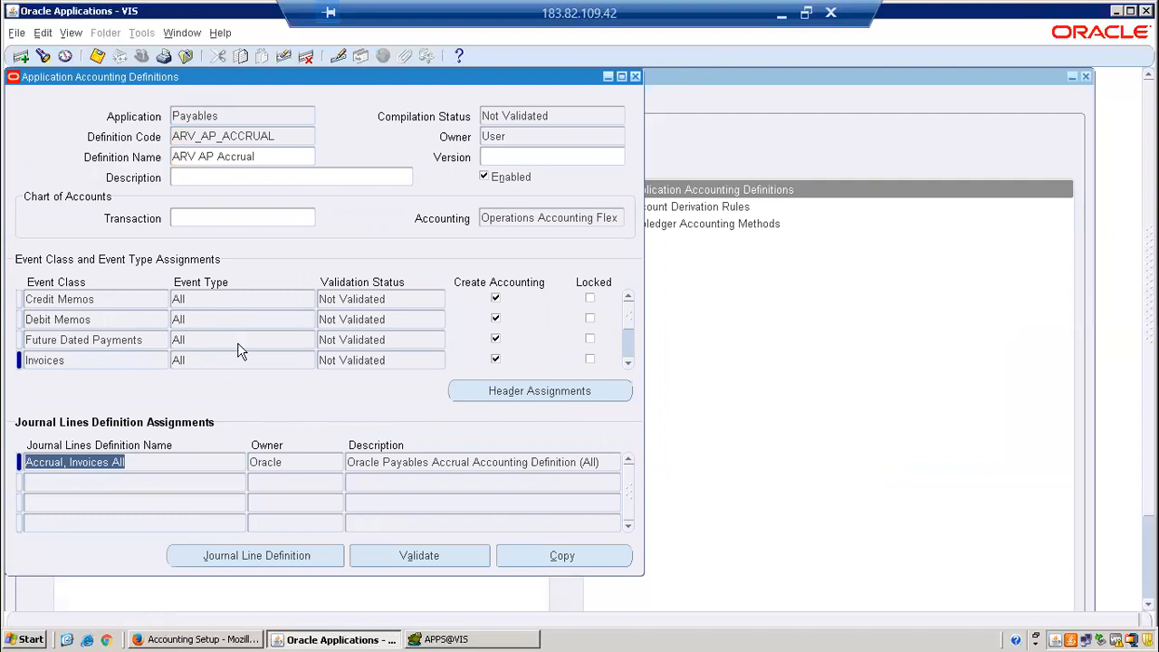
pyautogui.click(306, 56)
pyautogui.write('ARV_JLD')
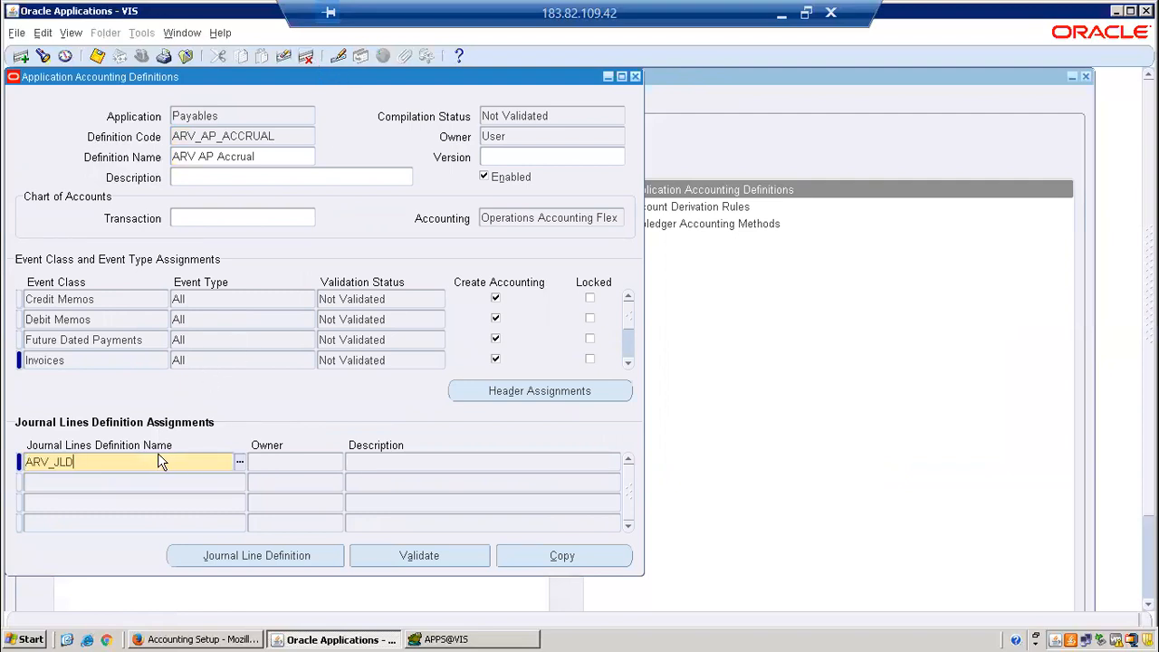
pyautogui.click(294, 467)
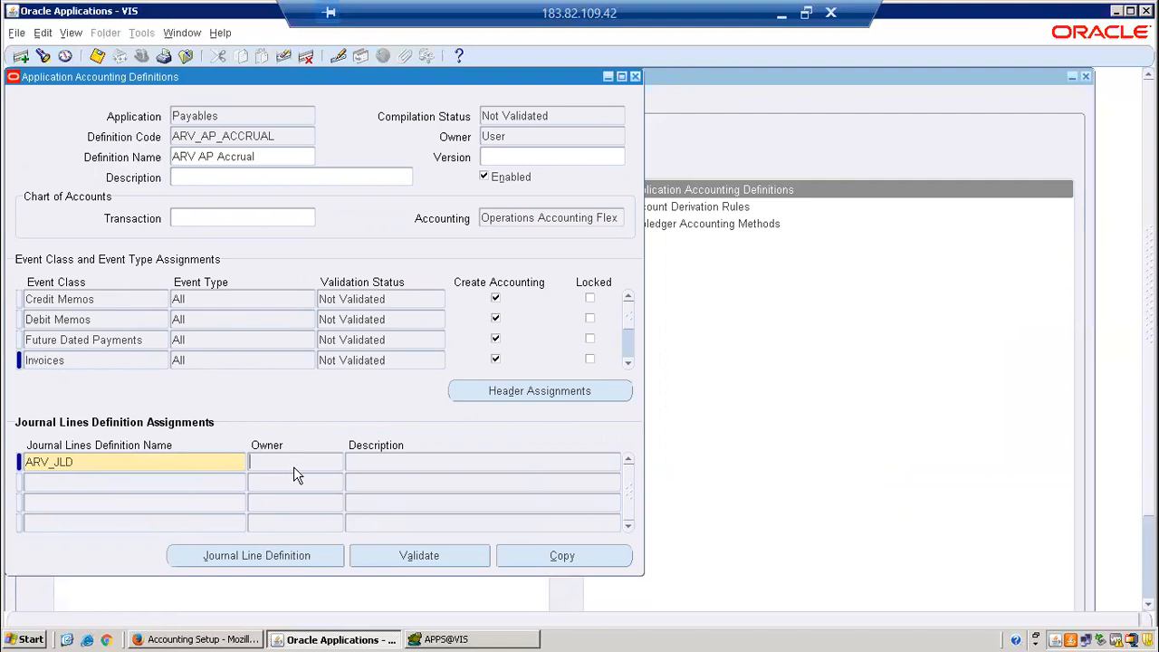
pyautogui.click(89, 467)
pyautogui.hotkey('ctrl', 's')
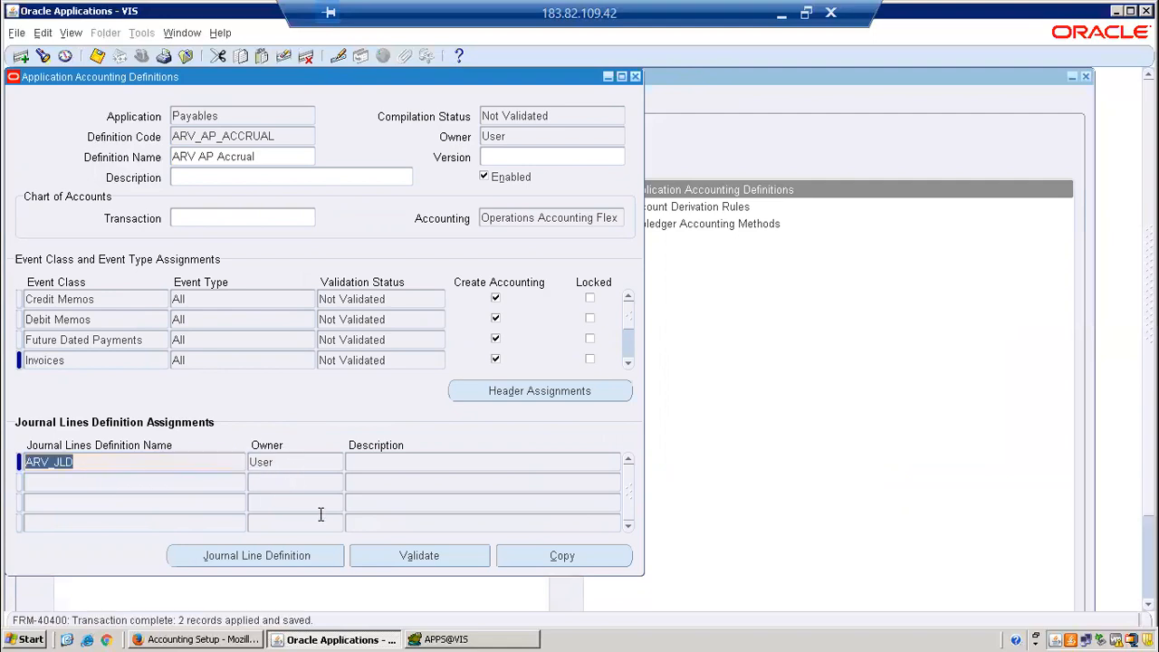
# - Open the ARV_JLD journal lines definition and select its Non-Recoverable Tax line assignment
pyautogui.click(306, 555)
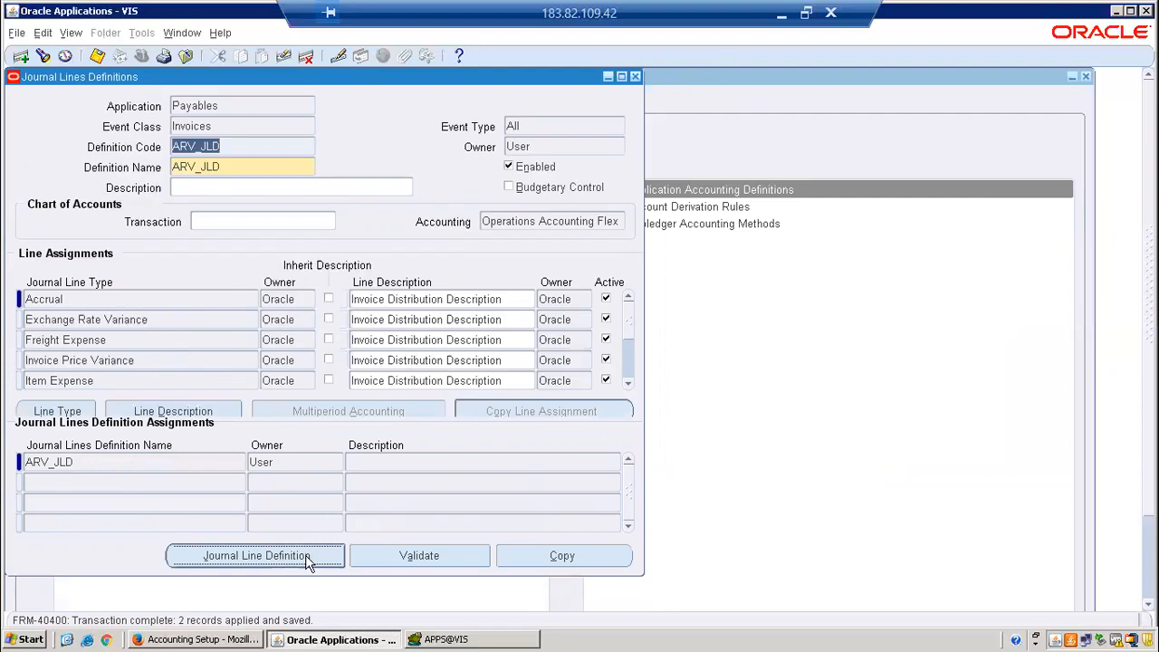
pyautogui.click(150, 362)
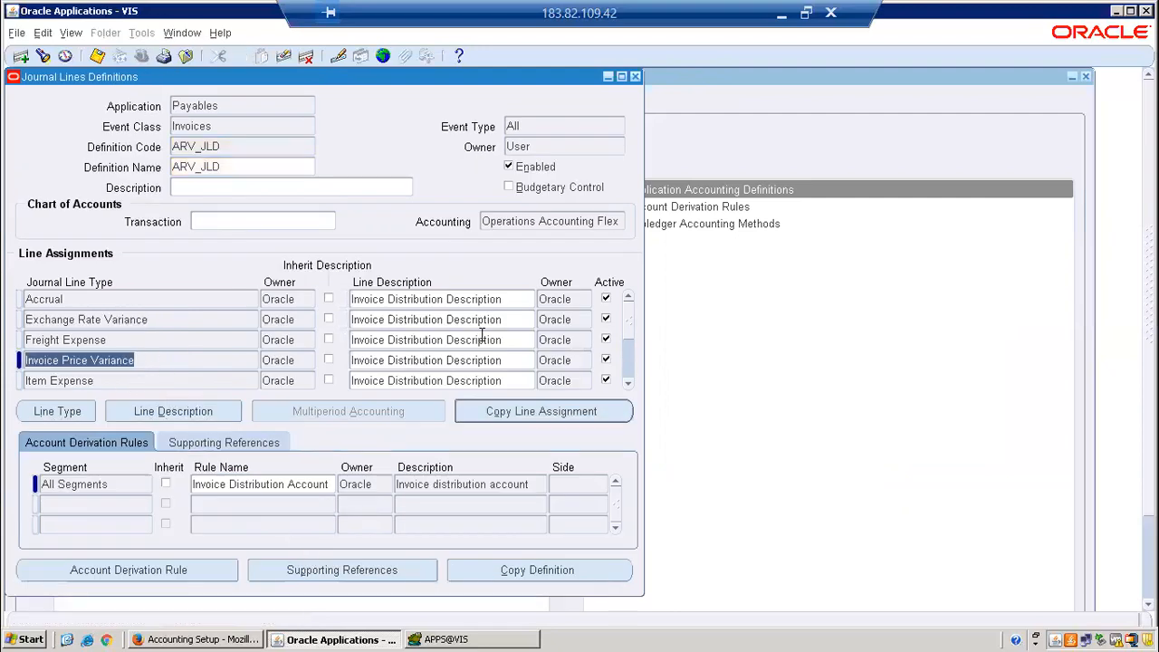
pyautogui.click(628, 371)
pyautogui.click(628, 376)
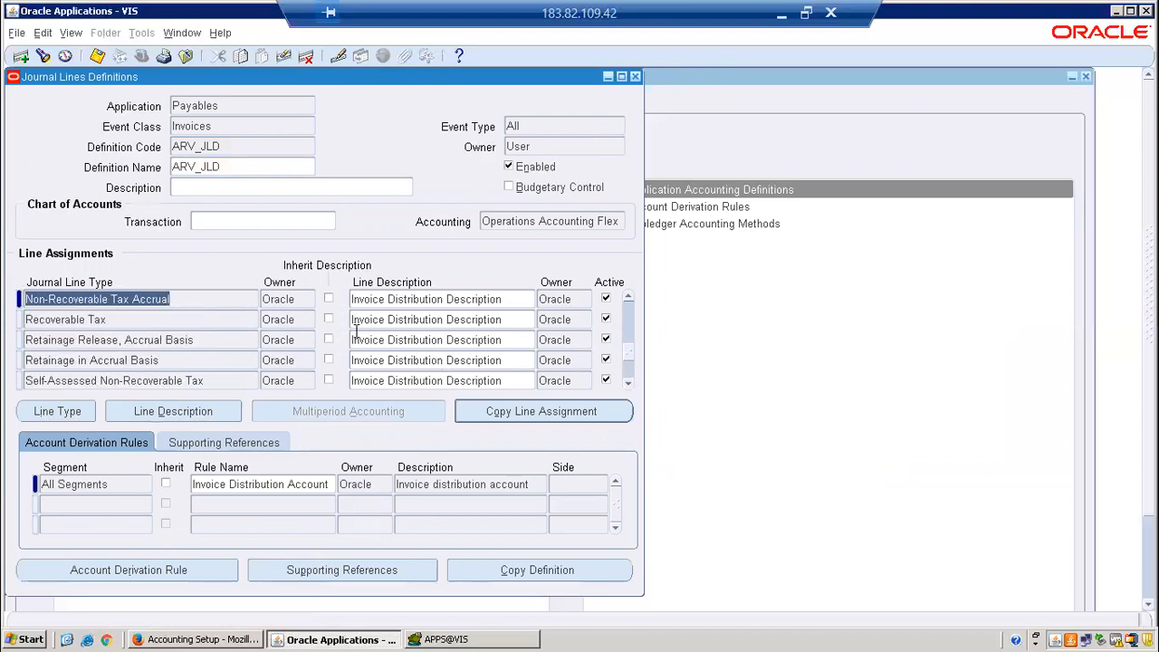
pyautogui.click(629, 300)
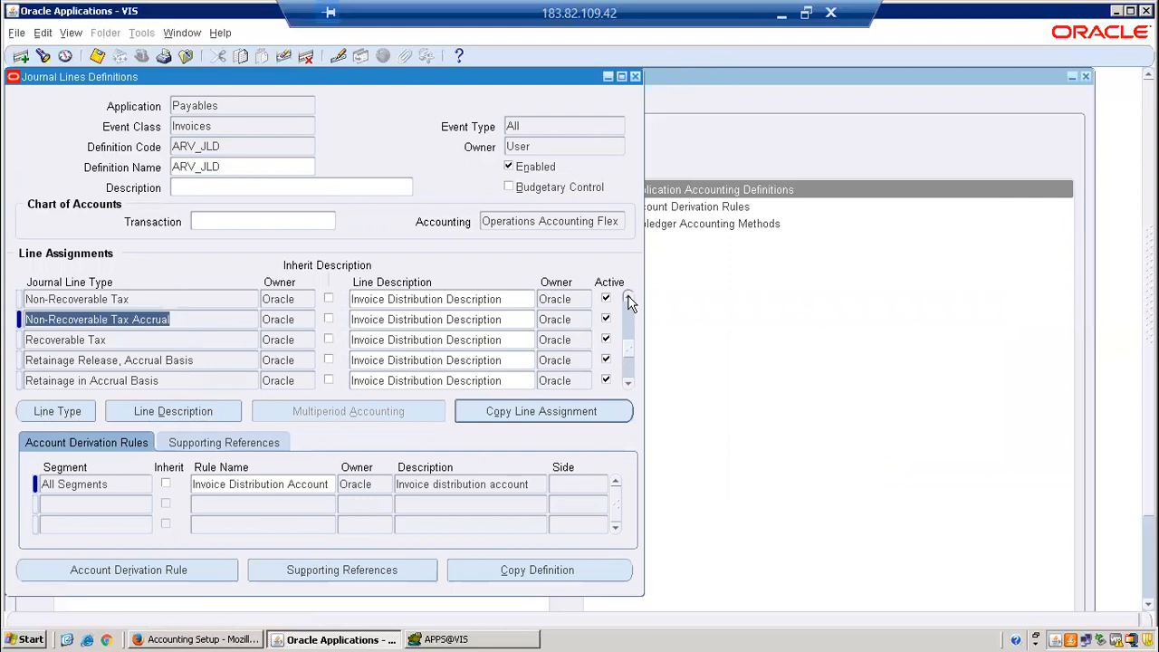
pyautogui.click(629, 300)
pyautogui.click(143, 320)
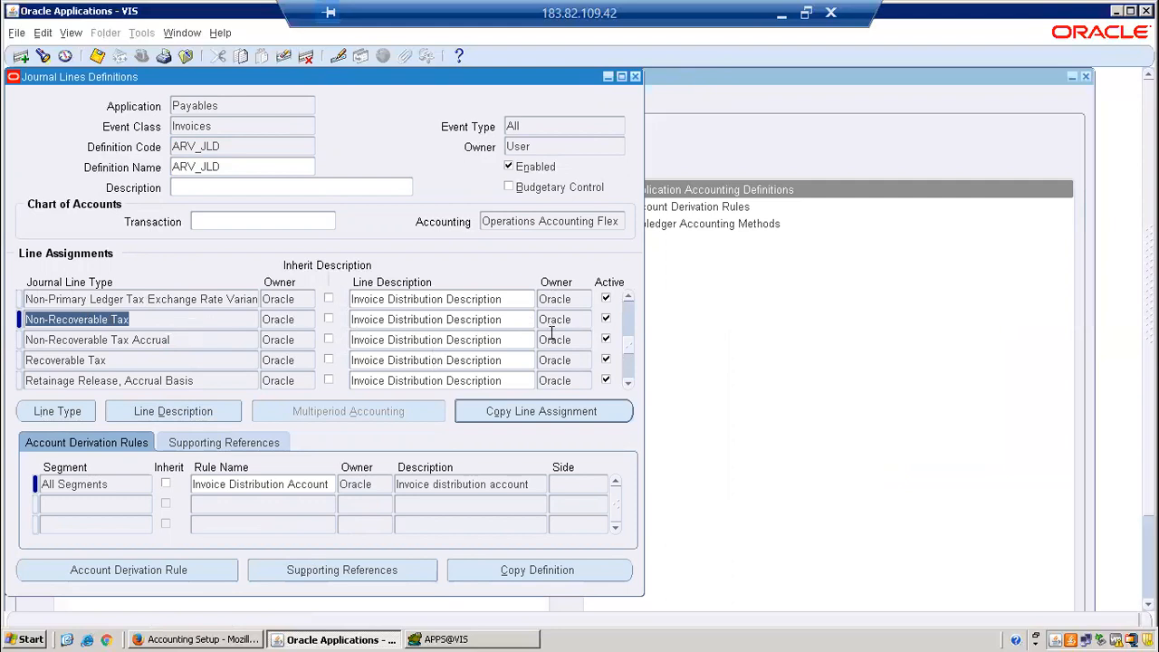
# - Copy the Non-Recoverable Tax journal line type with line type code and name ARV_JLT, then return to the ARV_JLD definition
pyautogui.click(57, 411)
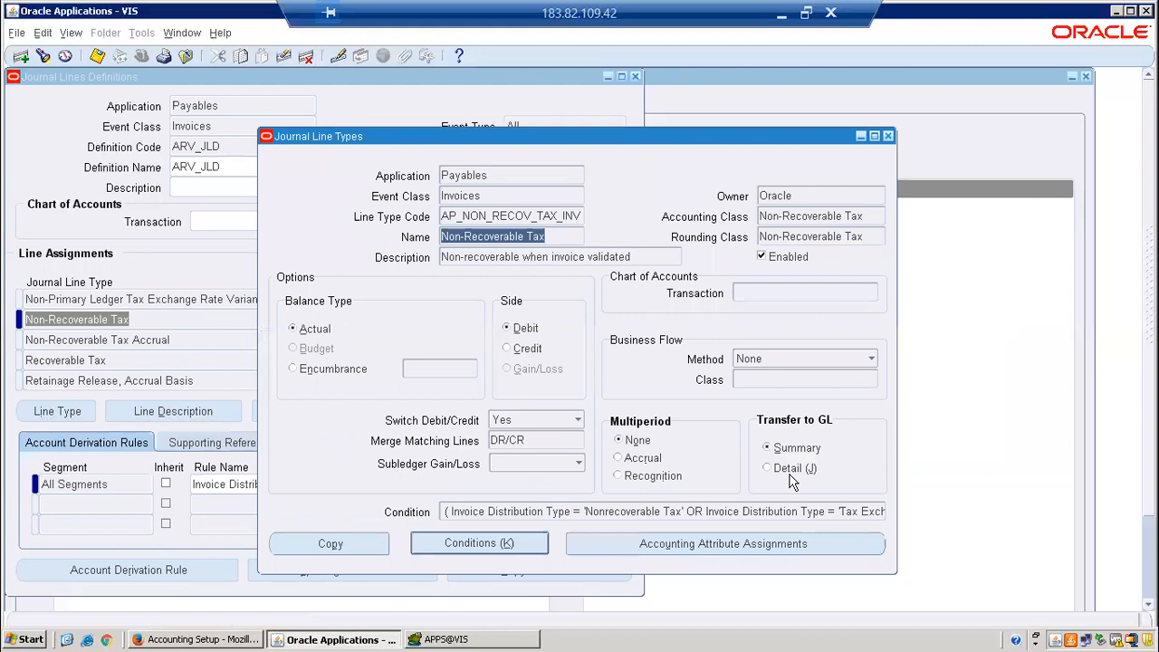
pyautogui.click(374, 547)
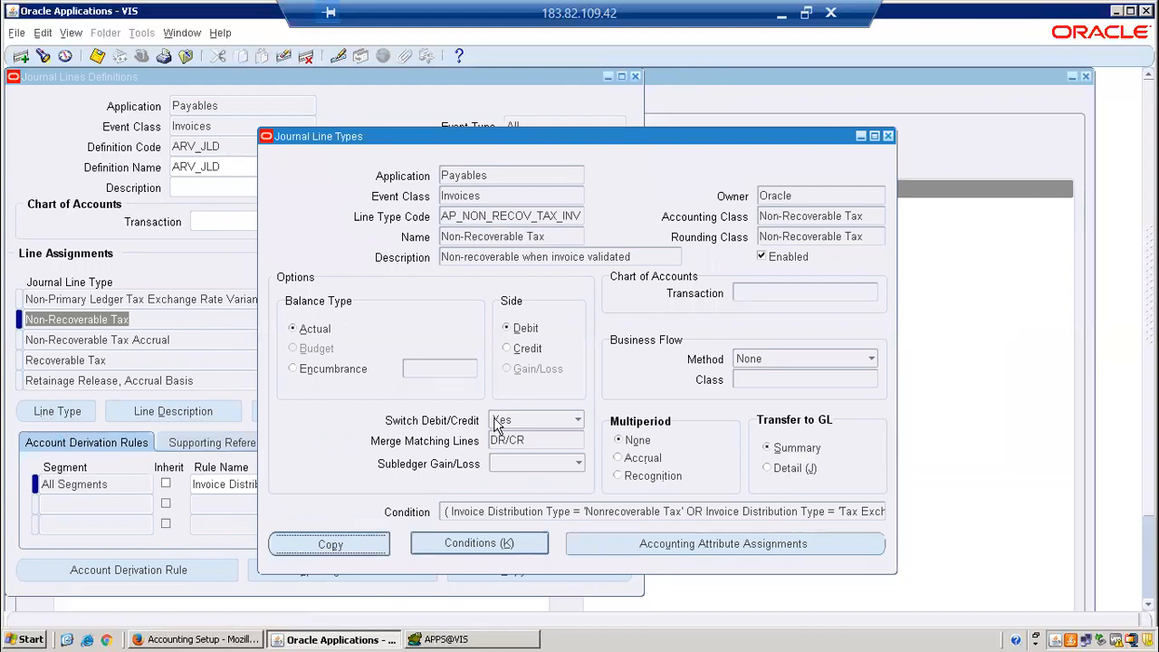
pyautogui.write('ARV')
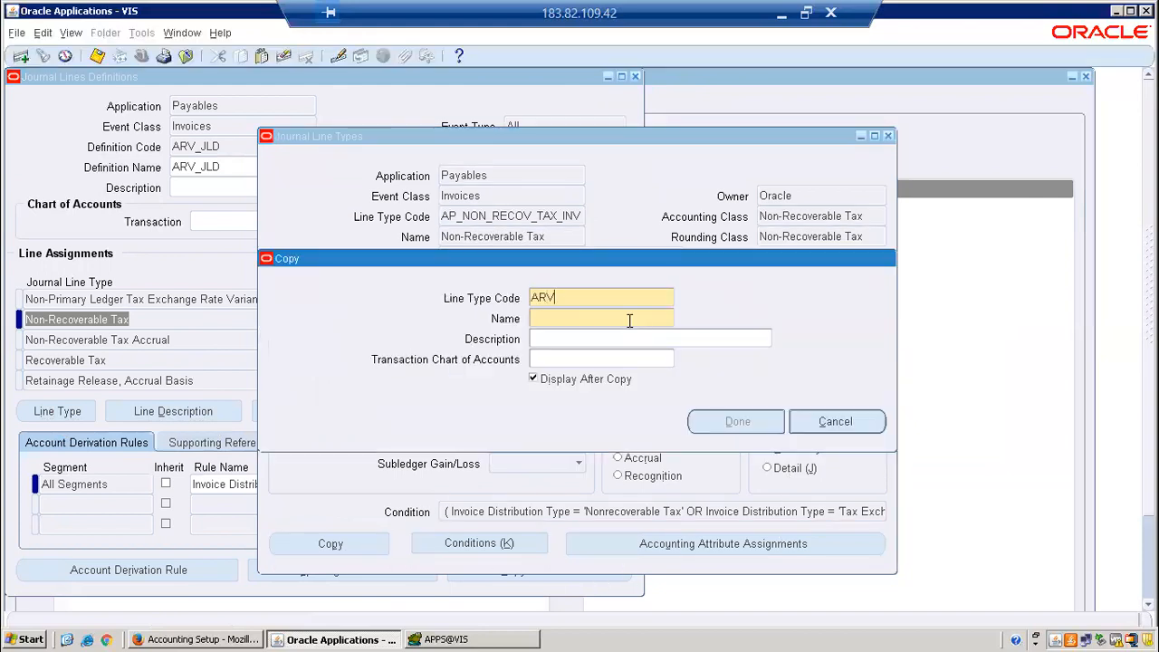
pyautogui.write('_JLT')
pyautogui.press('Tab')
pyautogui.write('ARV_JLT')
pyautogui.click(606, 340)
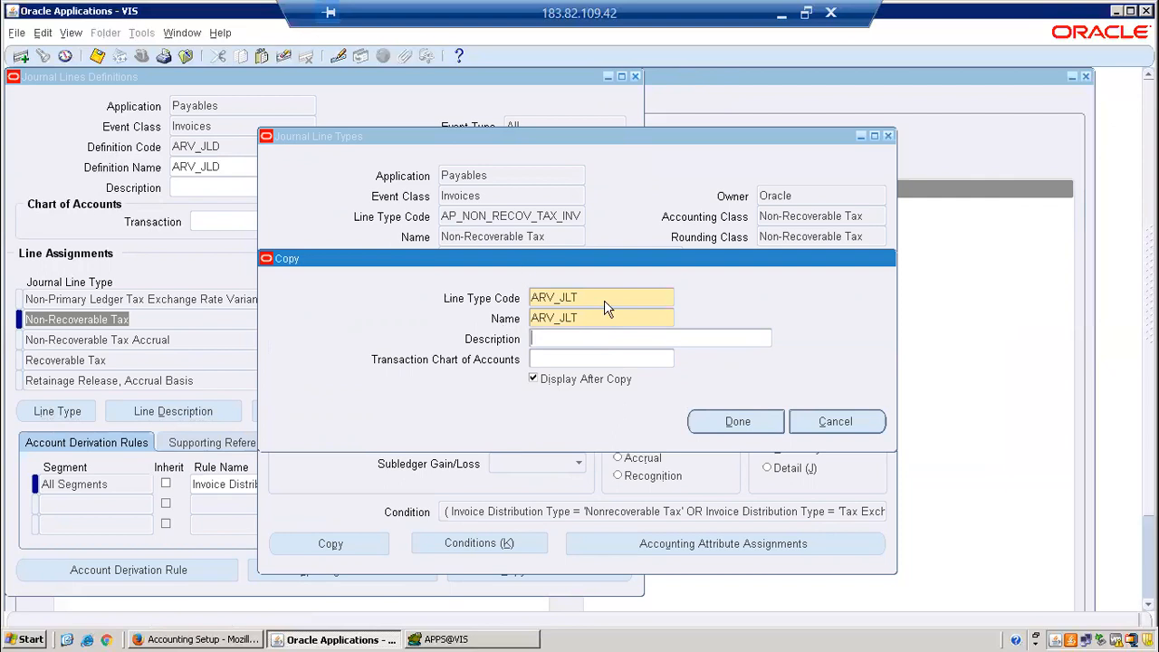
pyautogui.click(739, 422)
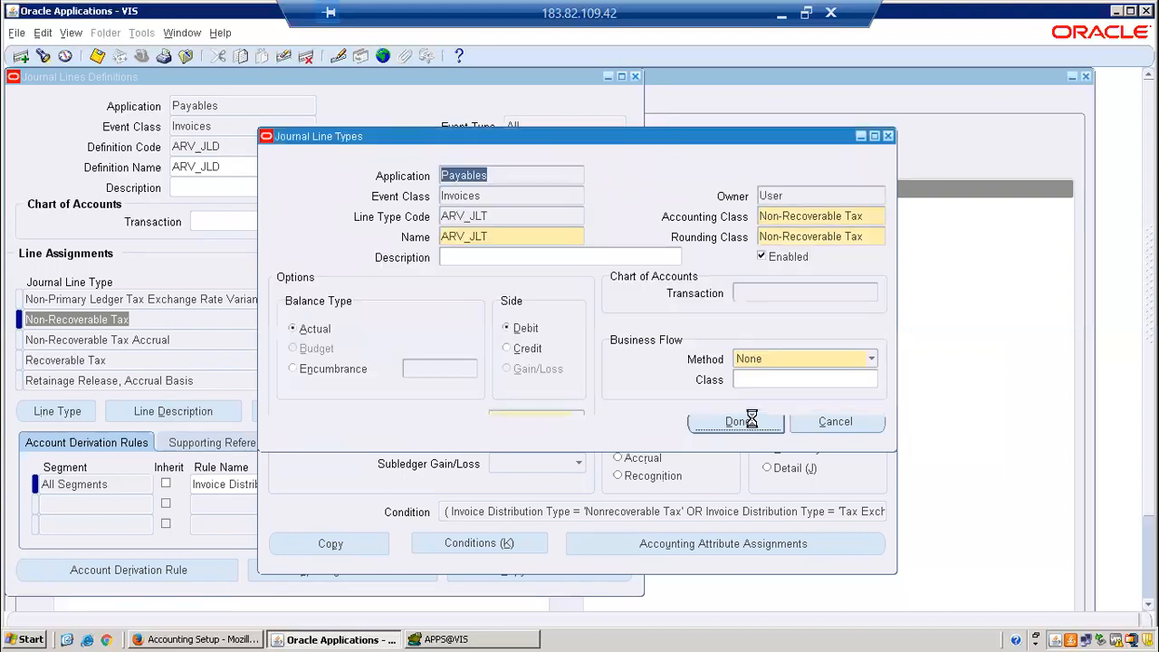
pyautogui.doubleClick(498, 243)
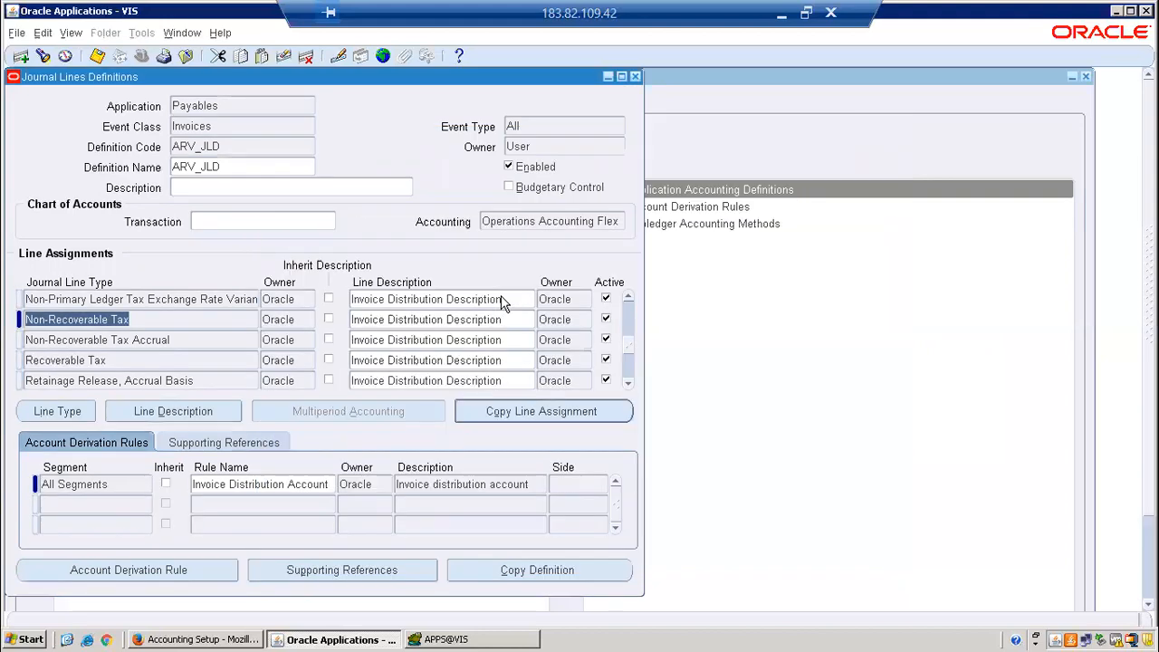
# - Deactivate the Non-Recoverable Tax line and add an active ARV_JLT line with the Invoice Distribution Description line description, then save
pyautogui.click(606, 318)
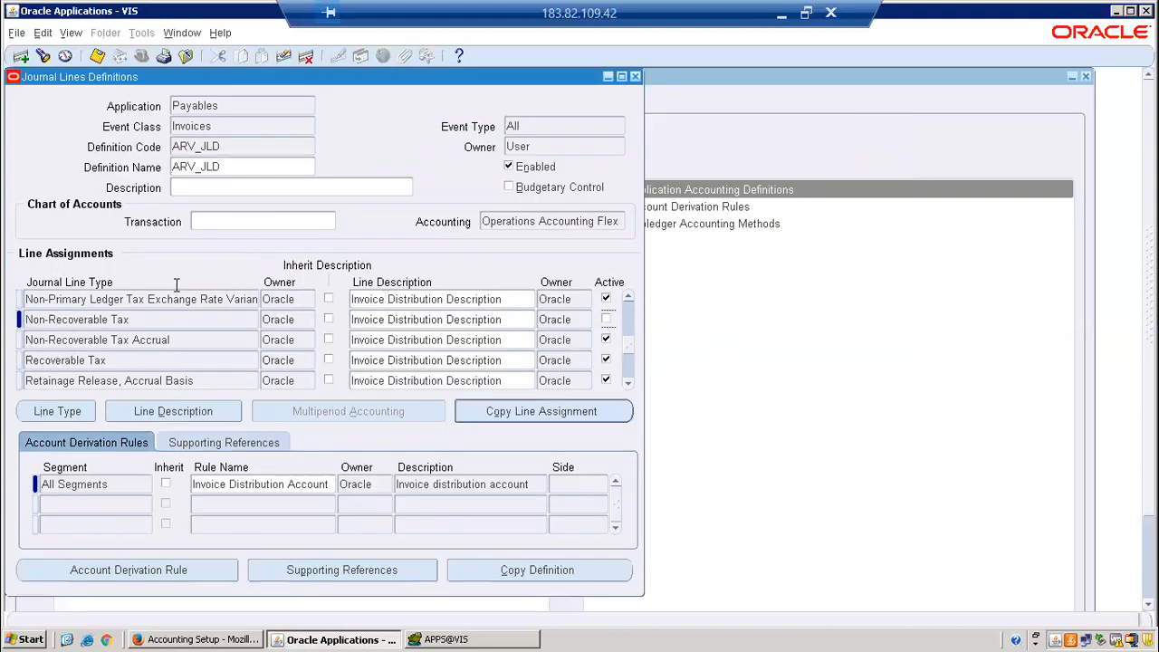
pyautogui.click(140, 319)
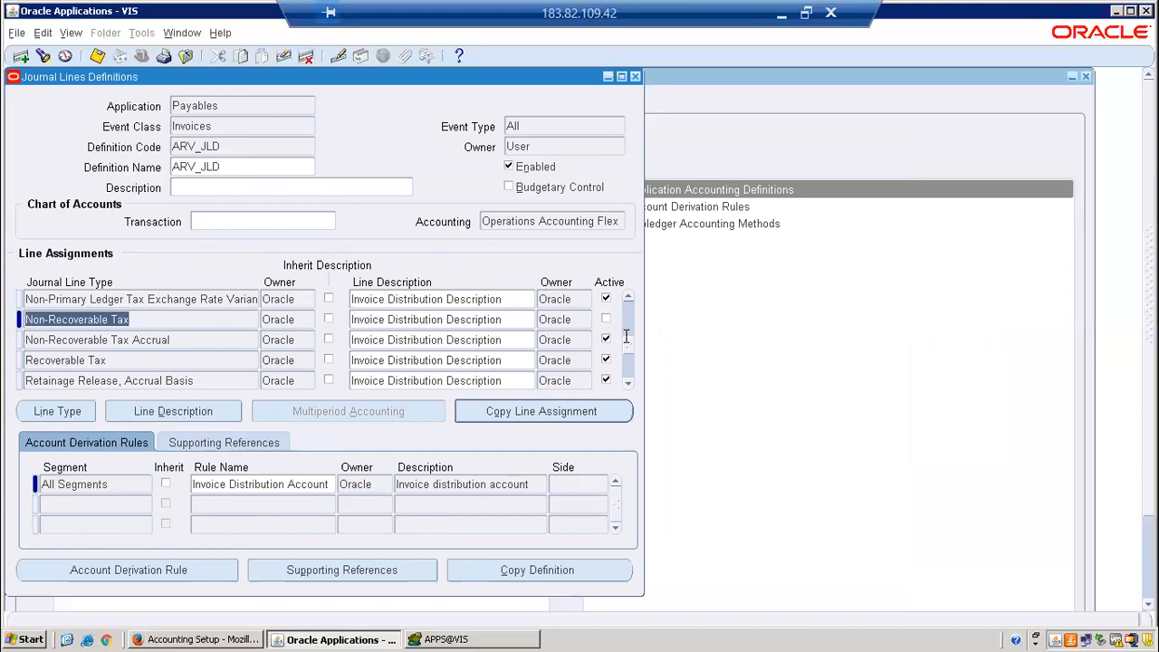
pyautogui.click(20, 56)
pyautogui.write('ARV_JLT')
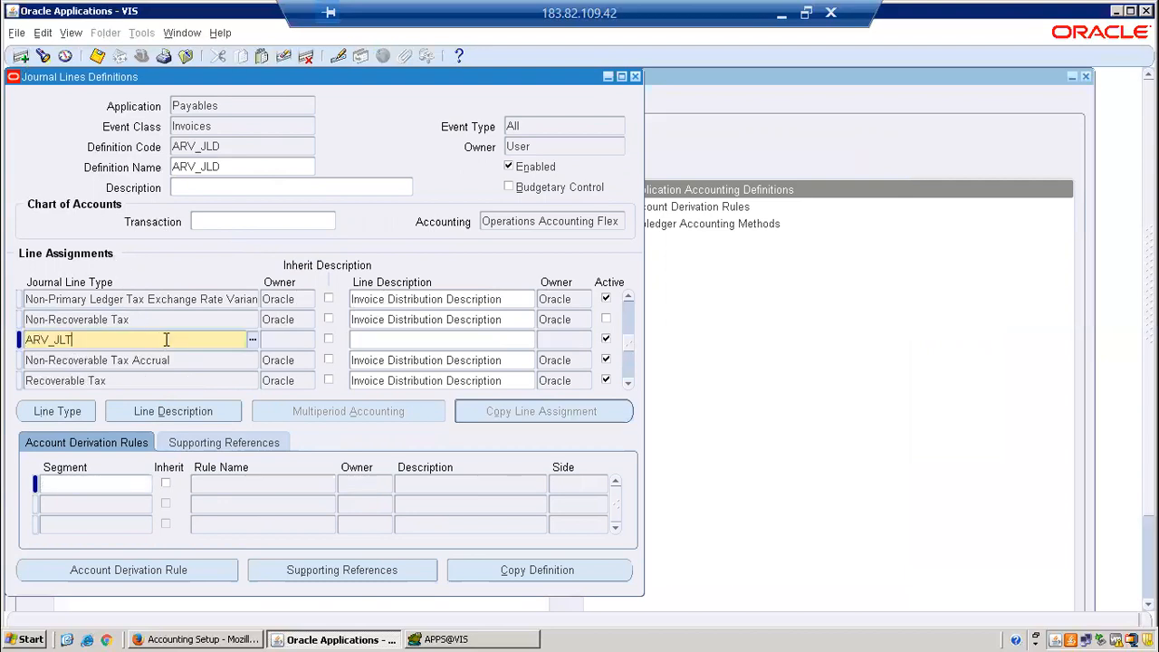
pyautogui.press('Tab')
pyautogui.doubleClick(123, 342)
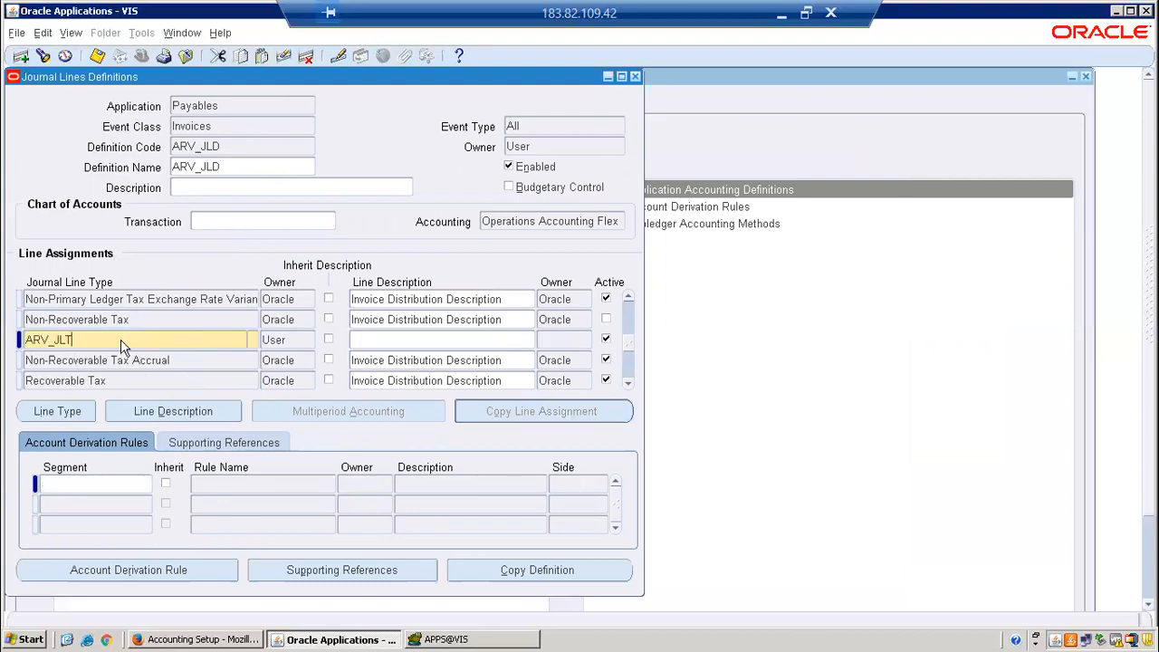
pyautogui.click(385, 340)
pyautogui.hotkey('shift', 'F5')
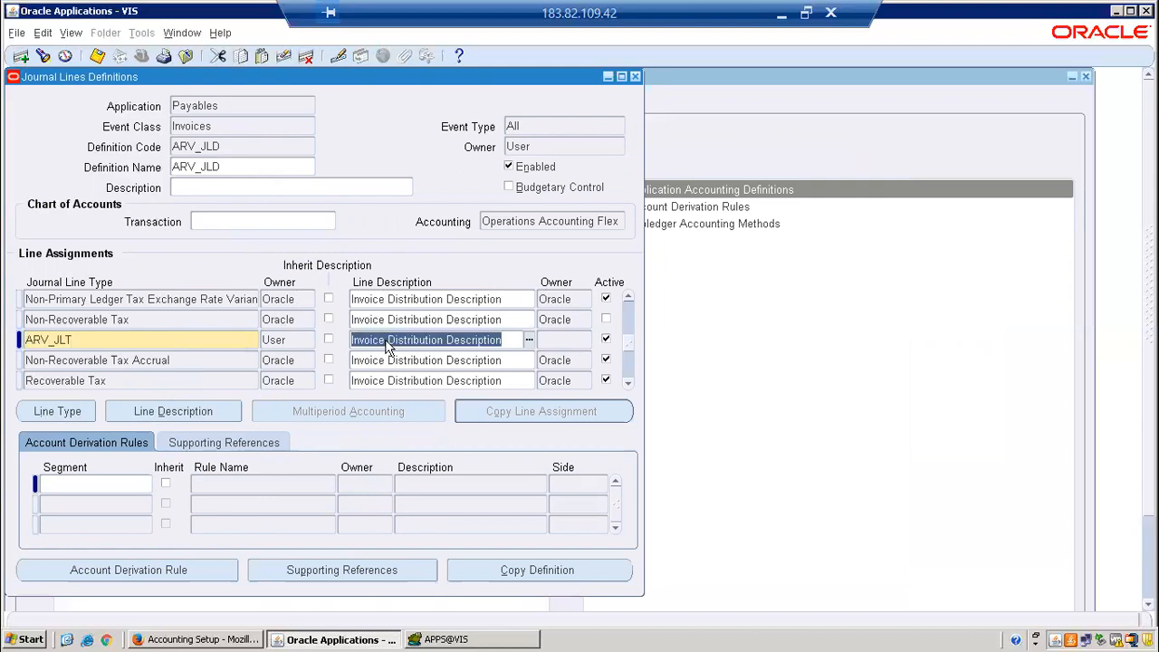
pyautogui.hotkey('ctrl', 's')
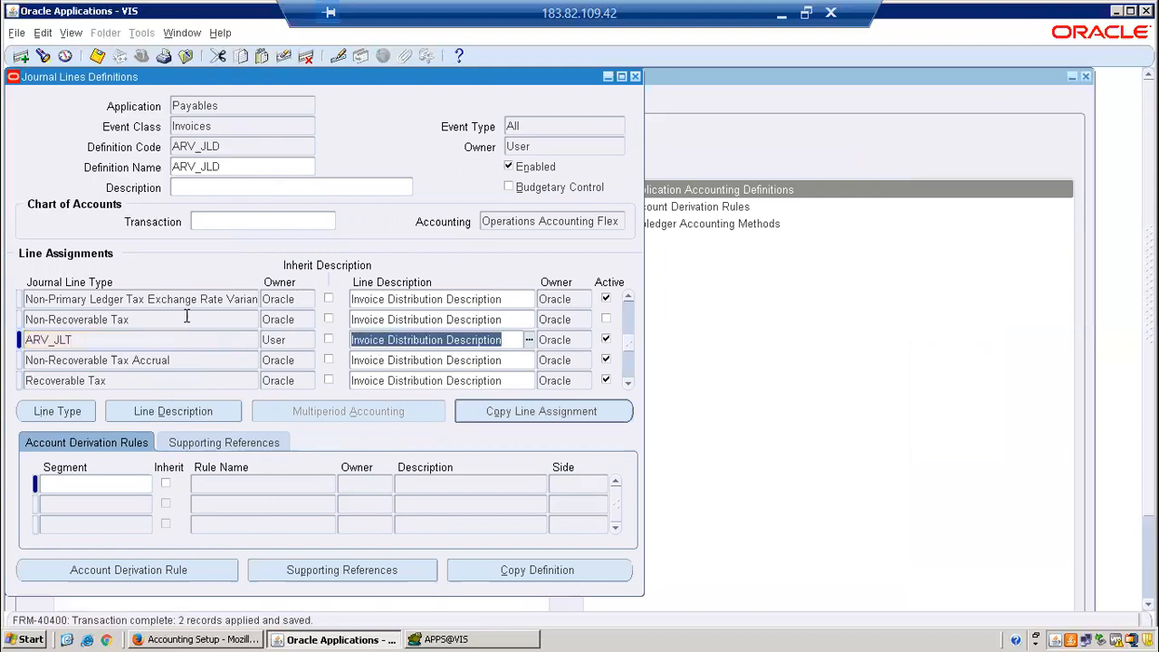
# - Assign the Invoice Distribution Account derivation rule, copied from the Non-Recoverable Tax line, to ARV_JLT for All Segments and save
pyautogui.click(168, 322)
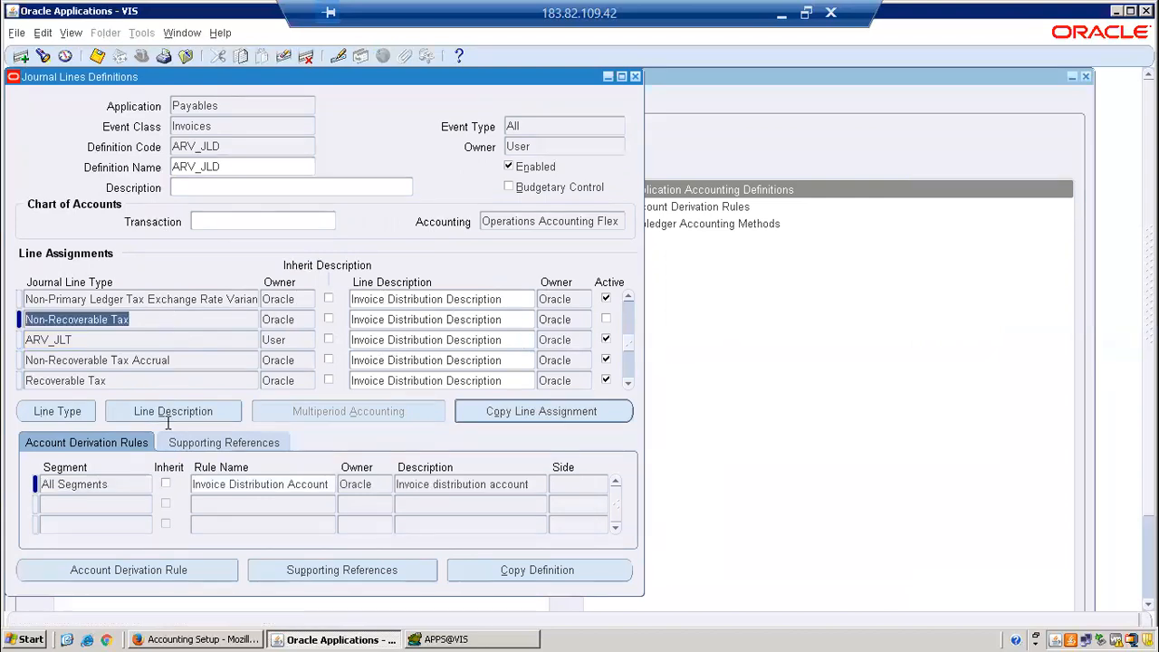
pyautogui.click(82, 340)
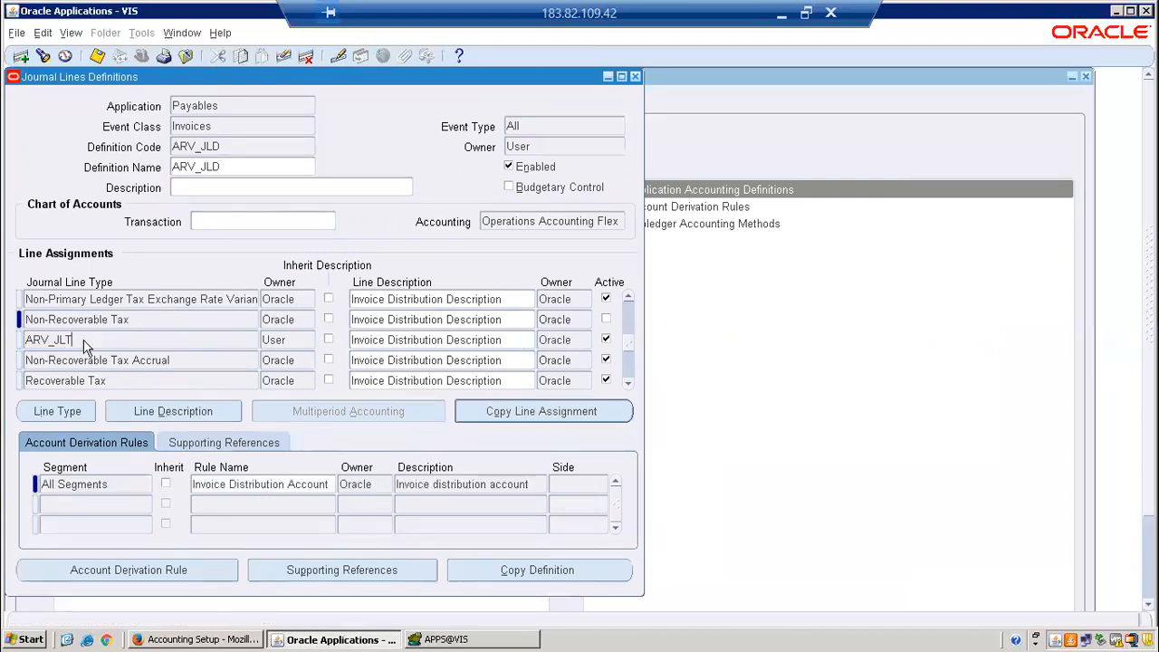
pyautogui.click(139, 318)
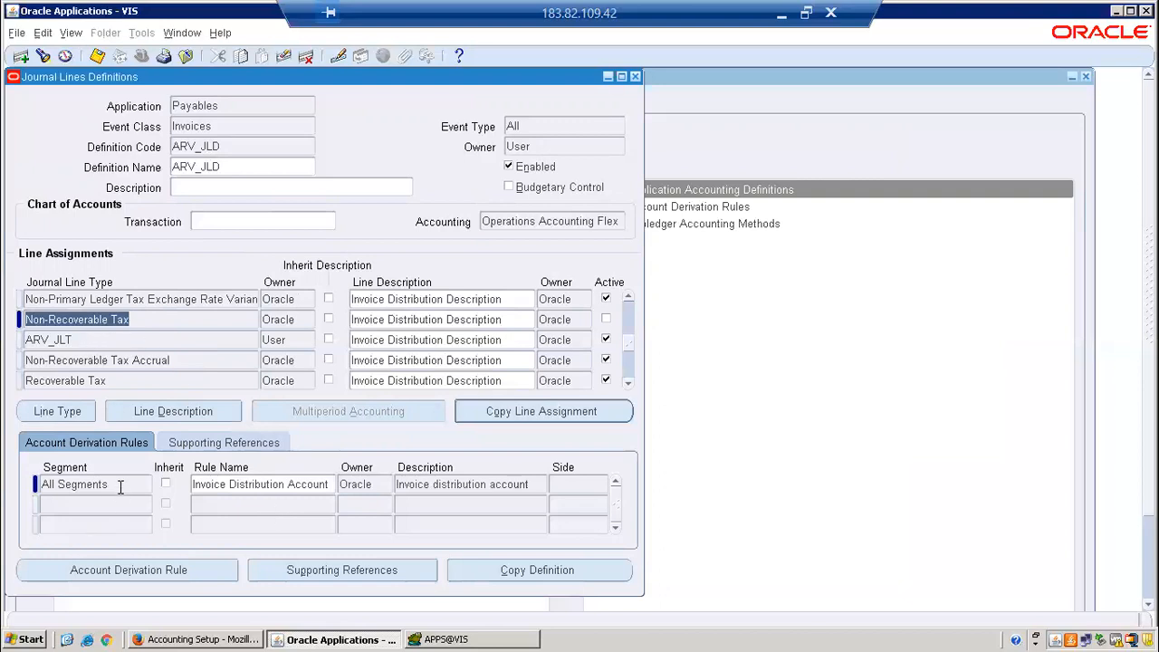
pyautogui.click(319, 486)
pyautogui.hotkey('ctrl', 'c')
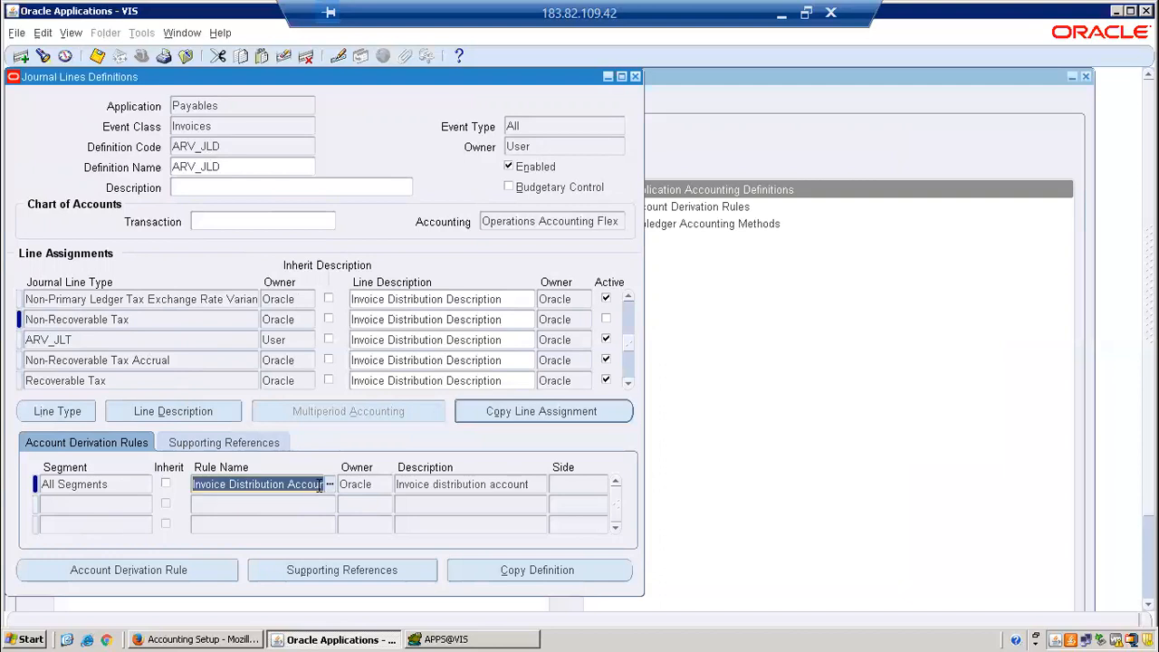
pyautogui.click(102, 342)
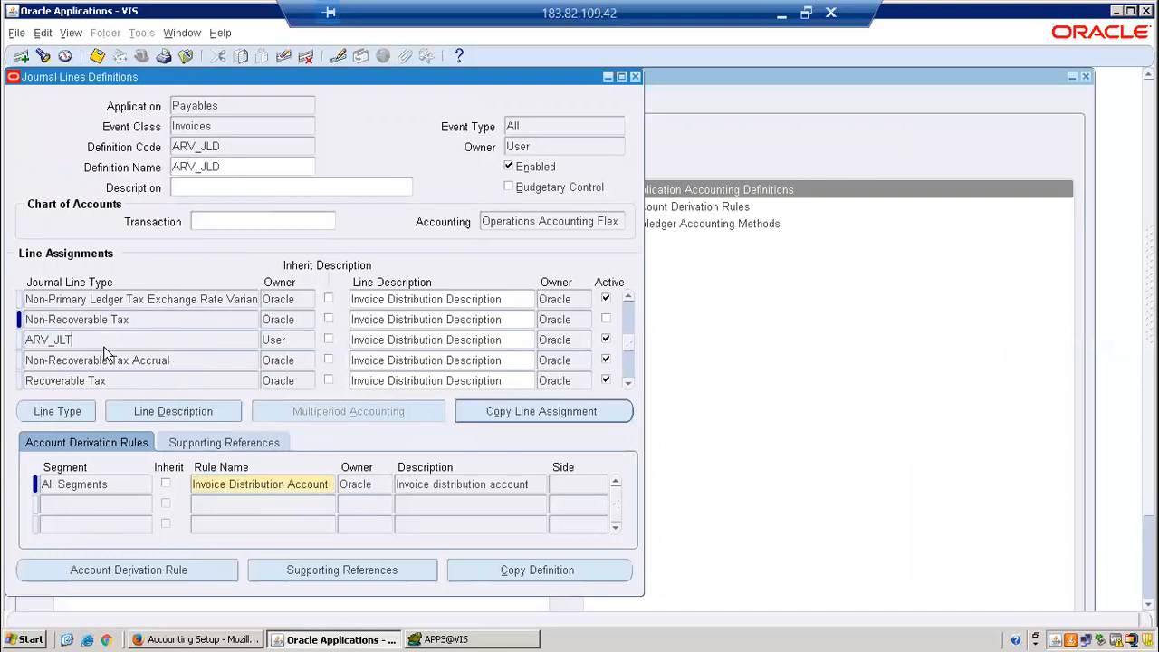
pyautogui.click(115, 483)
pyautogui.write('all segmen')
pyautogui.press('Tab')
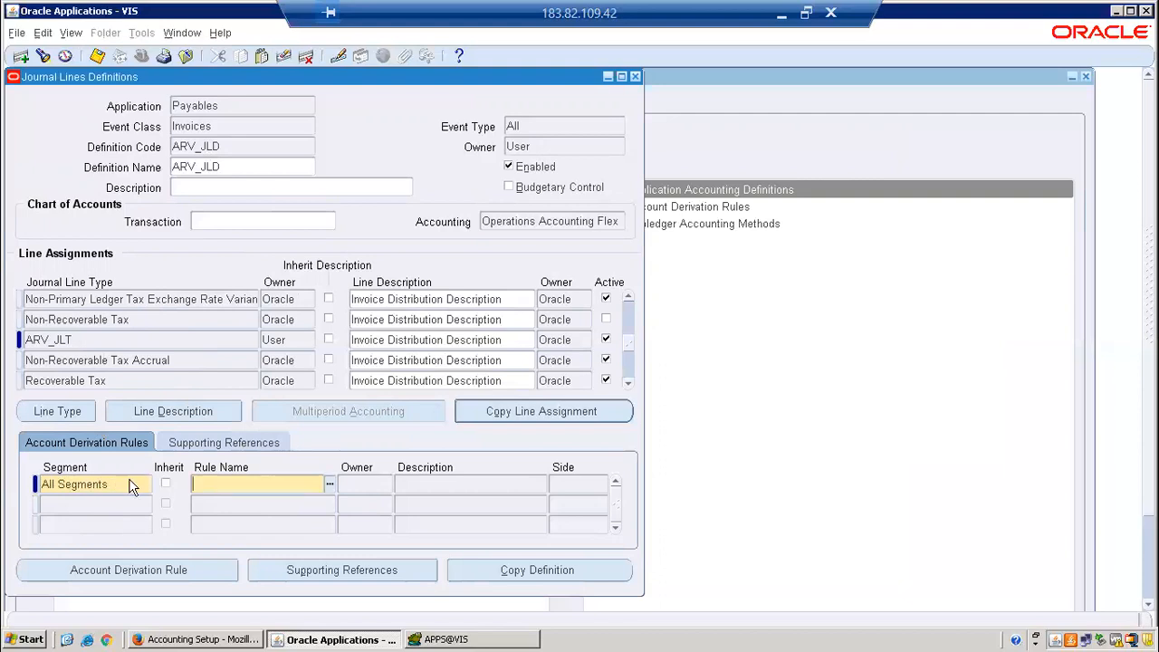
pyautogui.hotkey('ctrl', 'v')
pyautogui.hotkey('ctrl', 's')
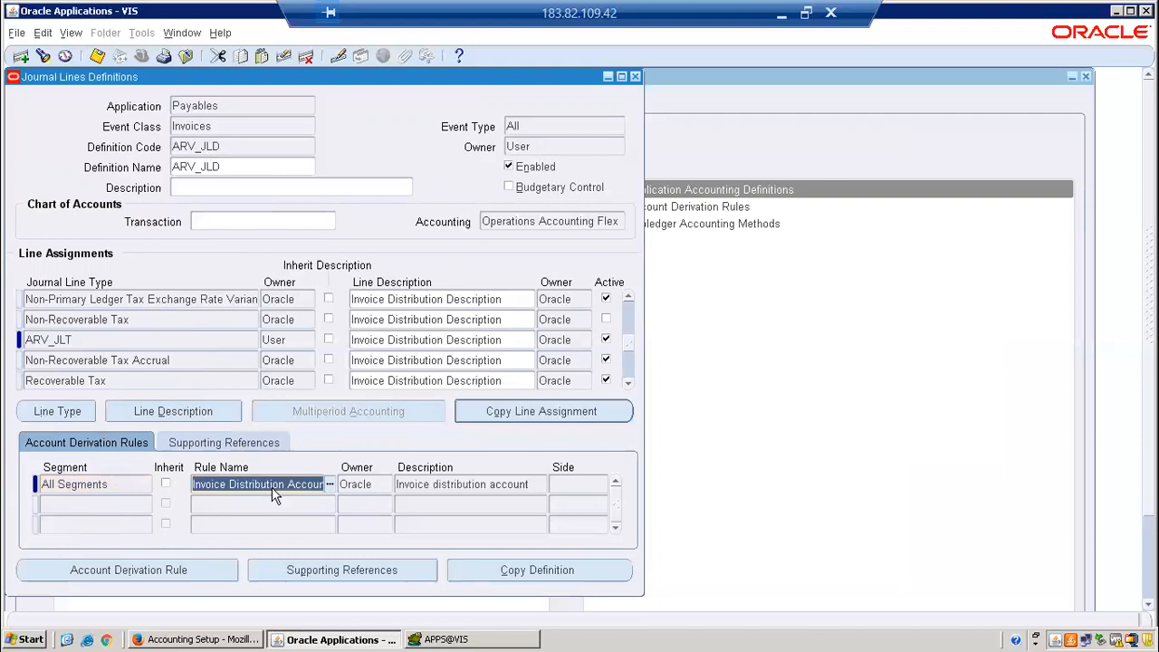
pyautogui.click(121, 341)
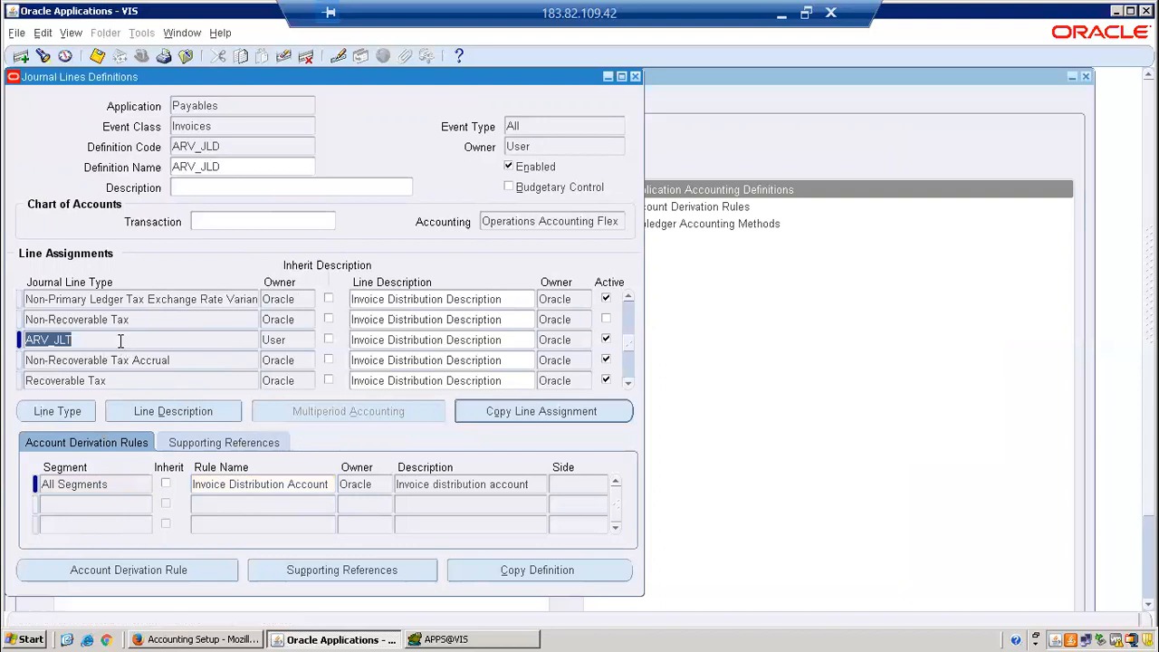
# - From the ARV_JLT line, start a new Payables account derivation rule with rule code ARV_ADR_NON_REC_TAX
pyautogui.click(142, 325)
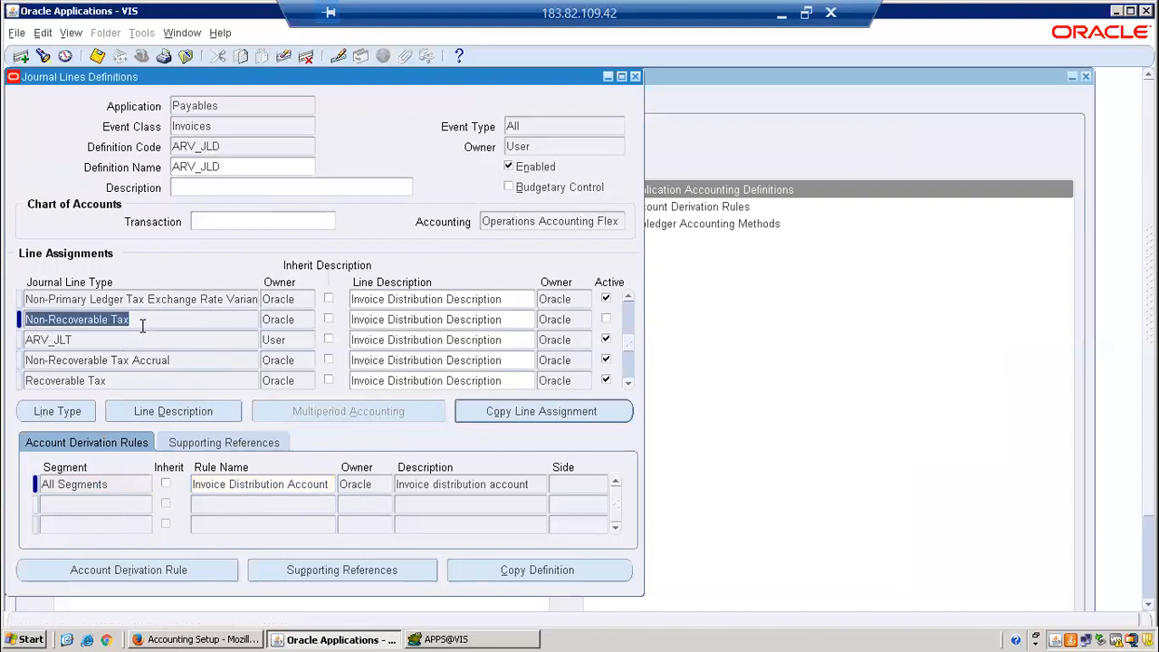
pyautogui.click(90, 341)
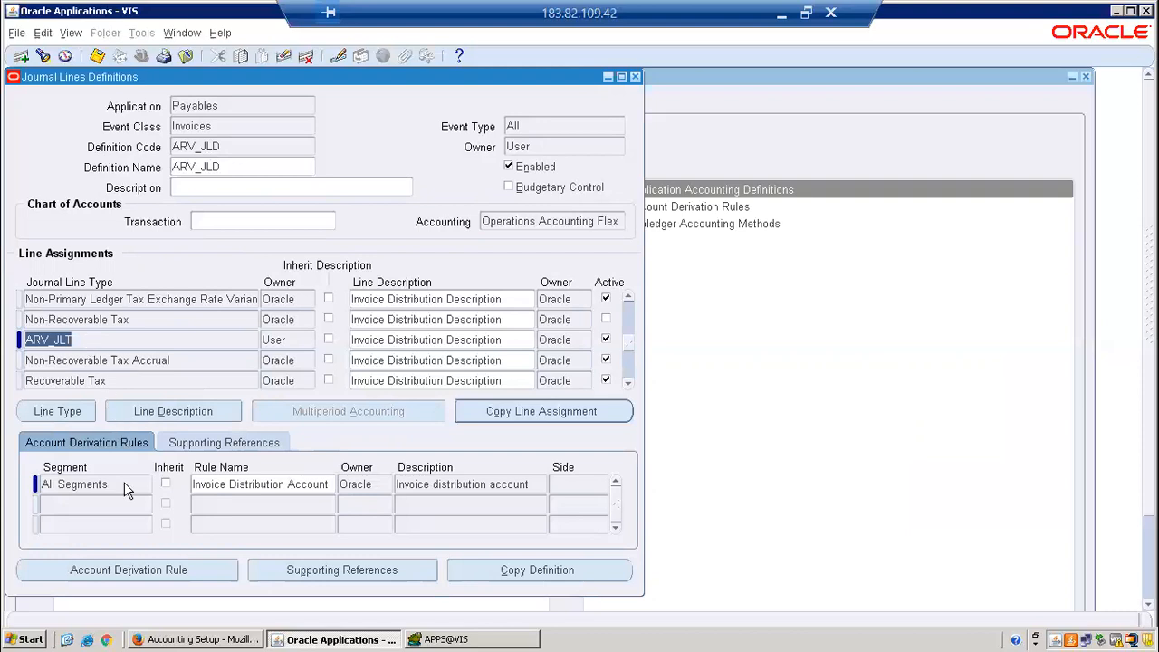
pyautogui.click(204, 569)
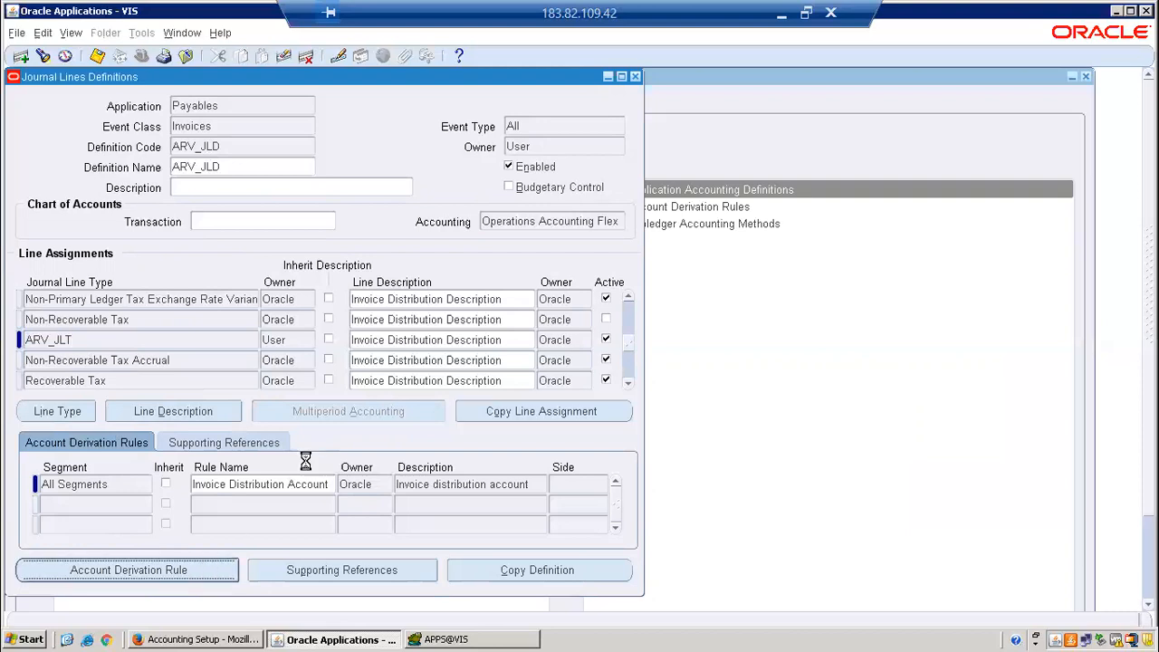
pyautogui.click(31, 56)
pyautogui.write('payables')
pyautogui.press('Tab')
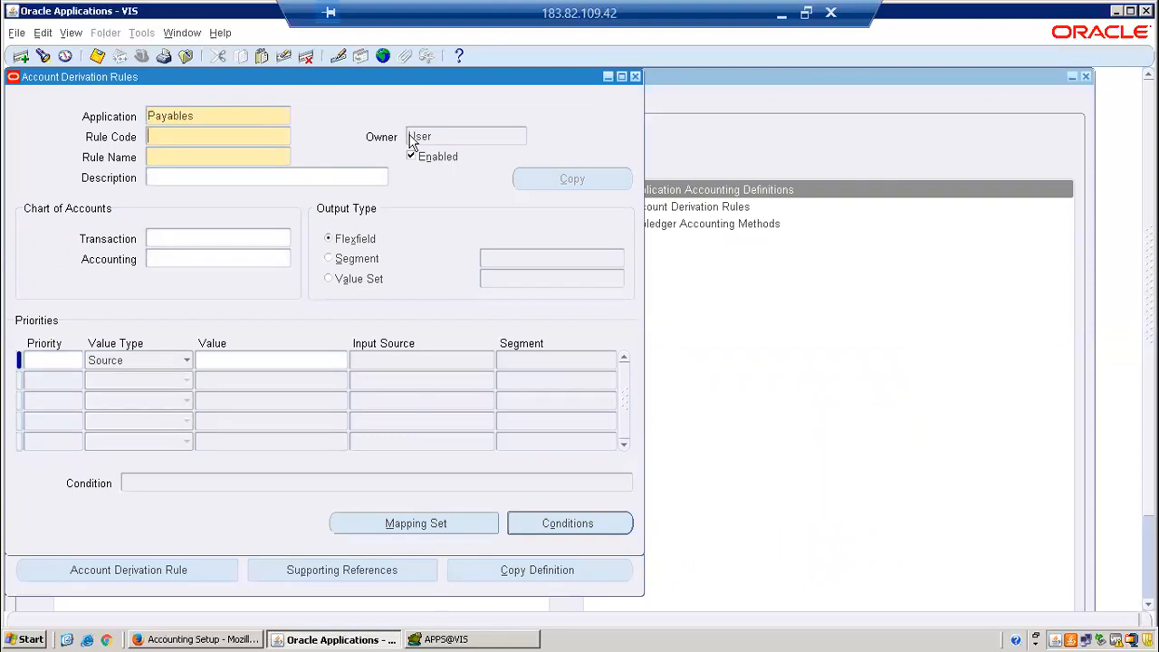
pyautogui.write('AR')
pyautogui.write('V_ADR_NON_REC_T')
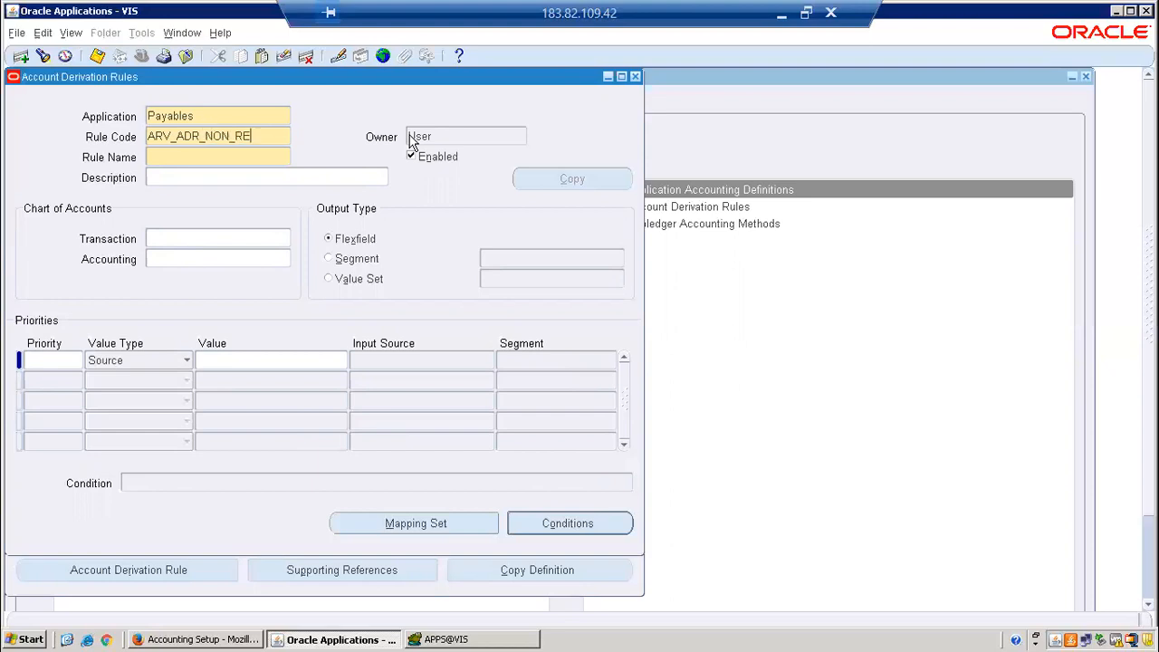
# - Name the new derivation rule ARV ADR for Non Rec Tax
pyautogui.press('Tab')
pyautogui.write('AR')
pyautogui.write('V ADR ')
pyautogui.write('for Non REco')
pyautogui.press('BackSpace')
pyautogui.press('BackSpace')
pyautogui.press('BackSpace')
pyautogui.press('BackSpace')
pyautogui.write('ec')
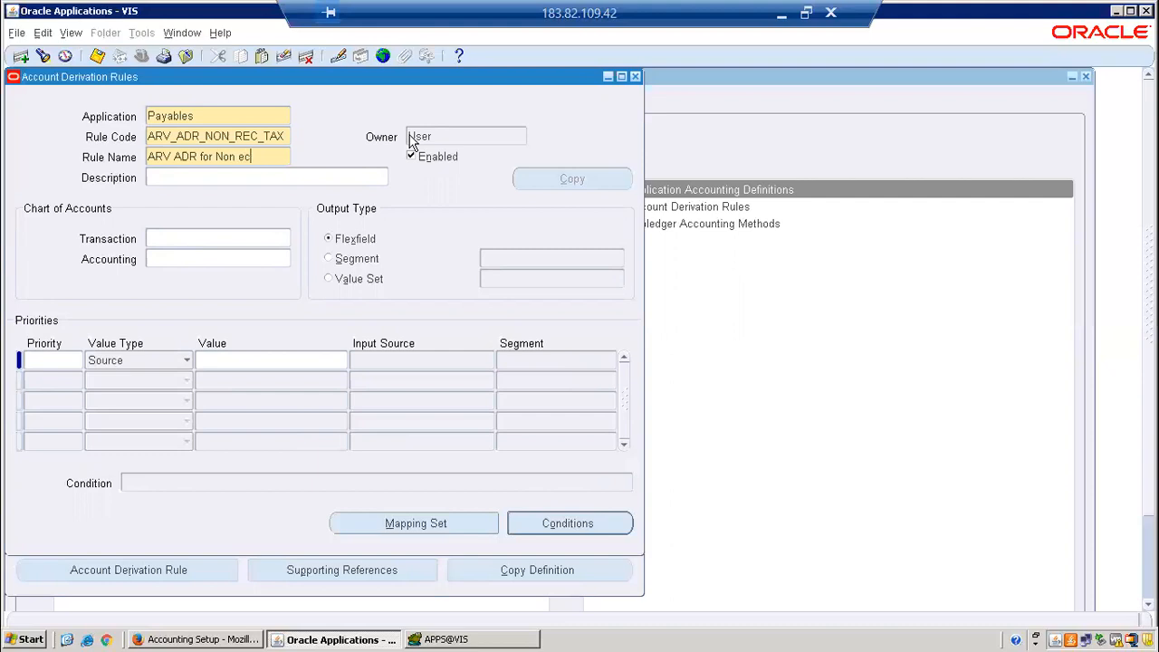
pyautogui.press('BackSpace')
pyautogui.press('BackSpace')
pyautogui.write('Rec Tax')
# - Set the rule's accounting chart of accounts to Operations Accounting Flex and its output type to the Account segment
pyautogui.click(220, 258)
pyautogui.write('O')
pyautogui.press('Tab')
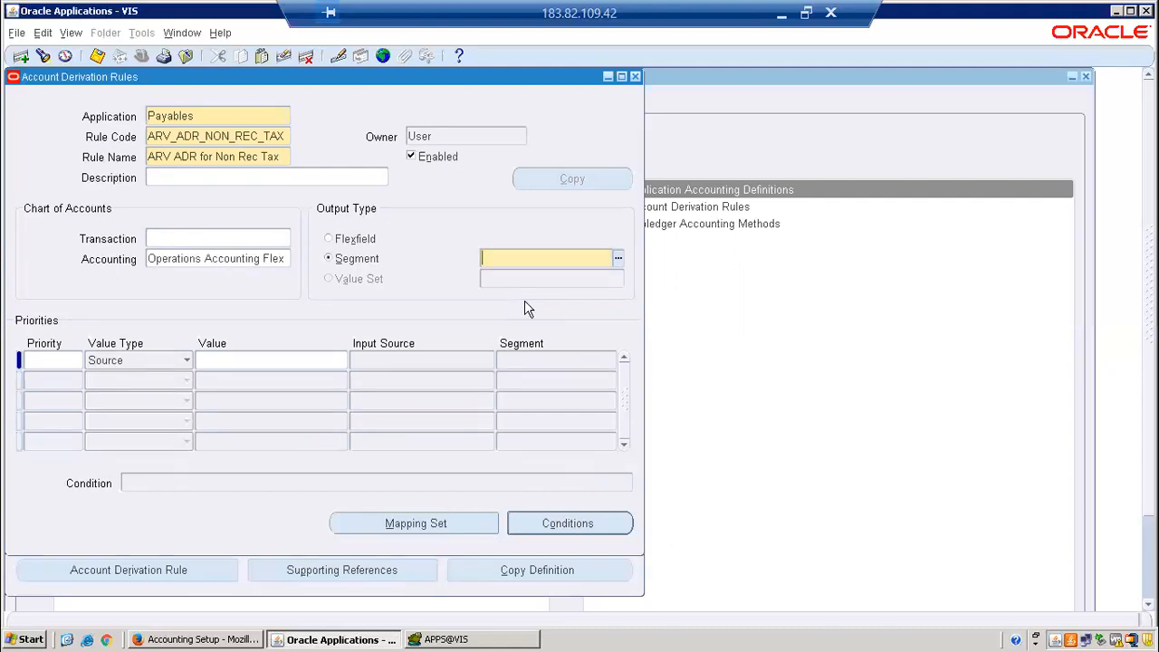
pyautogui.hotkey('ctrl', 'l')
pyautogui.press('Down')
pyautogui.press('Down')
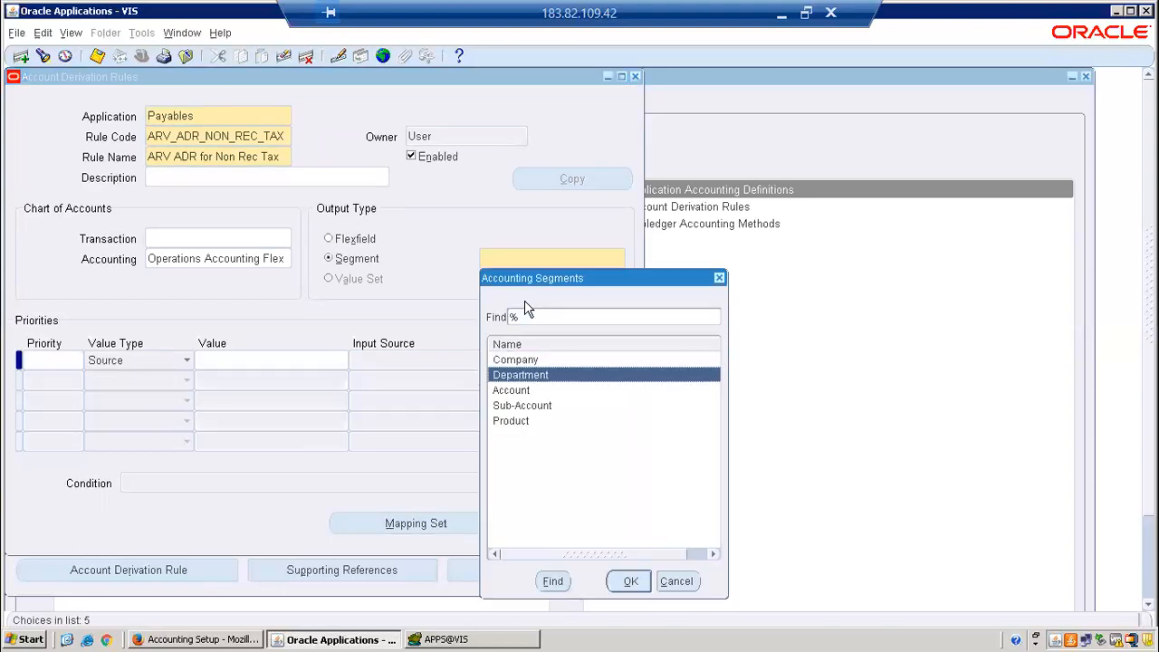
pyautogui.press('Return')
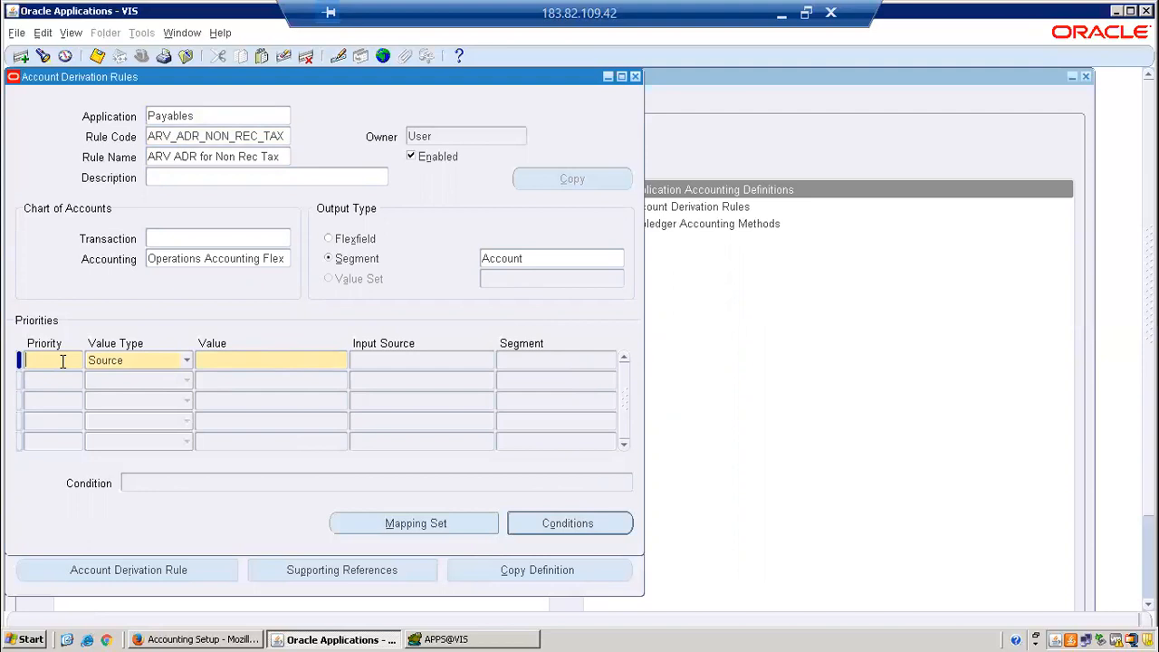
# - Add priority 1 with the constant value 2300 from the PowerPoint requirement slide, save the rule and open that priority's conditions
pyautogui.click(63, 360)
pyautogui.write('1')
pyautogui.press('Tab')
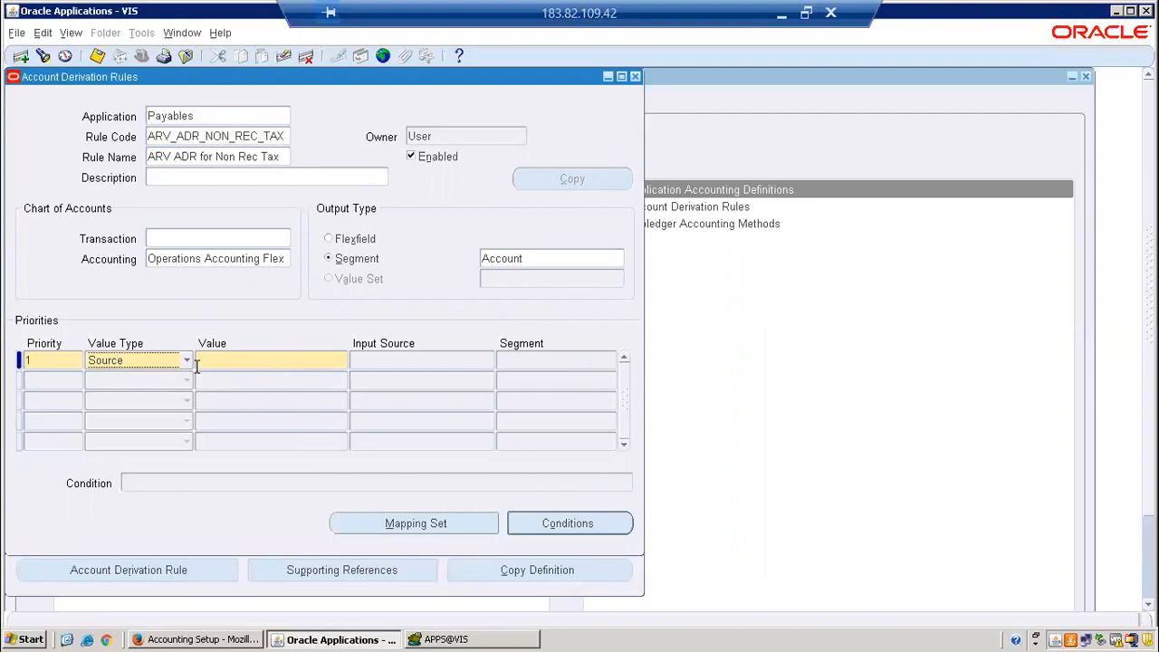
pyautogui.click(189, 361)
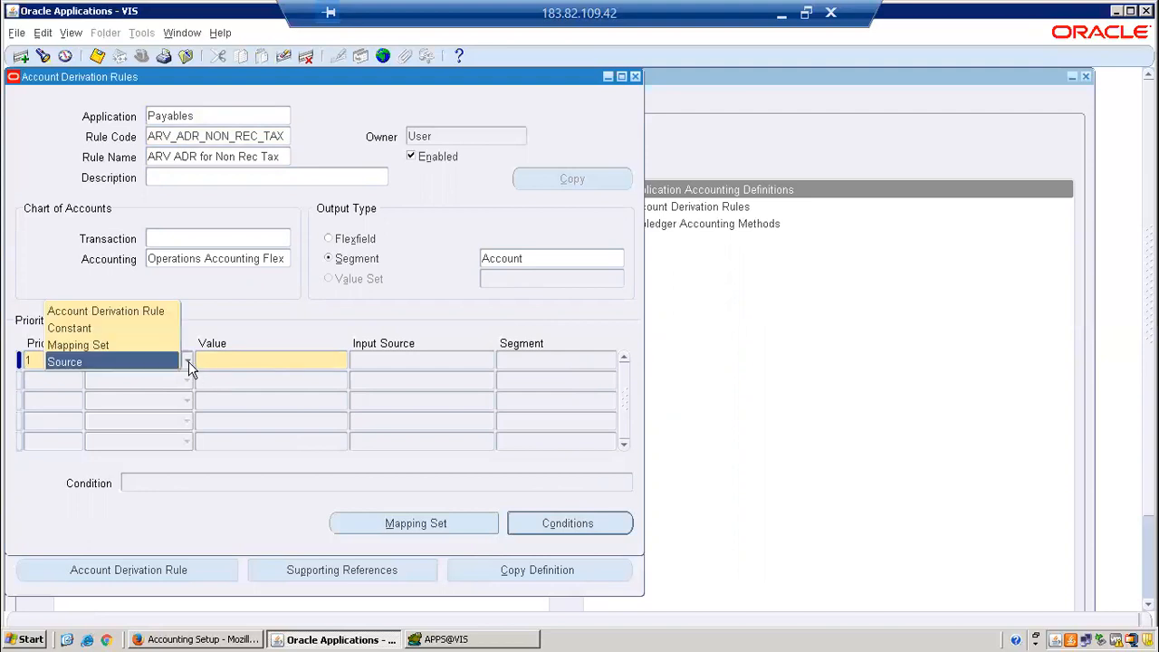
pyautogui.click(132, 328)
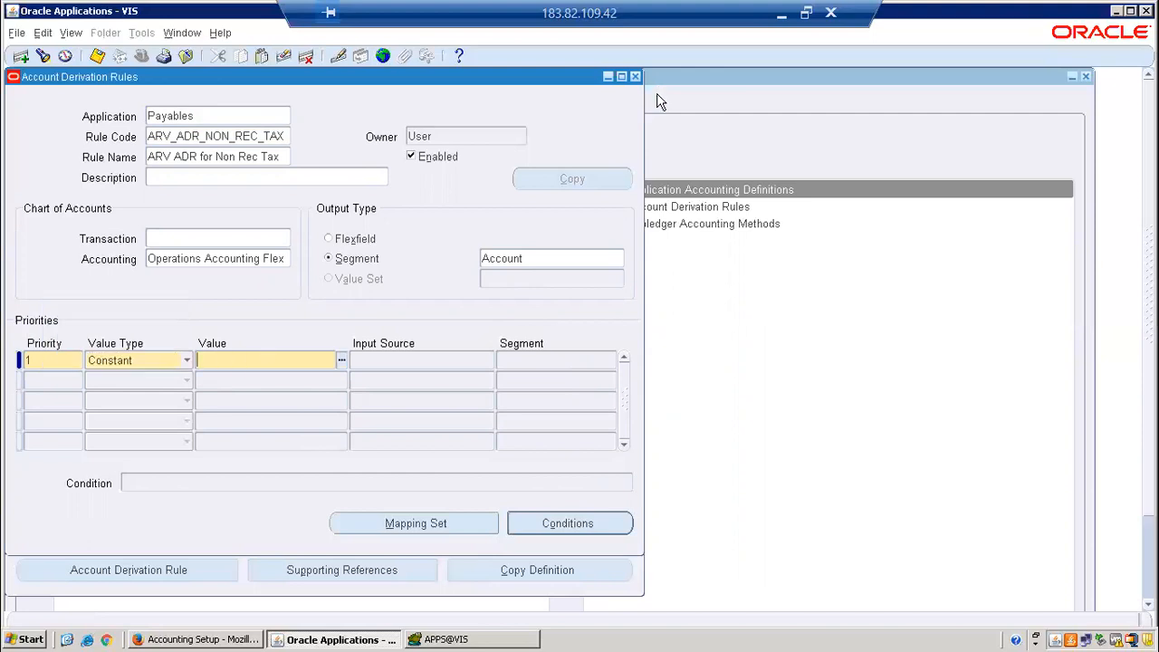
pyautogui.click(781, 13)
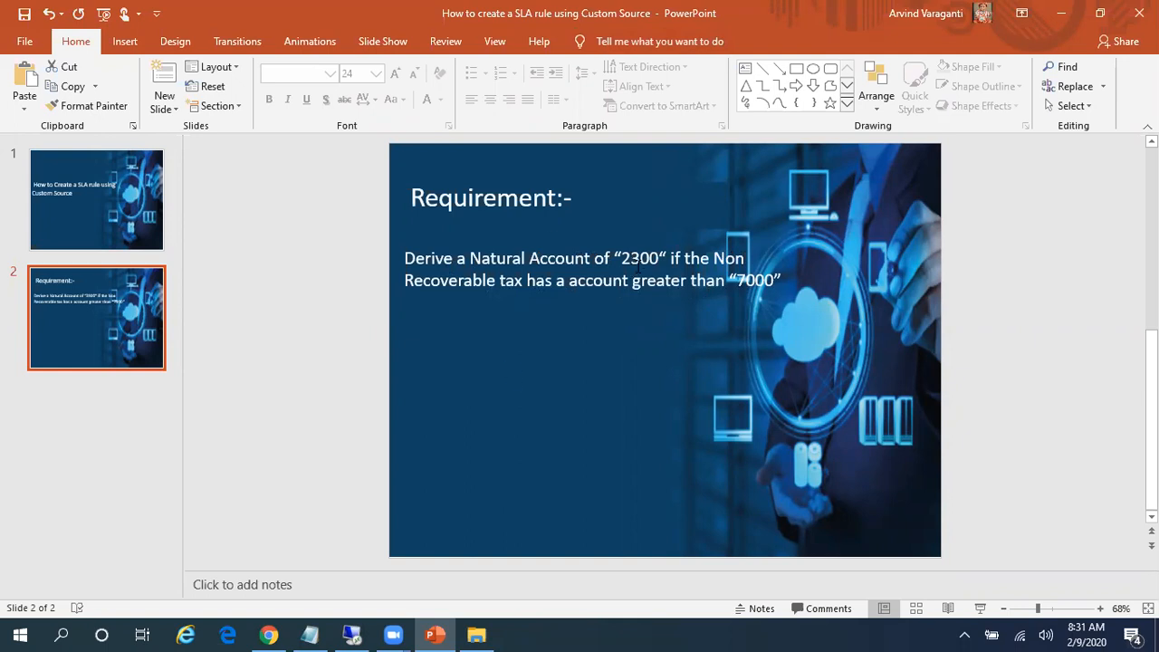
pyautogui.click(361, 631)
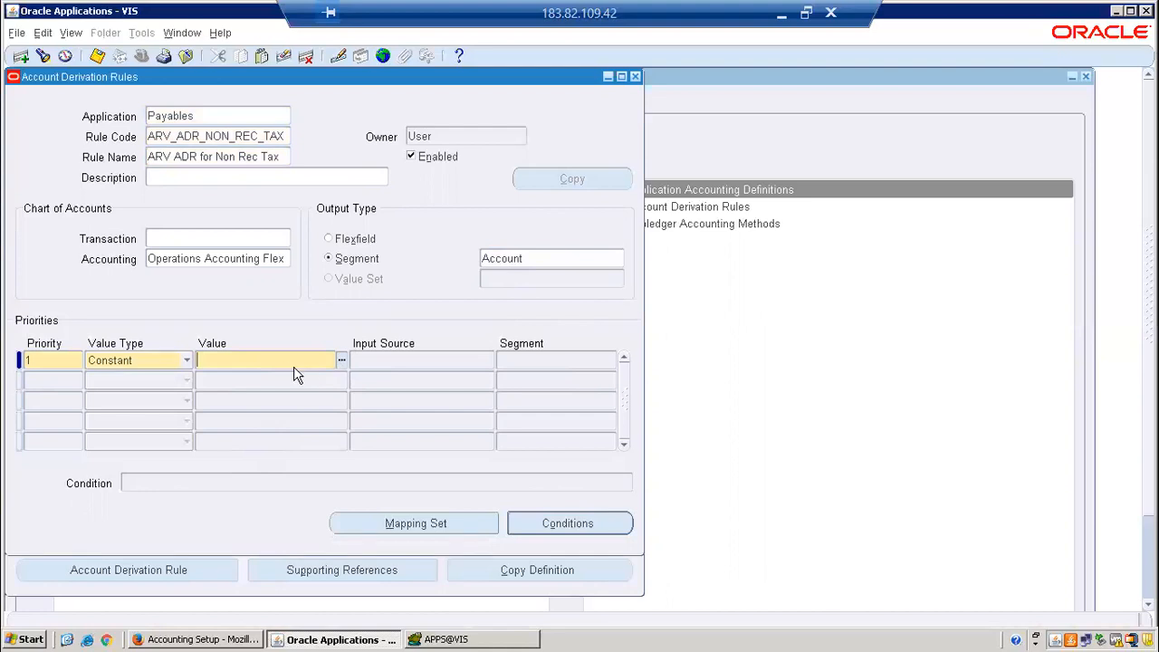
pyautogui.write('2300')
pyautogui.click(45, 360)
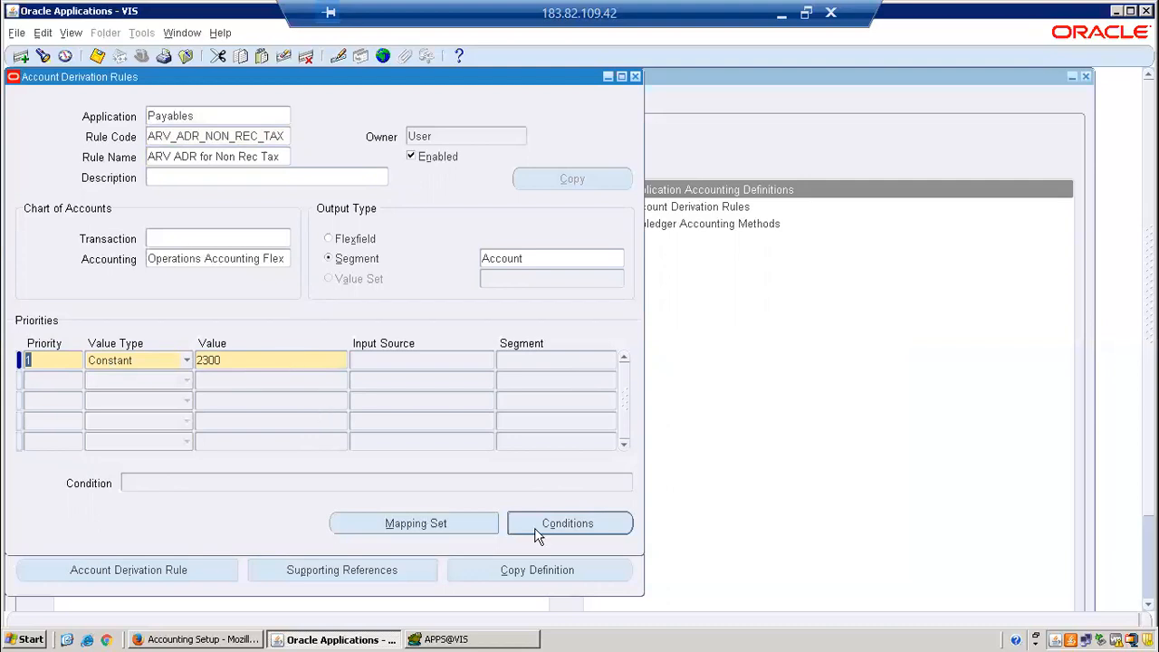
pyautogui.hotkey('ctrl', 's')
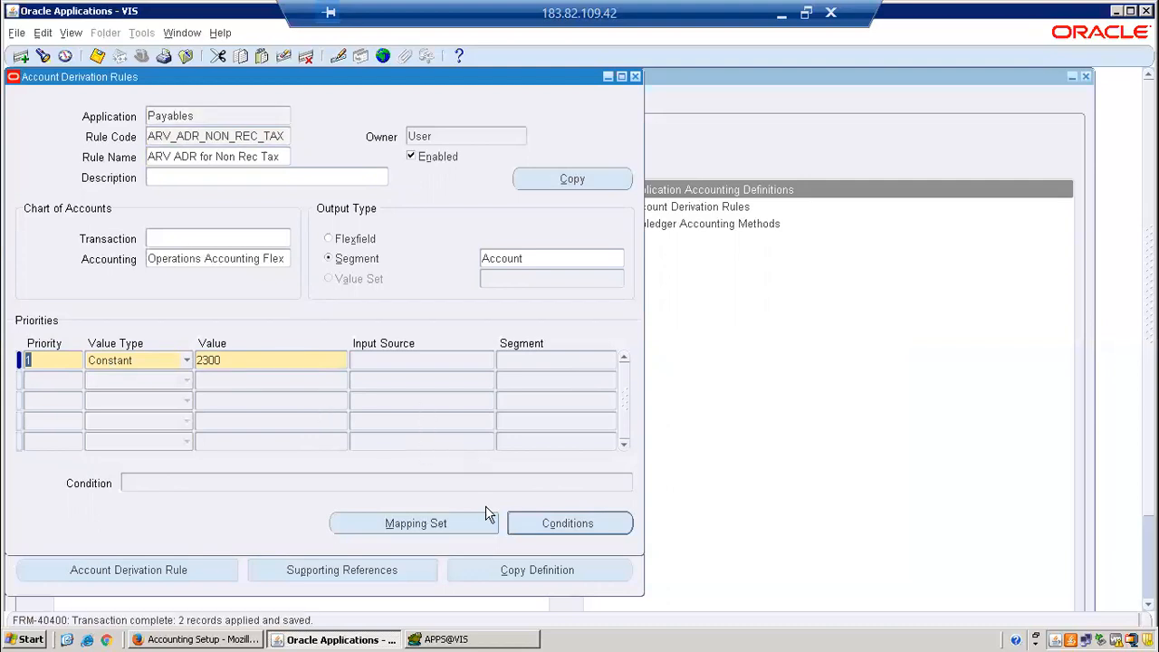
pyautogui.click(570, 526)
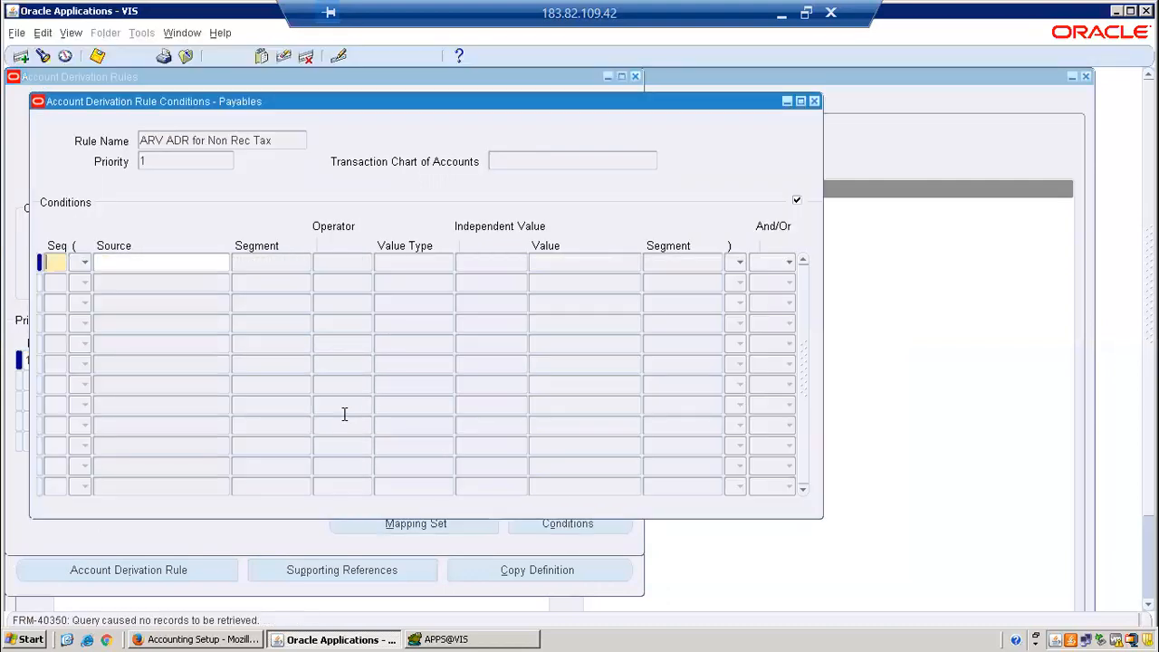
# - Start condition sequence 1 for the rule with Invoice Distribution Account as its source
pyautogui.press('Tab')
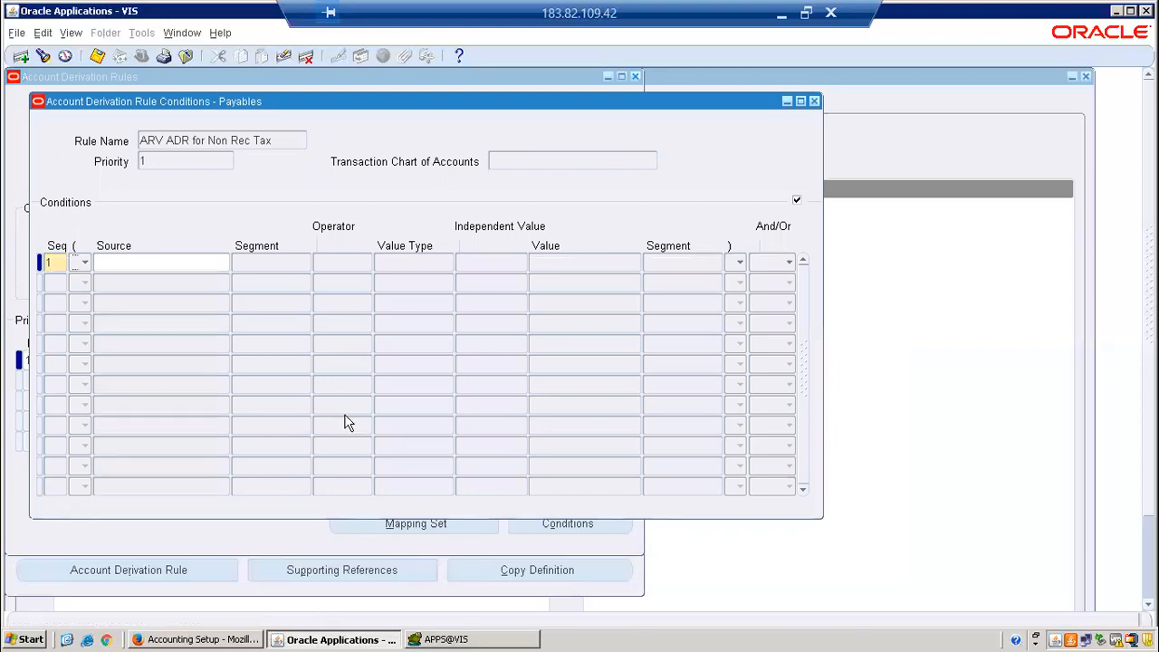
pyautogui.press('Tab')
pyautogui.moveTo(408, 108); pyautogui.dragTo(712, 201)
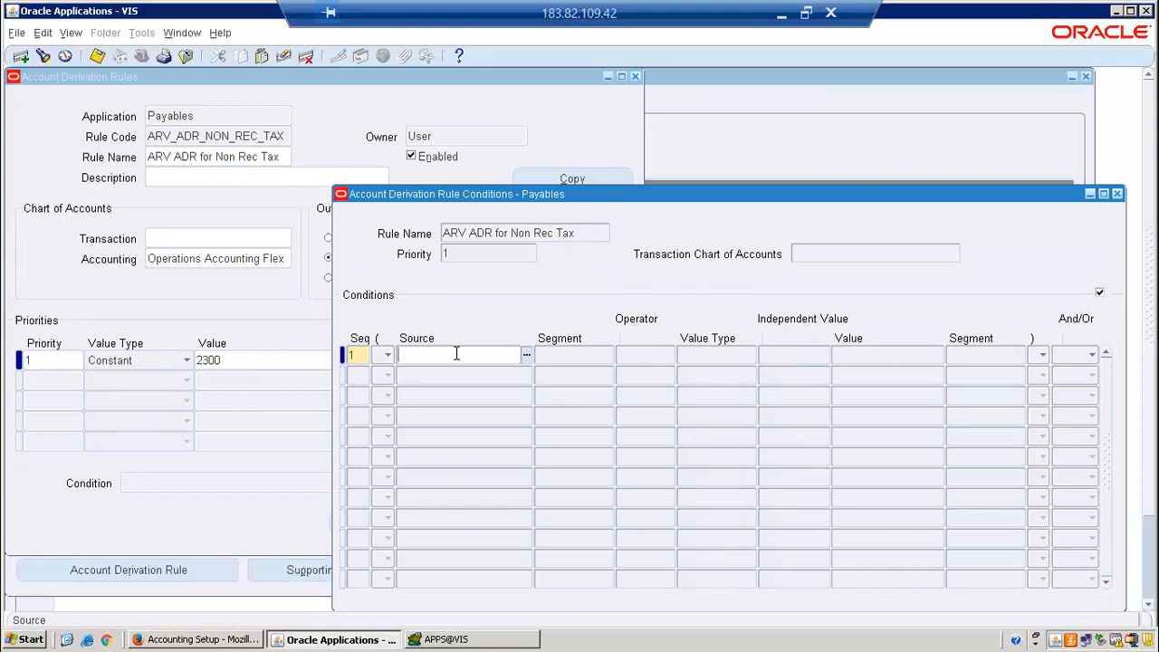
pyautogui.write('ice%Dist%Acc%')
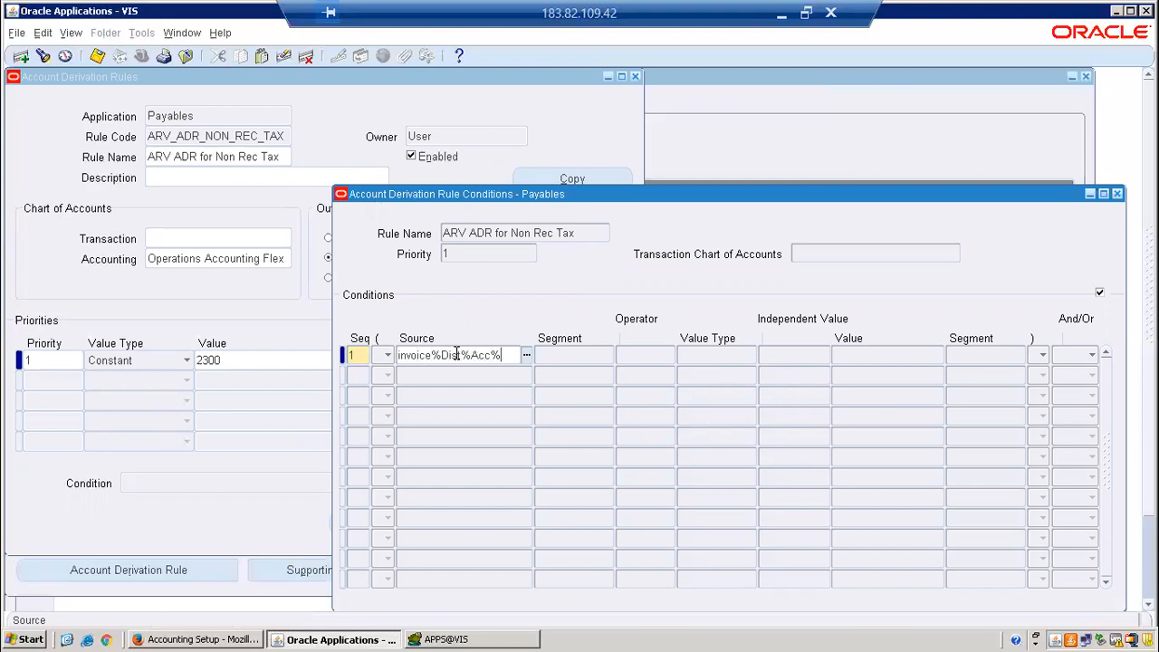
pyautogui.press('Tab')
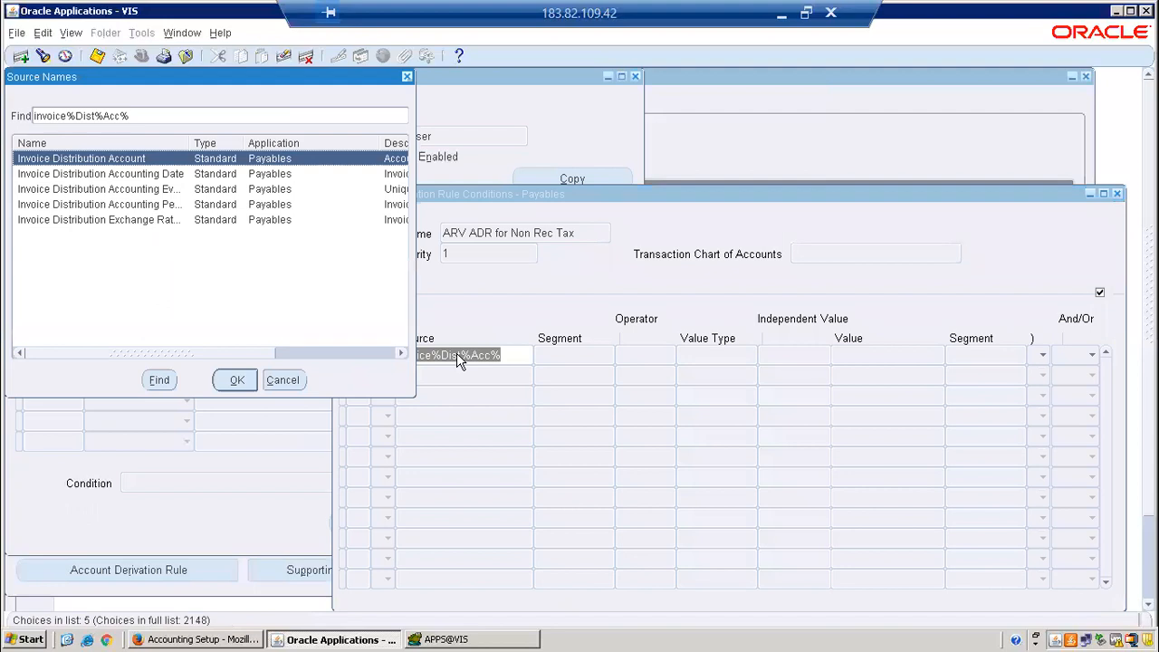
pyautogui.press('Return')
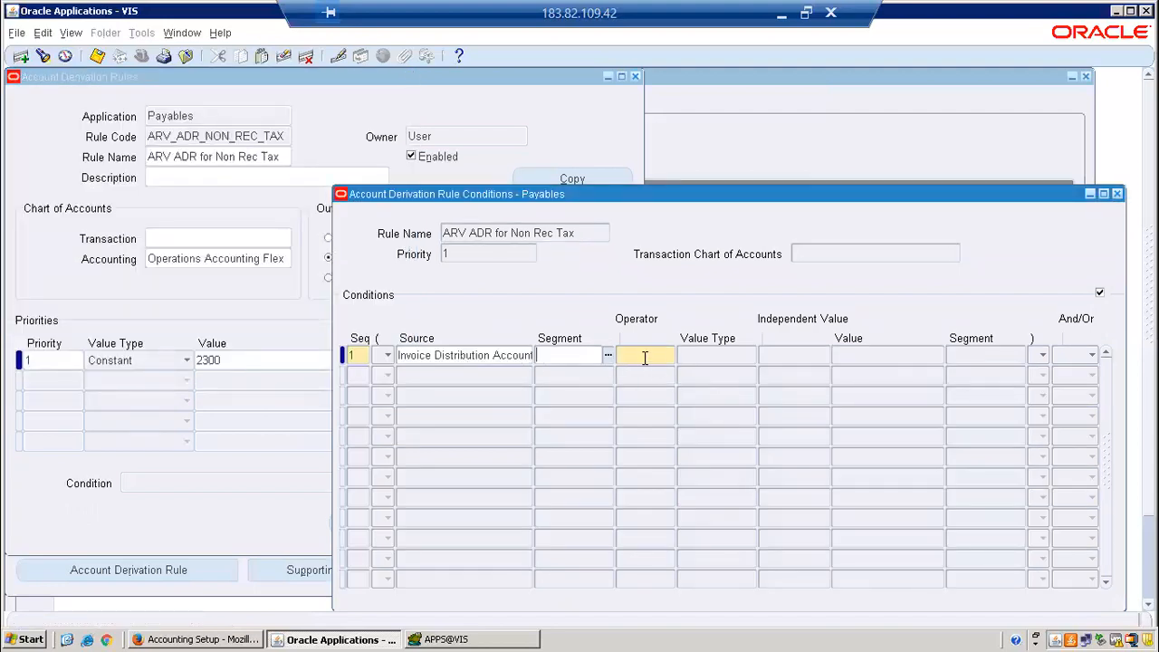
# - Set the condition's segment to Natural Account Segment and, after checking the PowerPoint requirement slide, its operator to greater than (>)
pyautogui.hotkey('ctrl', 'l')
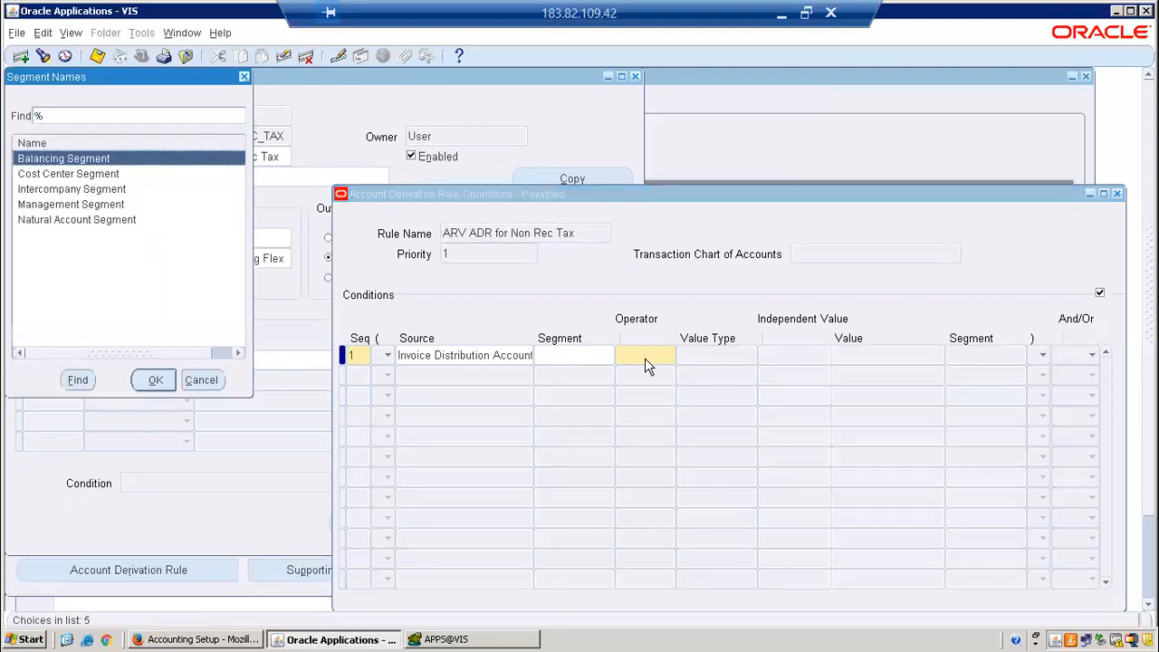
pyautogui.press('Down')
pyautogui.press('Down')
pyautogui.press('Down')
pyautogui.press('Down')
pyautogui.press('Return')
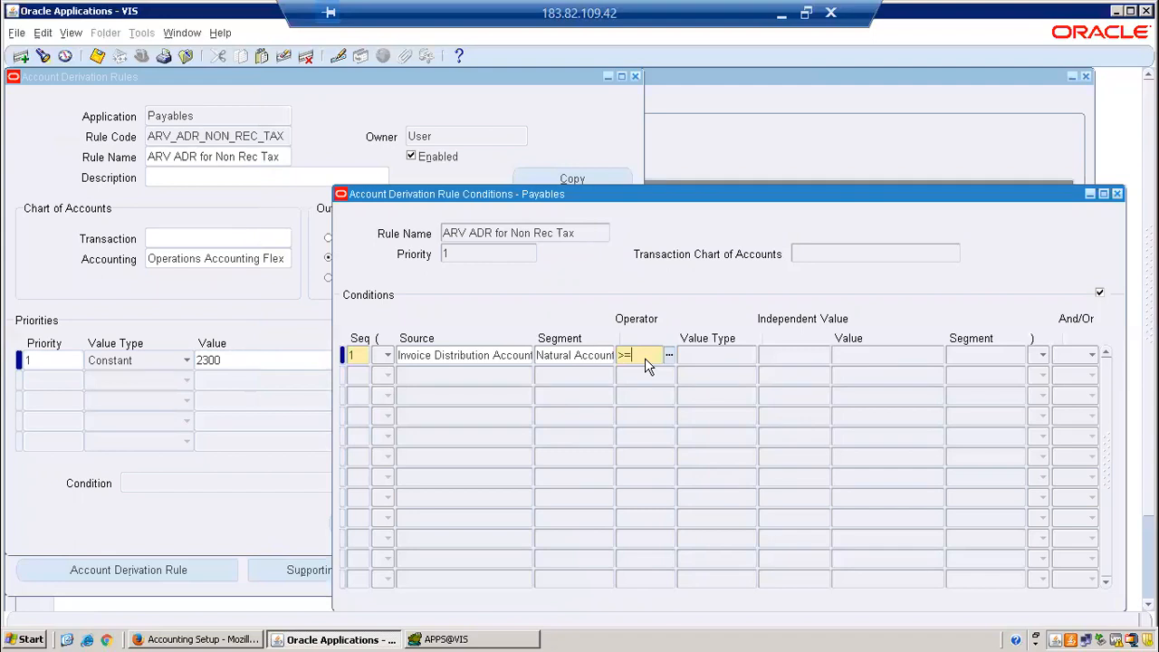
pyautogui.hotkey('alt', 'Tab')
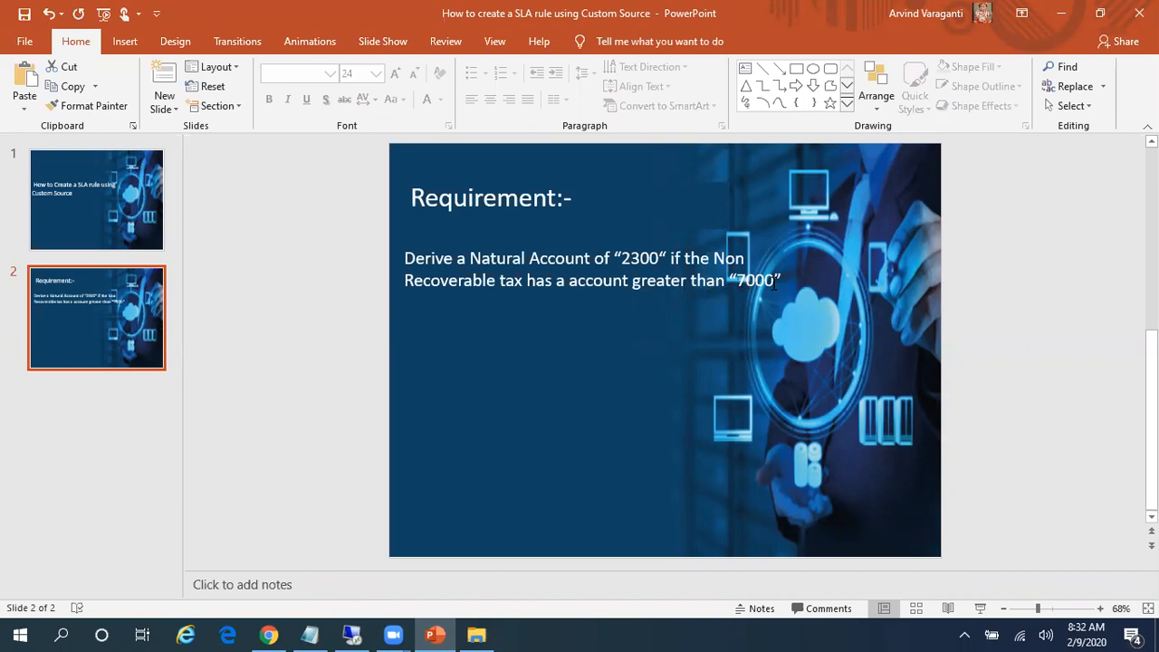
pyautogui.click(354, 634)
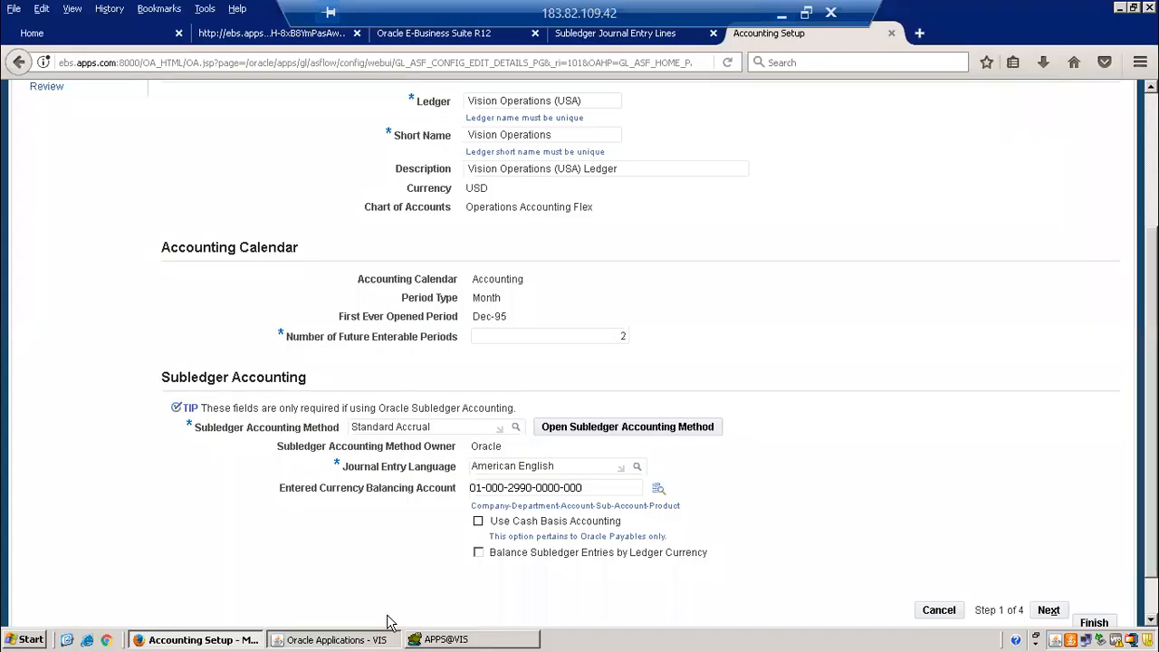
pyautogui.click(385, 637)
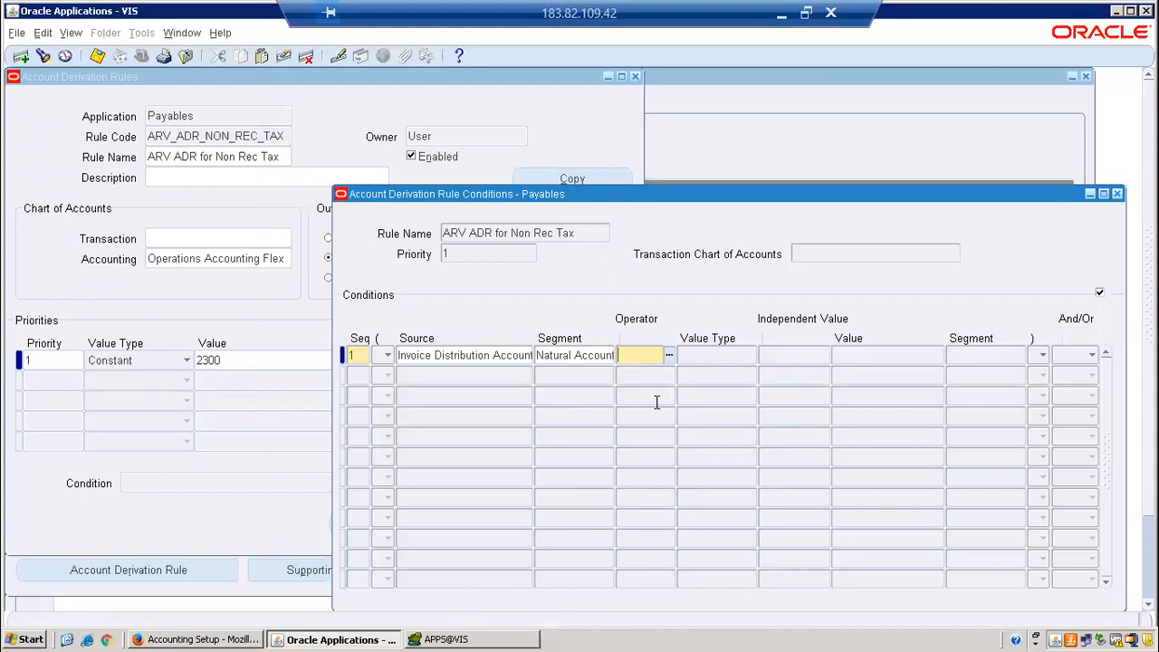
pyautogui.click(670, 355)
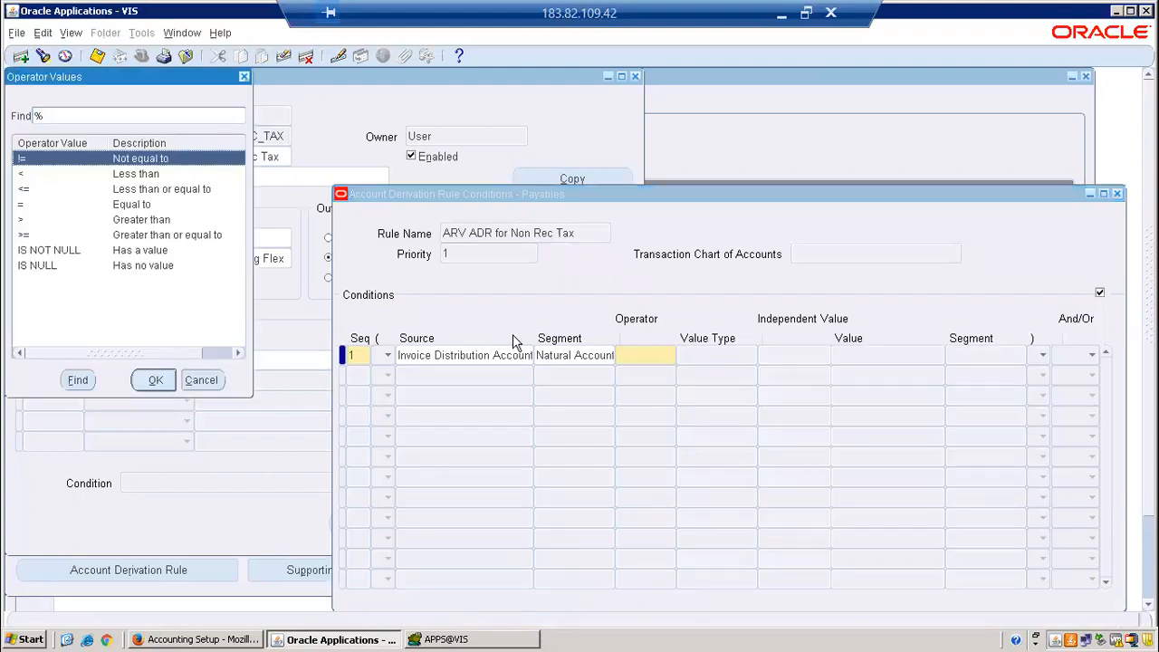
pyautogui.click(79, 220)
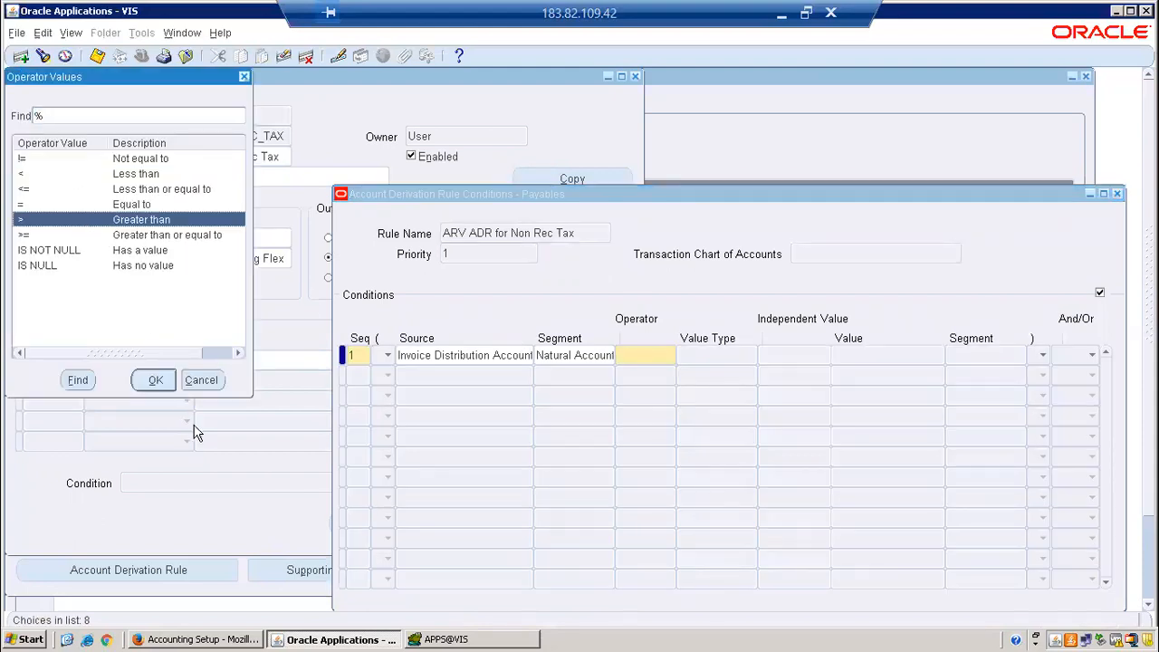
pyautogui.click(159, 388)
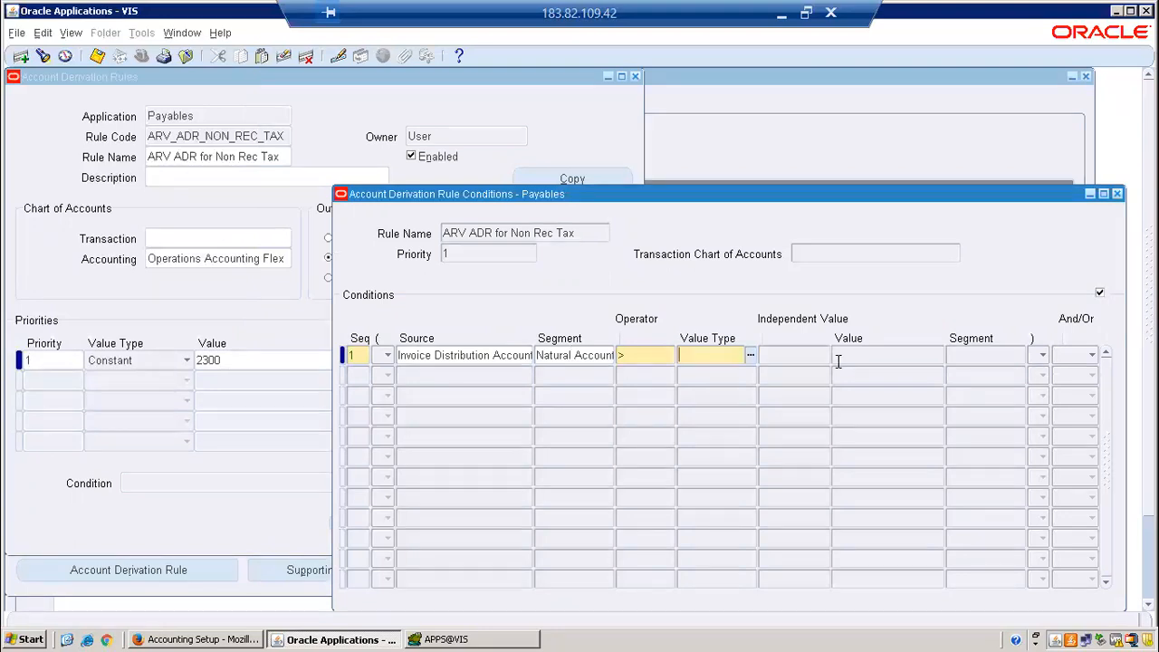
# - Try Source as the condition's value type, then delete the unfinished condition row
pyautogui.click(750, 355)
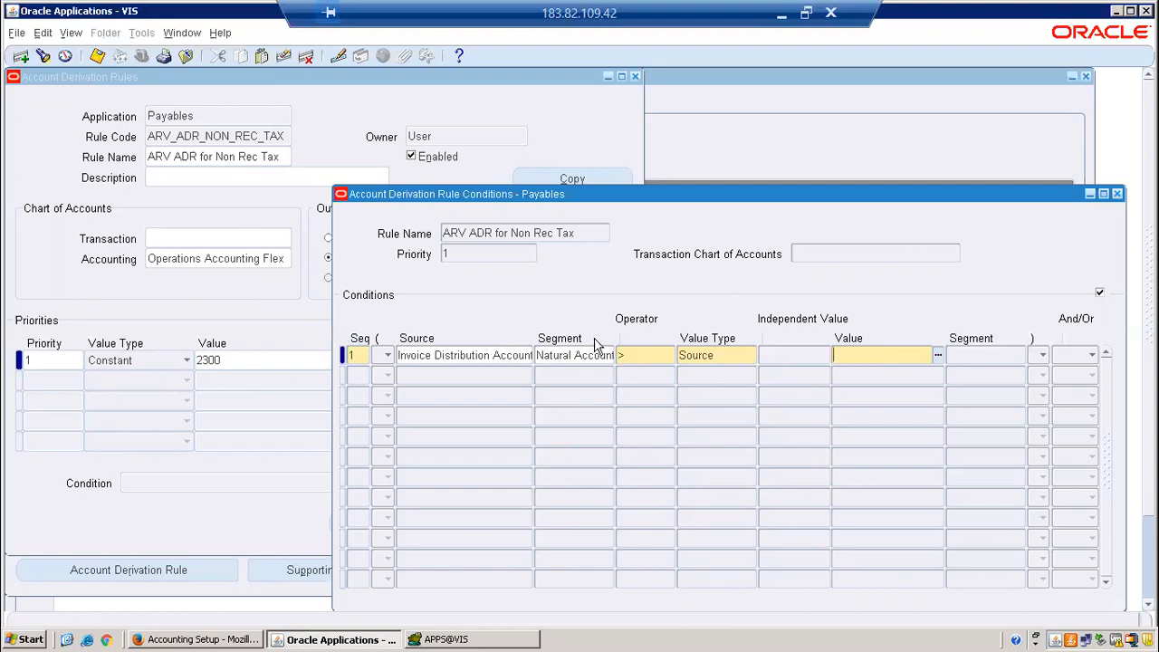
pyautogui.click(725, 356)
pyautogui.doubleClick(725, 356)
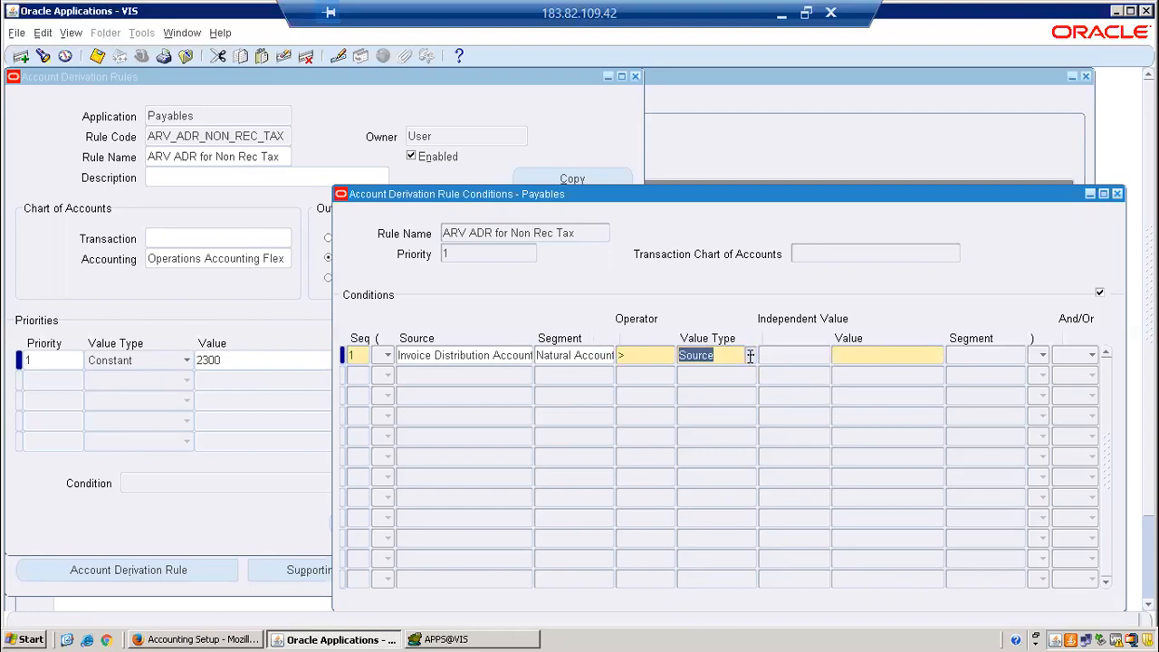
pyautogui.press('Tab')
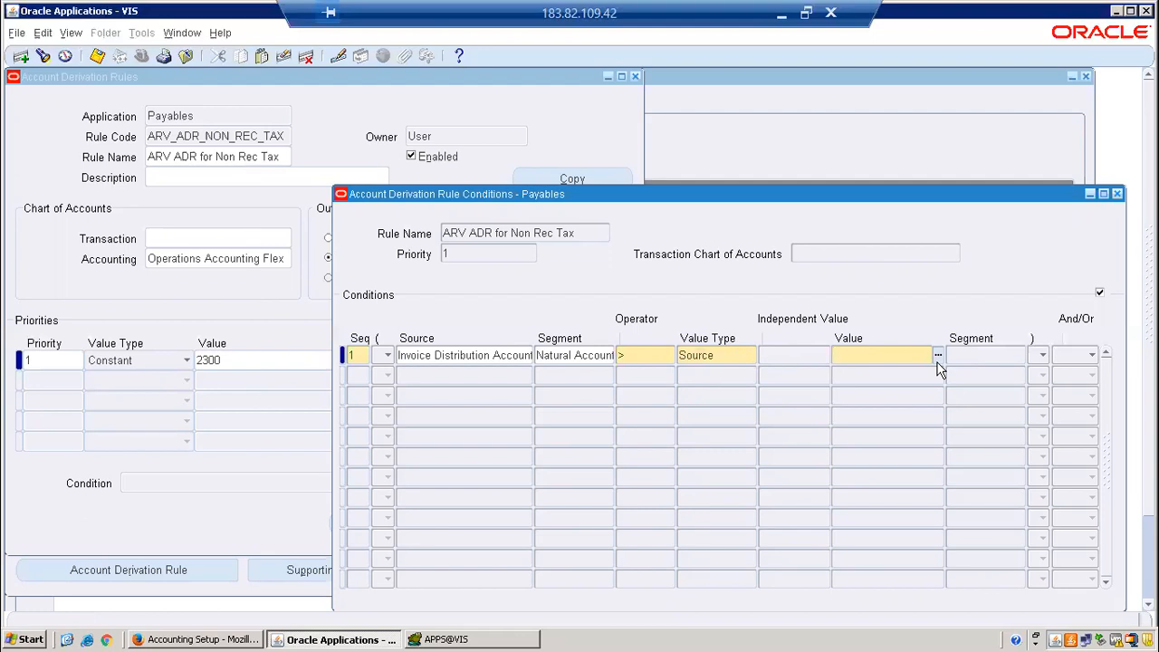
pyautogui.click(713, 354)
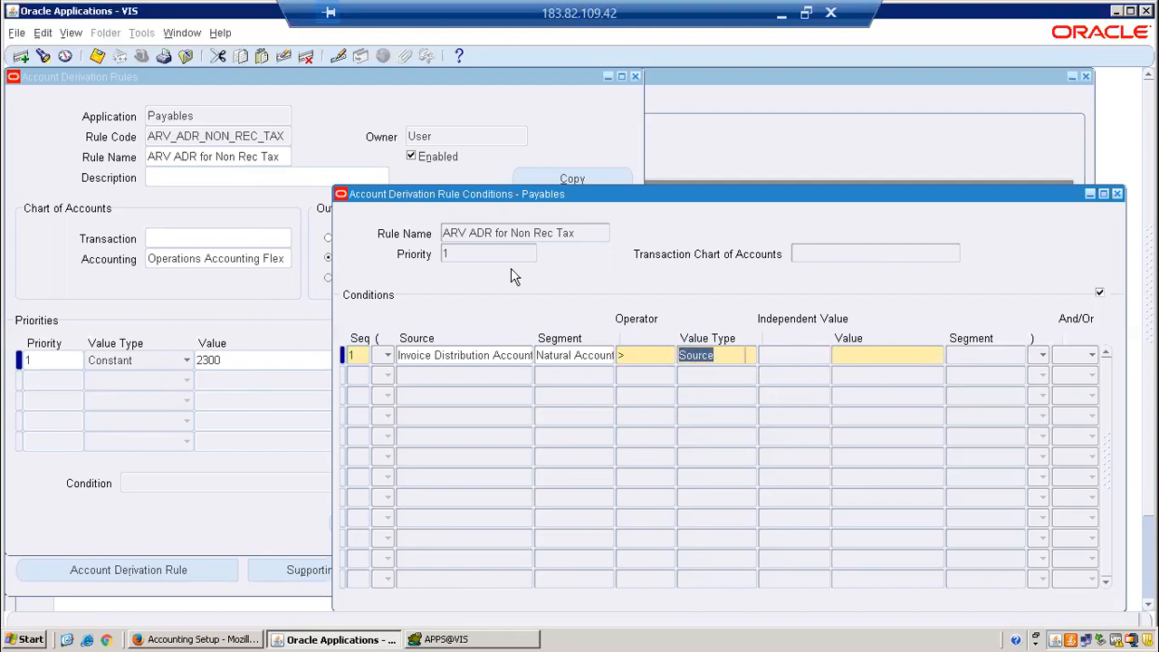
pyautogui.click(306, 56)
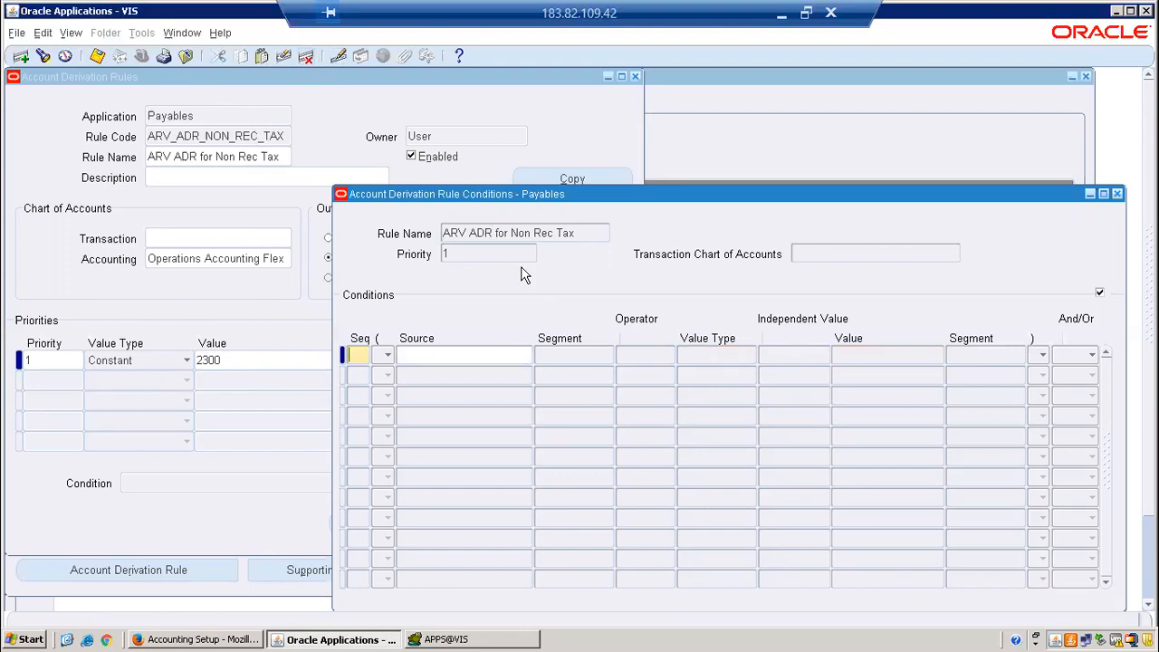
# - Close the rule conditions, the derivation rule, the journal lines definition and the application accounting definition to return to the Navigator
pyautogui.hotkey('ctrl', 's')
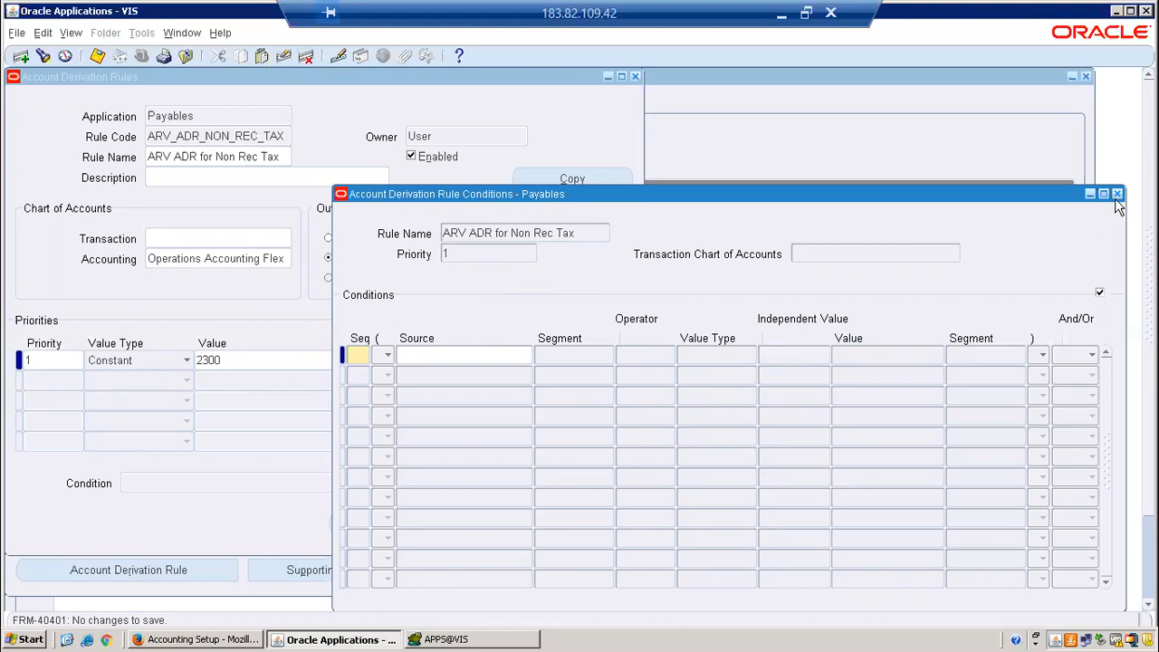
pyautogui.click(1118, 194)
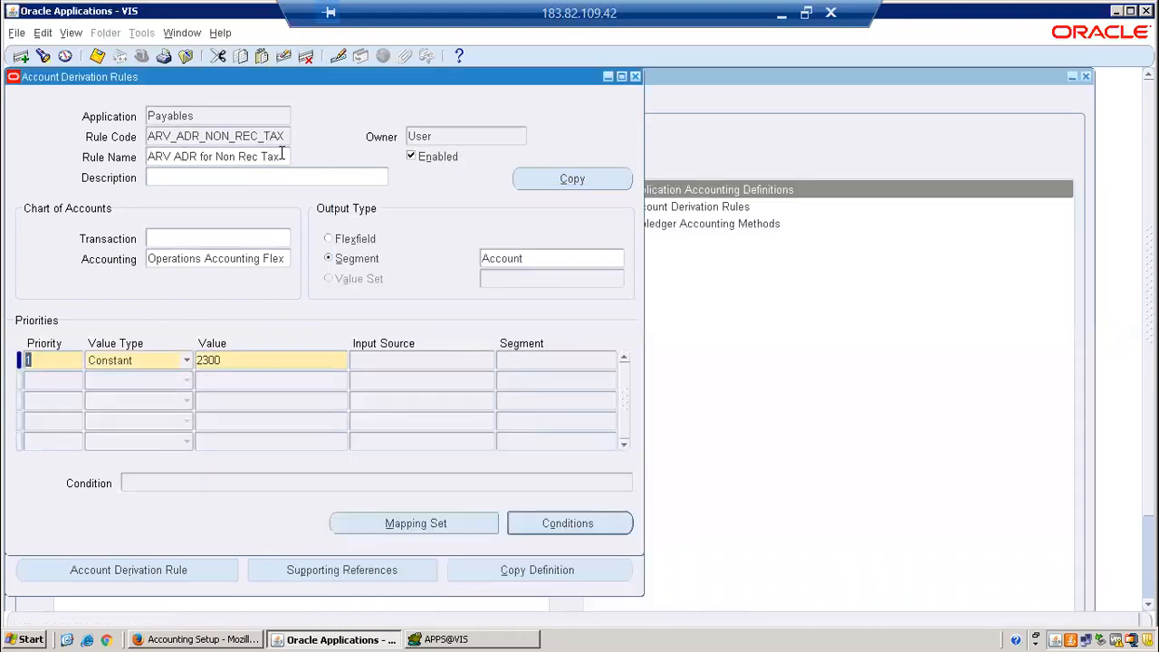
pyautogui.click(282, 157)
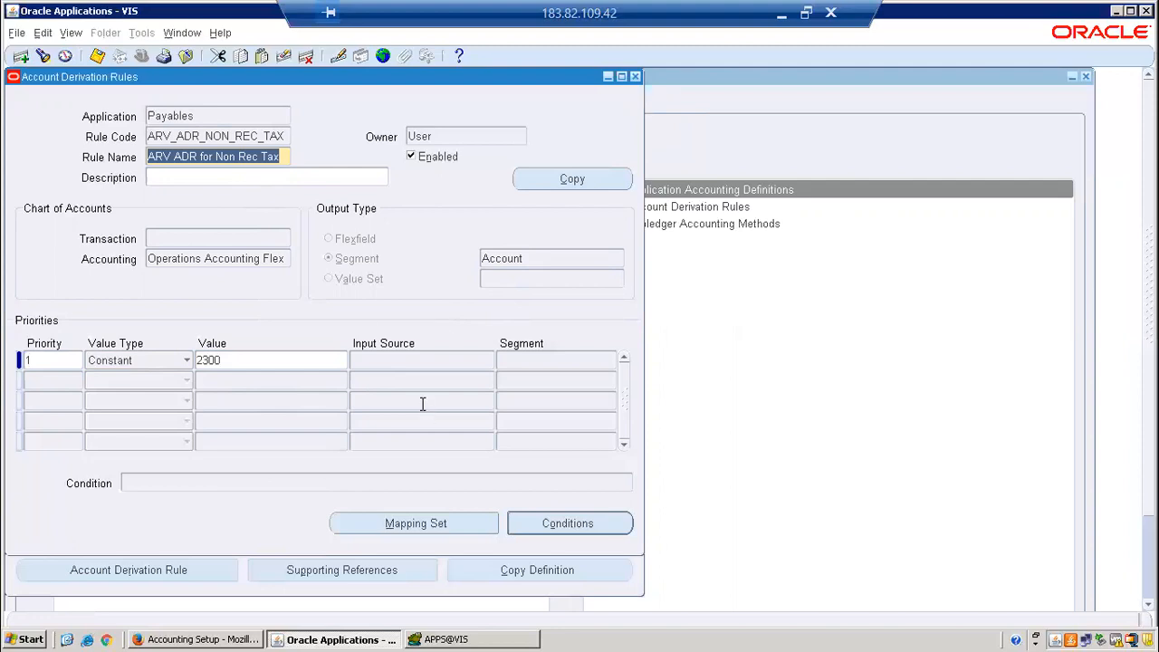
pyautogui.click(635, 77)
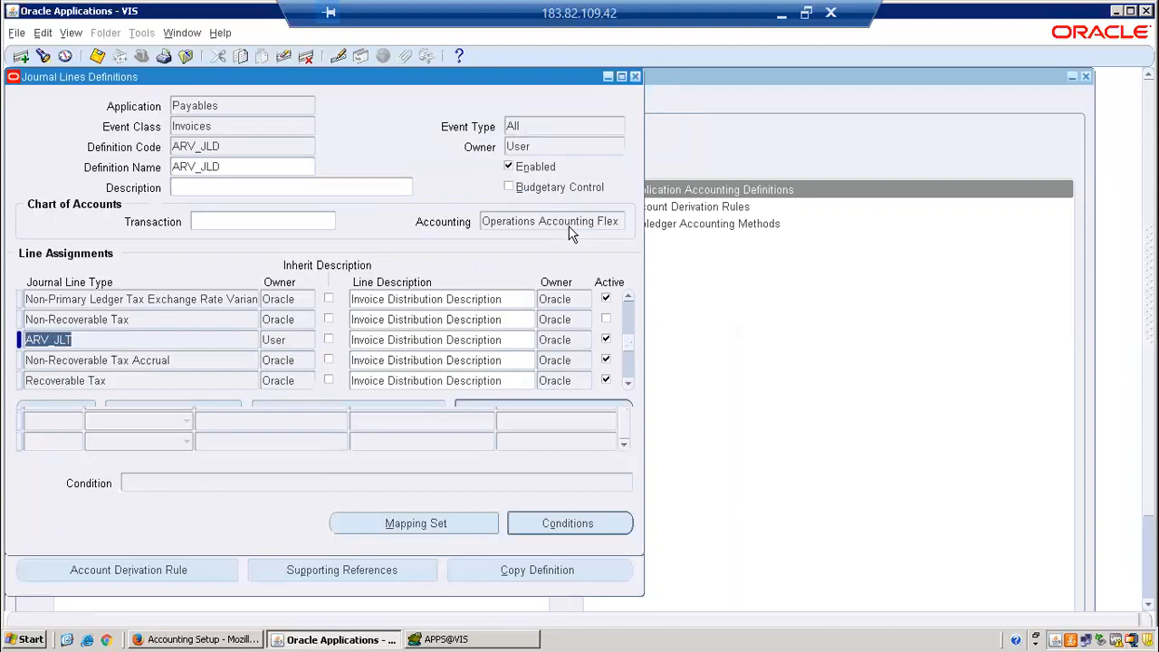
pyautogui.click(637, 77)
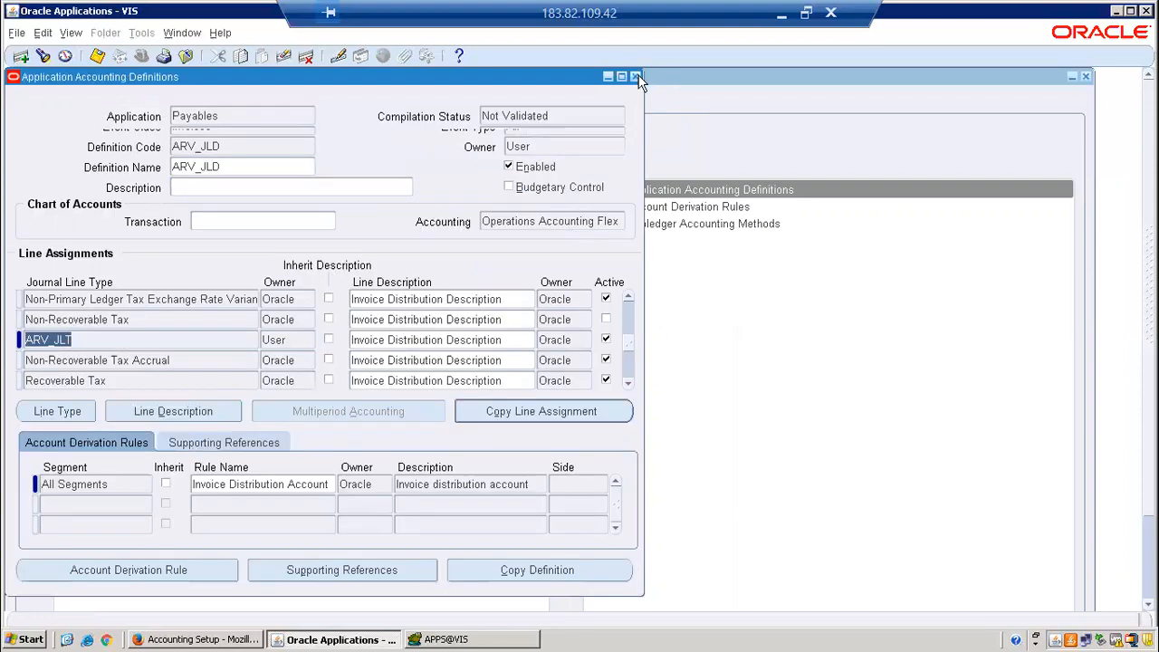
pyautogui.click(637, 77)
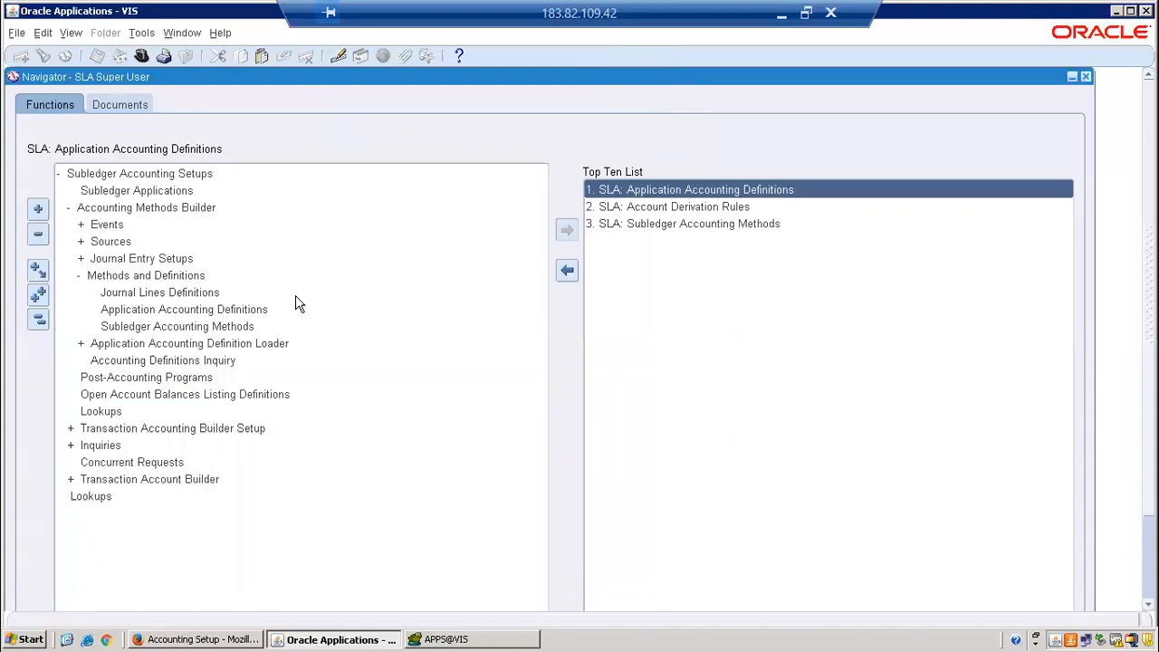
# - Collapse the Navigator tree and start a new custom source from Custom Sources under Accounting Methods Builder's Sources
pyautogui.click(38, 322)
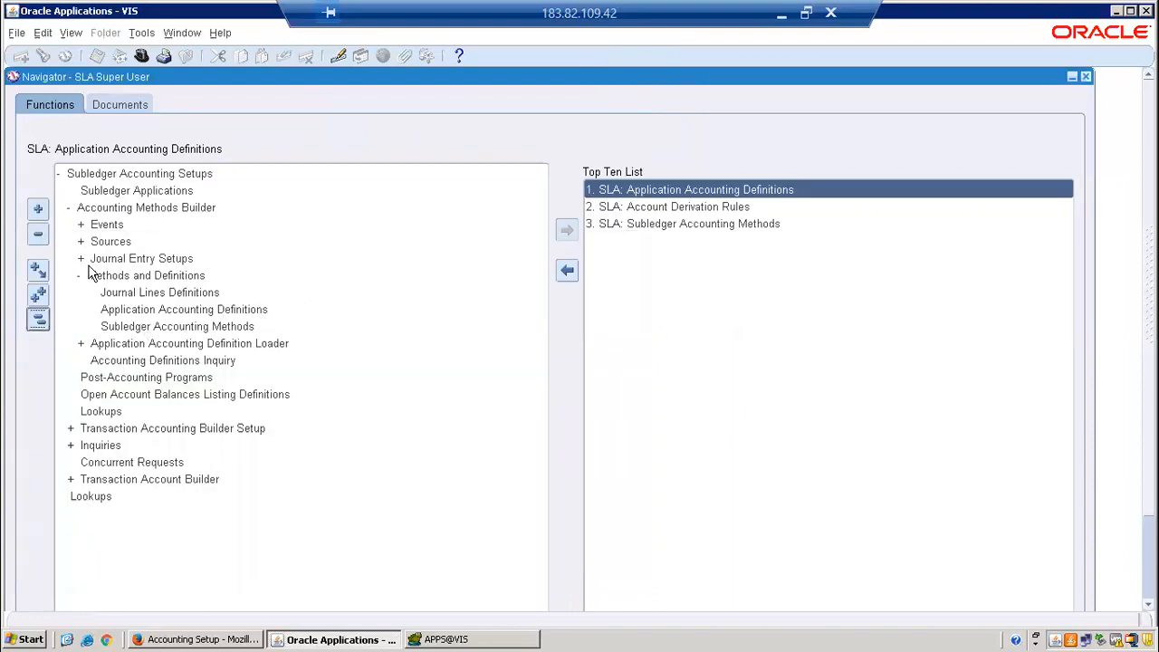
pyautogui.doubleClick(193, 175)
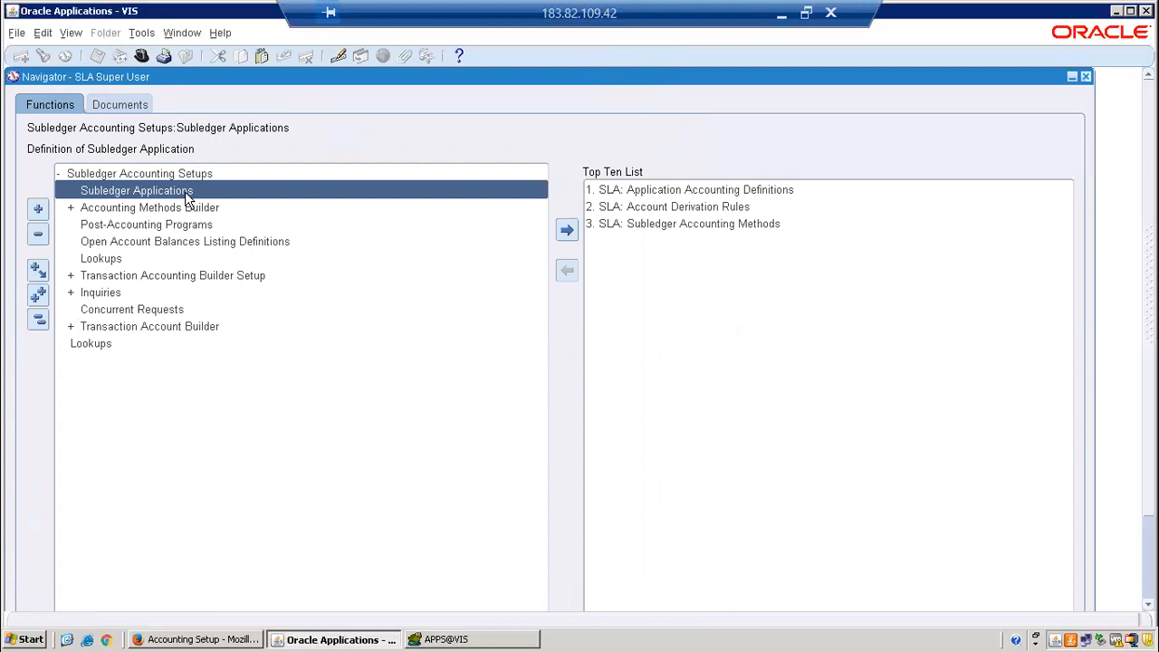
pyautogui.doubleClick(184, 210)
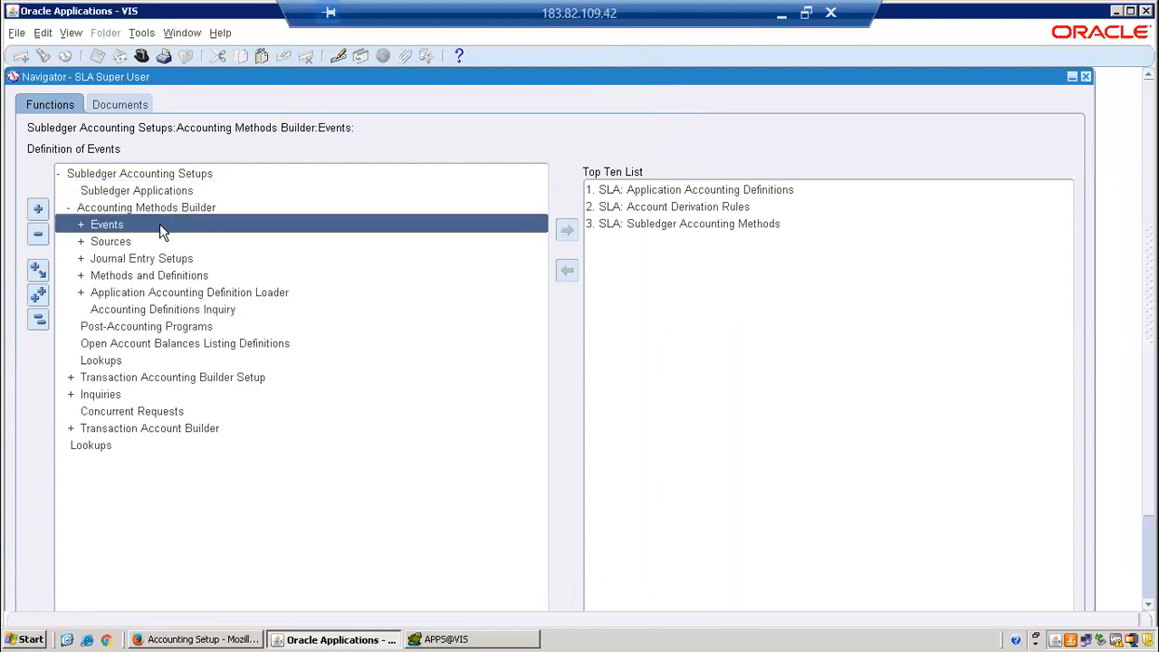
pyautogui.doubleClick(110, 242)
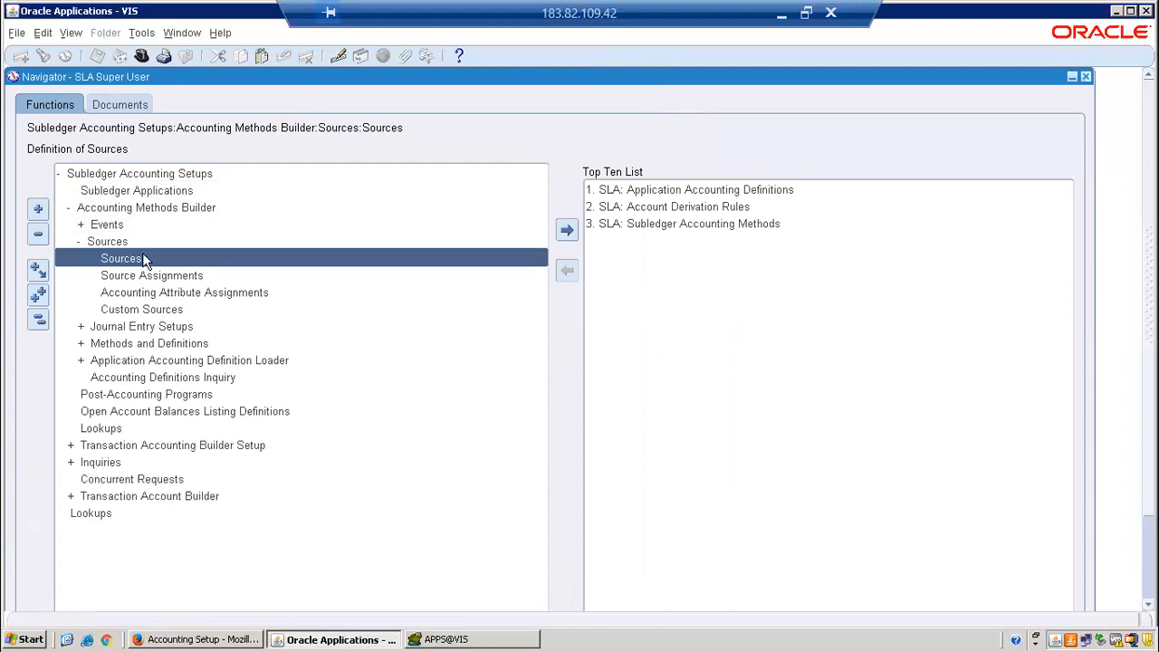
pyautogui.click(168, 263)
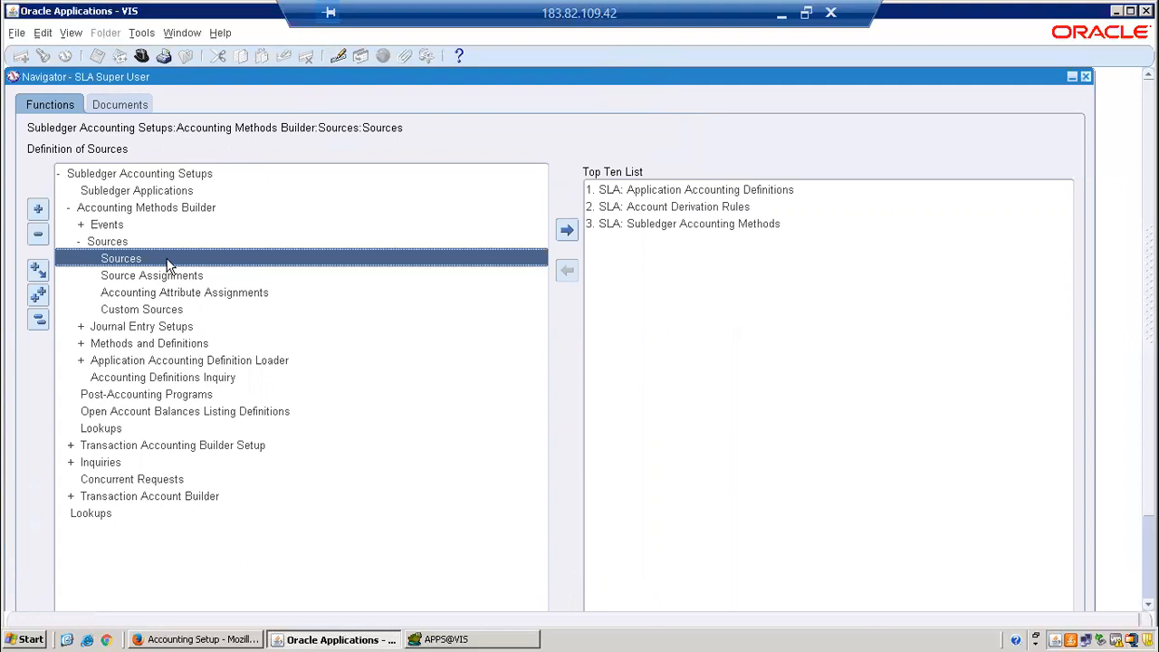
pyautogui.doubleClick(181, 310)
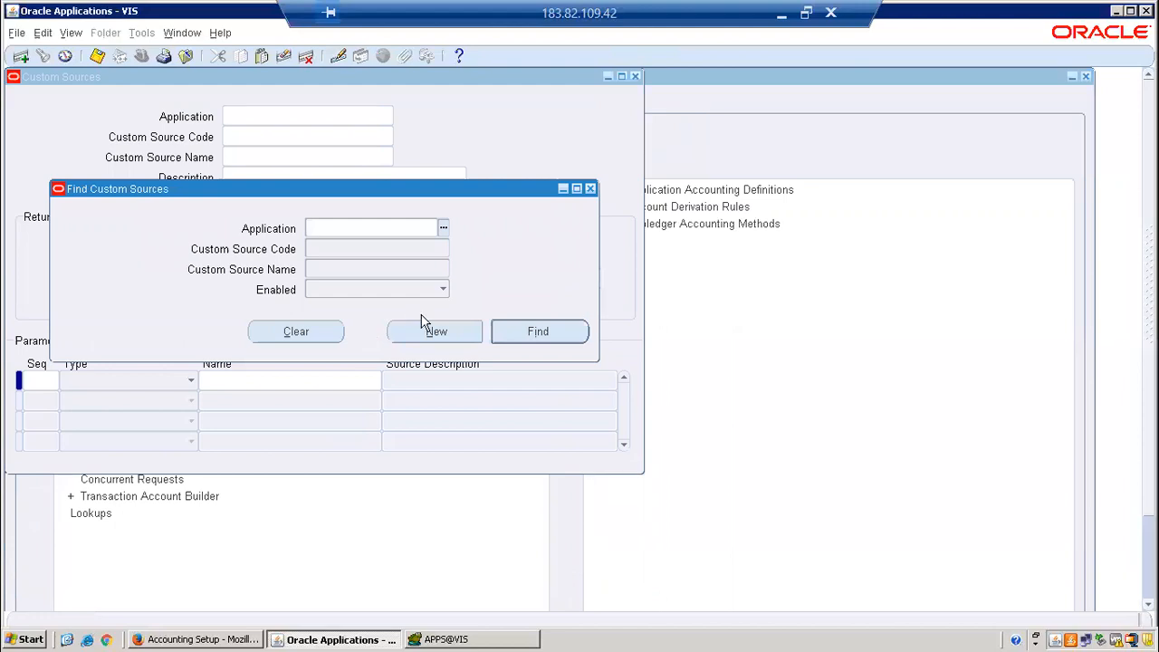
pyautogui.click(437, 332)
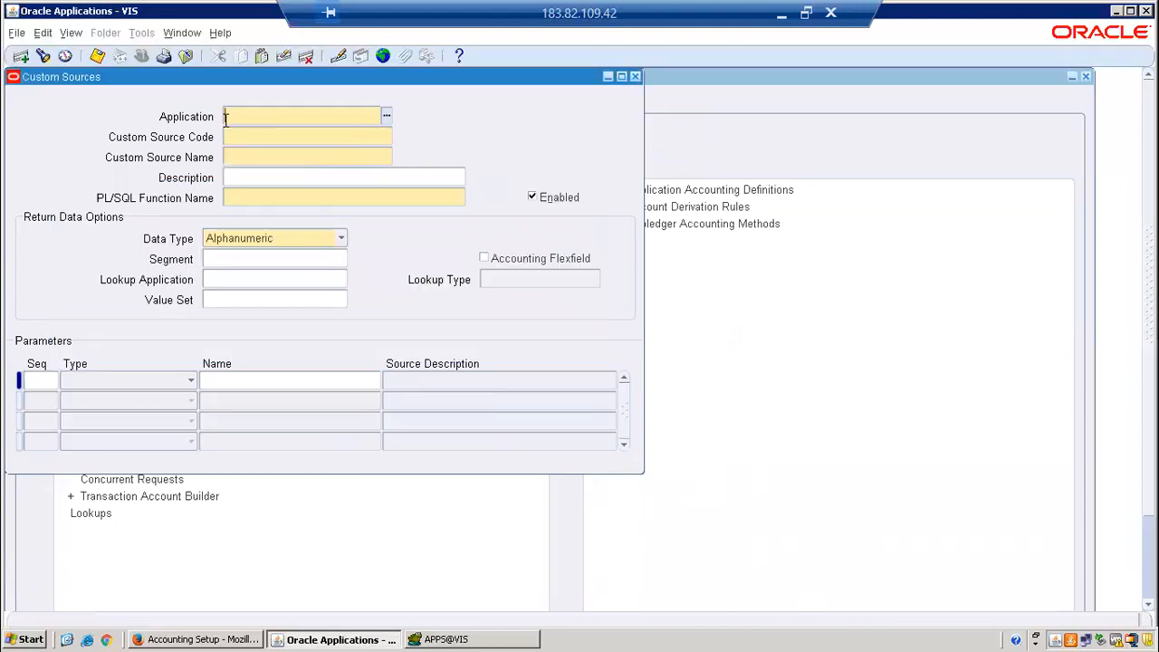
# - Set the custom source's application to Payables, its code to ARV_AP_NON_REC_TAX and its name to ARV AP Non Reco Tax
pyautogui.write('Payables')
pyautogui.press('Tab')
pyautogui.click(288, 196)
pyautogui.click(267, 140)
pyautogui.write('ARV_')
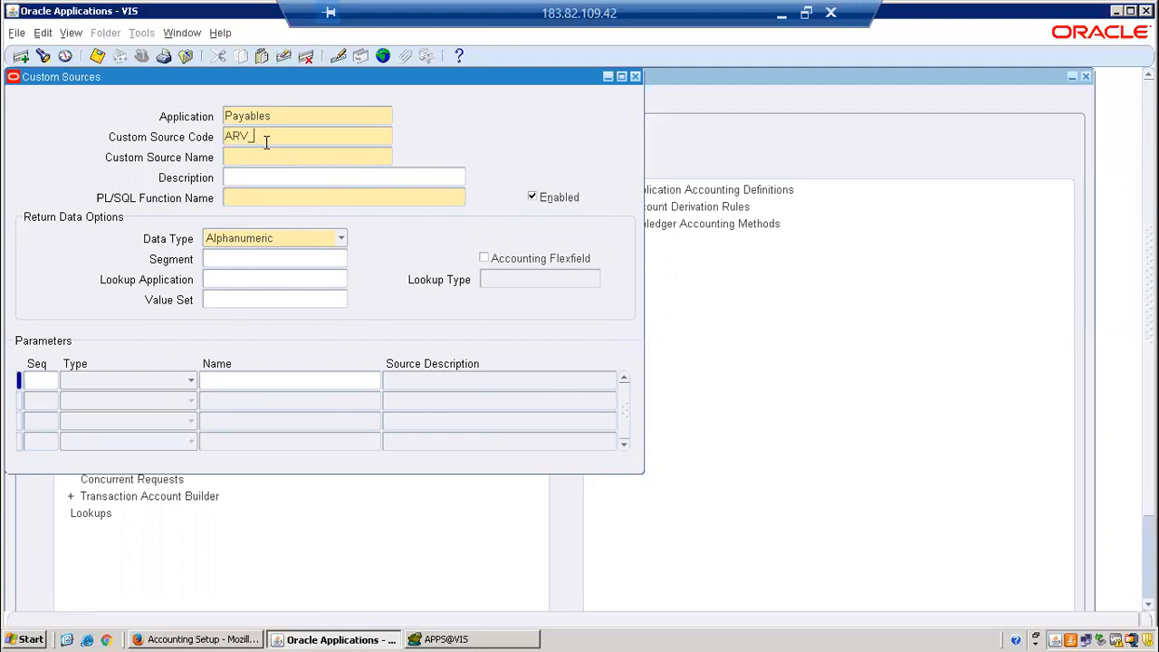
pyautogui.write('AP_NON_REC_TAX')
pyautogui.click(267, 160)
pyautogui.write('ARV AP Non Reco Tax')
# - Copy the custom source code ARV_AP_NON_REC_TAX into the PL/SQL function name
pyautogui.doubleClick(375, 134)
pyautogui.hotkey('ctrl', 'c')
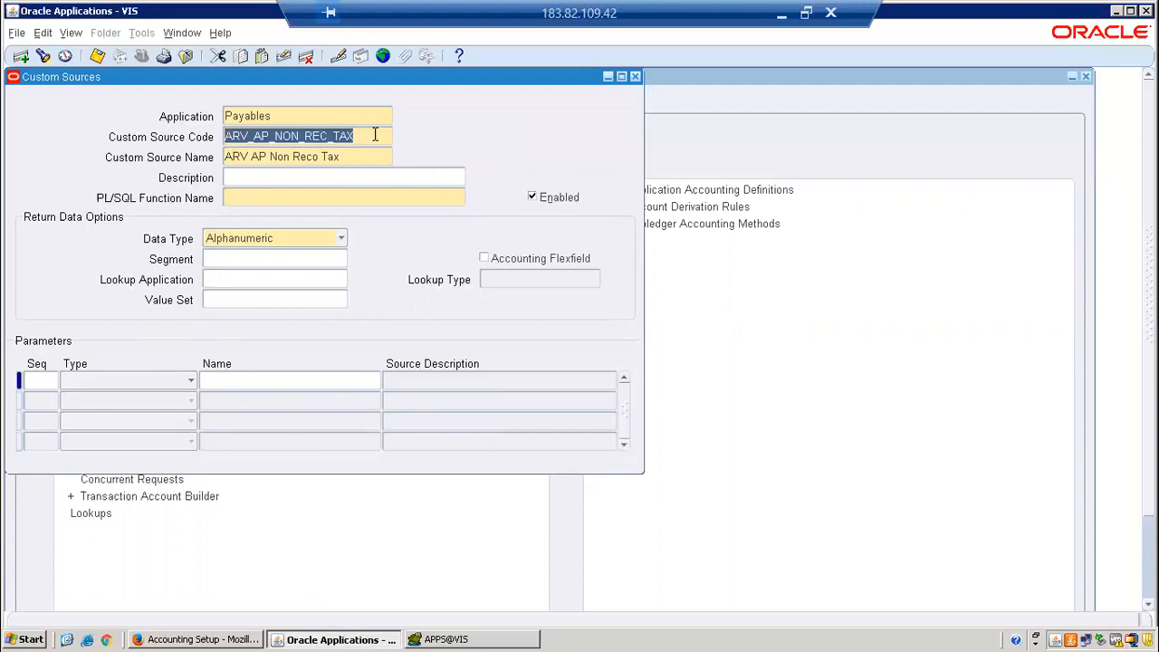
pyautogui.click(253, 201)
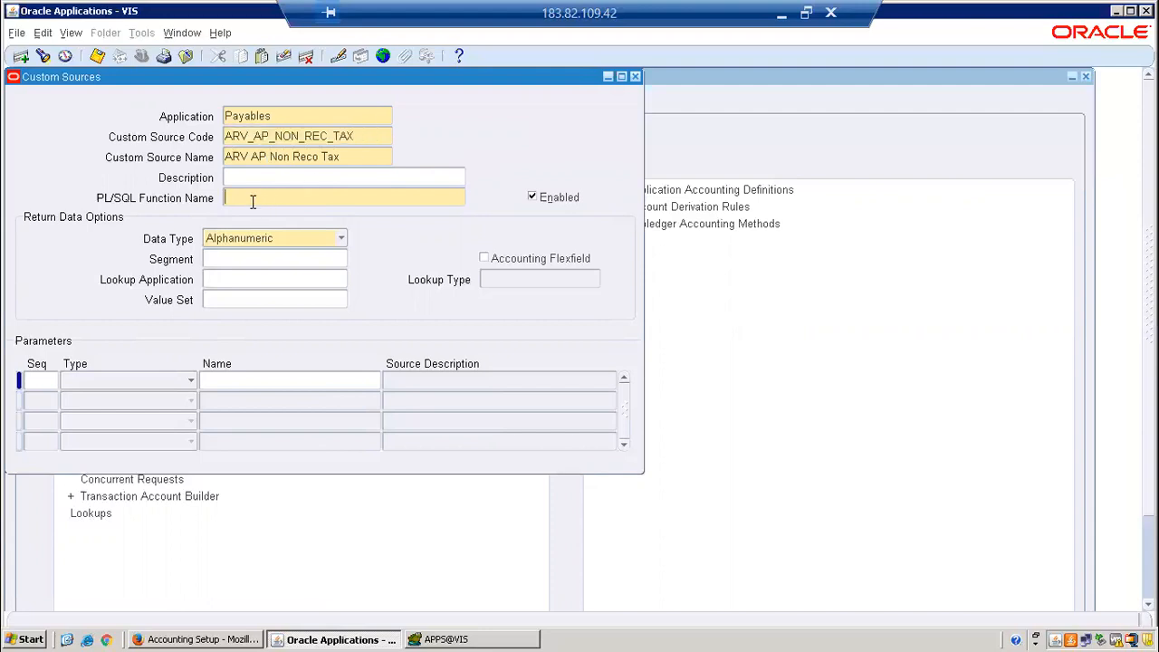
pyautogui.hotkey('ctrl', 'v')
# - In Toad, rename the function in the CREATE statement to ARV_AP_NON_REC_TAX and execute the whole statement as a script
pyautogui.click(515, 637)
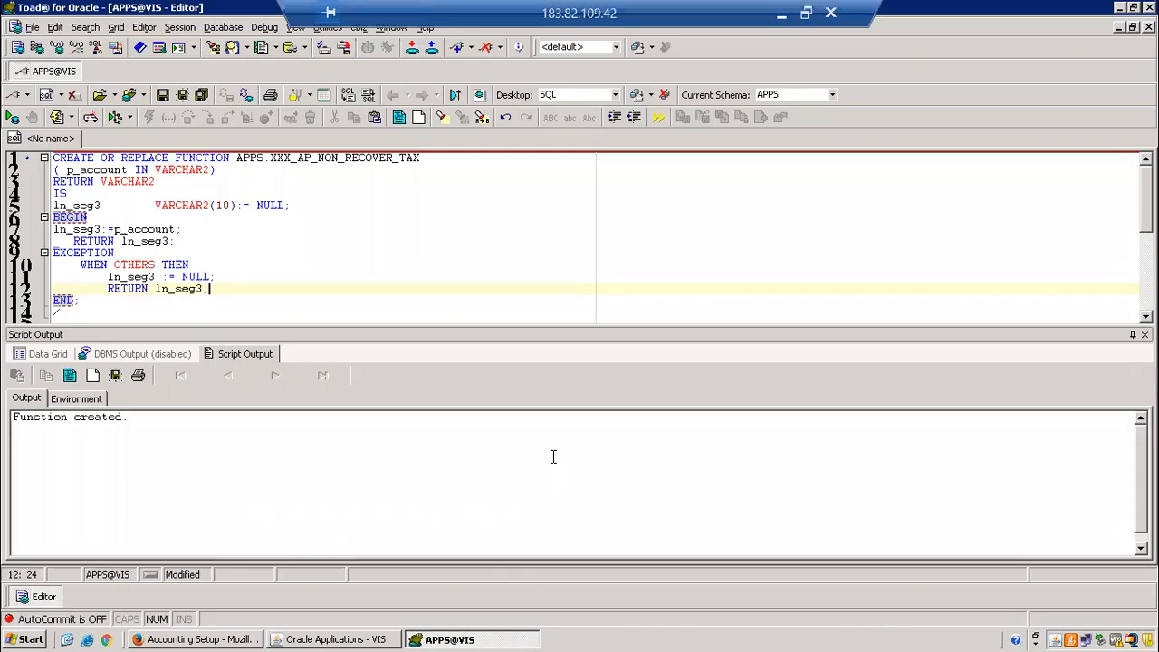
pyautogui.moveTo(423, 158); pyautogui.dragTo(269, 157)
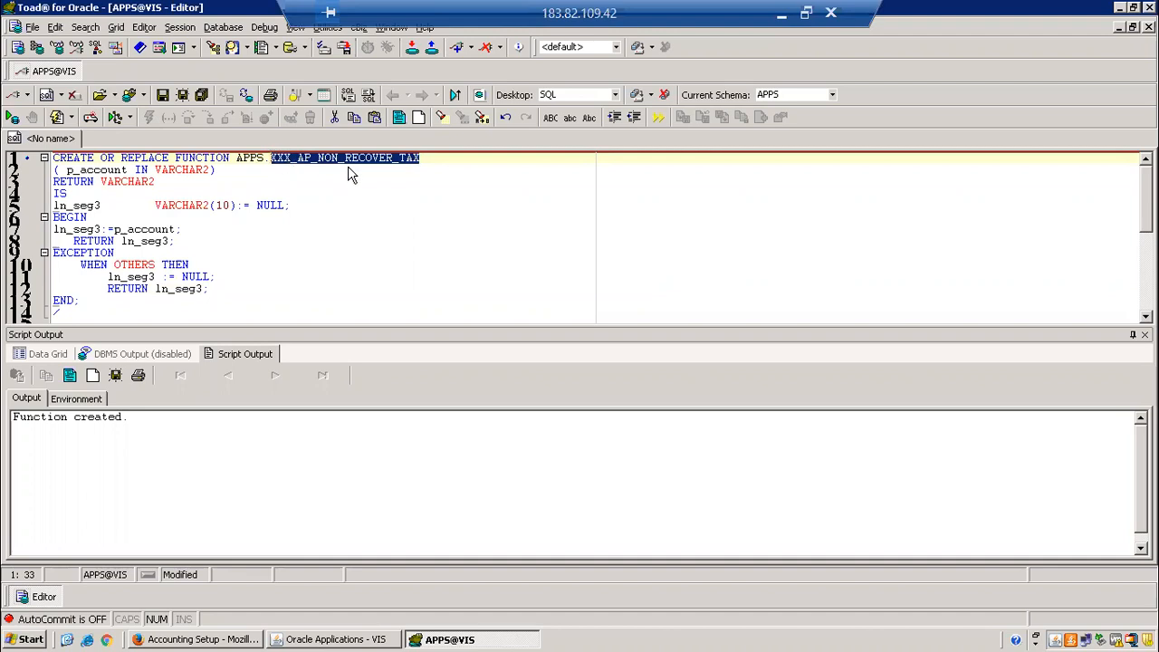
pyautogui.hotkey('ctrl', 'v')
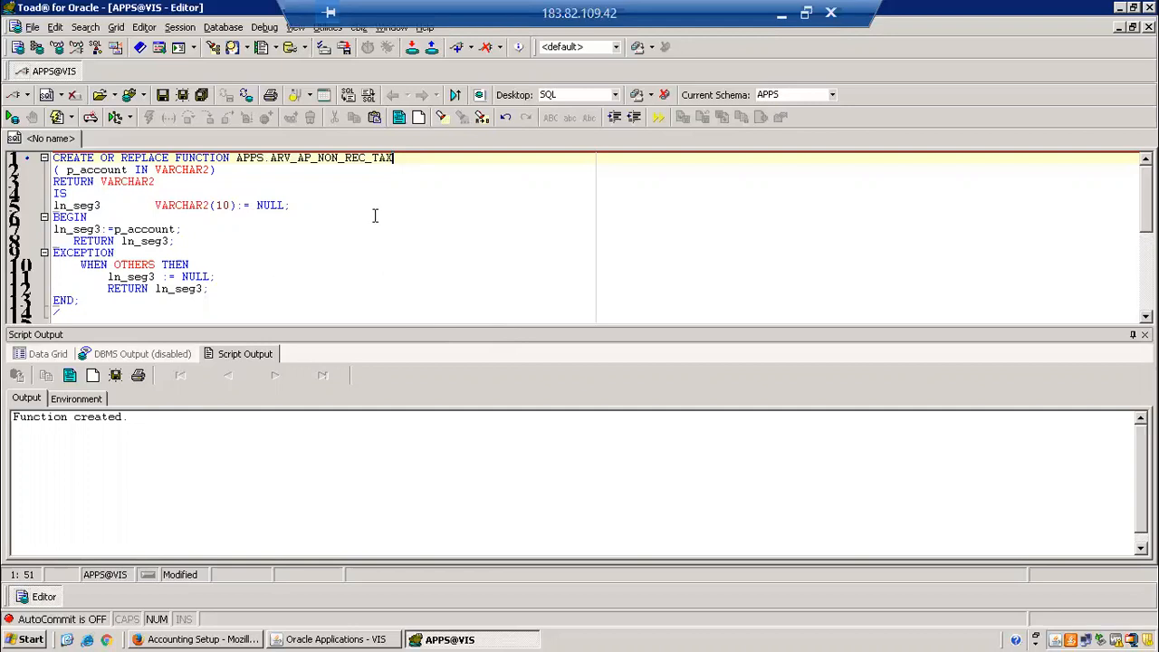
pyautogui.moveTo(79, 313); pyautogui.dragTo(53, 218)
pyautogui.moveTo(42, 137); pyautogui.dragTo(43, 137)
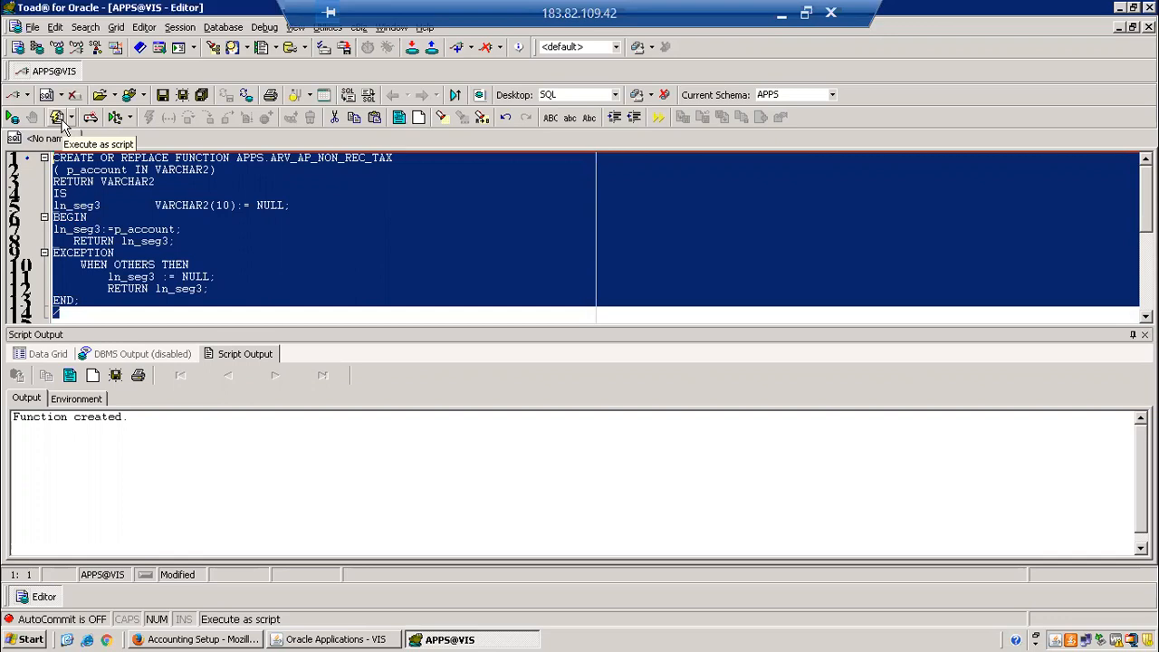
pyautogui.click(58, 117)
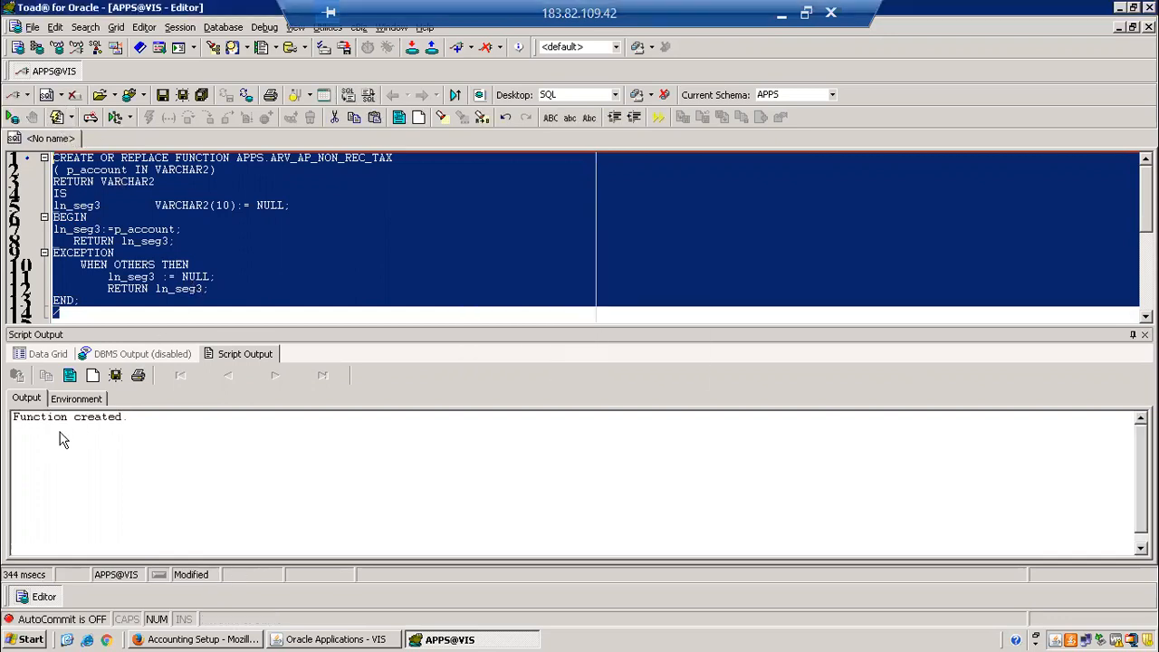
pyautogui.click(362, 251)
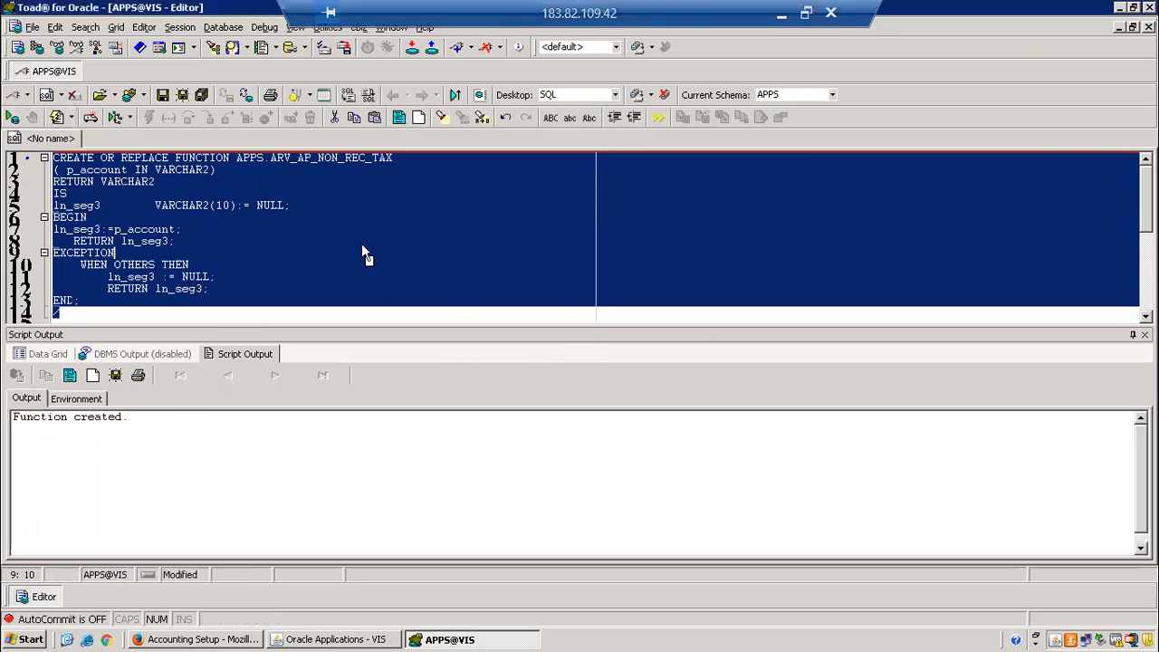
pyautogui.click(362, 247)
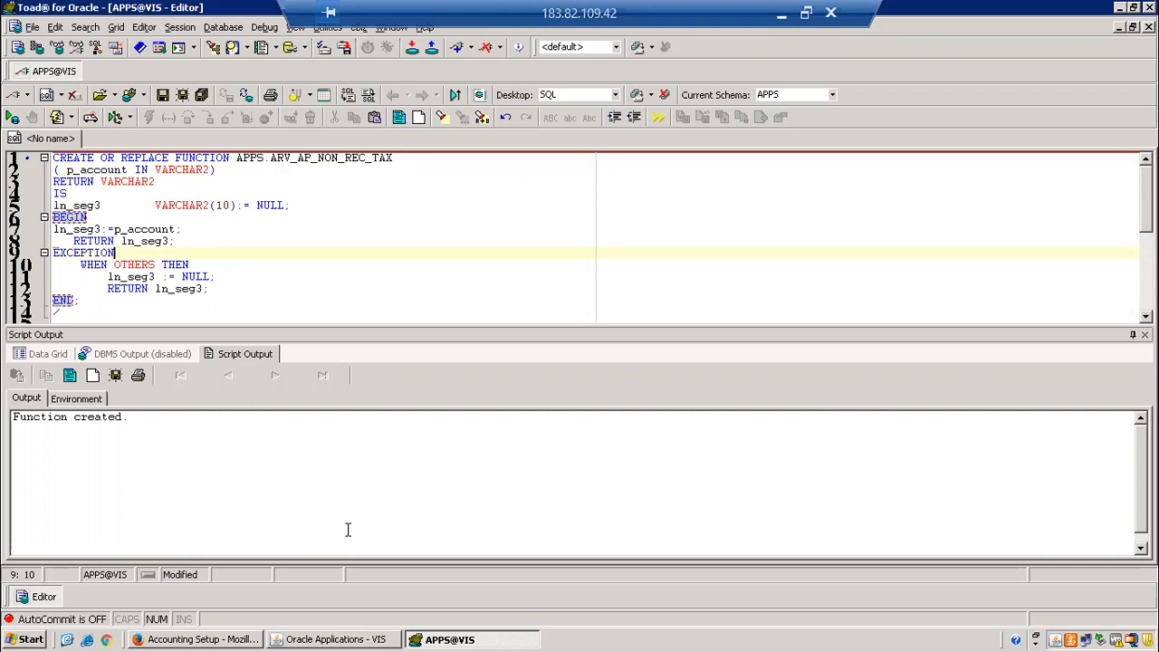
# - Back in Oracle Applications, set the custom source's return segment to Natural Account Segment
pyautogui.click(369, 639)
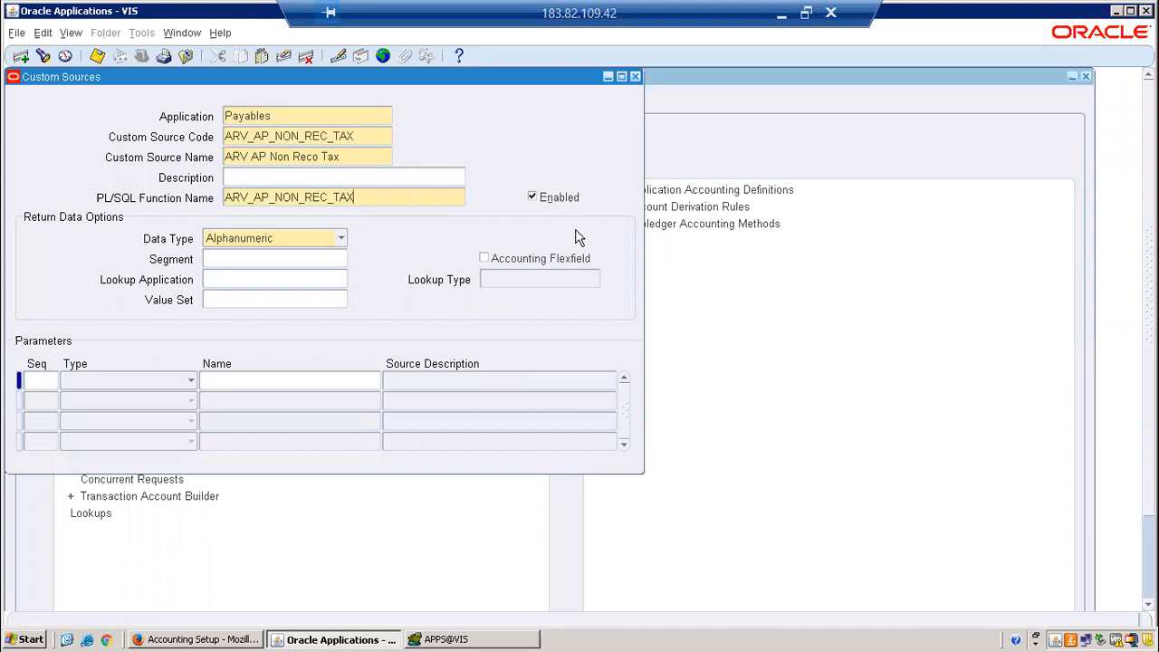
pyautogui.click(292, 257)
pyautogui.click(342, 260)
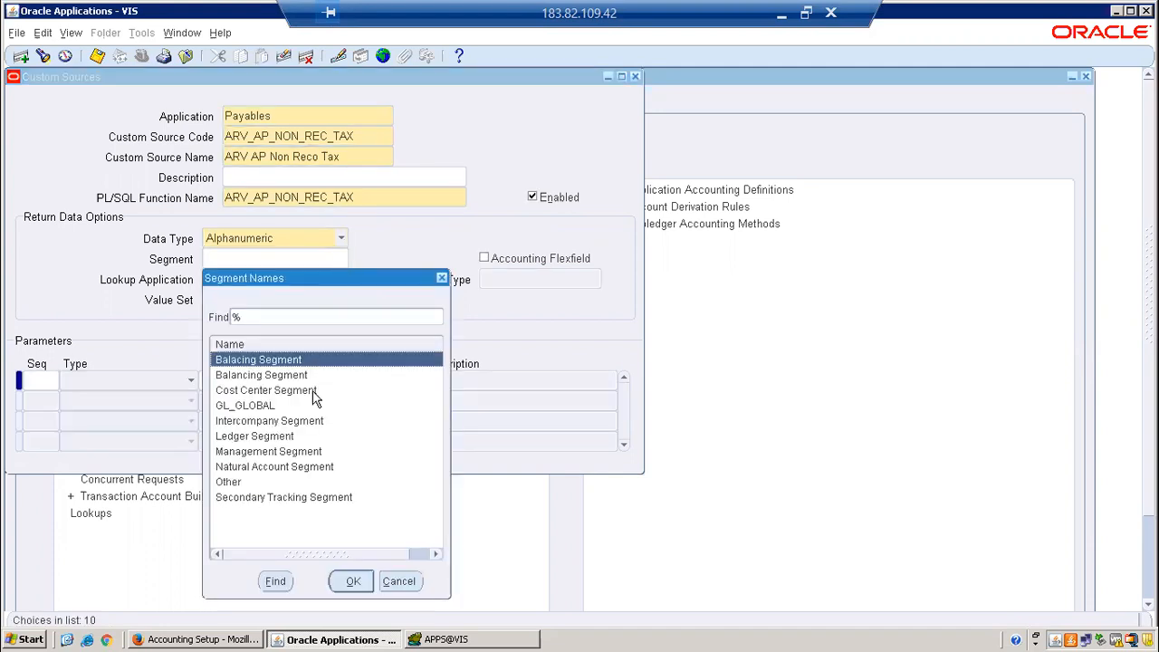
pyautogui.click(268, 468)
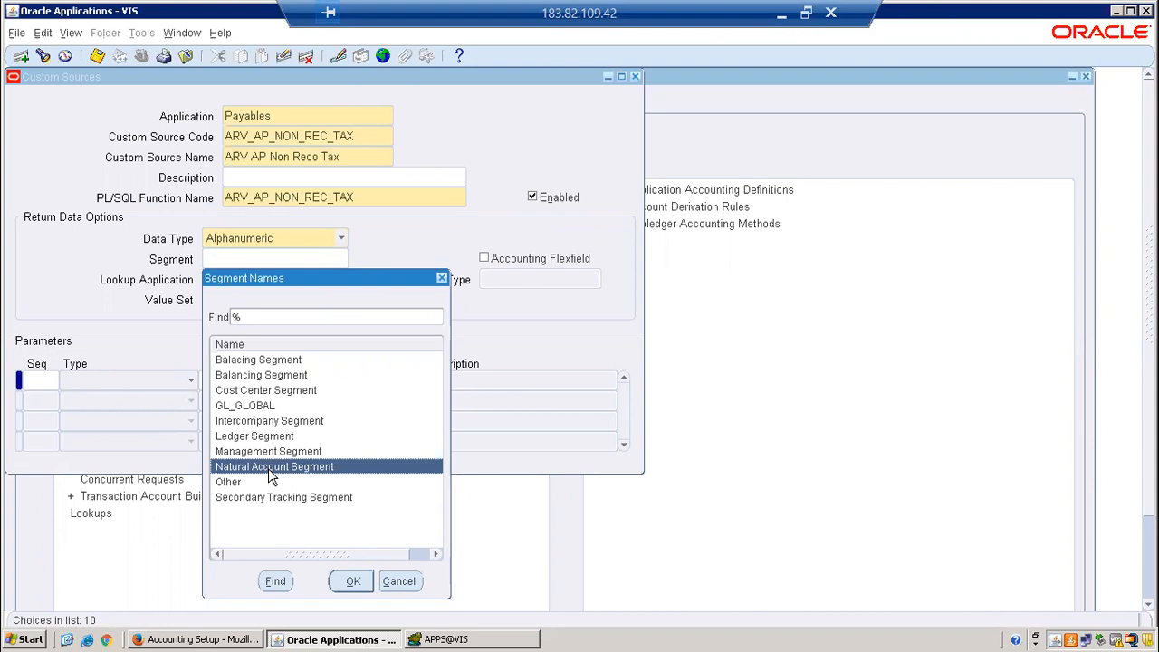
pyautogui.click(349, 580)
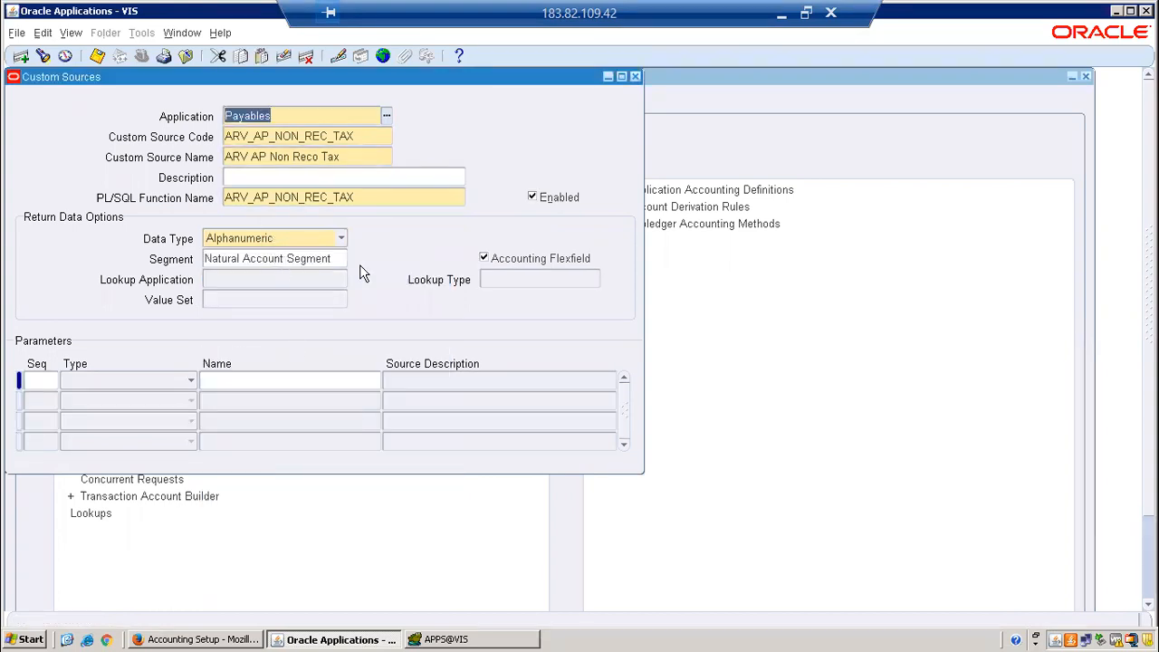
# - Add parameter sequence 1 of type Constant(Char) with the name 7000 and save the custom source
pyautogui.click(40, 381)
pyautogui.write('1')
pyautogui.press('Tab')
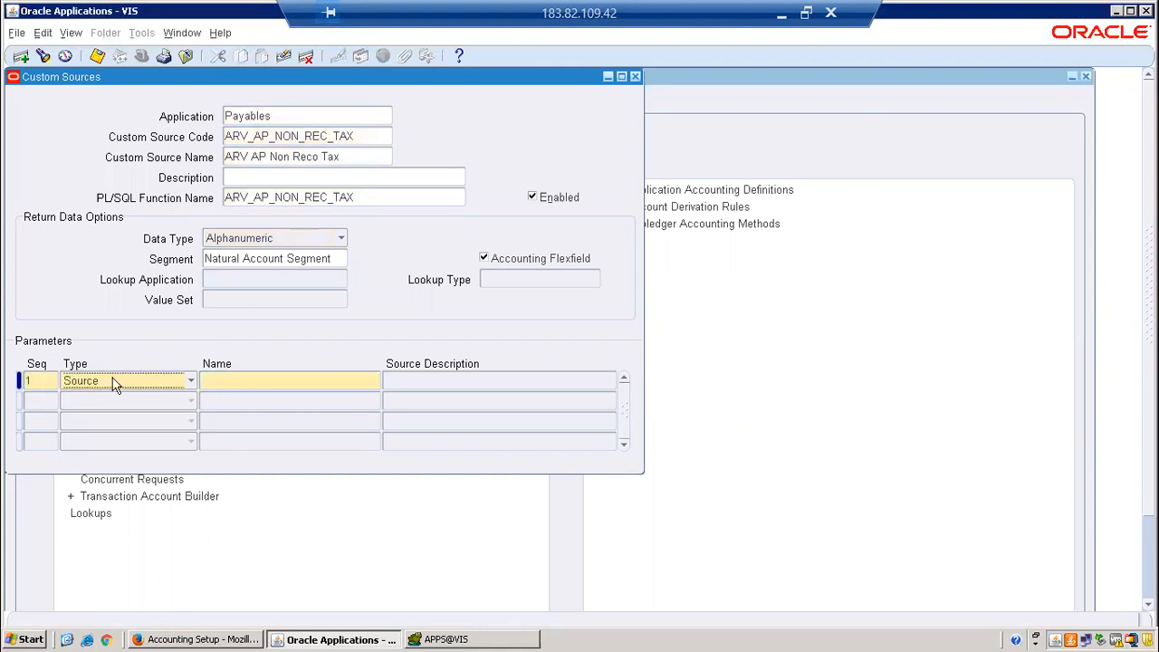
pyautogui.click(190, 380)
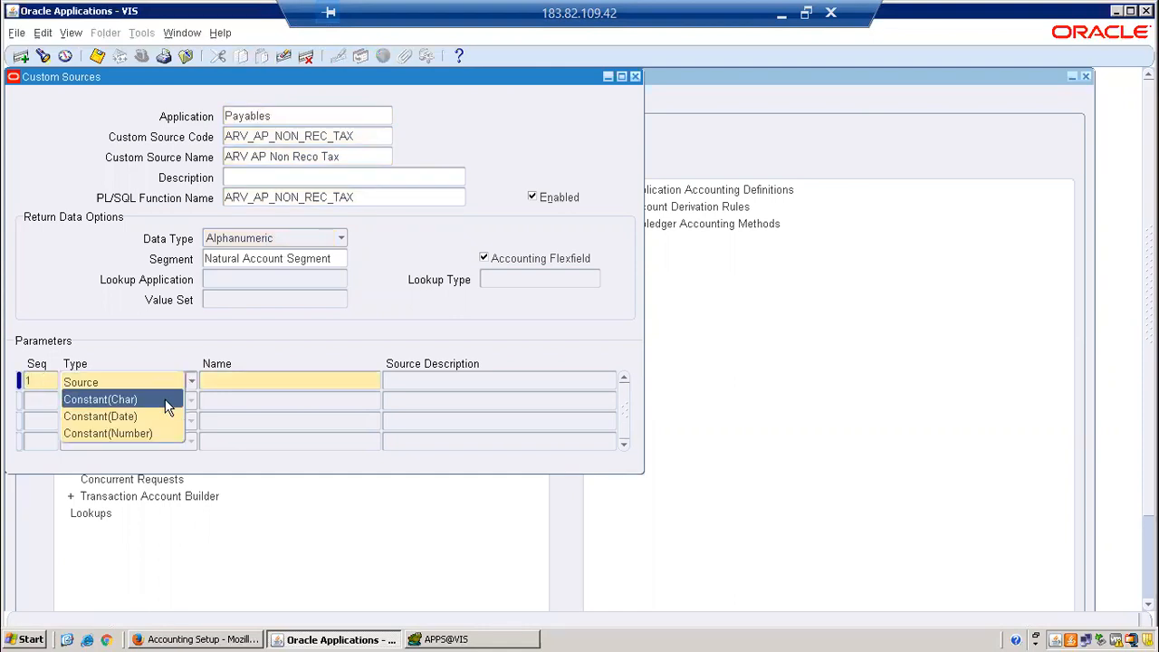
pyautogui.click(163, 399)
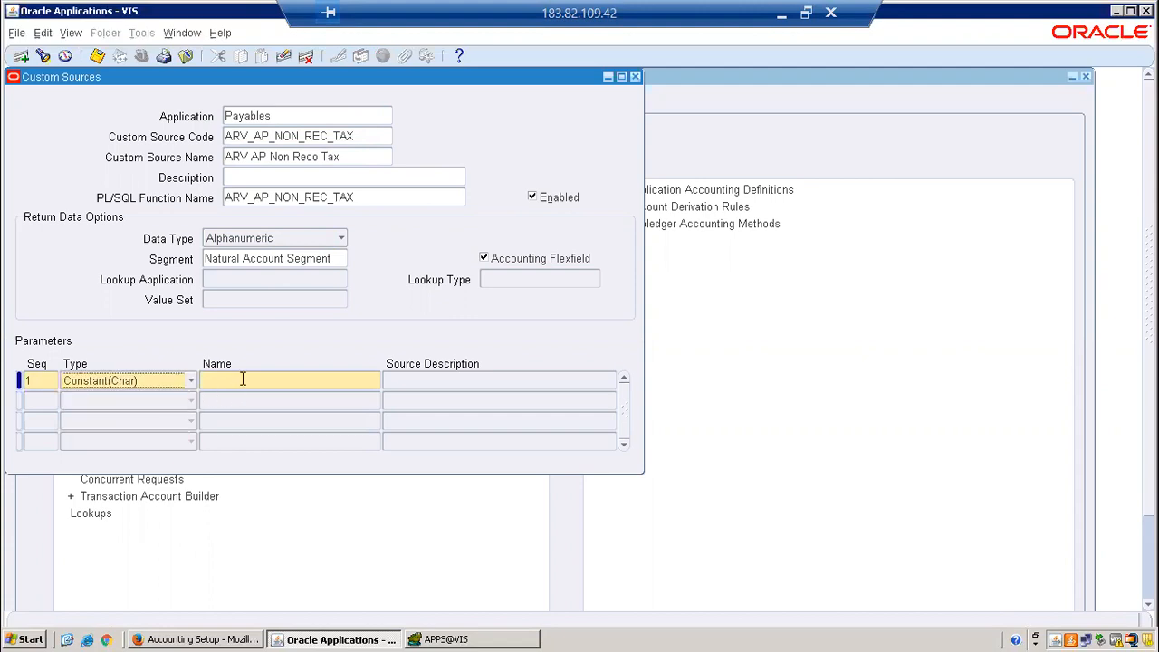
pyautogui.click(243, 380)
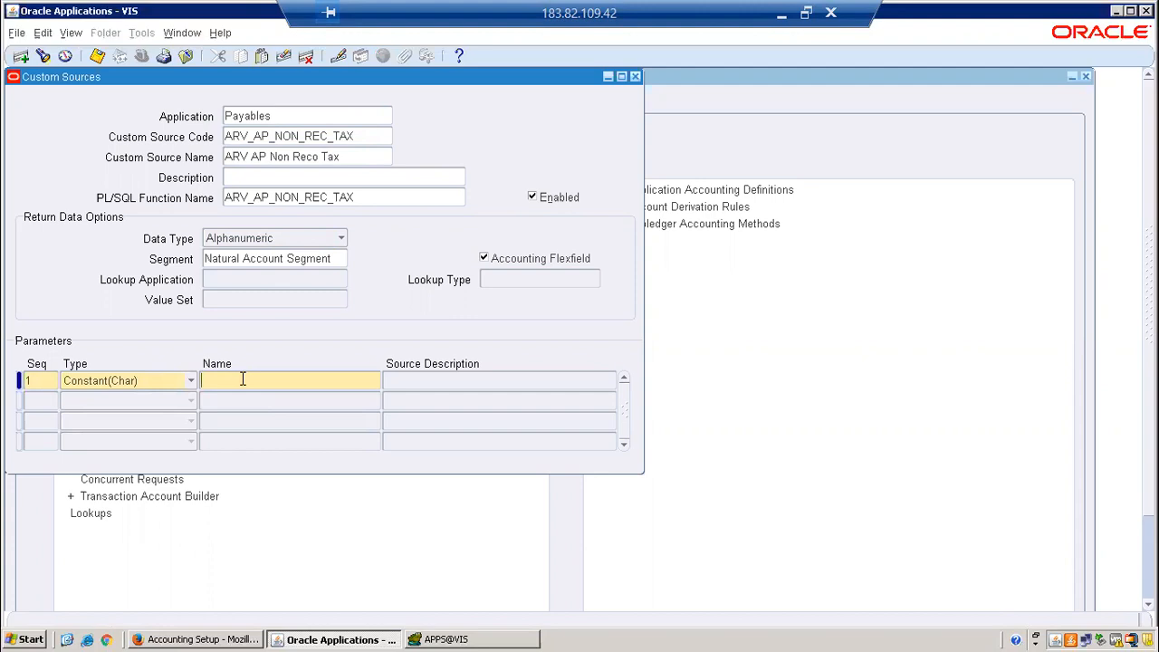
pyautogui.write('7000')
pyautogui.hotkey('ctrl', 's')
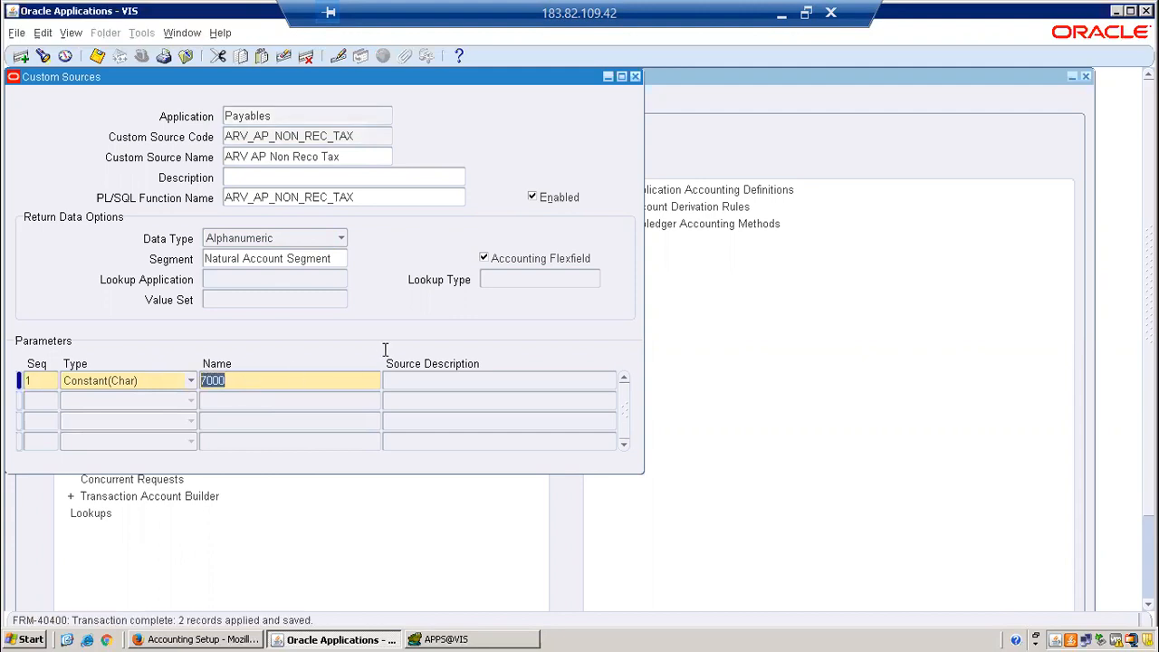
# - Review the function code in Toad, then go back to the custom source's name in Oracle Applications
pyautogui.click(499, 636)
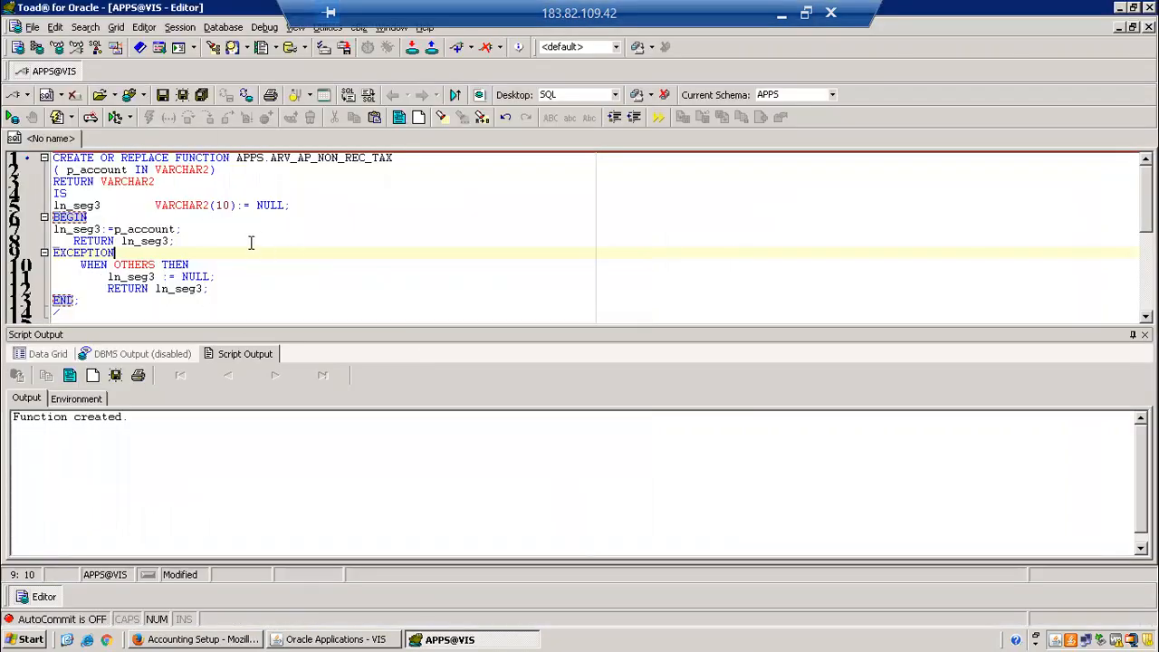
pyautogui.click(349, 640)
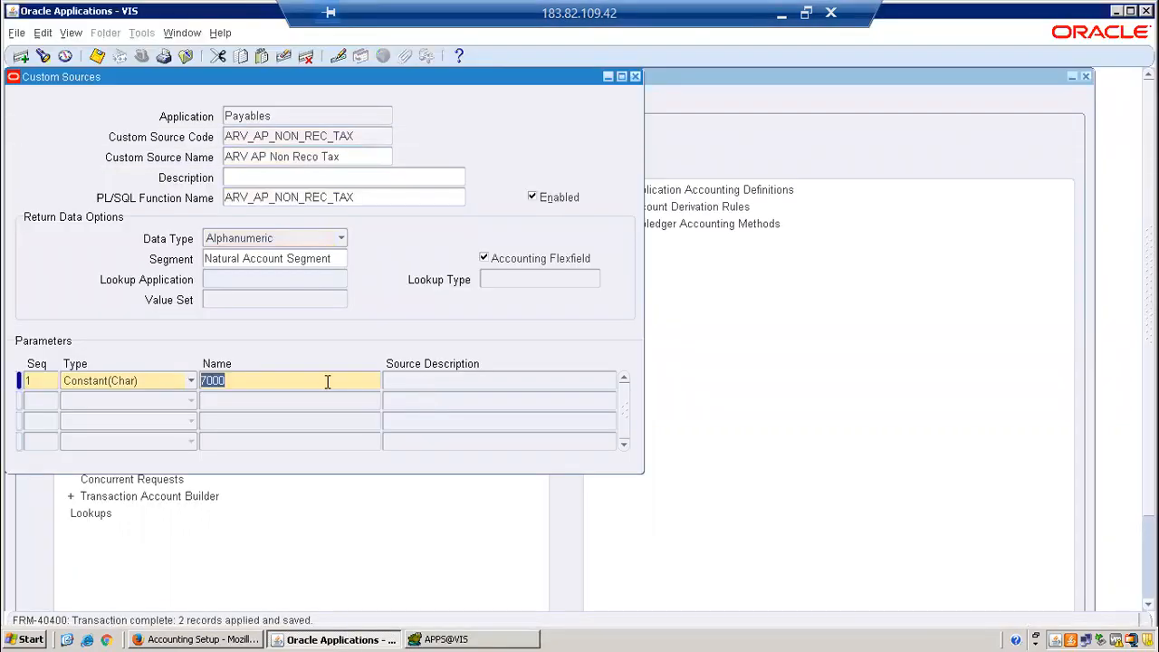
pyautogui.click(360, 158)
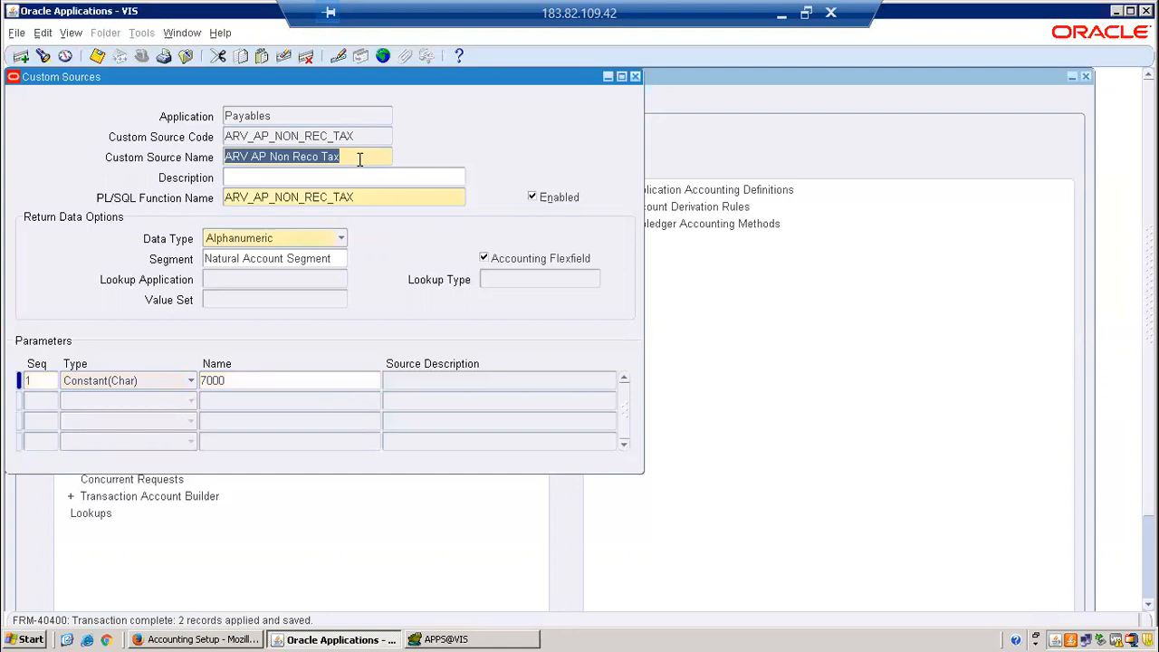
# - Close the custom source and find the Payables account derivation rule ARV ADR for Non Rec Tax
pyautogui.click(635, 77)
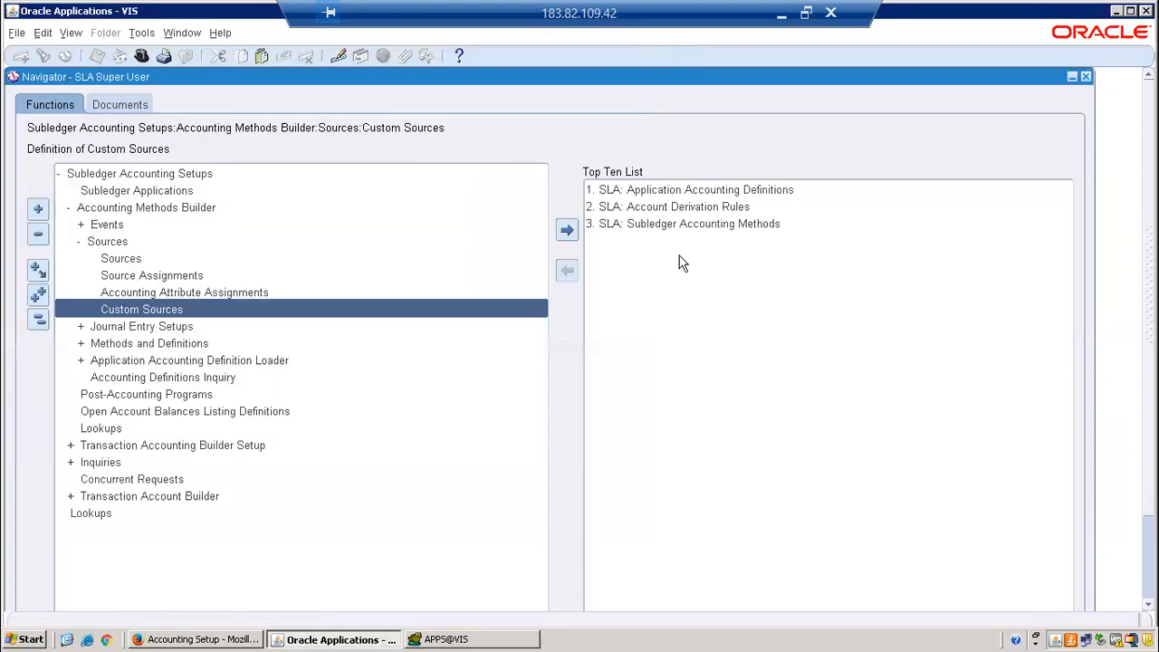
pyautogui.doubleClick(705, 208)
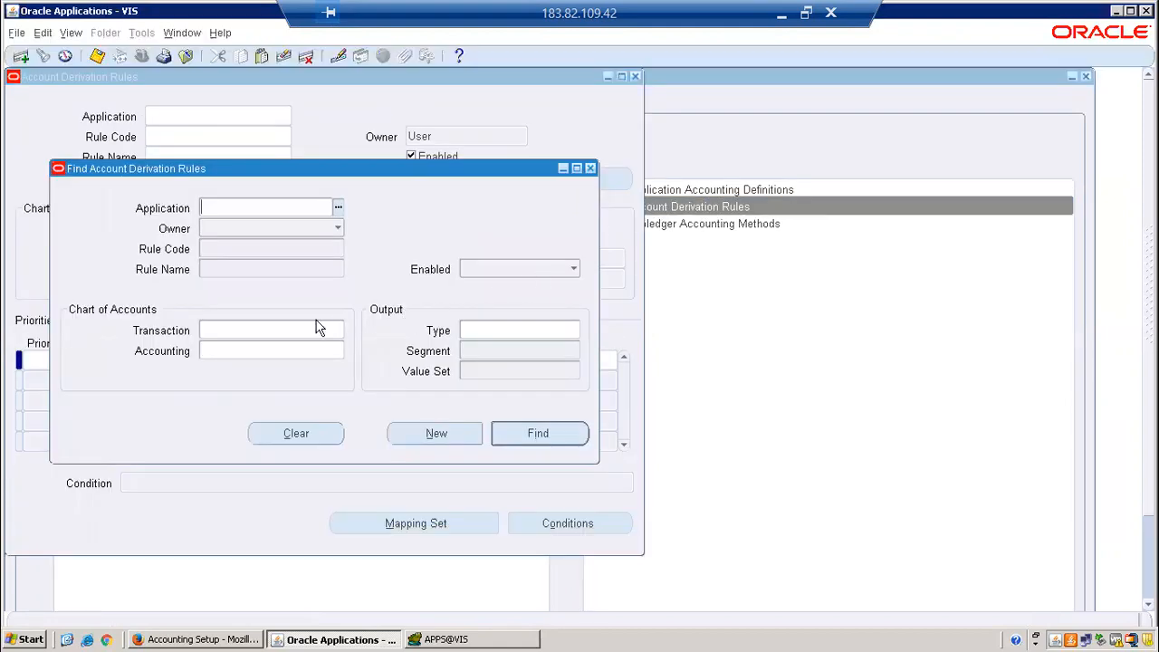
pyautogui.write('payables')
pyautogui.press('Tab')
pyautogui.click(221, 269)
pyautogui.write('AR')
pyautogui.press('Tab')
pyautogui.press('Return')
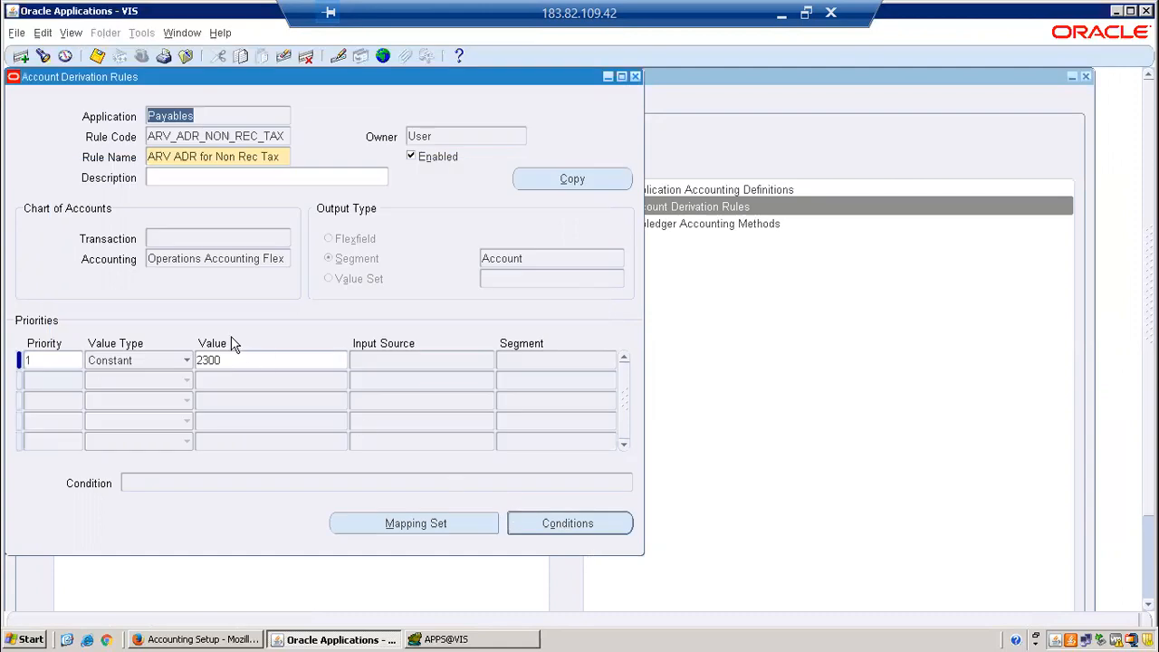
# - Open the conditions of the rule's priority 1 and add sequence 1 with Invoice Distribution Account as the source
pyautogui.click(233, 360)
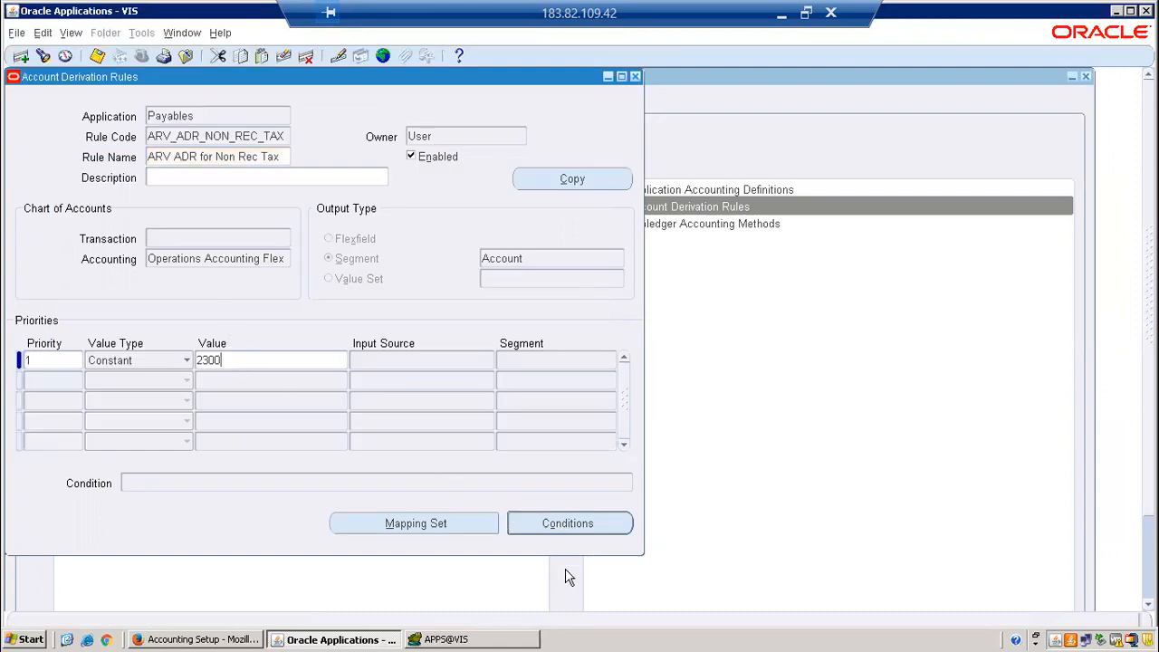
pyautogui.click(620, 532)
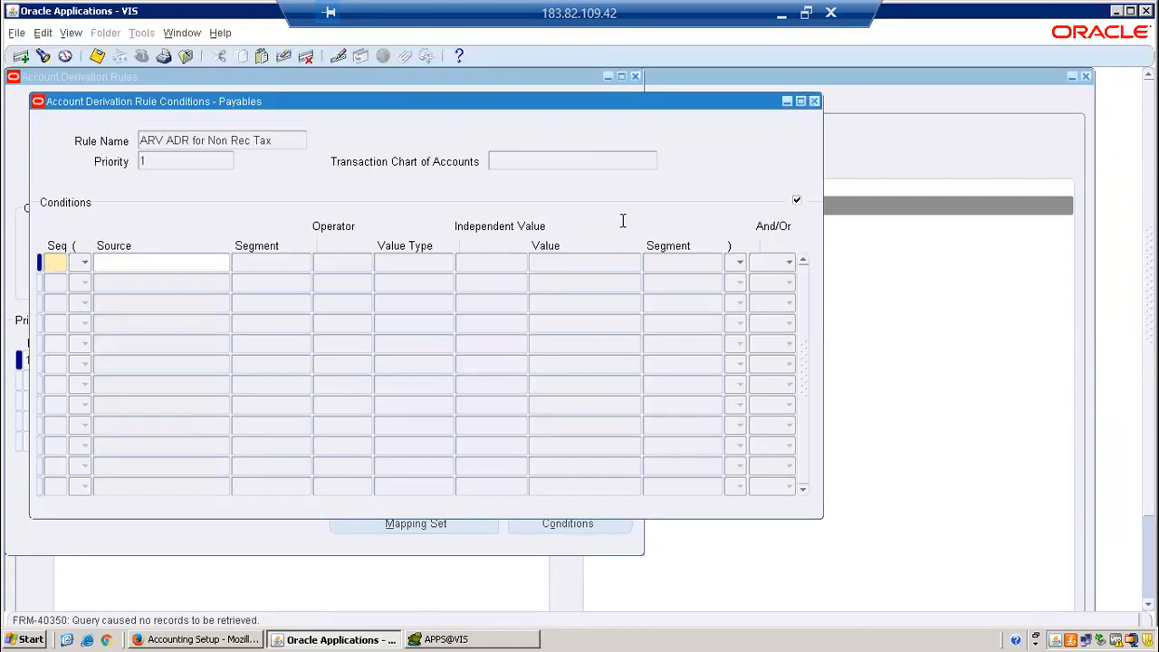
pyautogui.write('1')
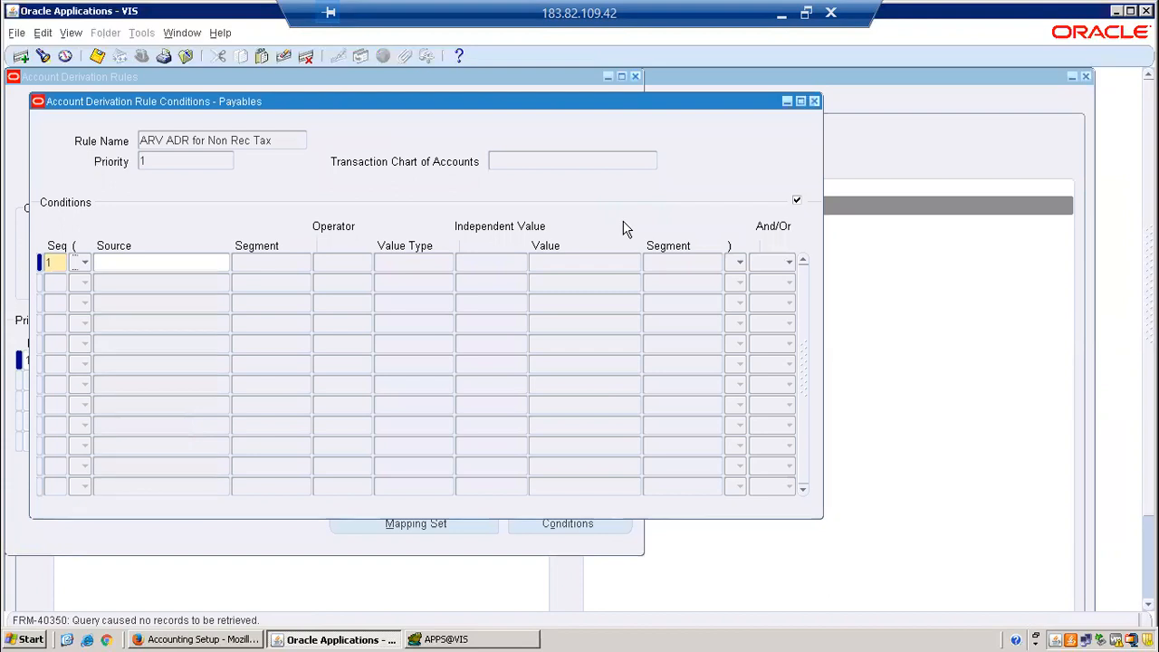
pyautogui.press('Tab')
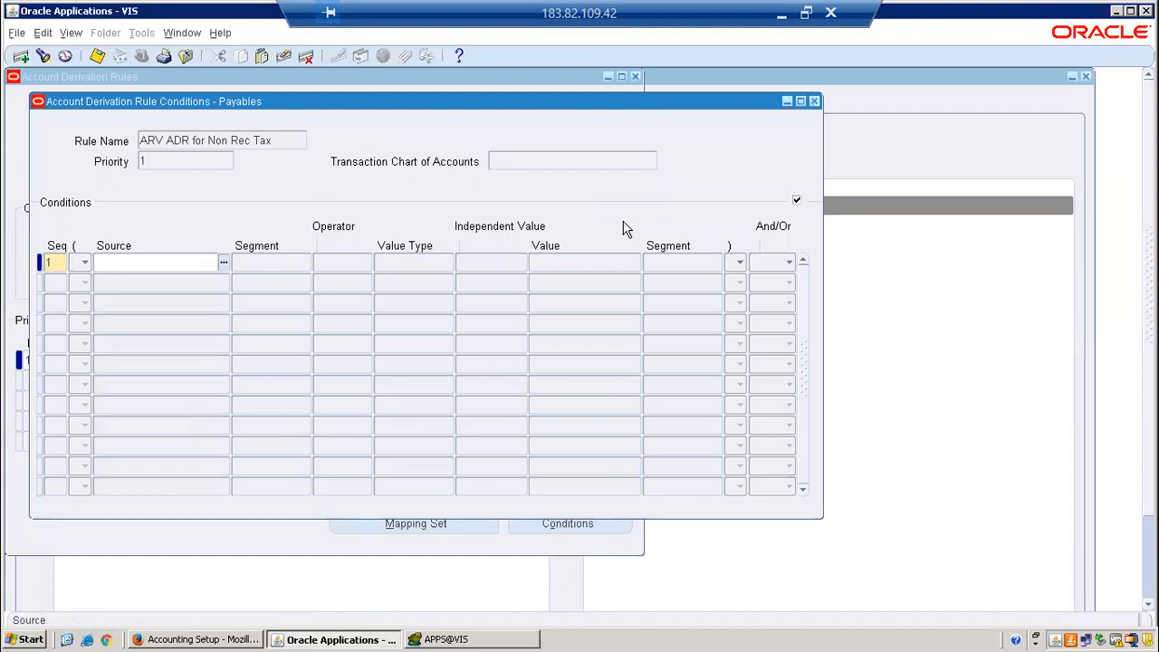
pyautogui.write('invoice%Dist%Acc%')
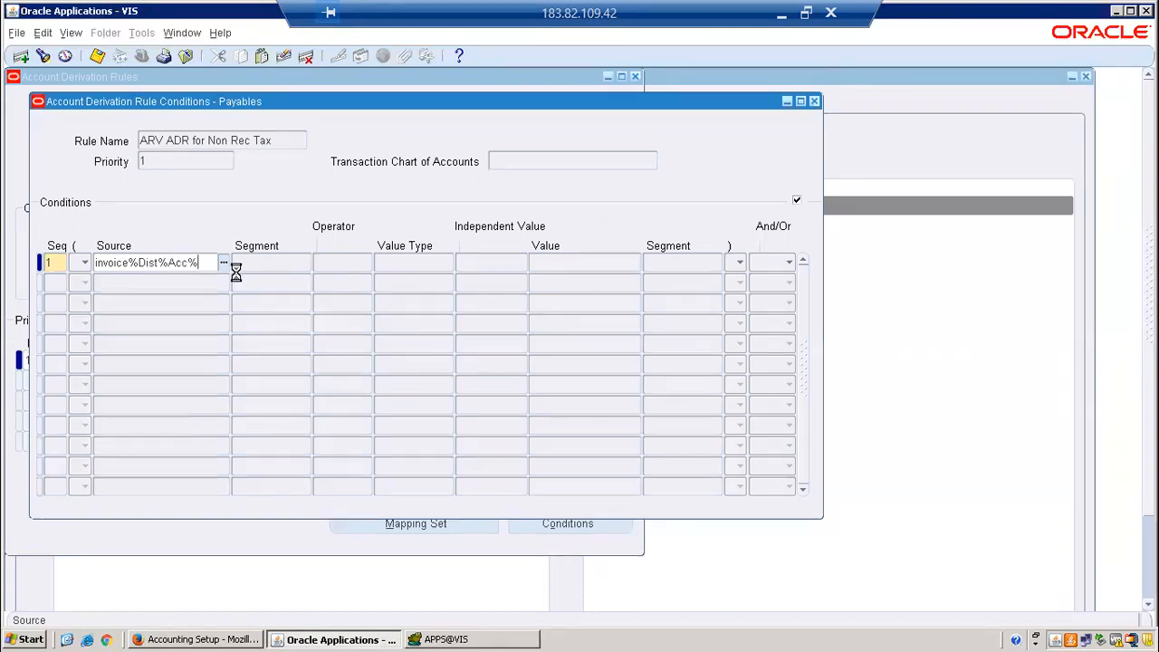
pyautogui.press('Tab')
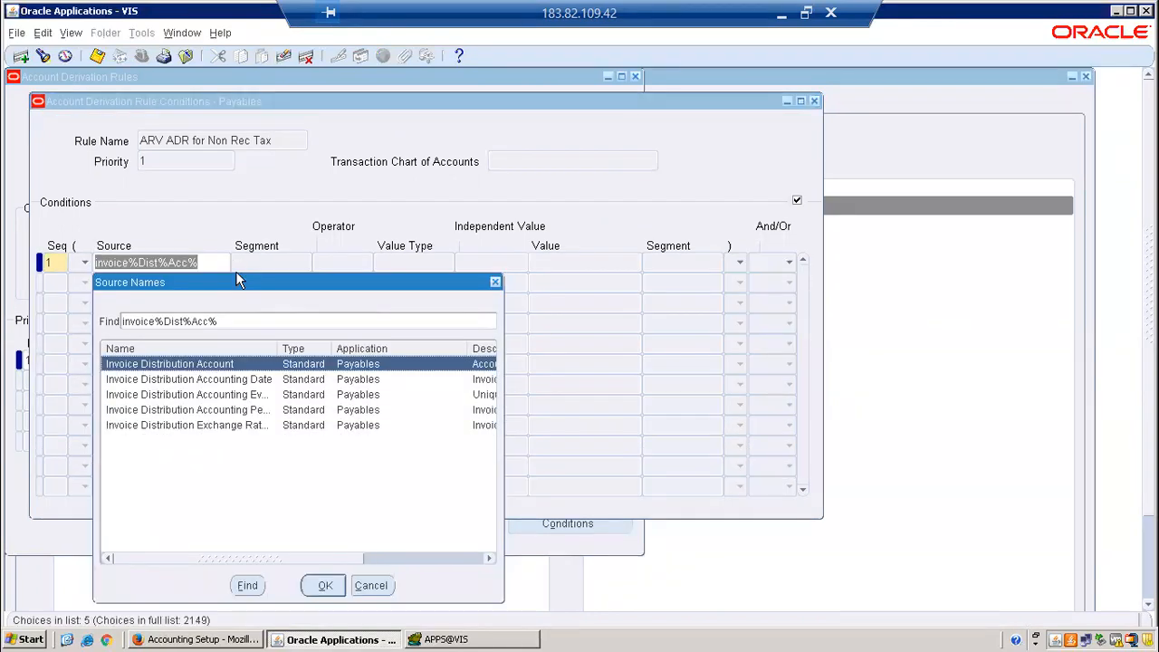
pyautogui.press('Return')
pyautogui.moveTo(553, 103); pyautogui.dragTo(865, 140)
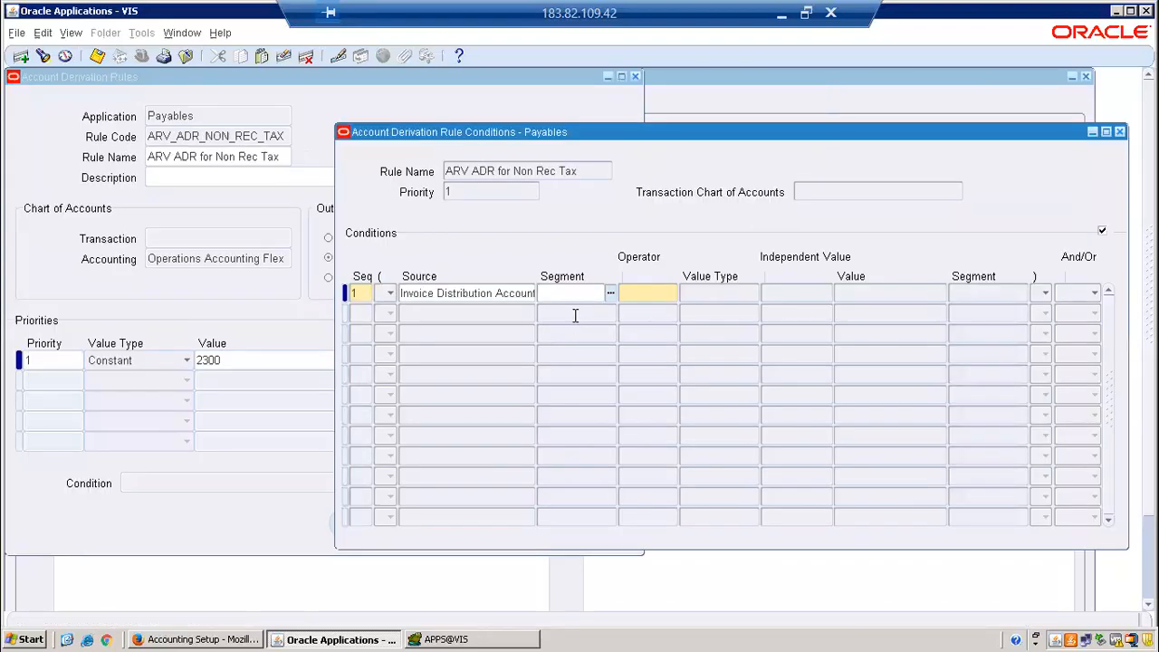
# - Set the condition's segment to Natural Account, its operator to > and its value type to Source
pyautogui.write('Natural Account')
pyautogui.press('Tab')
pyautogui.write('>')
pyautogui.write('Source')
pyautogui.press('Tab')
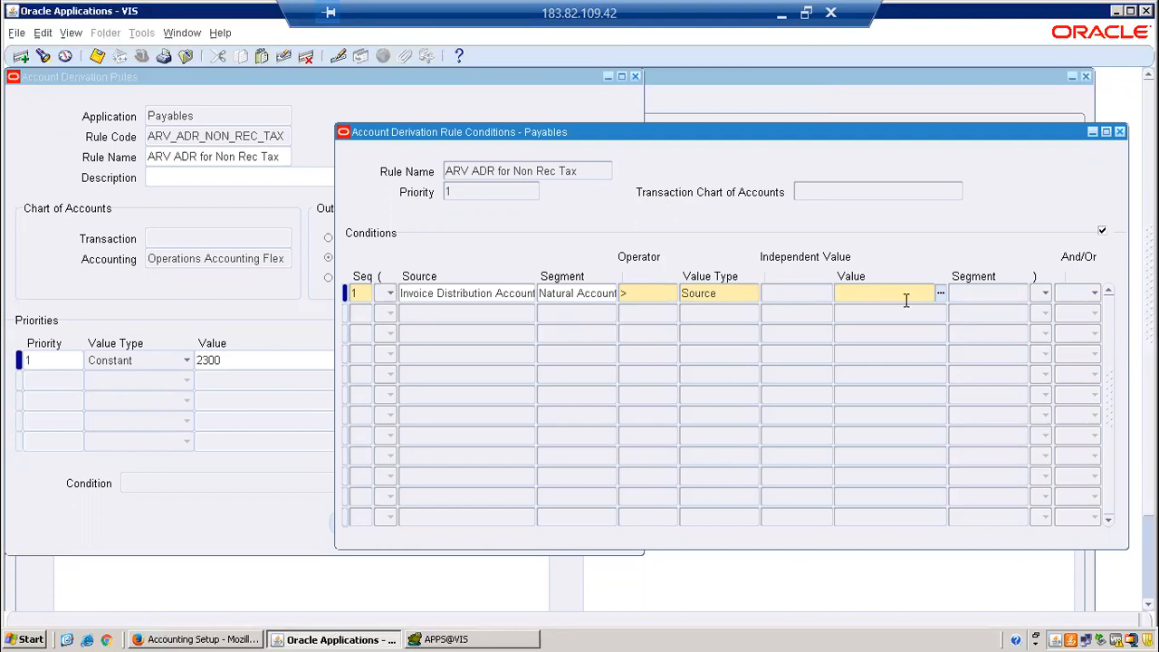
# - Choose the custom source ARV AP Non Reco Tax as the comparison value, then save and close the conditions
pyautogui.click(942, 294)
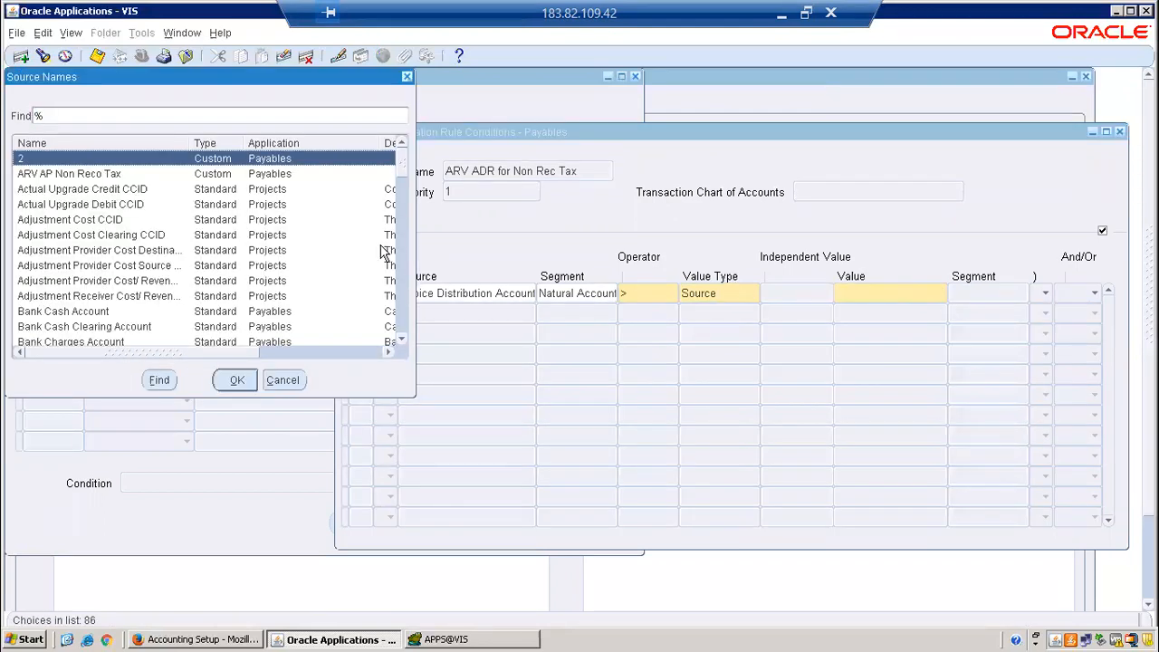
pyautogui.click(124, 173)
pyautogui.click(235, 380)
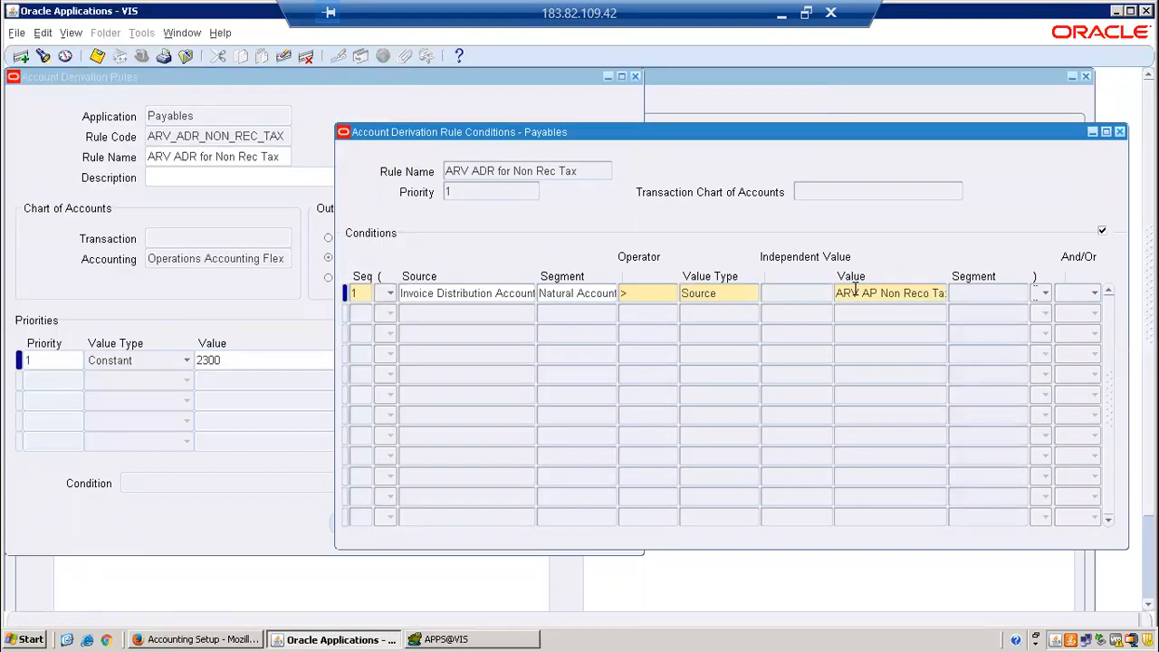
pyautogui.hotkey('ctrl', 's')
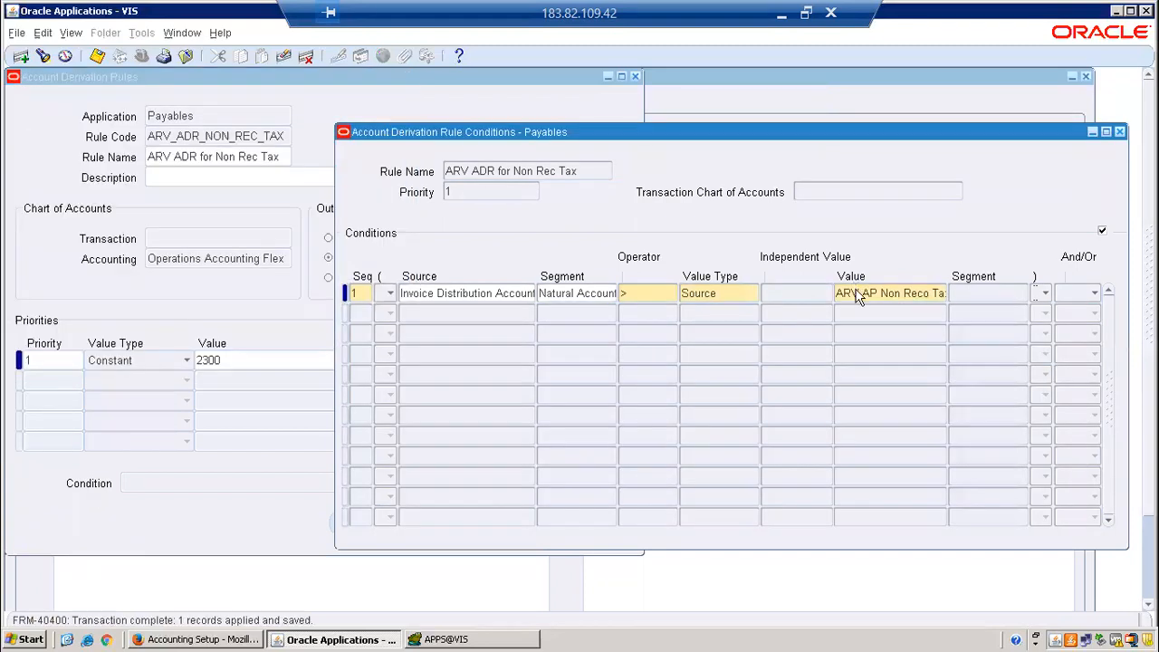
pyautogui.click(1120, 132)
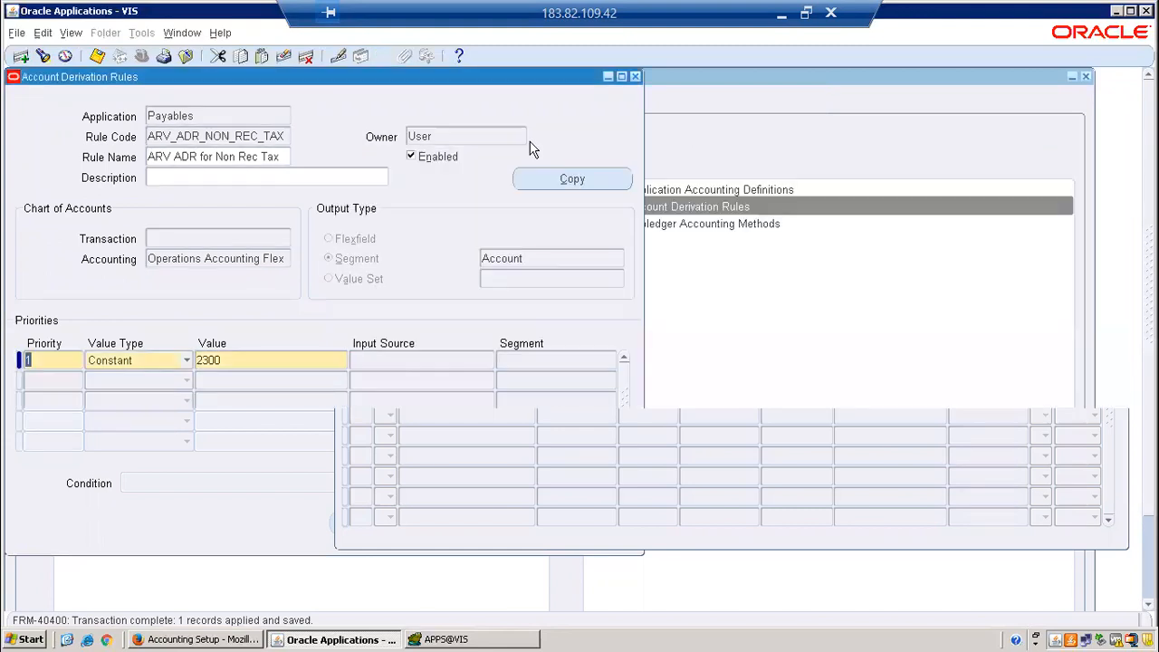
# - Review the saved condition of ARV ADR for Non Rec Tax, then close the account derivation rule
pyautogui.tripleClick(284, 156)
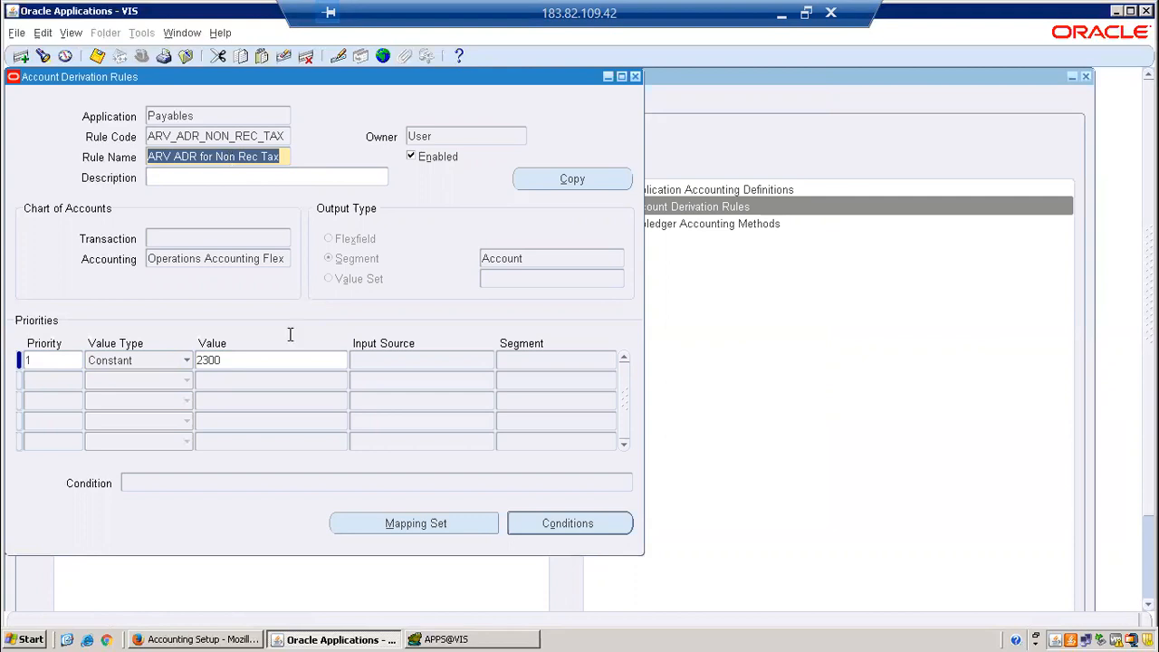
pyautogui.click(598, 521)
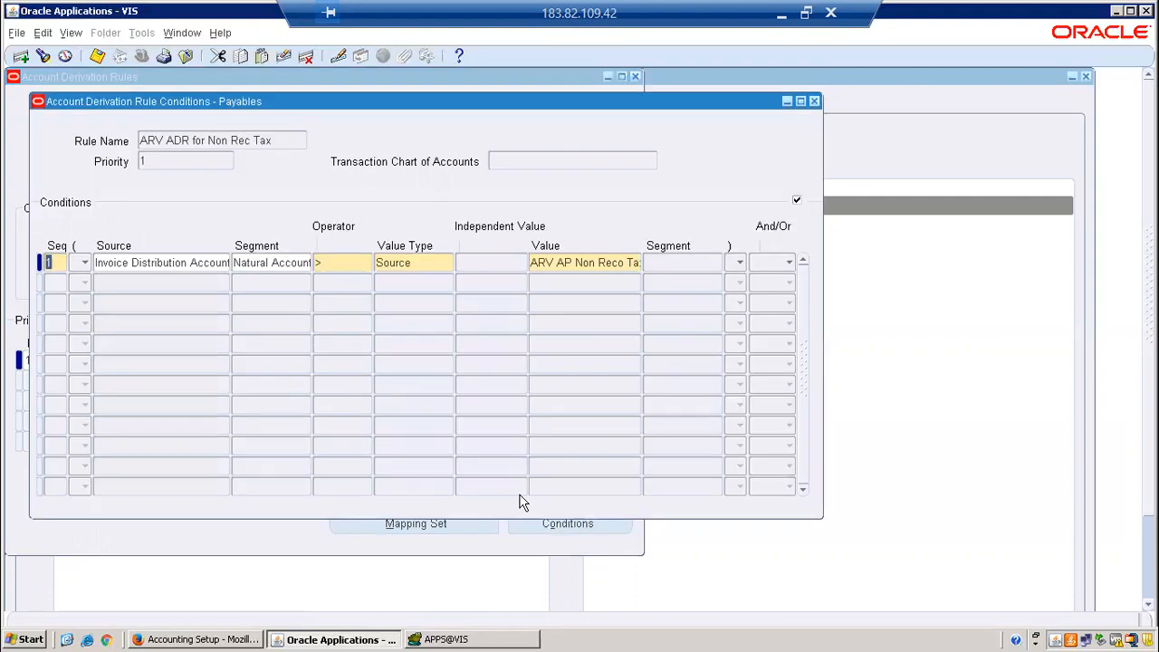
pyautogui.moveTo(564, 106); pyautogui.dragTo(949, 125)
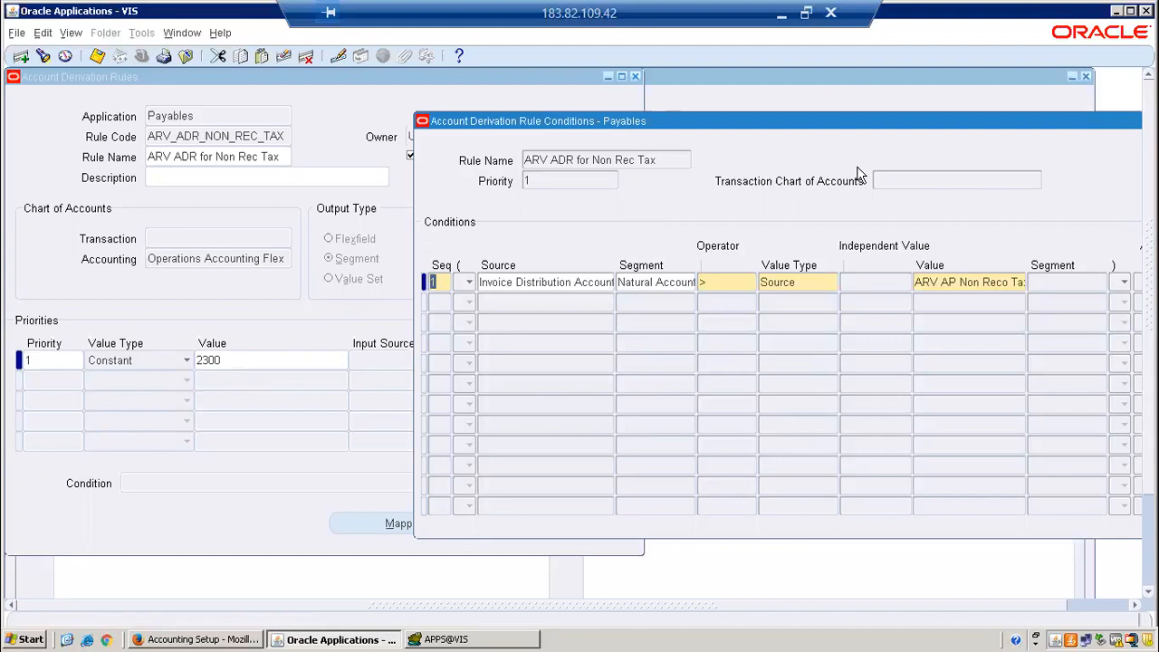
pyautogui.moveTo(1016, 125); pyautogui.dragTo(809, 151)
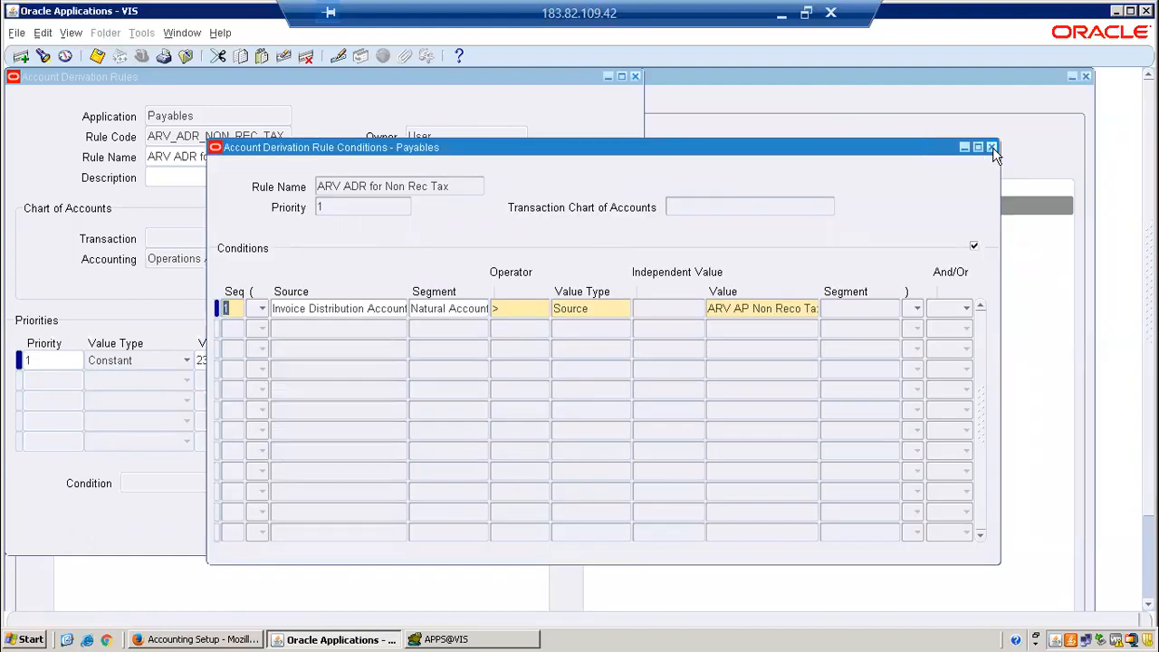
pyautogui.click(992, 147)
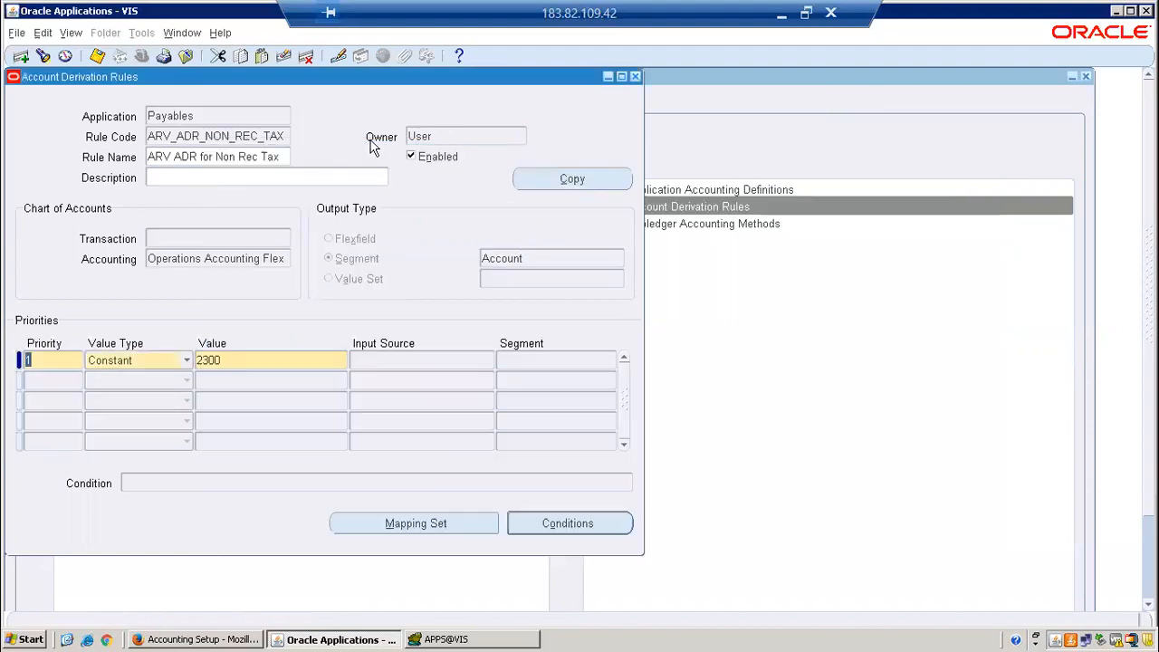
pyautogui.click(279, 161)
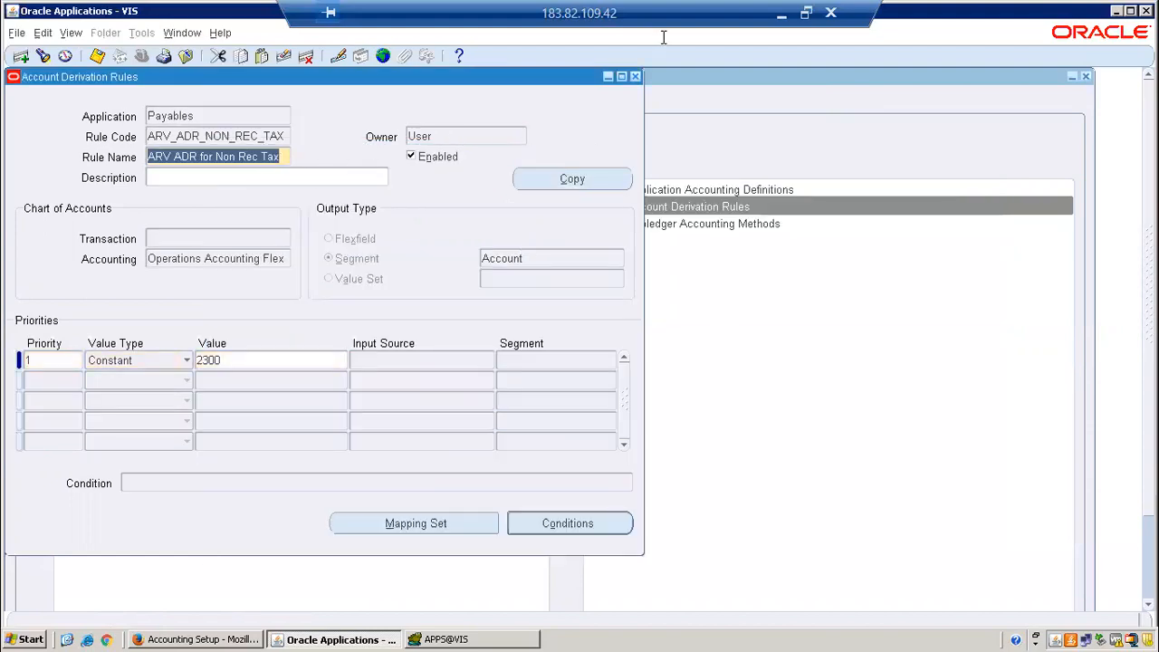
pyautogui.click(635, 77)
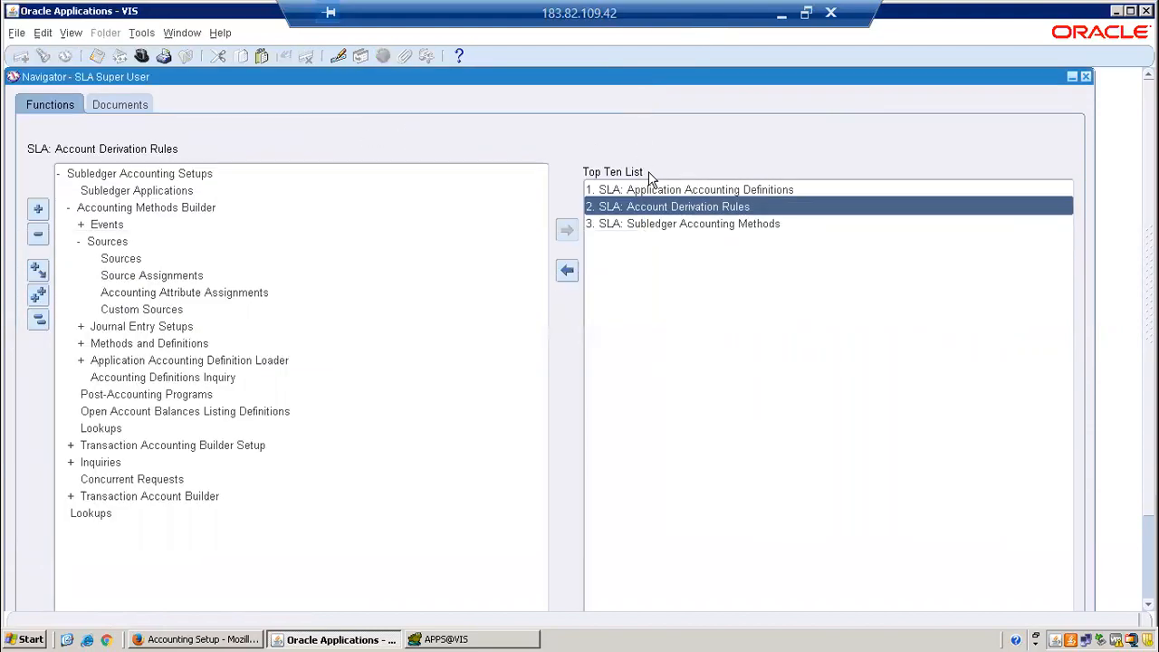
# - Find the Payables application accounting definition ARV AP Accrual
pyautogui.doubleClick(744, 189)
pyautogui.write('payables')
pyautogui.press('Tab')
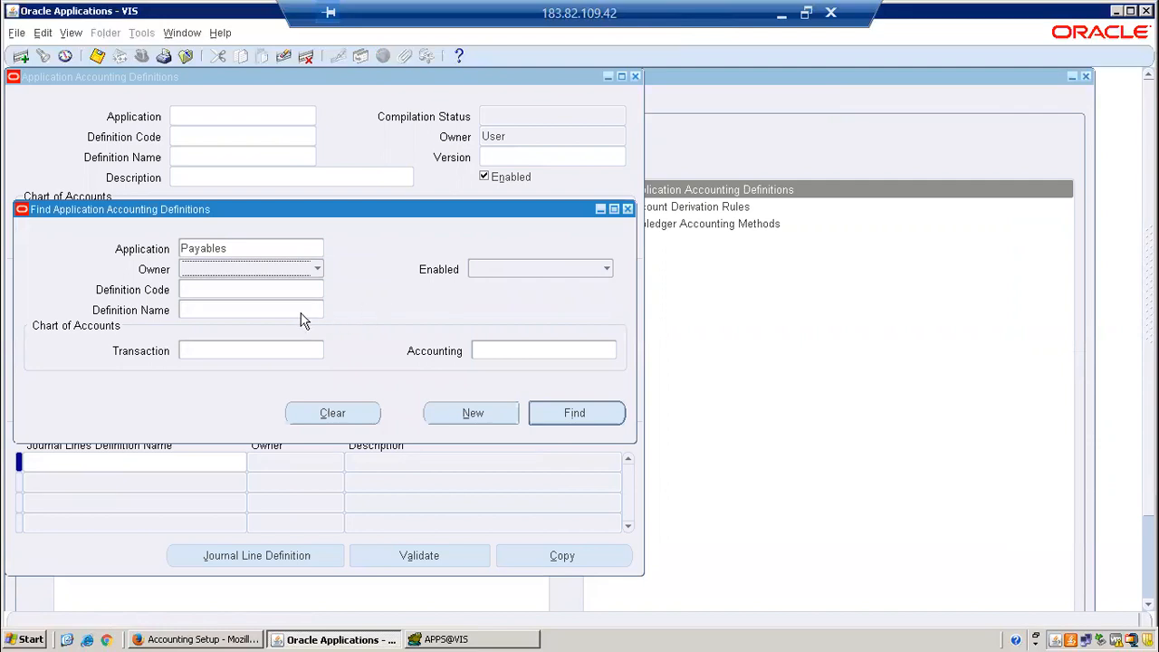
pyautogui.click(284, 308)
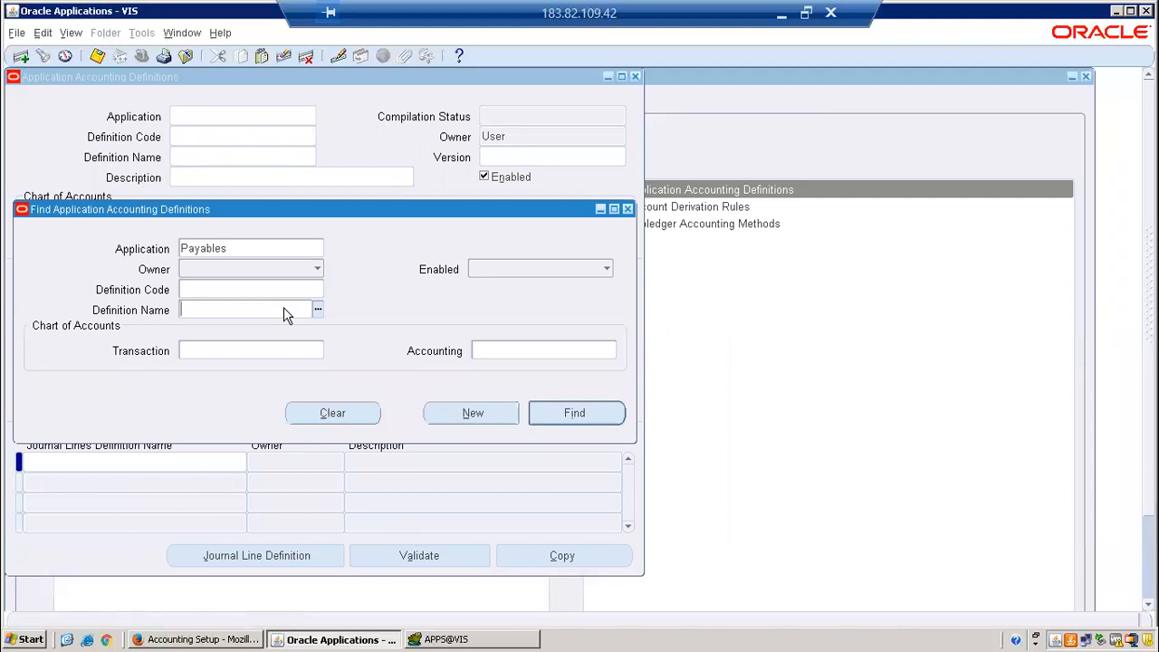
pyautogui.write('ARV%')
pyautogui.press('Tab')
pyautogui.press('Return')
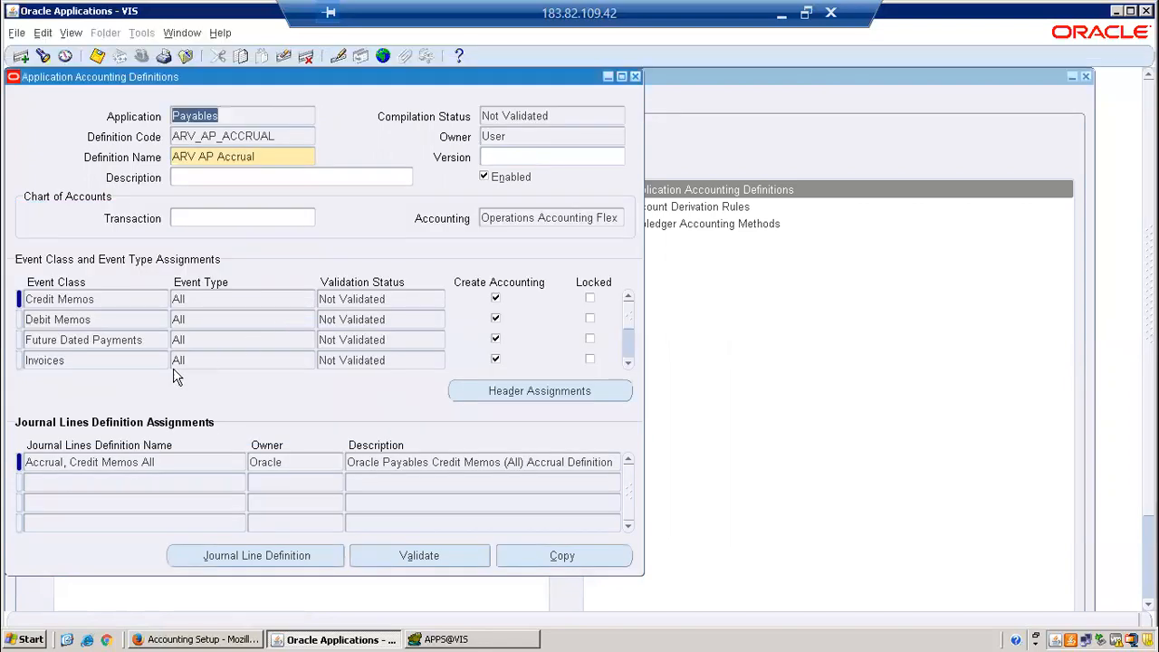
# - Open the ARV_JLD journal lines definition of the Invoices event class and select the ARV_JLT journal line type
pyautogui.click(115, 363)
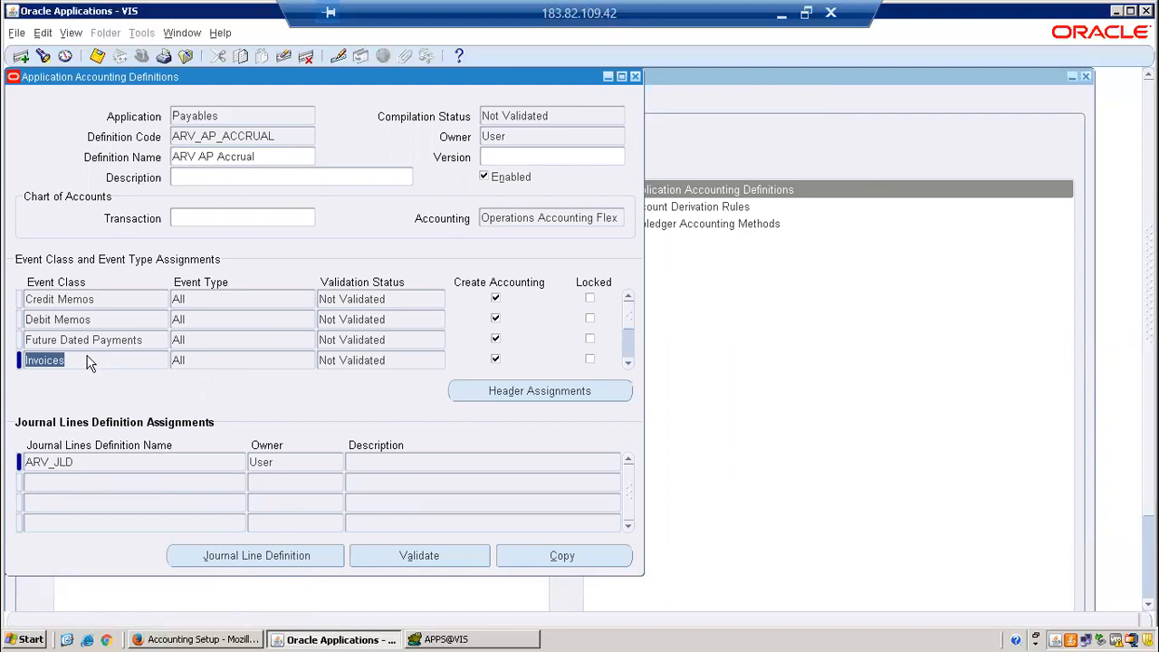
pyautogui.click(81, 459)
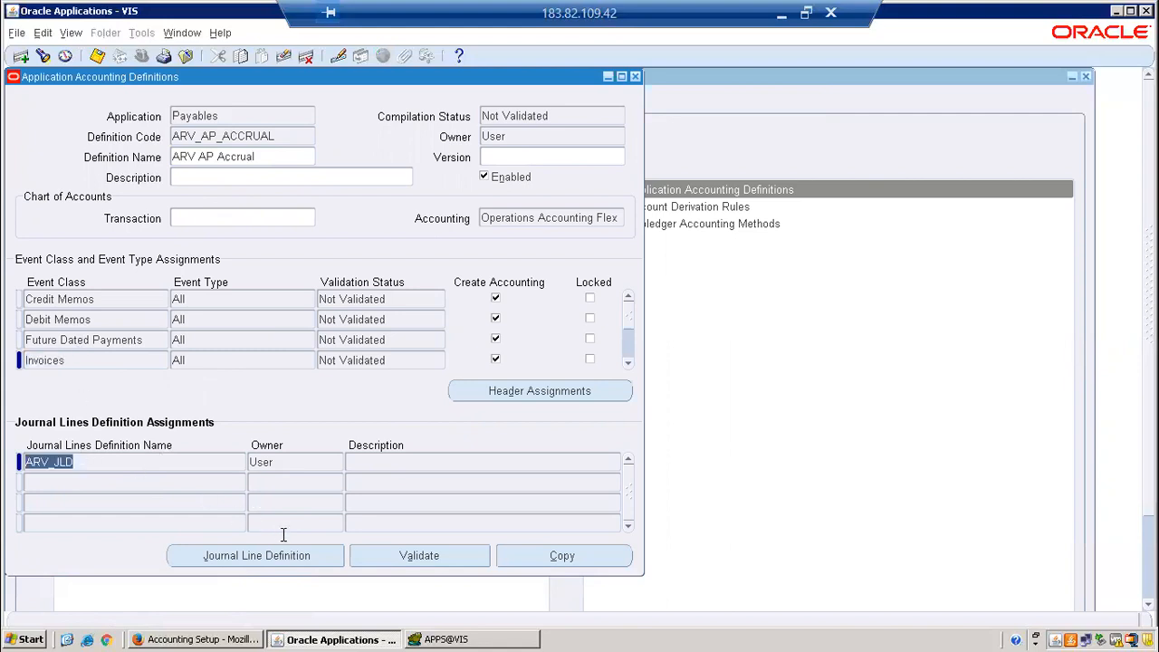
pyautogui.click(303, 559)
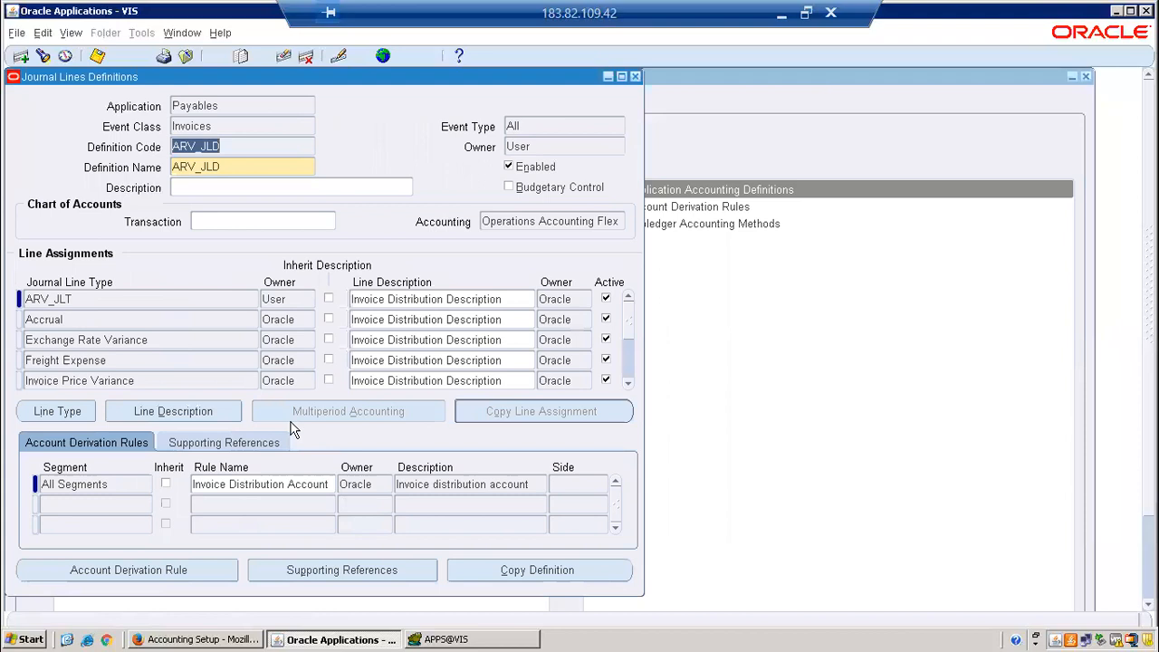
pyautogui.click(89, 306)
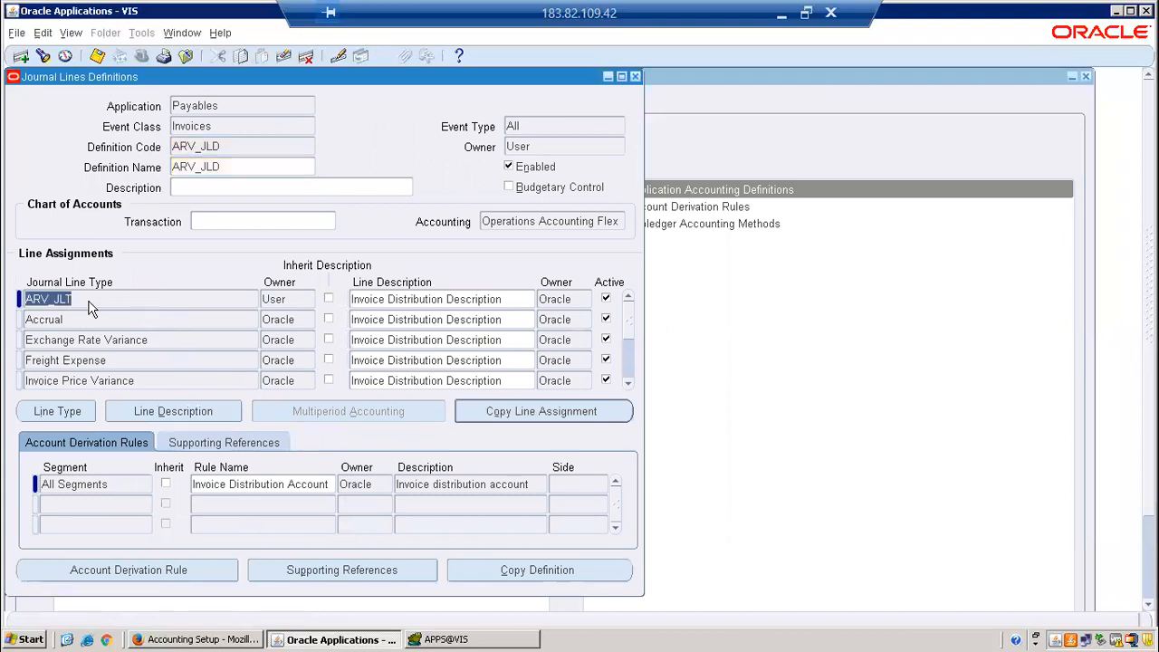
# - Add an Account segment row to ARV_JLT's derivation rules and assign it the rule ARV ADR for Non Rec Tax
pyautogui.click(140, 505)
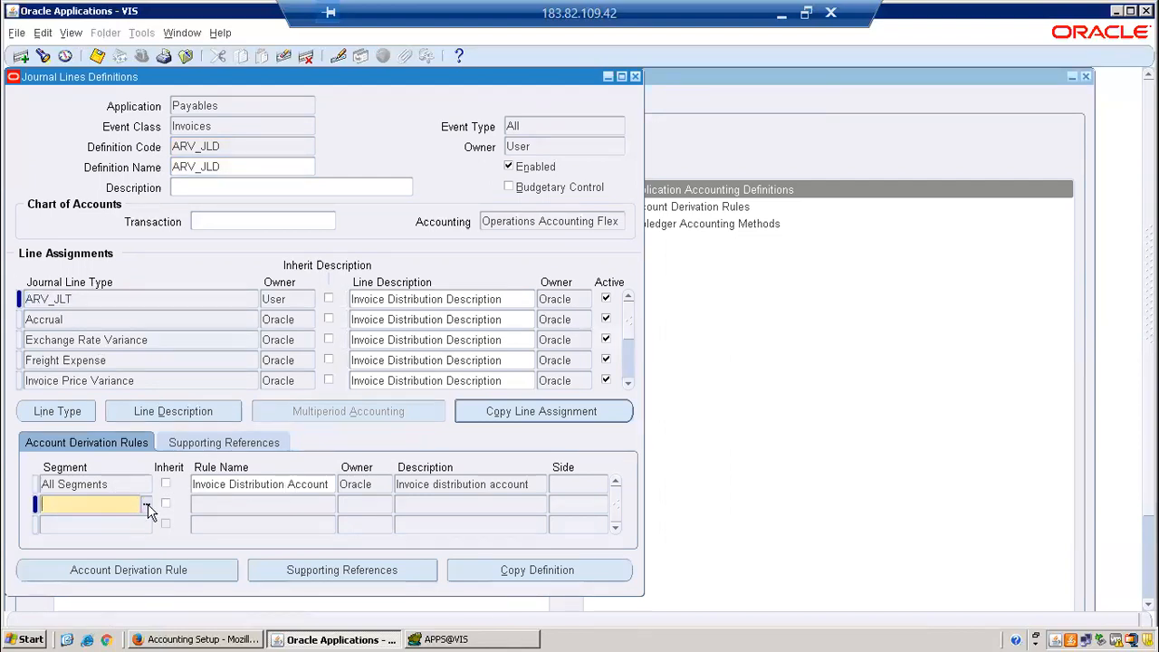
pyautogui.click(146, 506)
pyautogui.press('Down')
pyautogui.press('Down')
pyautogui.press('Down')
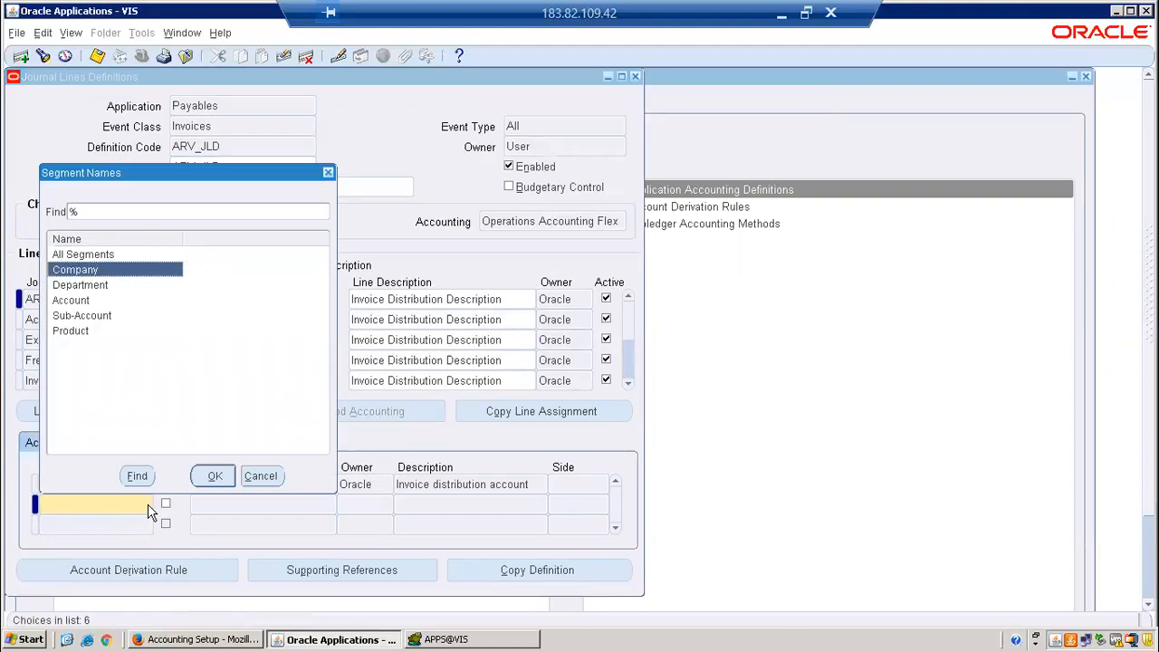
pyautogui.press('Return')
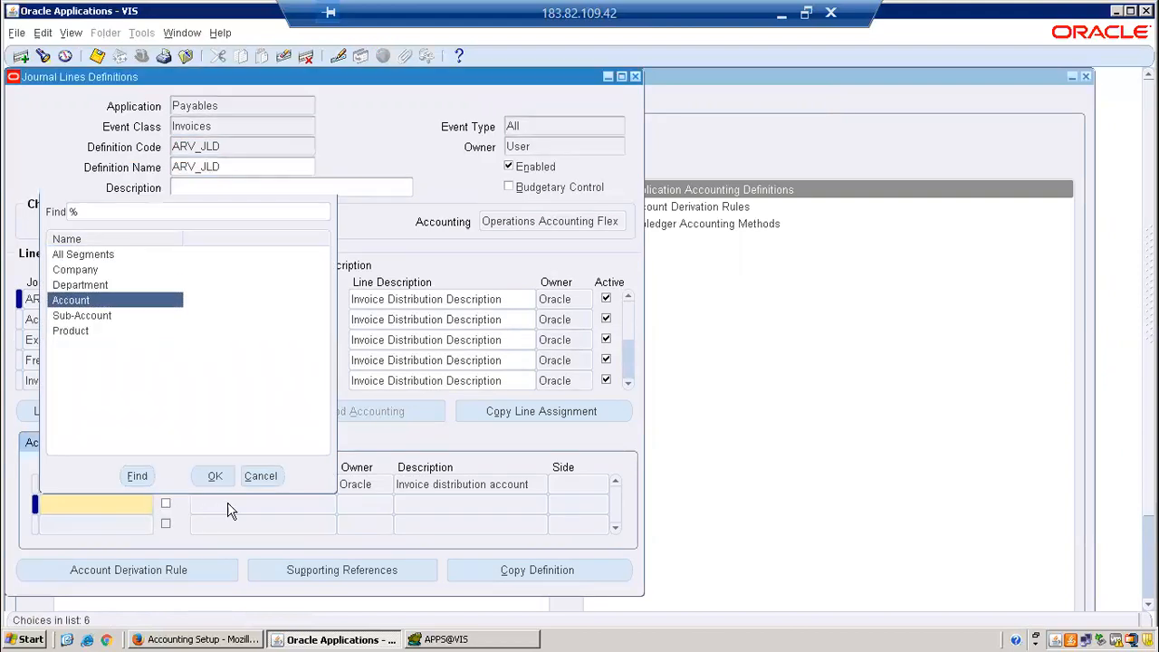
pyautogui.click(239, 505)
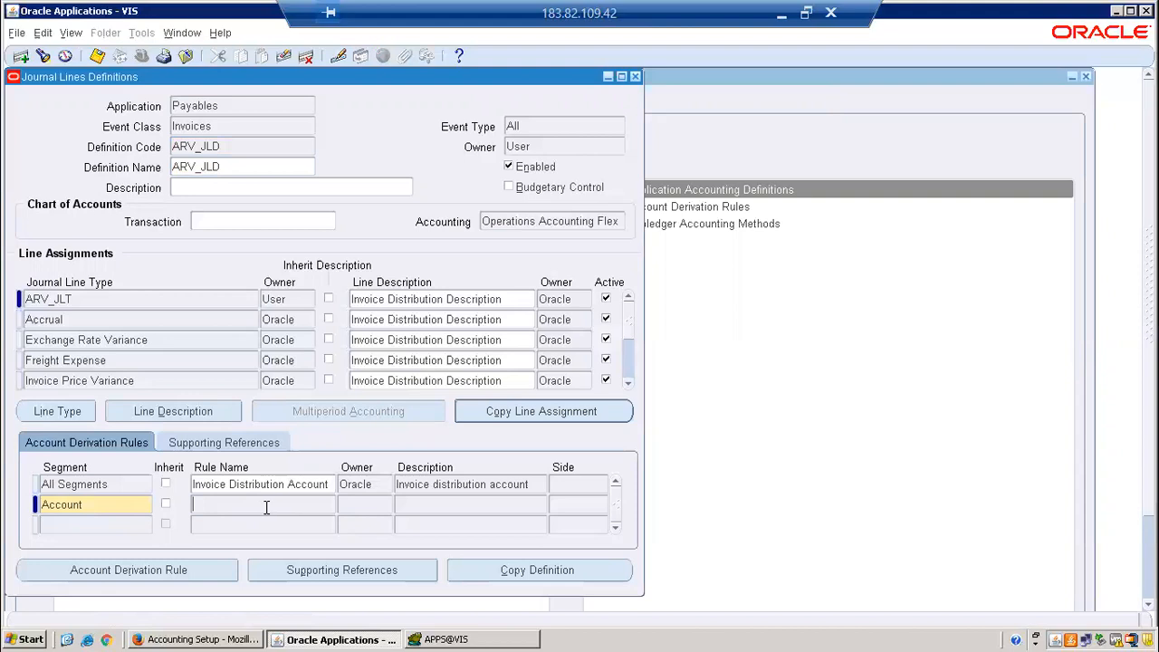
pyautogui.click(327, 505)
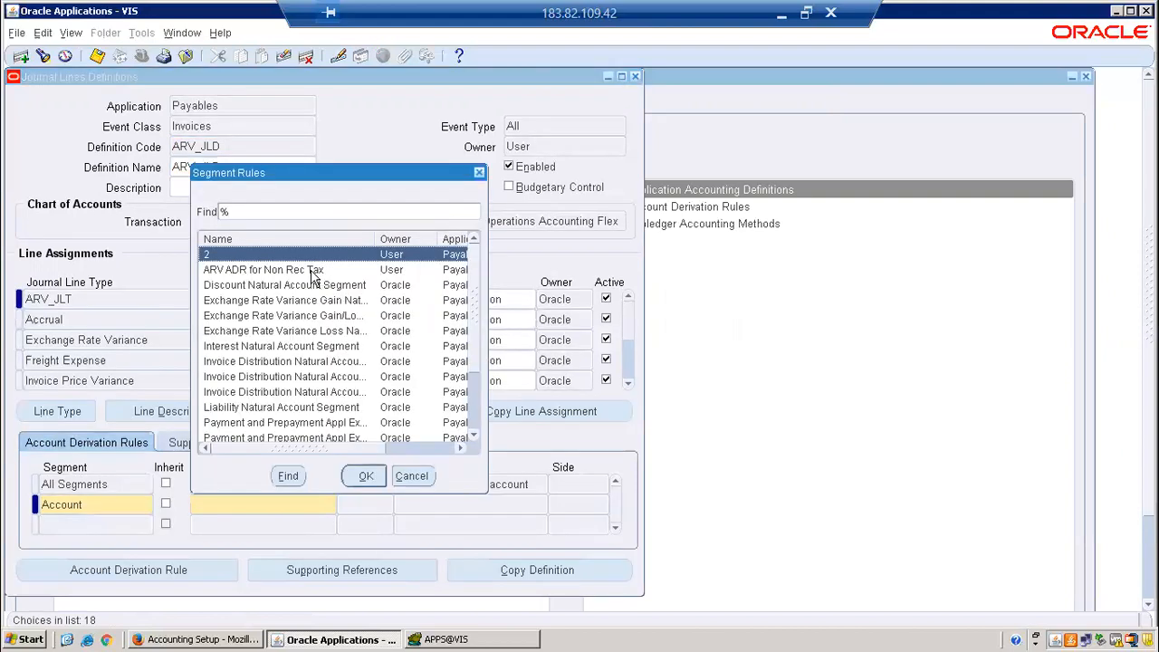
pyautogui.click(312, 270)
pyautogui.click(367, 475)
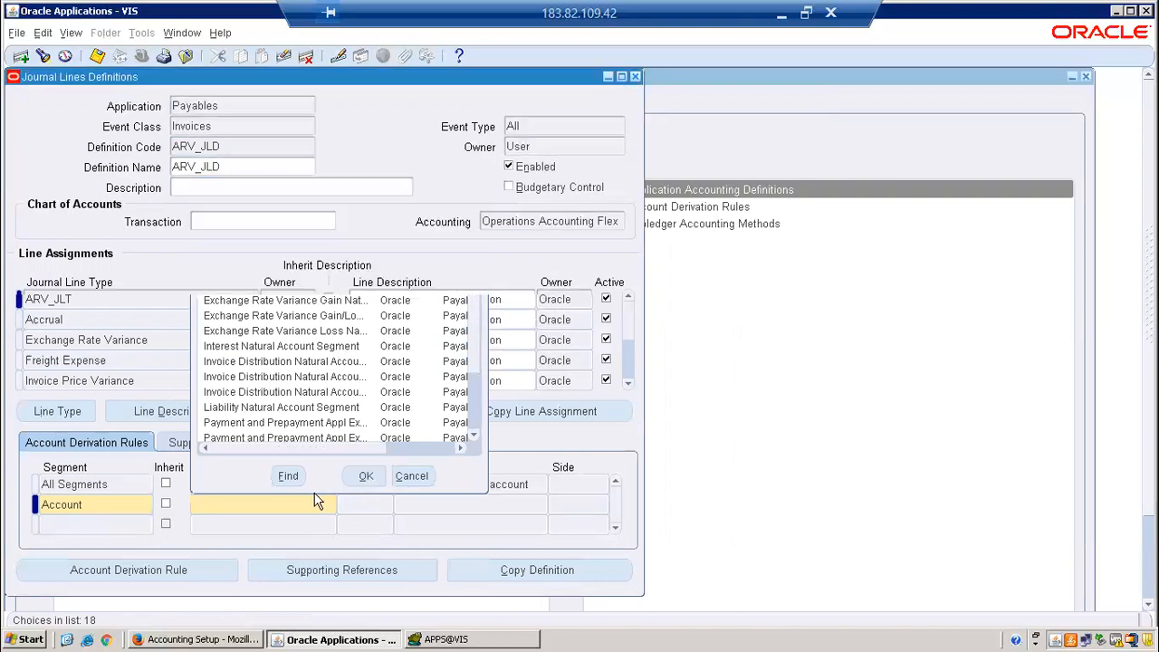
# - Save the ARV_JLD journal lines definition and check the All Segments and Account derivation rows of ARV_JLT
pyautogui.hotkey('ctrl', 's')
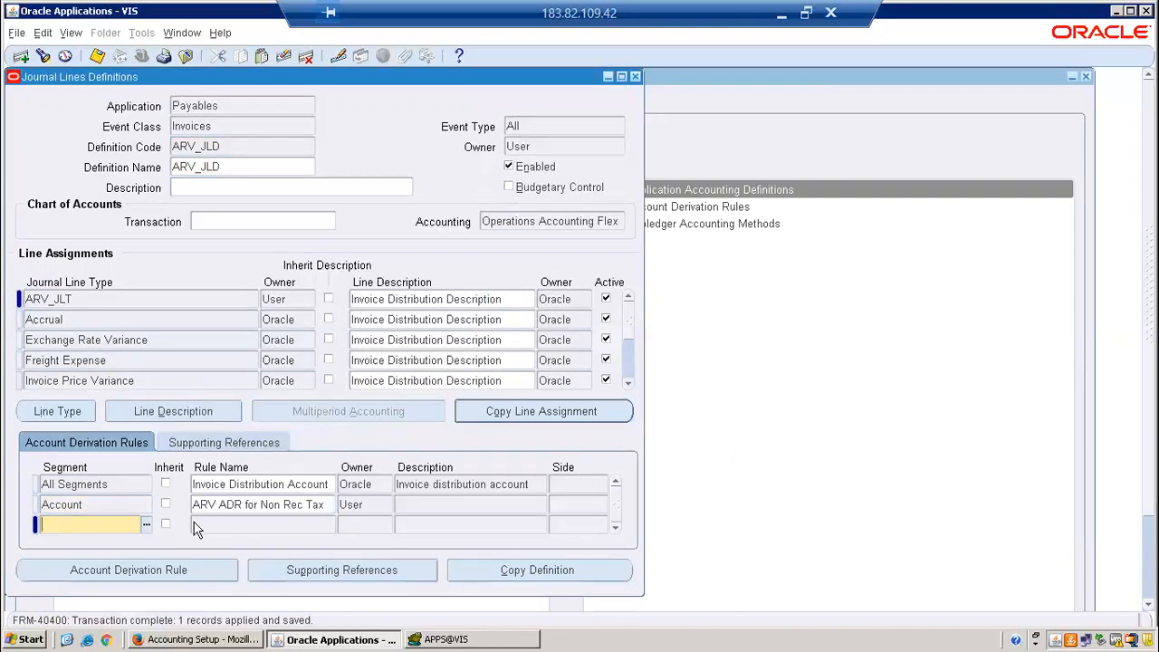
pyautogui.click(99, 509)
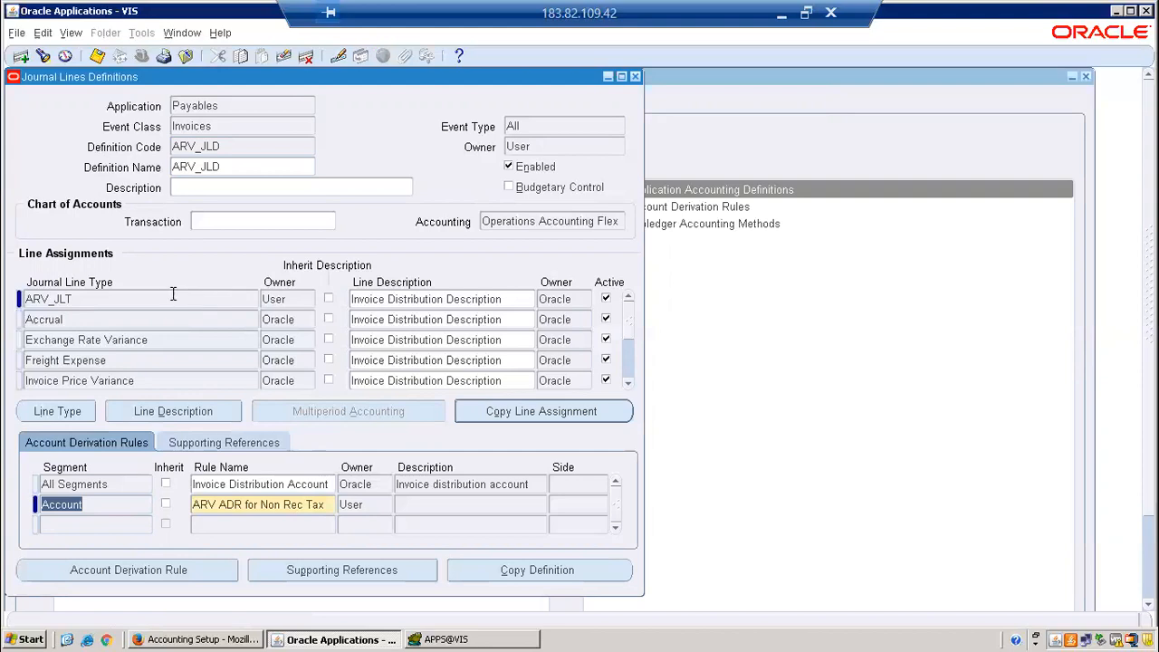
pyautogui.click(98, 299)
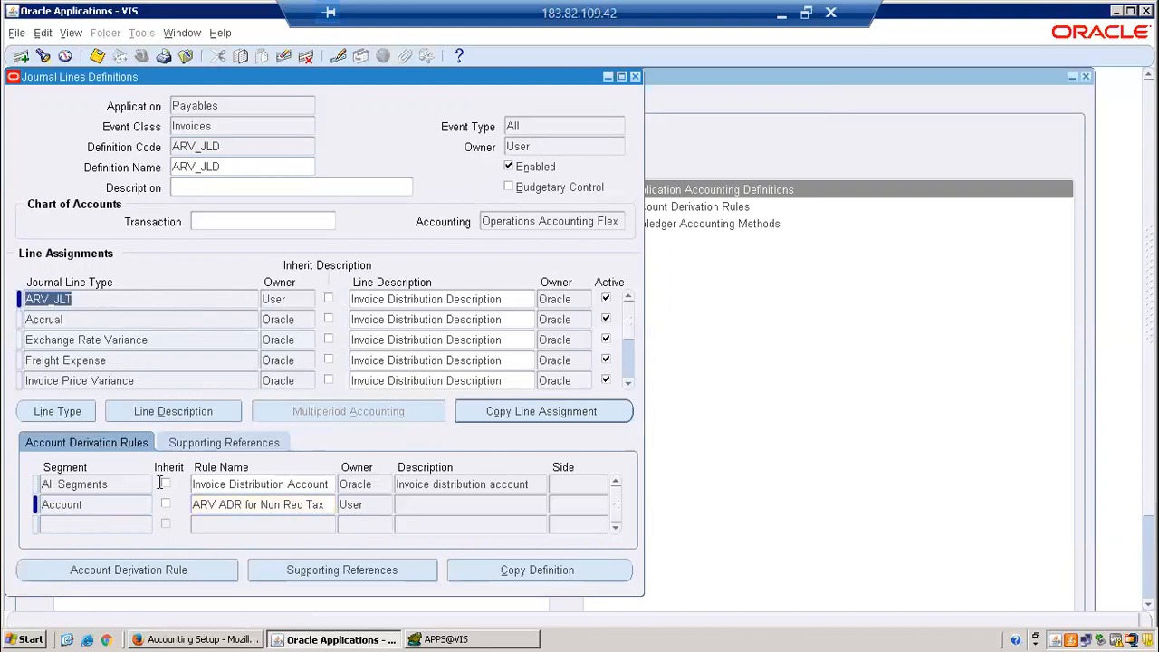
pyautogui.click(127, 483)
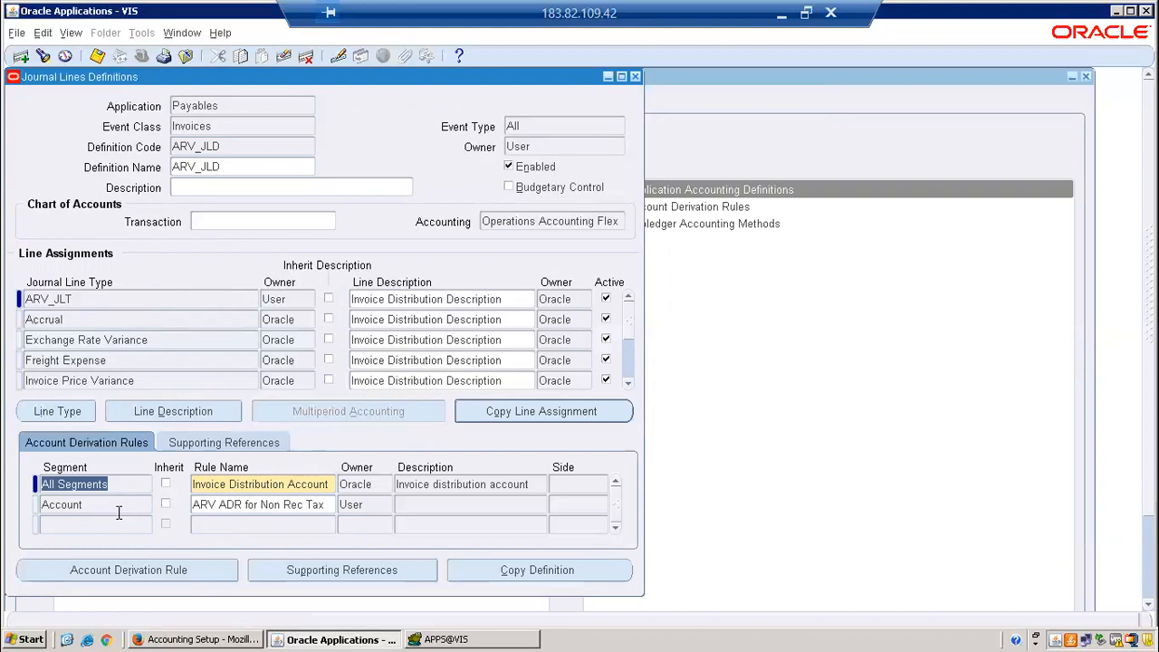
pyautogui.click(148, 505)
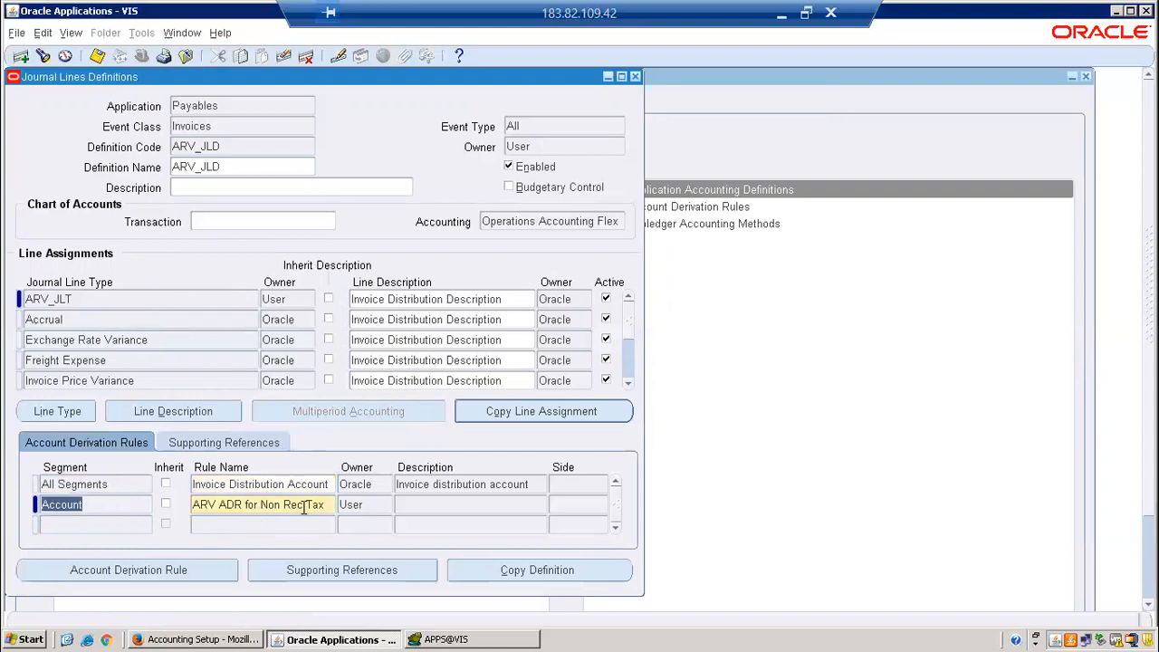
# - Review the derivation rule assigned to ARV_JLT's Account segment, then close the rule and the accounting definition windows
pyautogui.click(202, 574)
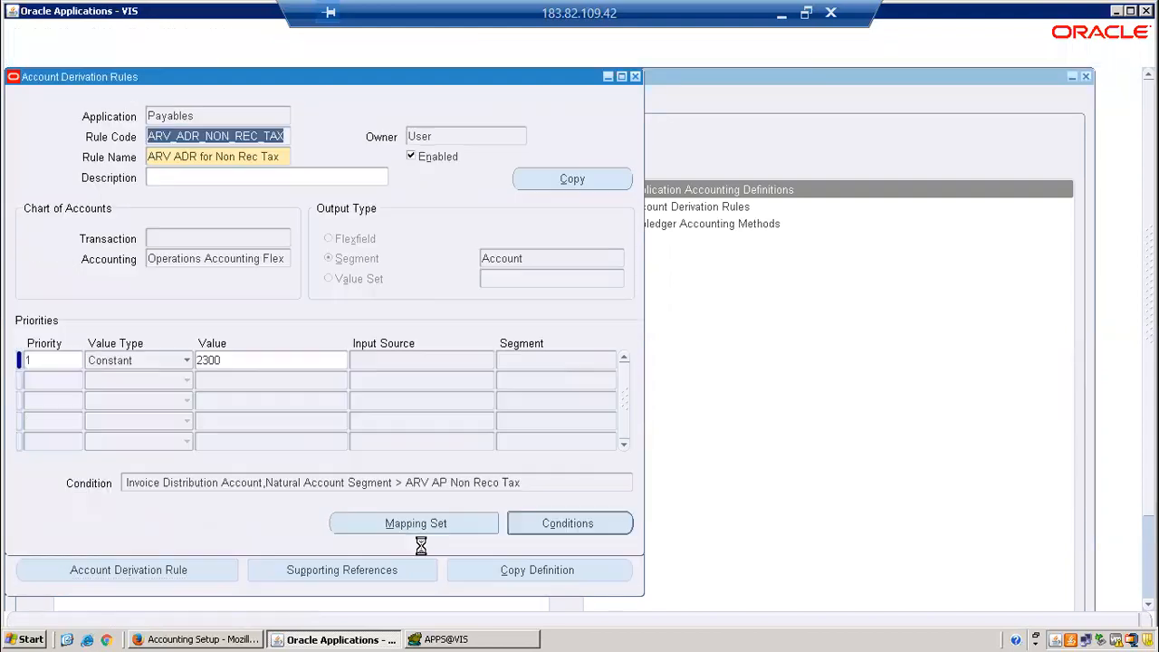
pyautogui.click(621, 525)
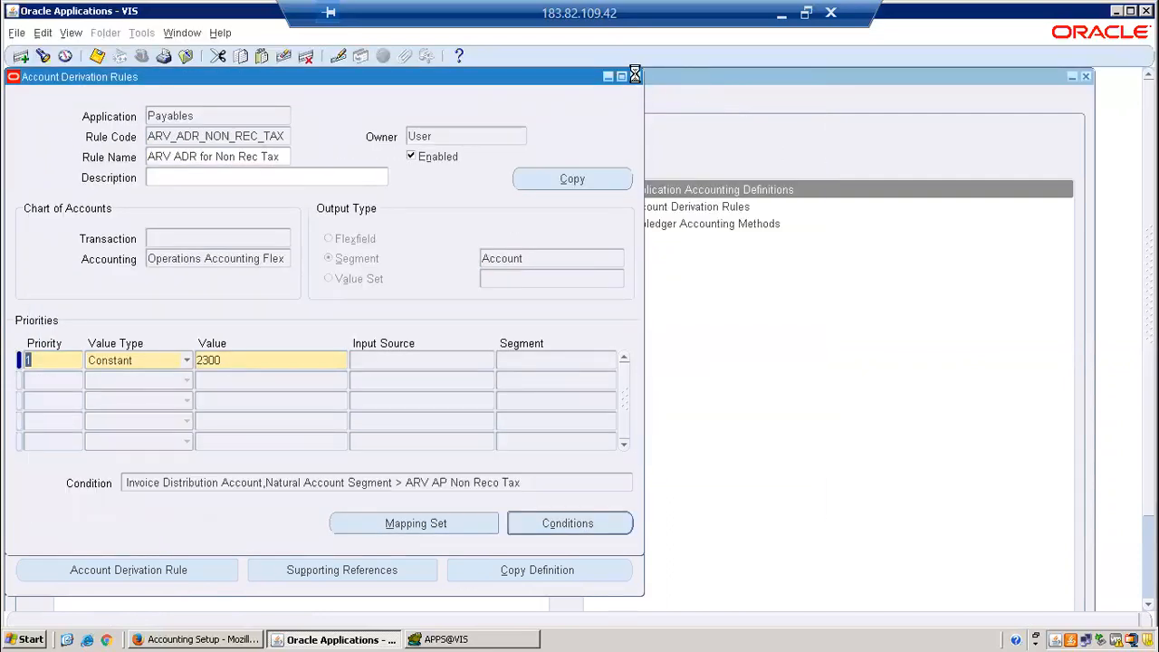
pyautogui.click(635, 76)
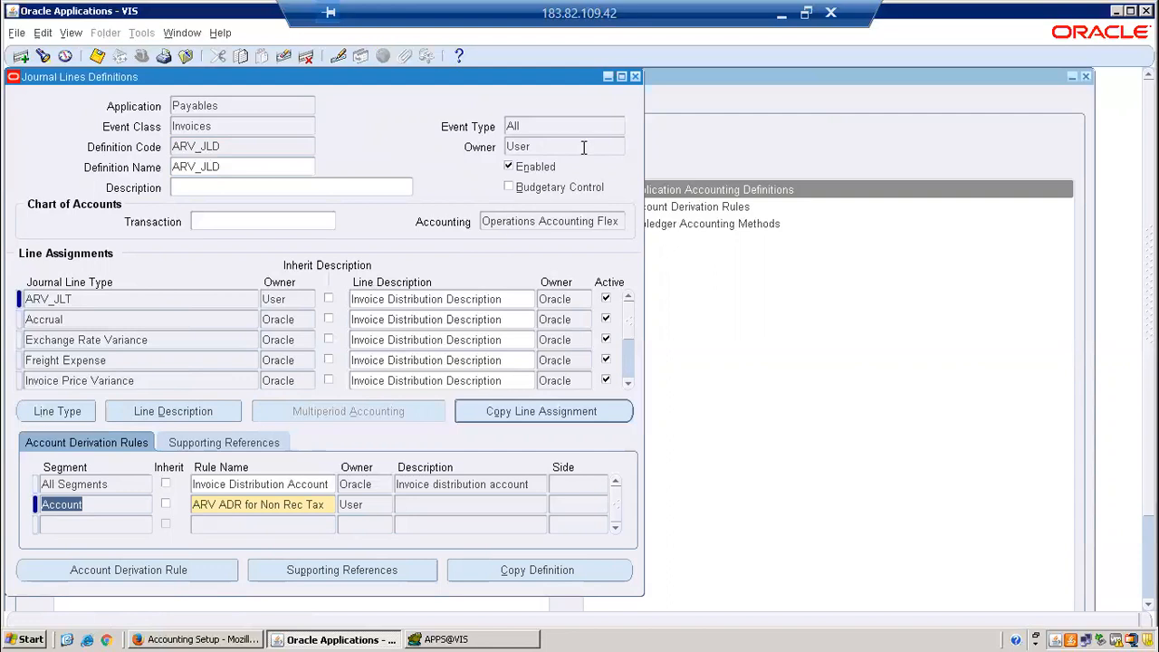
pyautogui.click(637, 77)
pyautogui.click(637, 77)
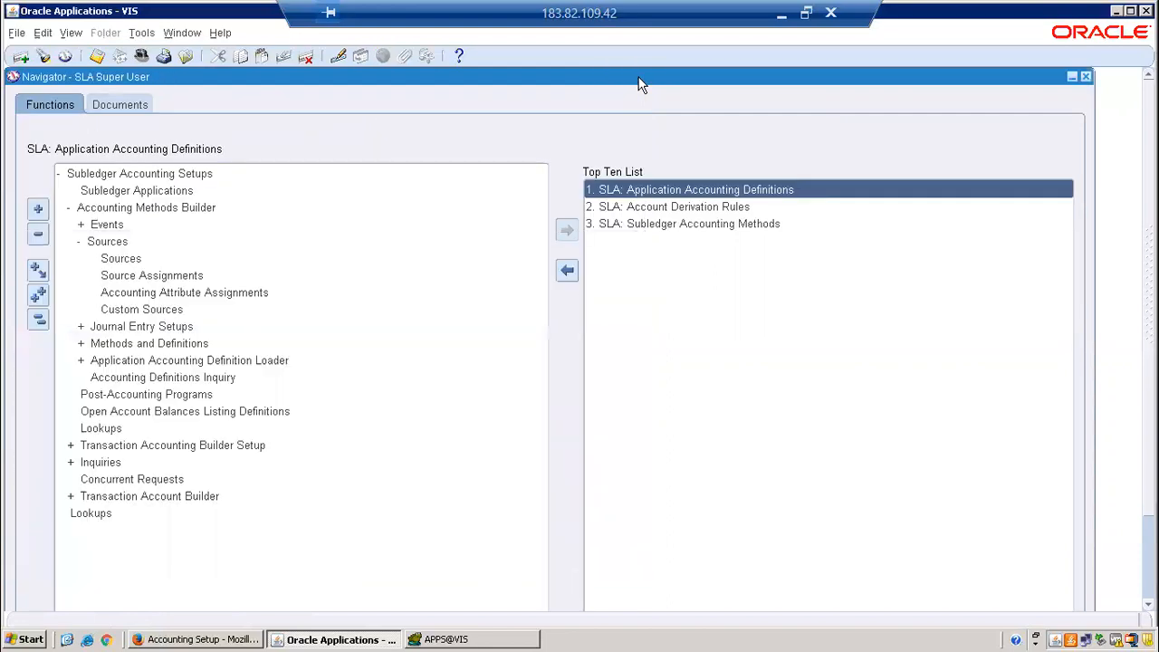
# - Start a new concurrent request for the Validate Application Accounting Definitions program
pyautogui.click(72, 34)
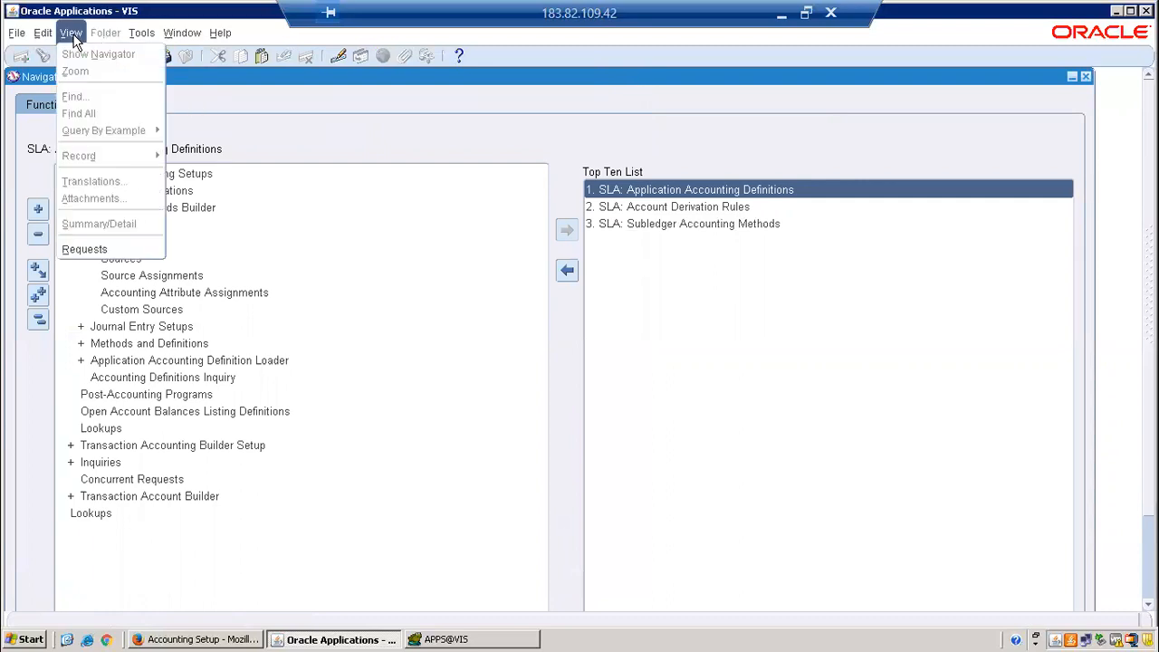
pyautogui.click(122, 249)
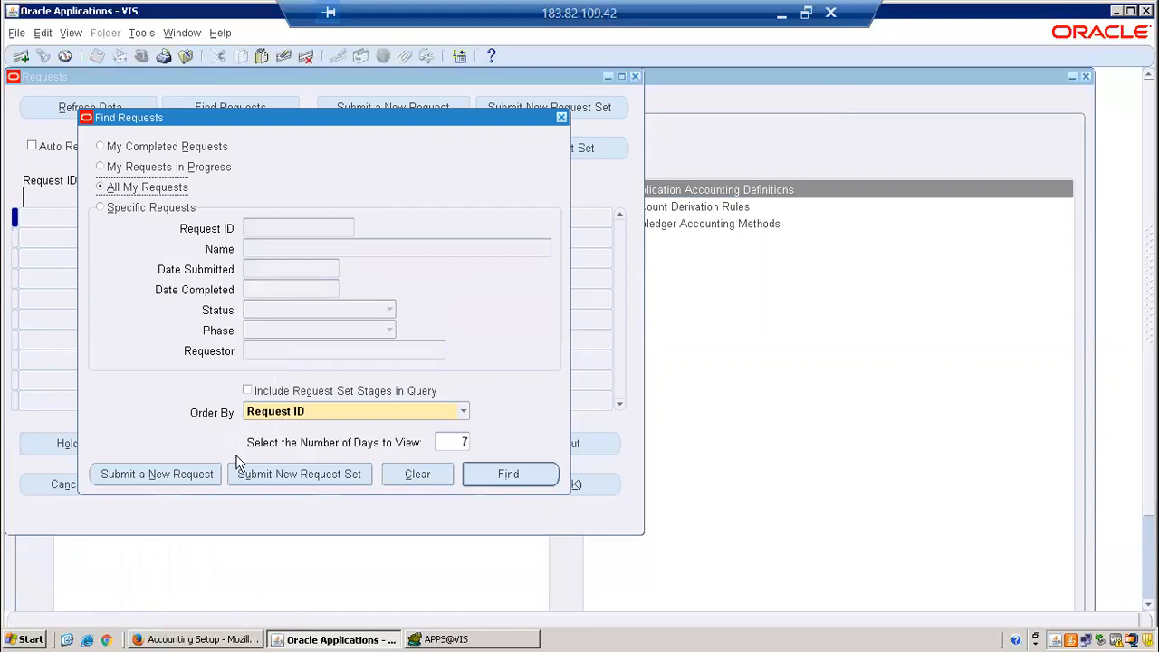
pyautogui.click(183, 475)
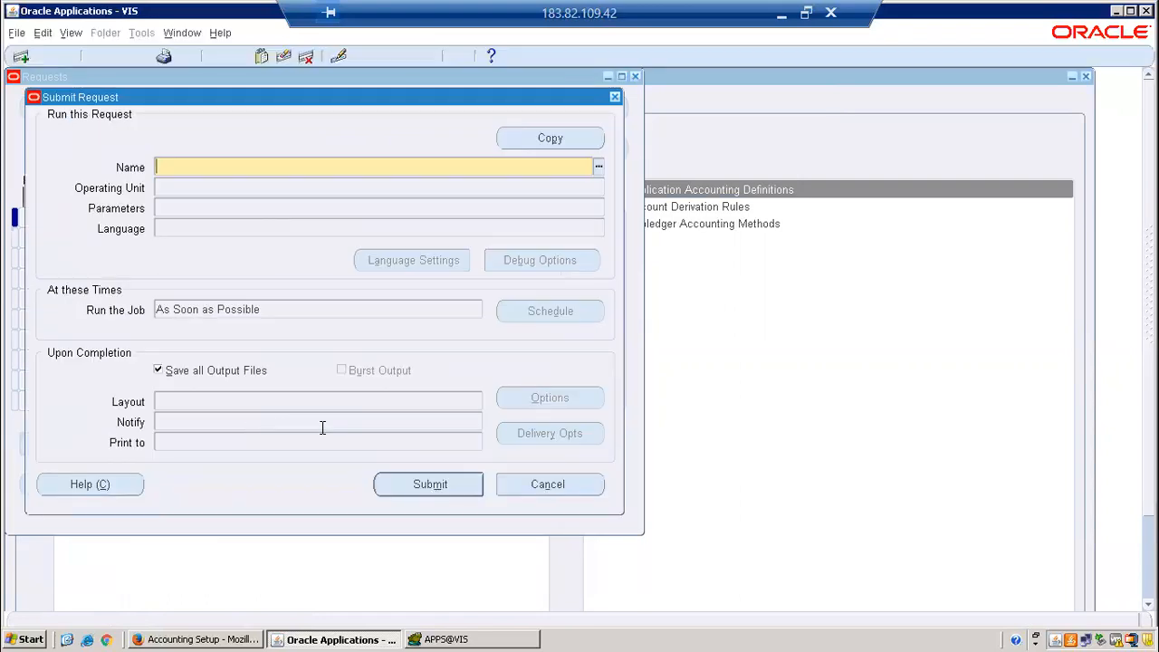
pyautogui.write('validate%Appl')
pyautogui.press('Tab')
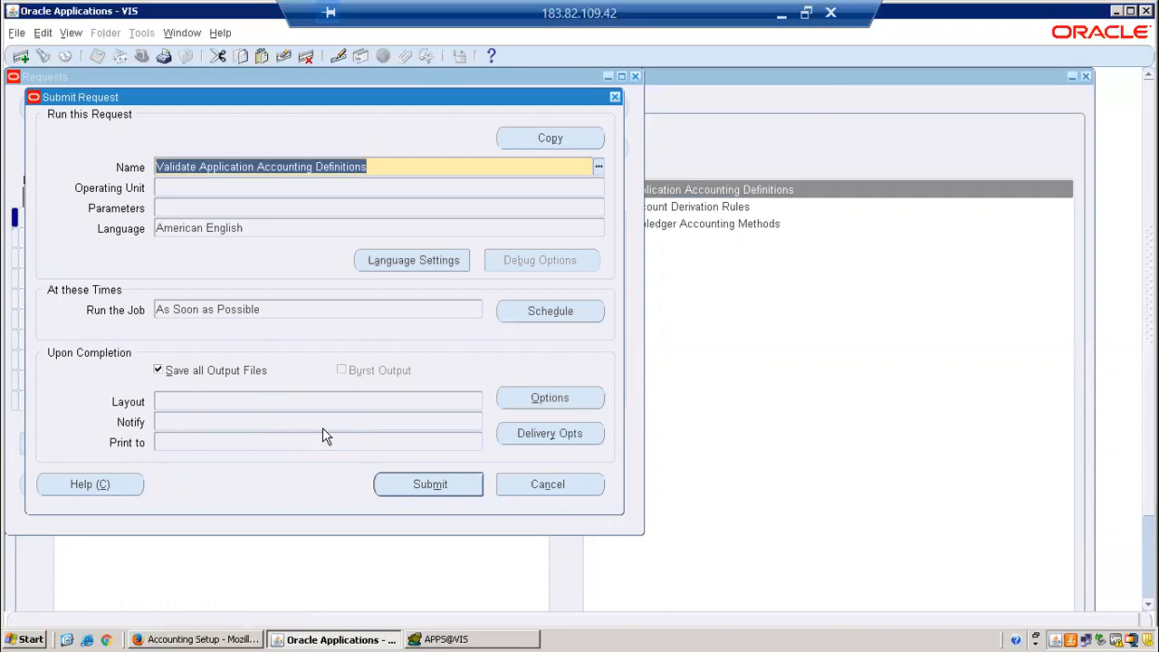
# - Submit the validation with Uncompiled Status Only set to No, application Payables and definition ARV AP Accrual, without submitting another request
pyautogui.click(518, 372)
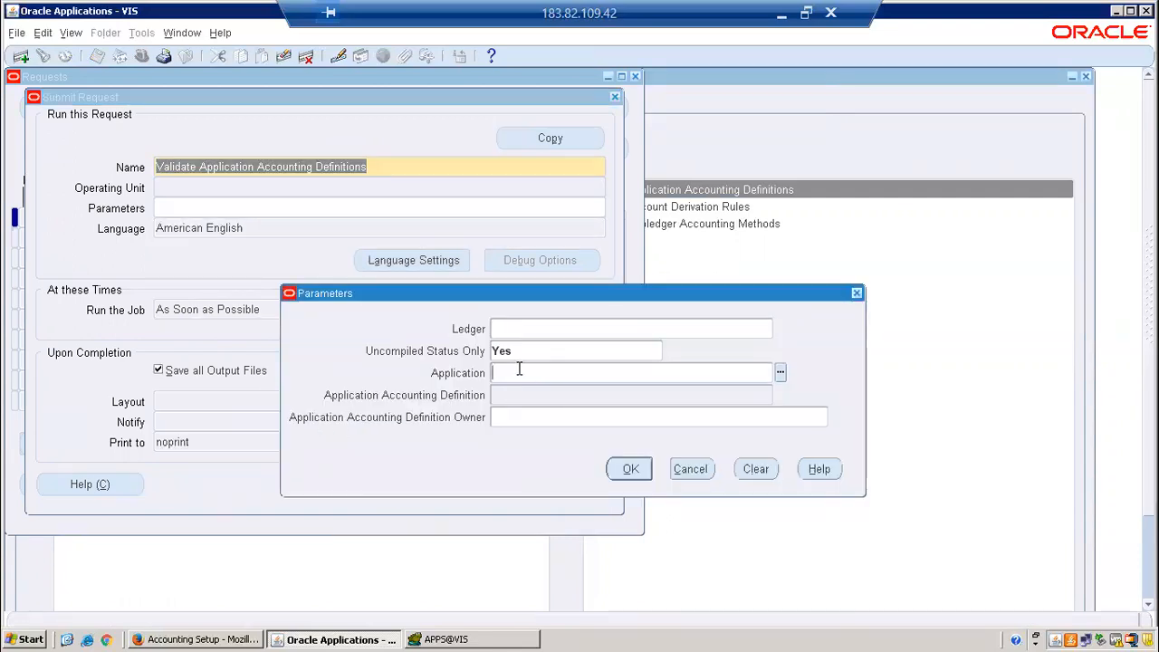
pyautogui.click(534, 358)
pyautogui.write('No')
pyautogui.press('Tab')
pyautogui.write('payables')
pyautogui.press('Tab')
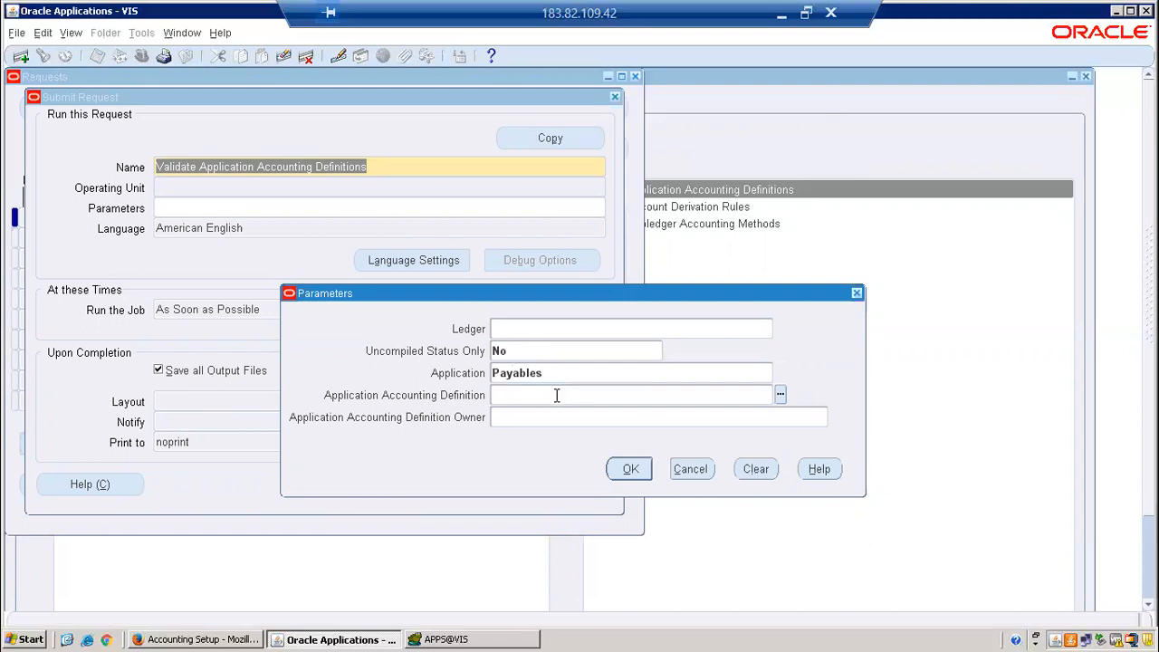
pyautogui.write('arv')
pyautogui.press('Tab')
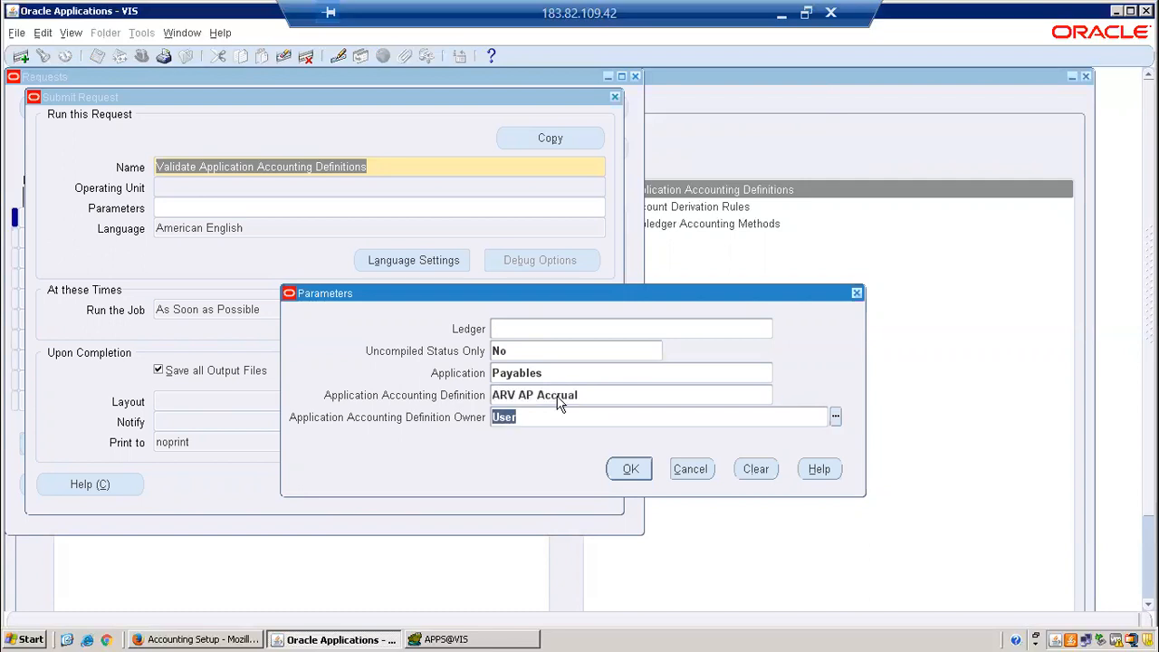
pyautogui.click(631, 471)
pyautogui.click(408, 486)
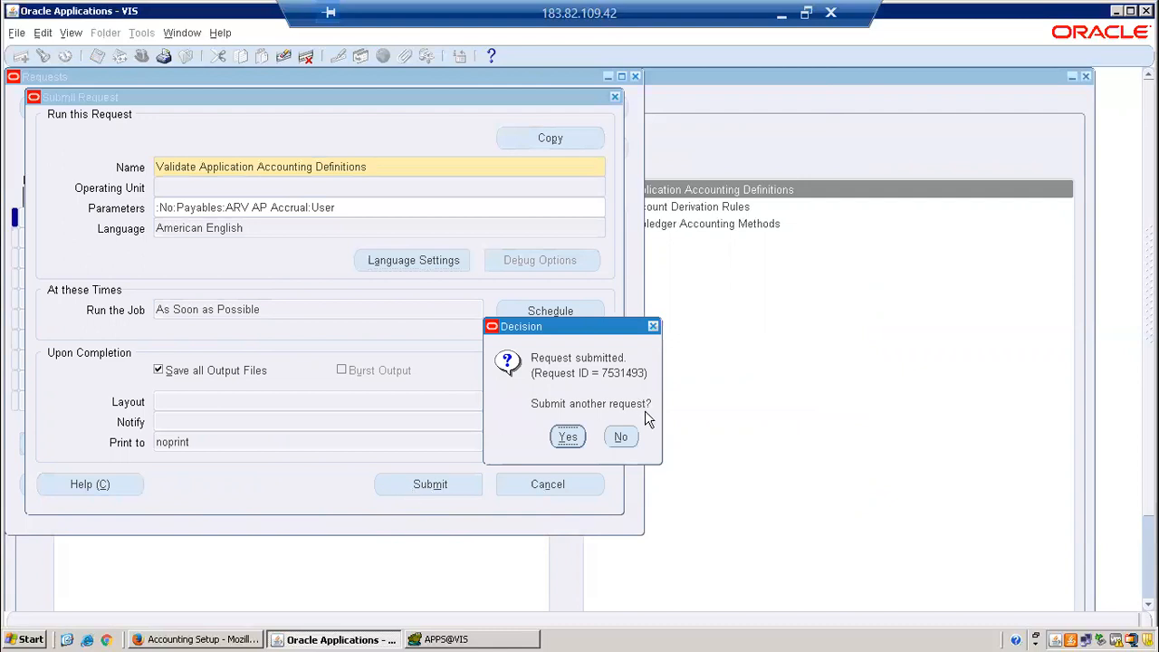
pyautogui.click(622, 437)
# - Find all submitted requests, refresh the list to check the validation request's status, then close the list
pyautogui.click(547, 473)
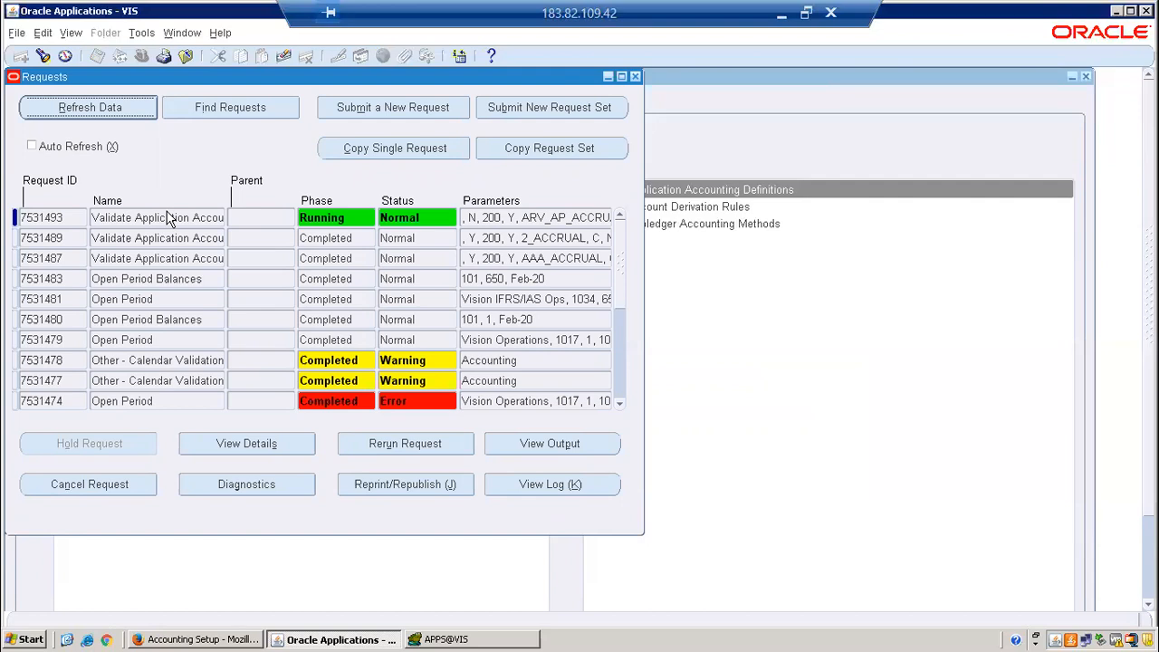
pyautogui.click(106, 108)
pyautogui.click(106, 108)
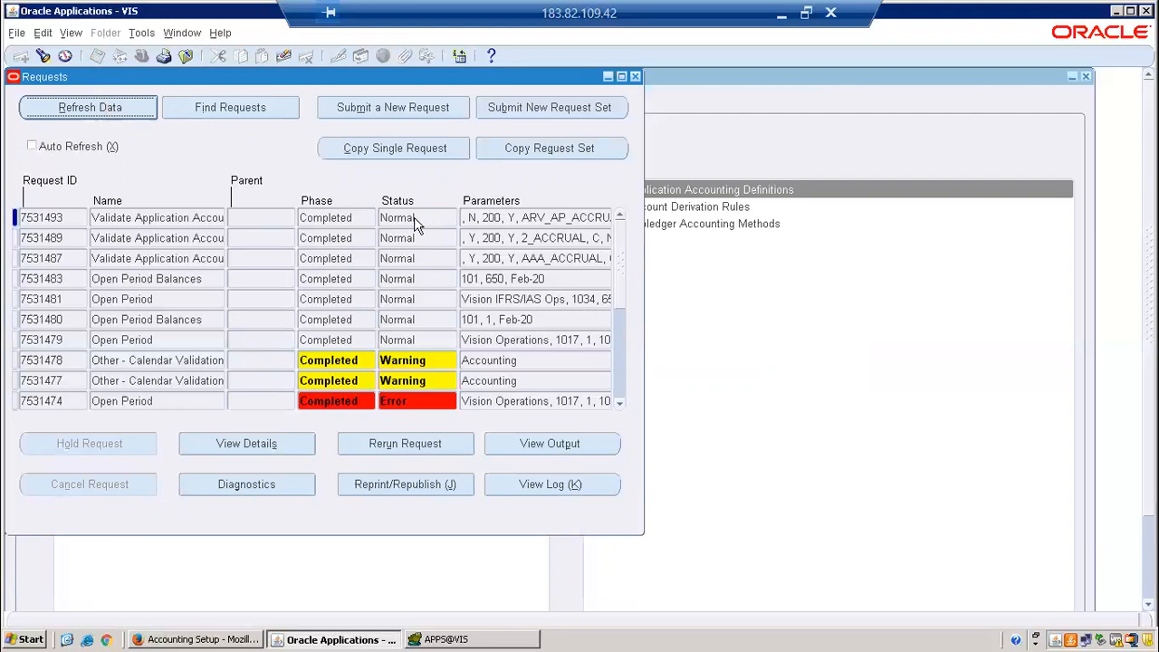
pyautogui.click(636, 77)
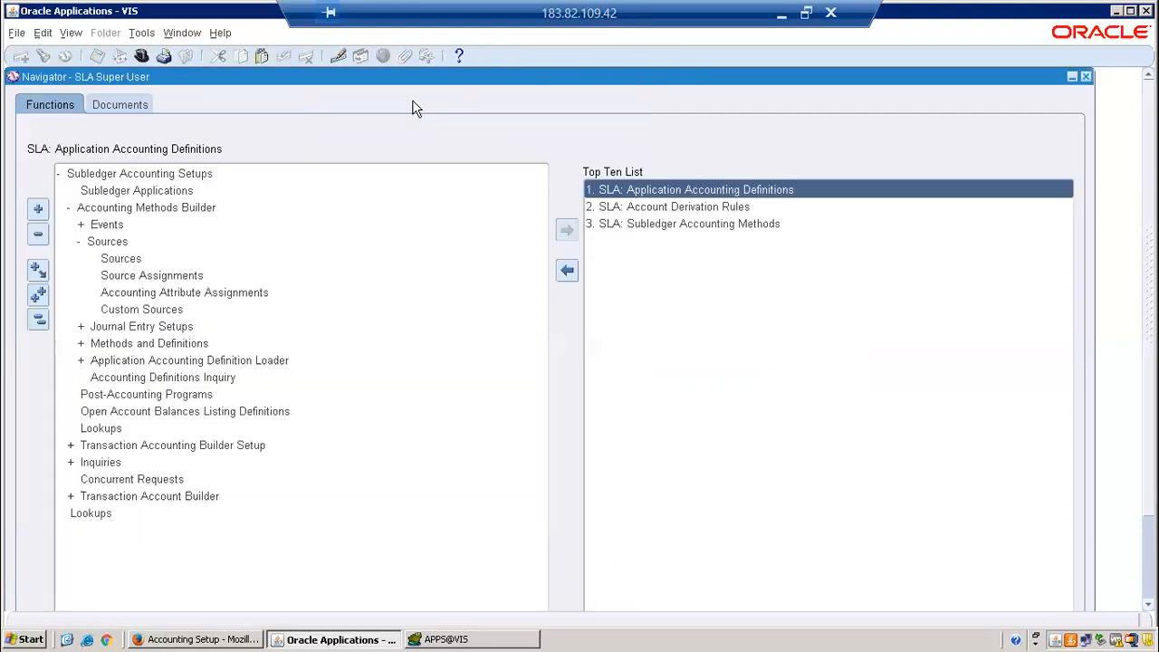
# - Switch the responsibility to Payables, Vision Operations (USA)
pyautogui.click(146, 58)
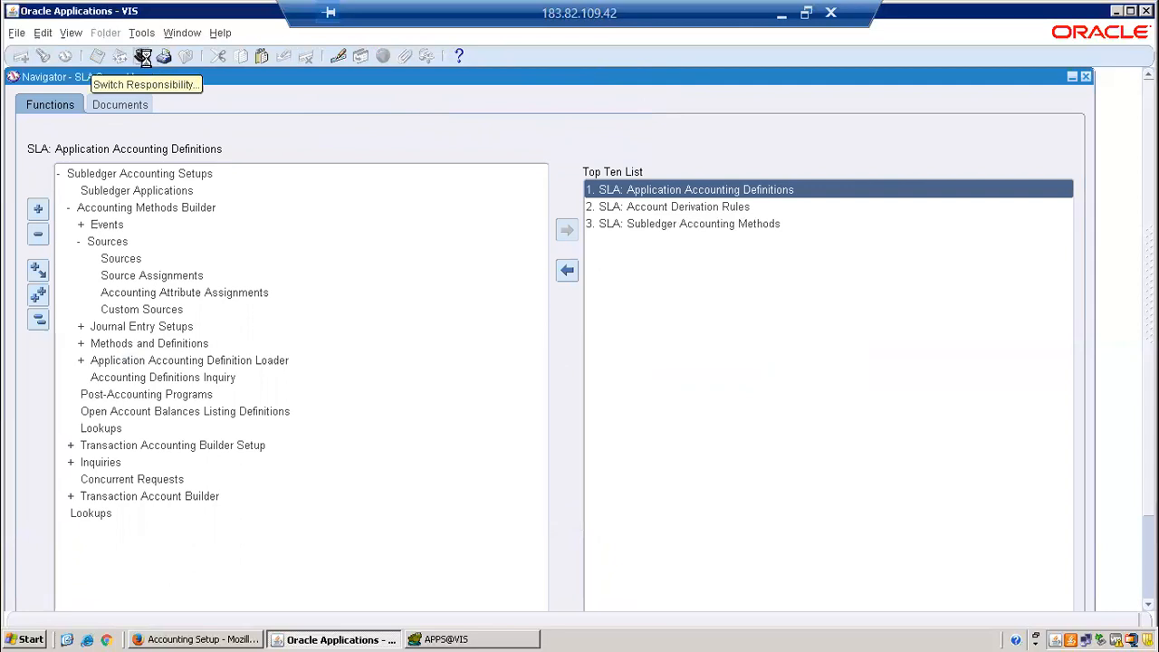
pyautogui.write('p%')
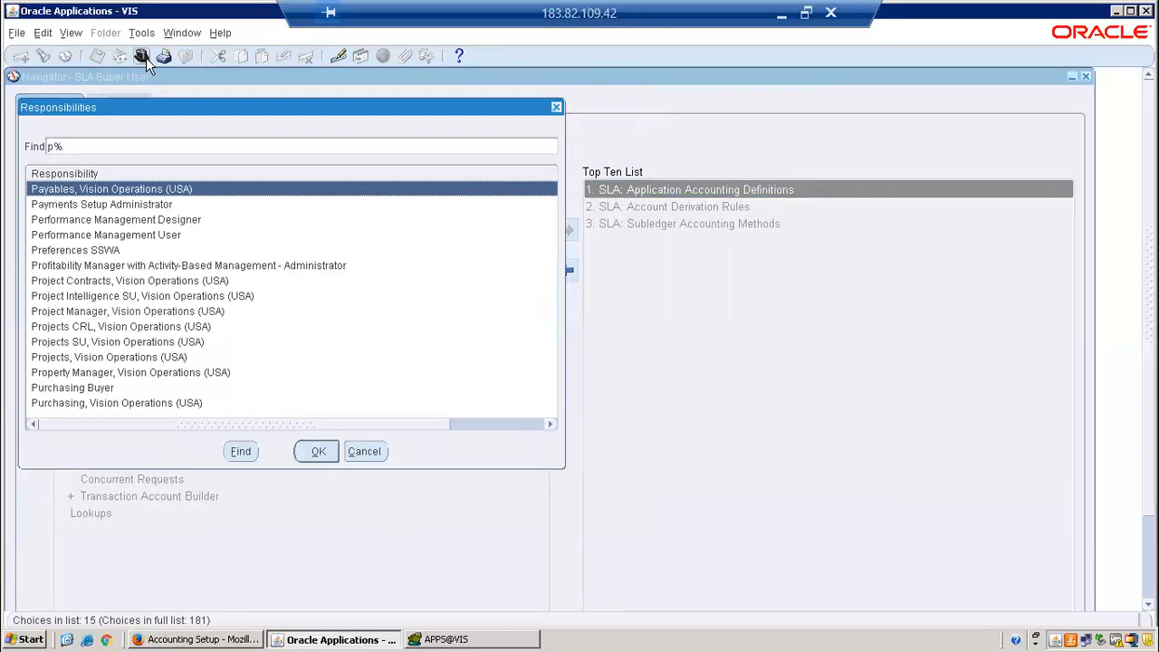
pyautogui.press('Return')
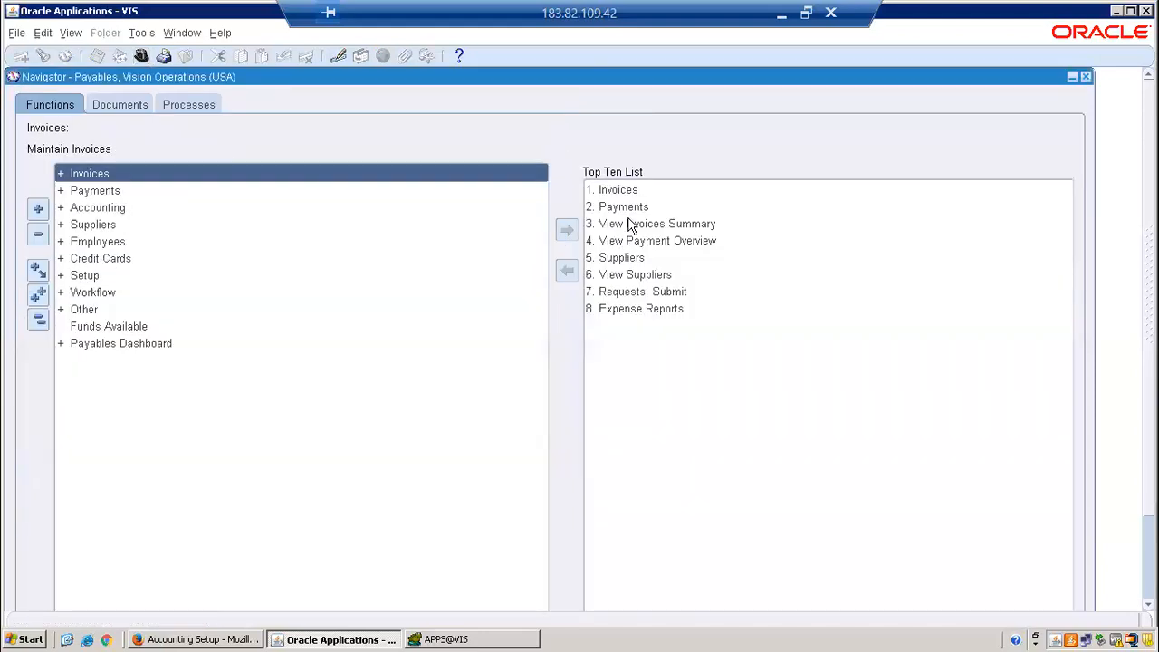
# - Open the Invoice Workbench and find the invoices dated from 09-FEB-2020
pyautogui.doubleClick(622, 192)
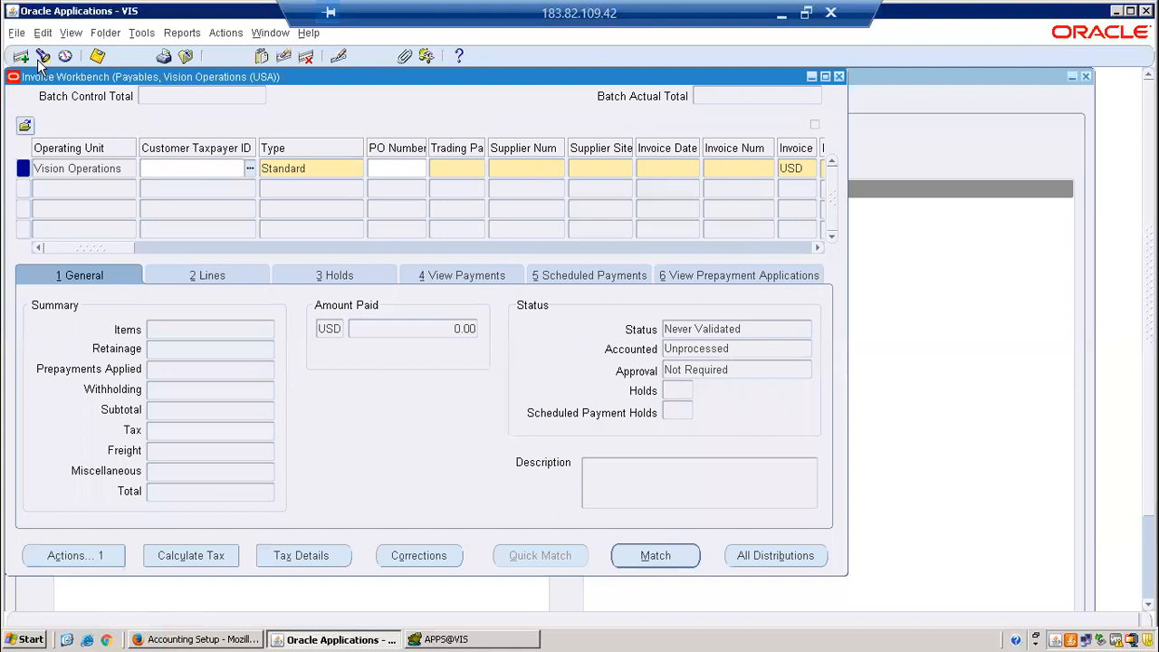
pyautogui.click(43, 55)
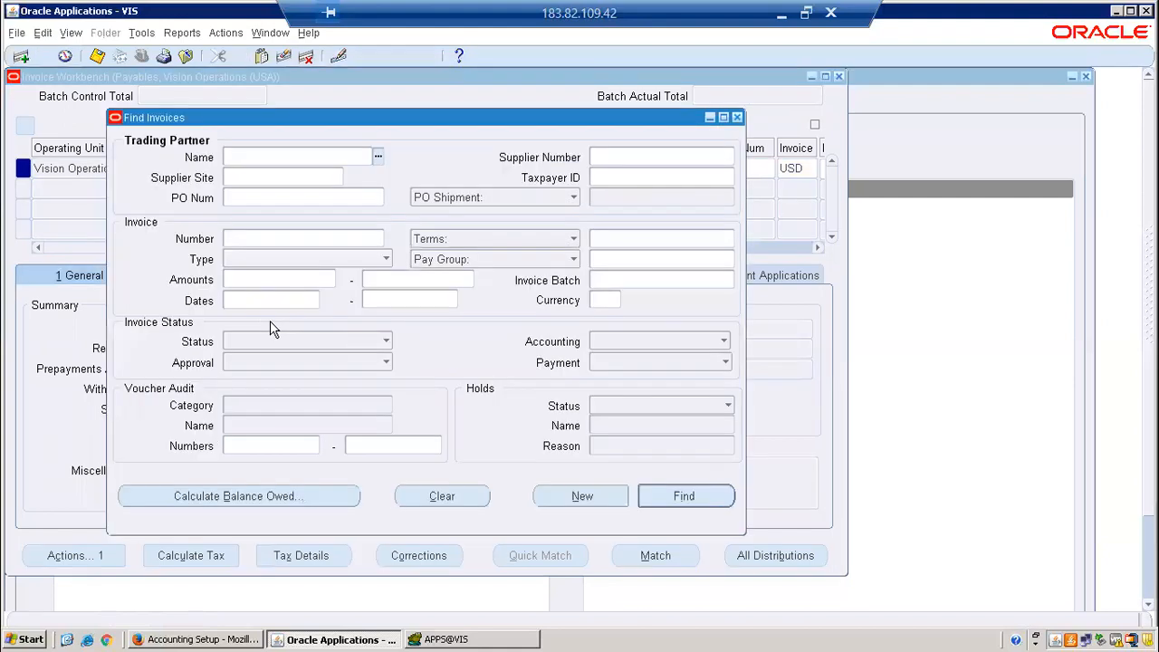
pyautogui.click(253, 300)
pyautogui.write('09-FEB-2020')
pyautogui.press('Tab')
pyautogui.press('Return')
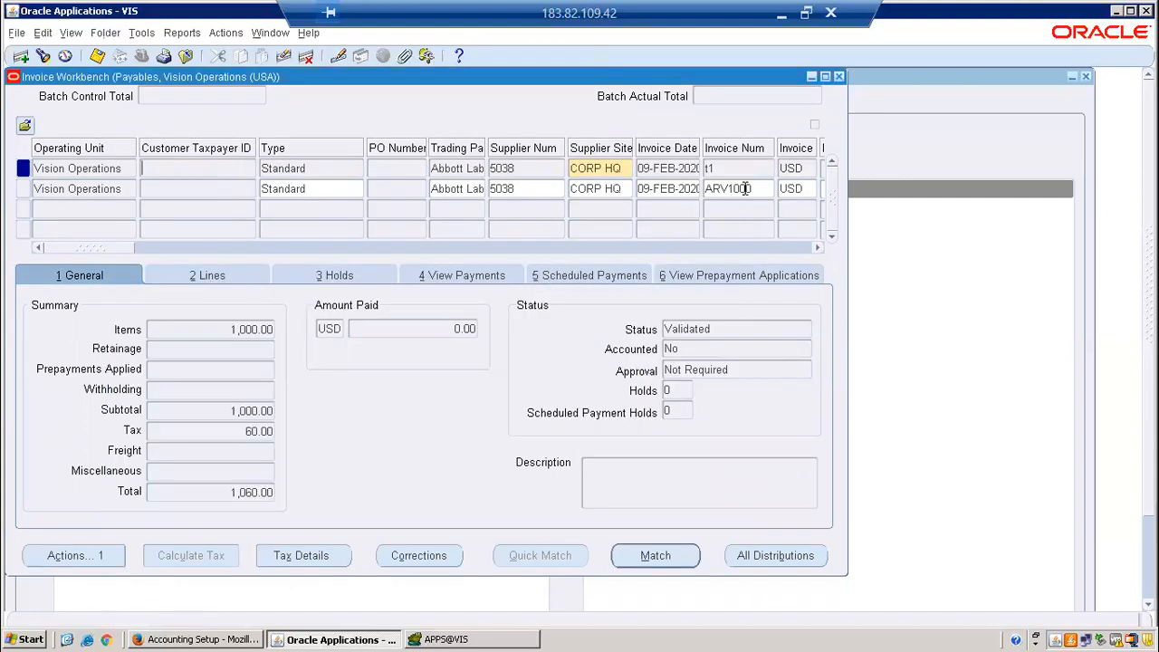
# - Create draft accounting for invoice ARV1000 and dismiss the resulting note
pyautogui.click(745, 189)
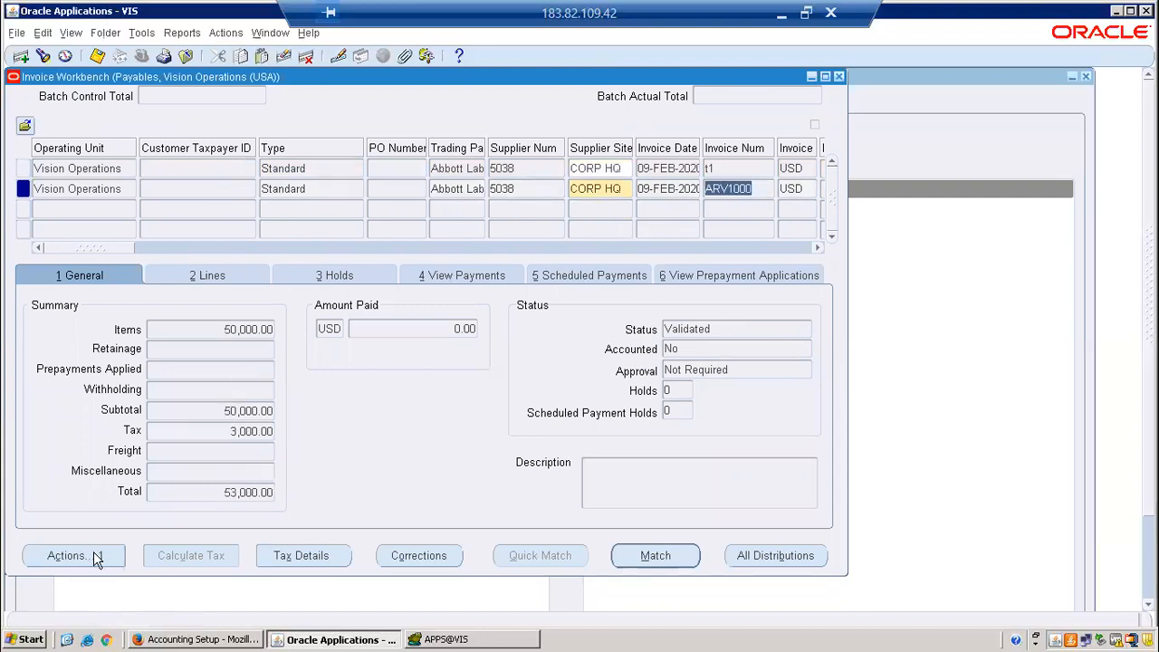
pyautogui.click(95, 556)
pyautogui.click(316, 232)
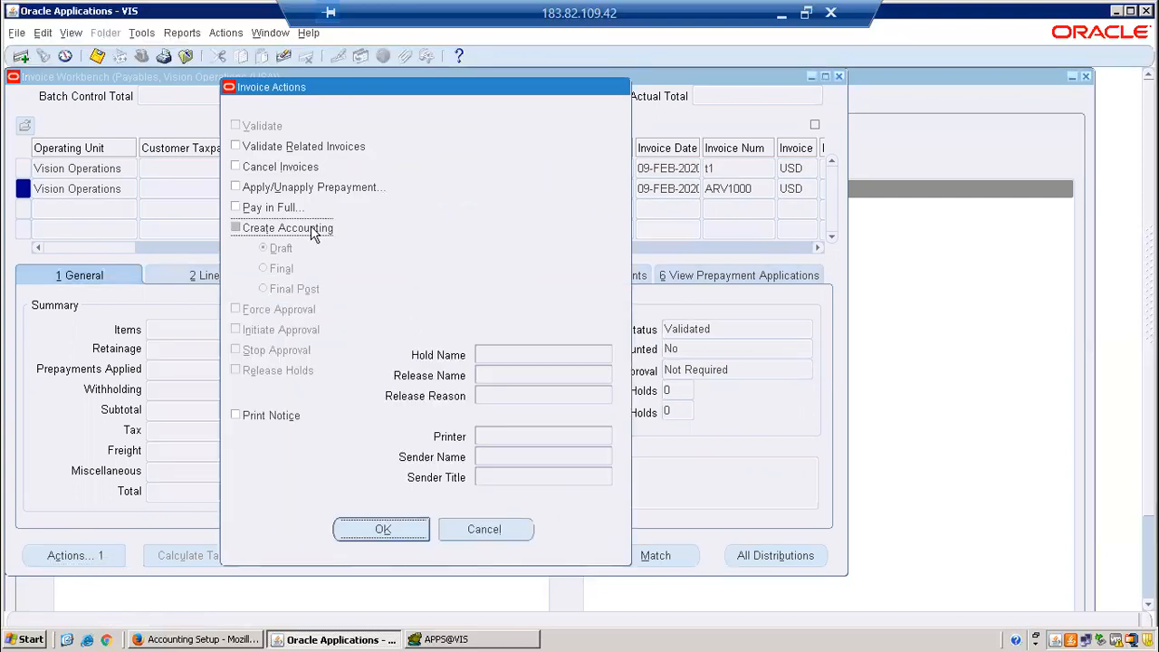
pyautogui.click(405, 525)
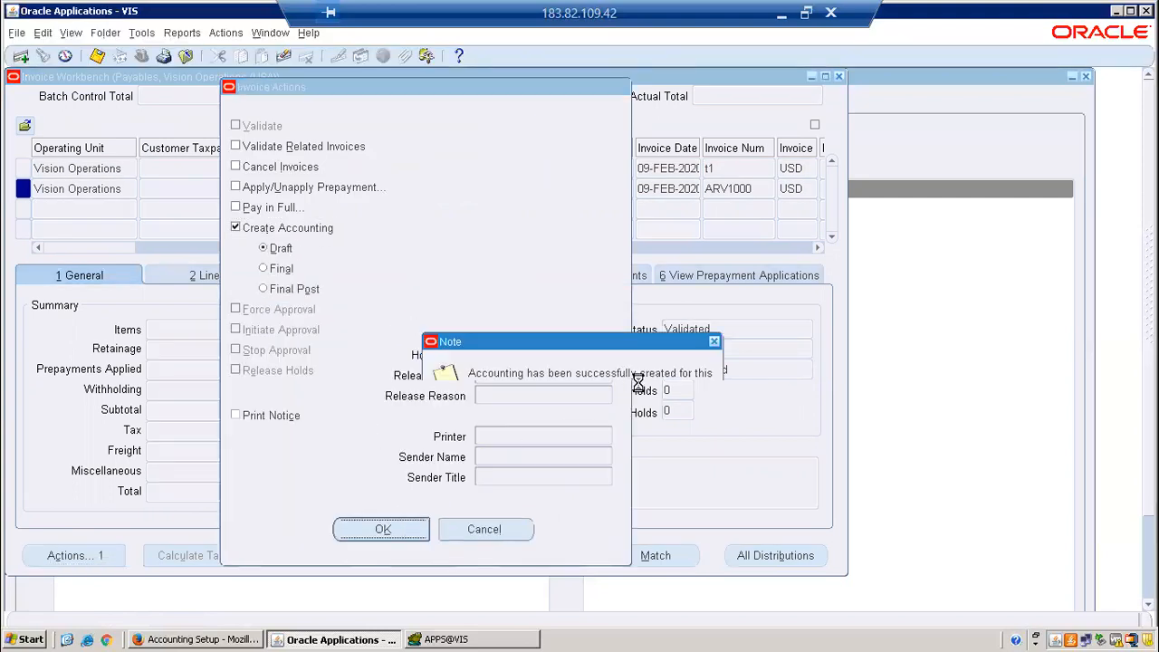
pyautogui.click(685, 423)
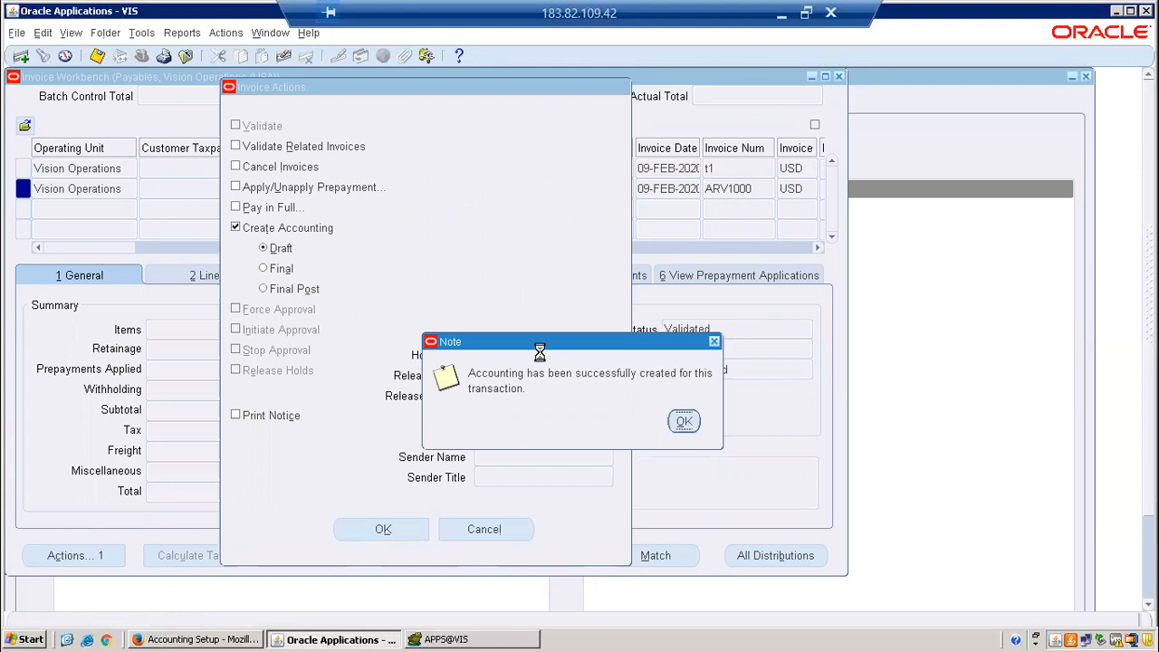
# - View invoice ARV1000's accounting in Firefox and compare its subledger journal entry lines with those generated earlier
pyautogui.click(226, 33)
pyautogui.moveTo(186, 35)
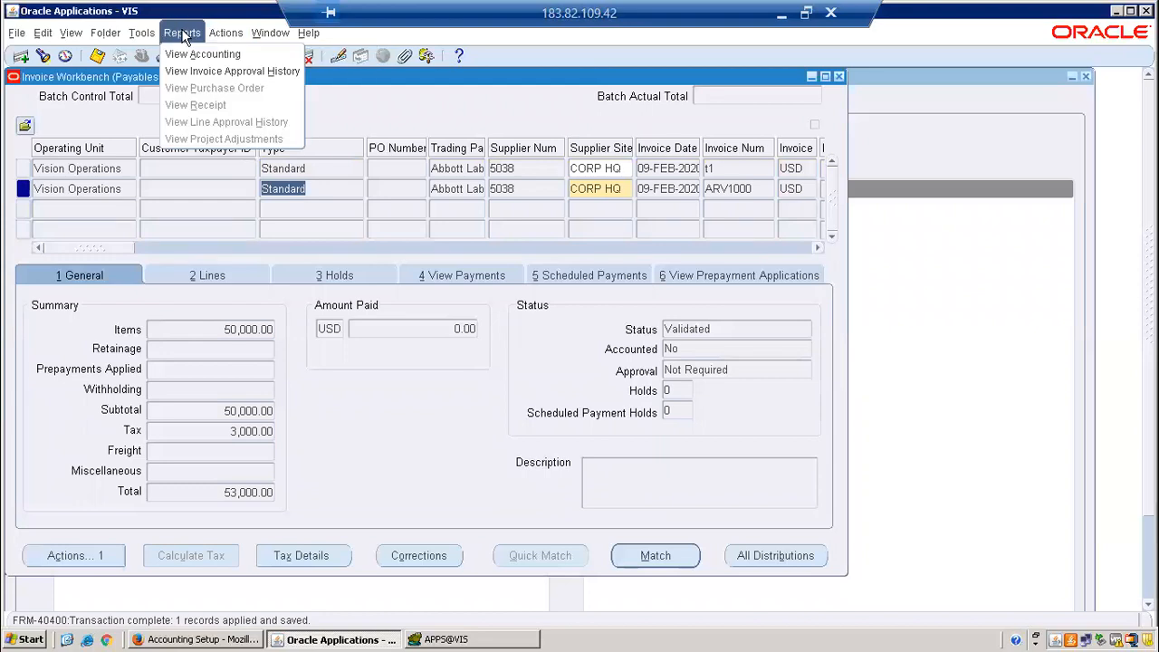
pyautogui.click(204, 54)
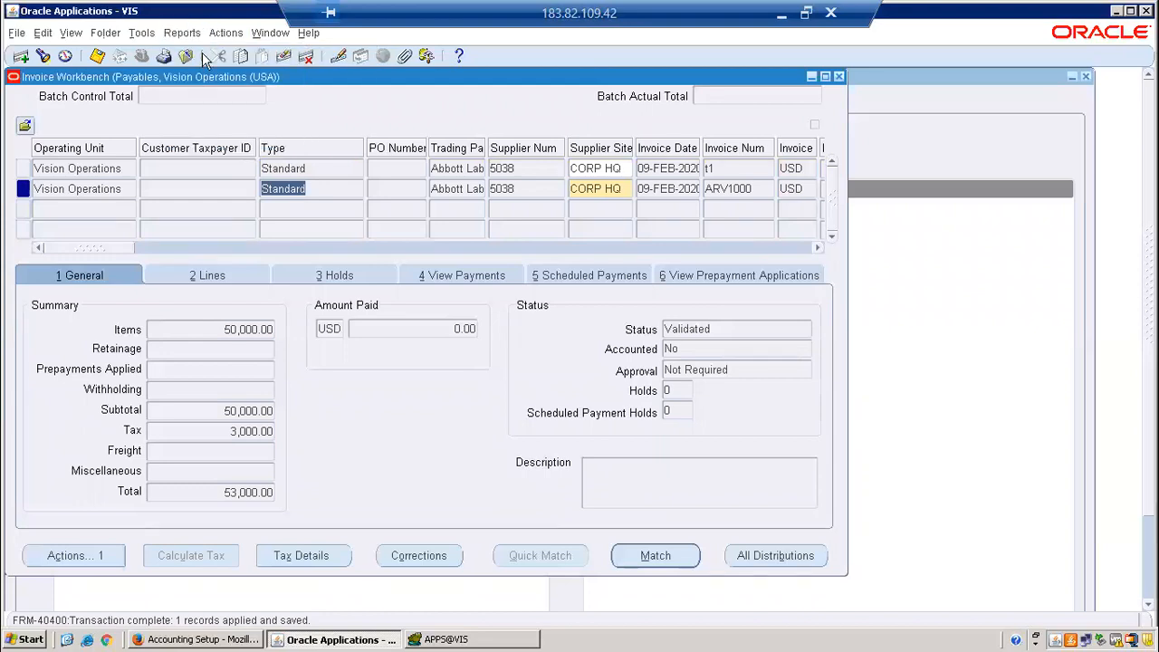
pyautogui.click(208, 639)
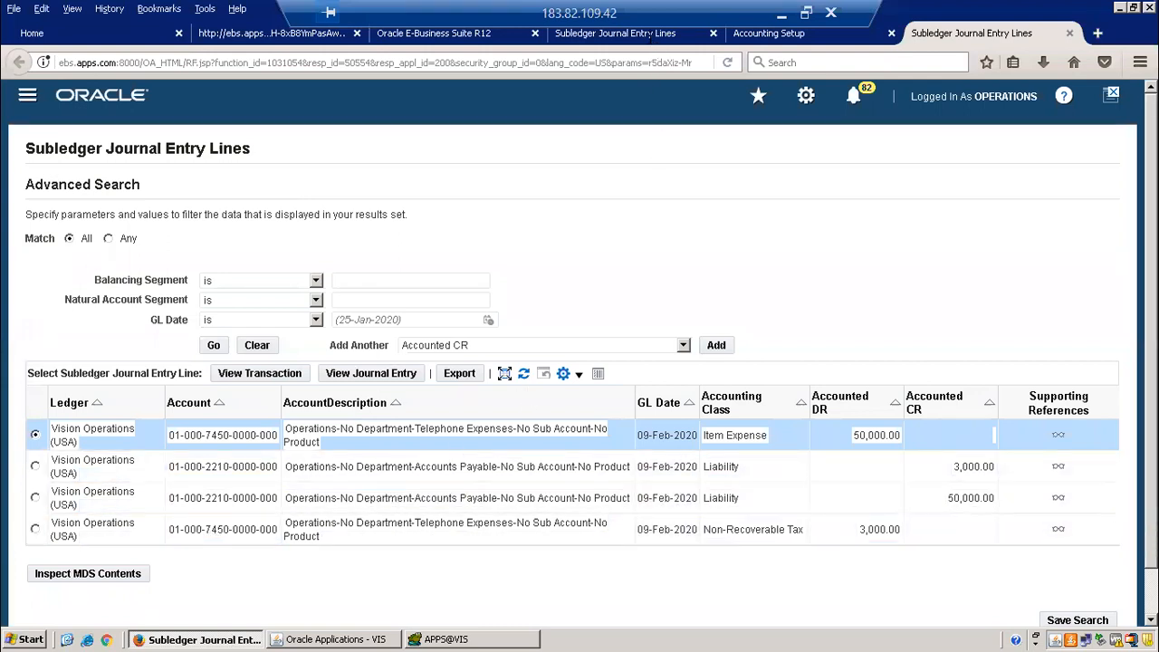
pyautogui.click(648, 36)
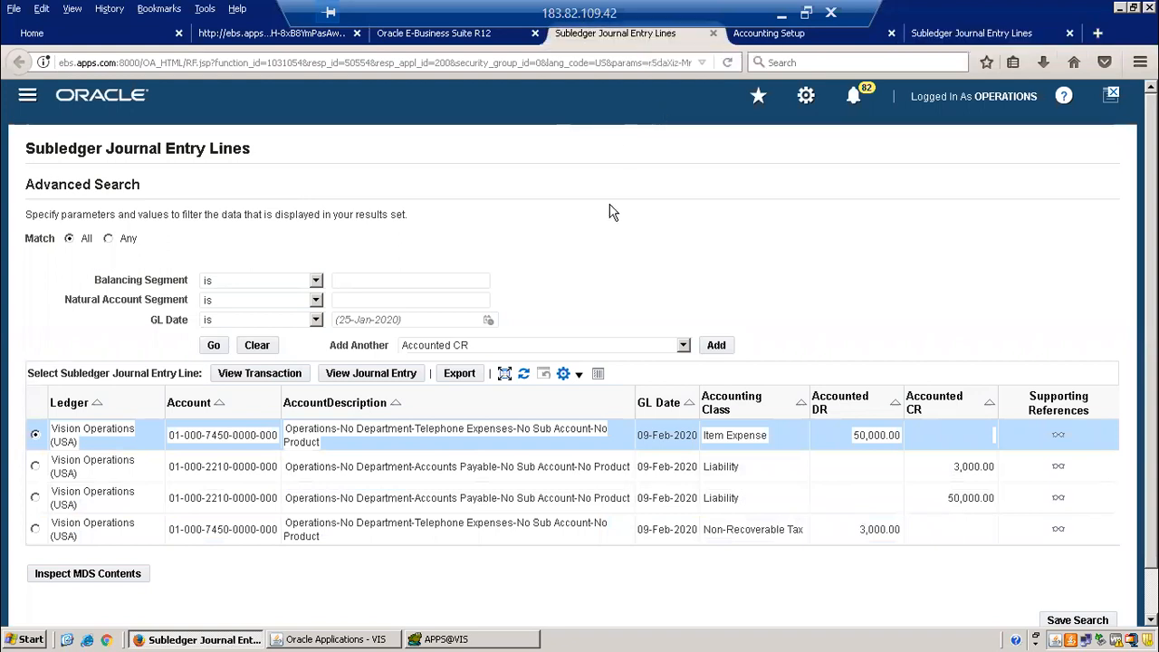
pyautogui.click(972, 35)
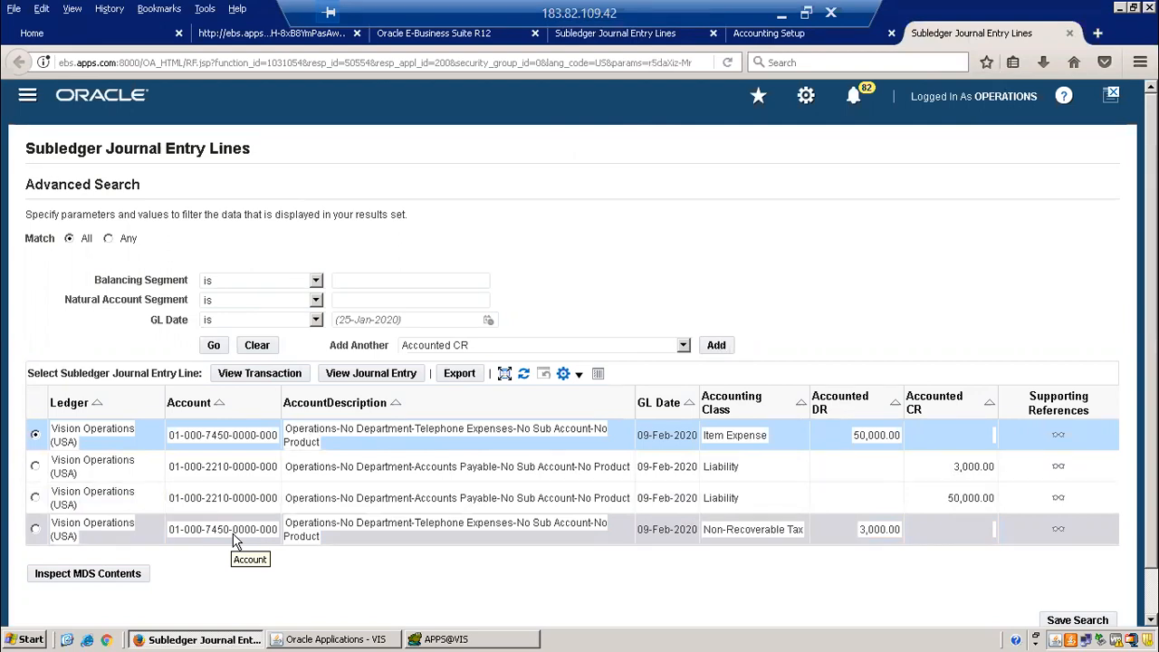
# - In Accounting Setup, set the Vision Operations (USA) ledger's subledger accounting method to ARV_SLAM, finish the update and return to the accounting options
pyautogui.click(364, 640)
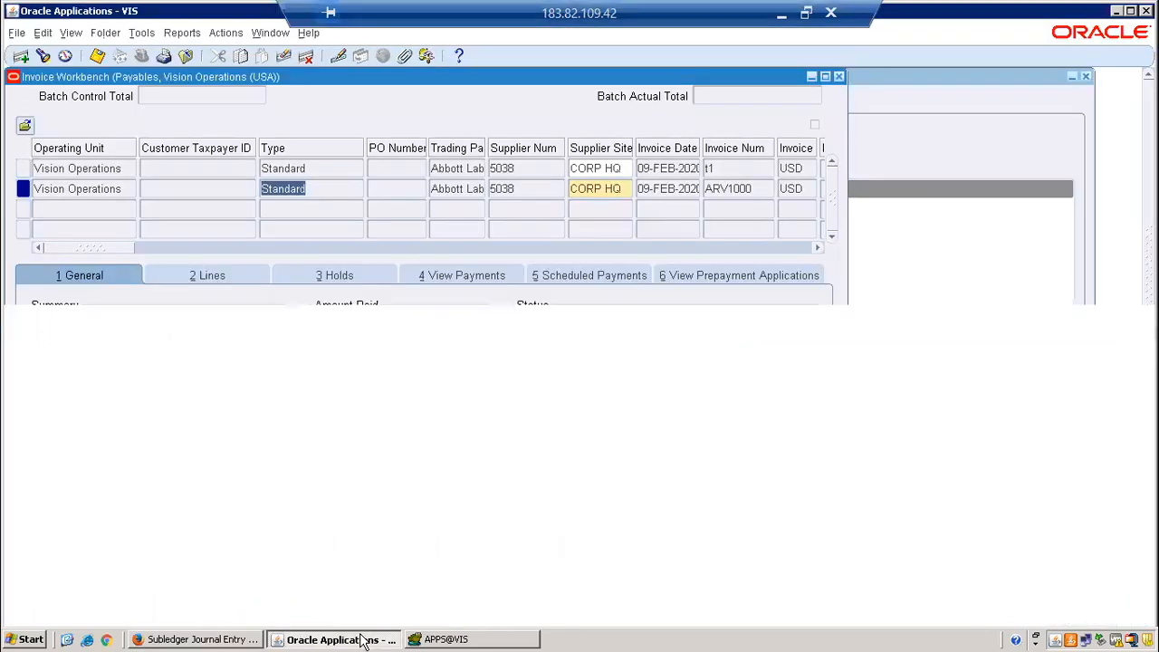
pyautogui.click(214, 638)
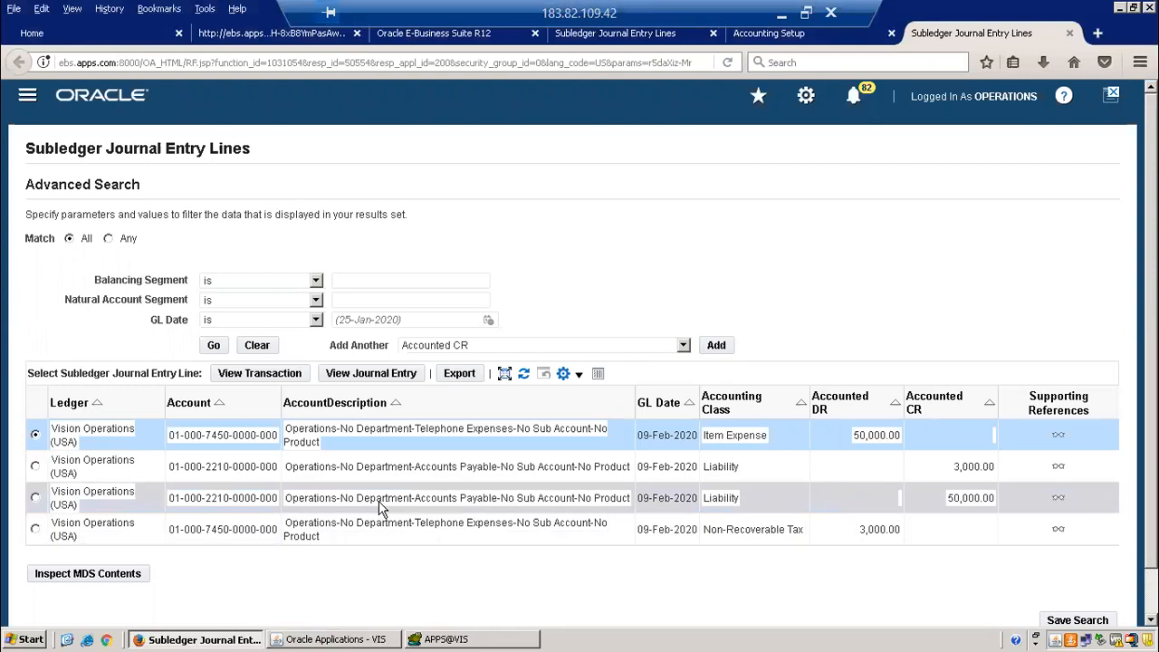
pyautogui.click(827, 38)
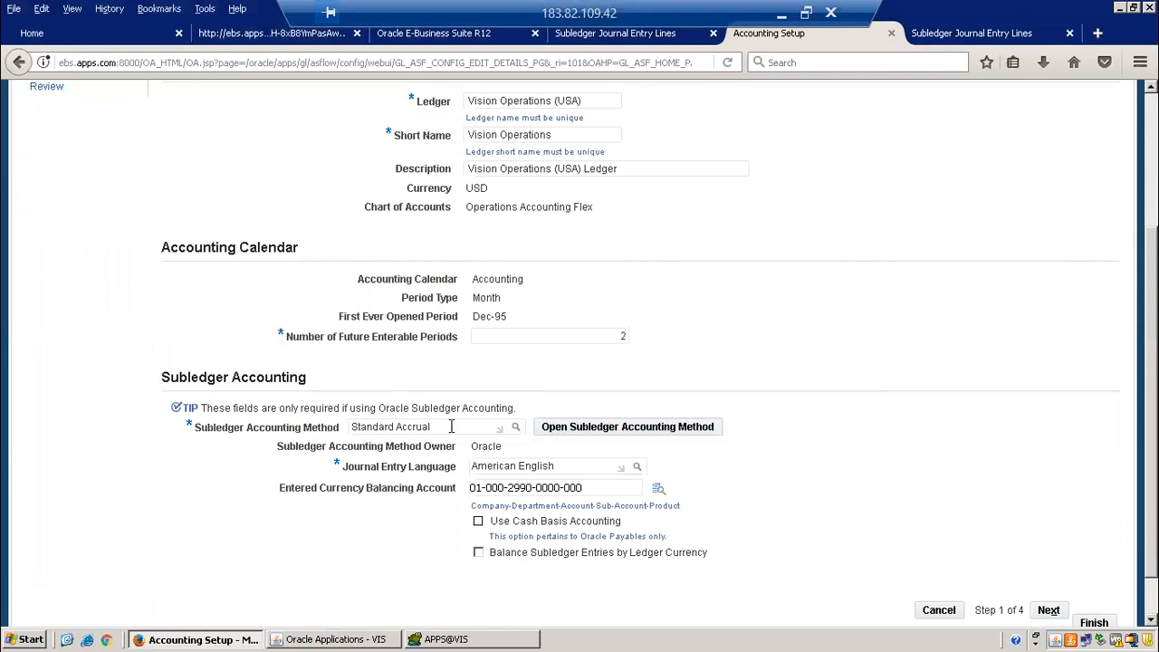
pyautogui.tripleClick(394, 426)
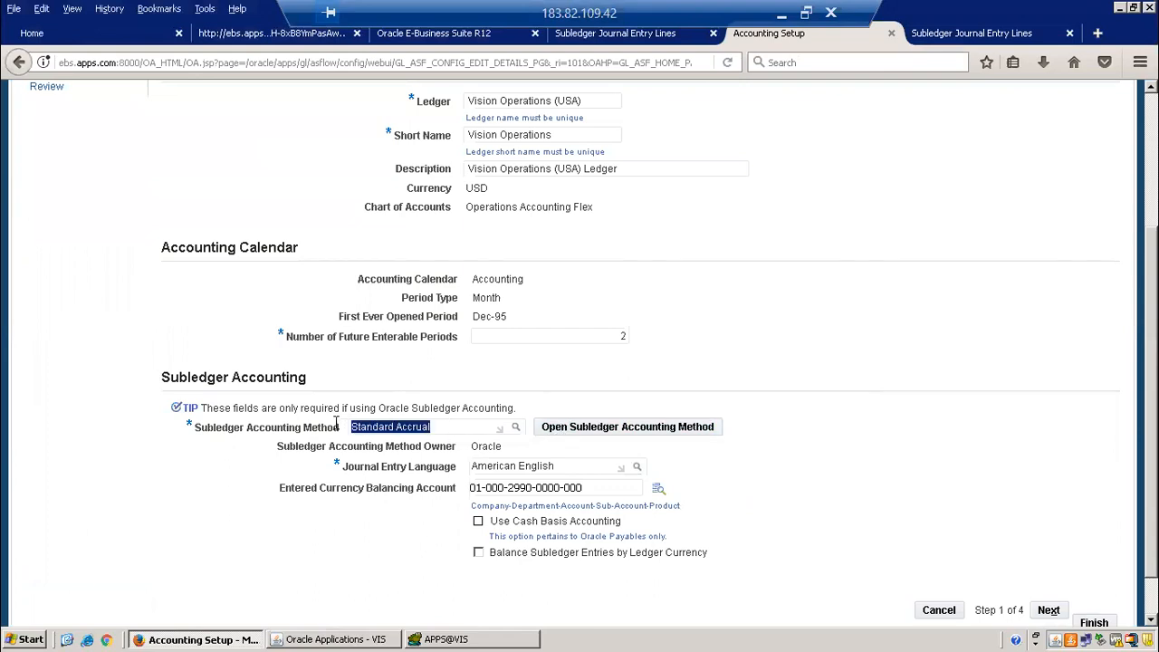
pyautogui.write('ARV')
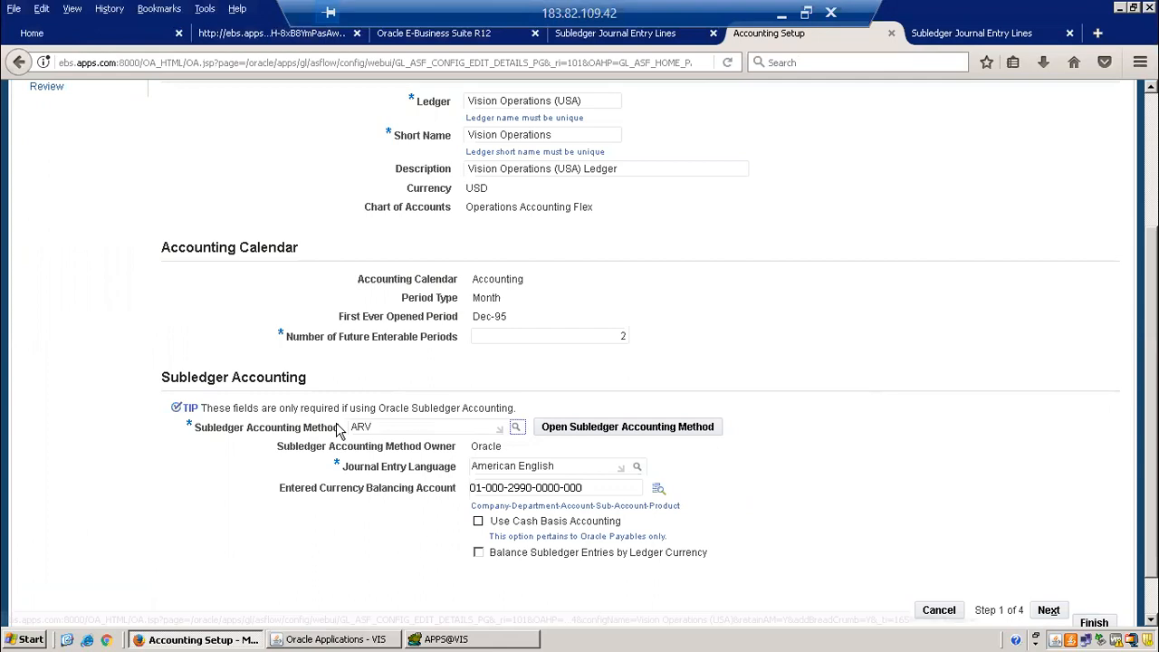
pyautogui.press('Tab')
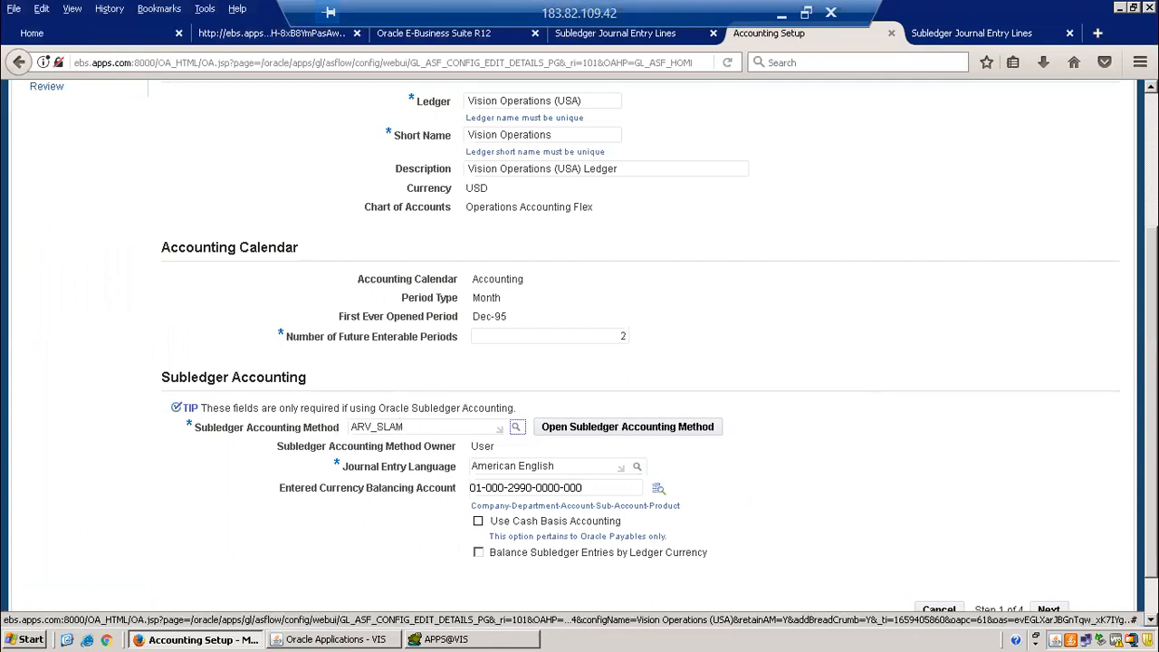
pyautogui.moveTo(1151, 319); pyautogui.dragTo(1152, 186)
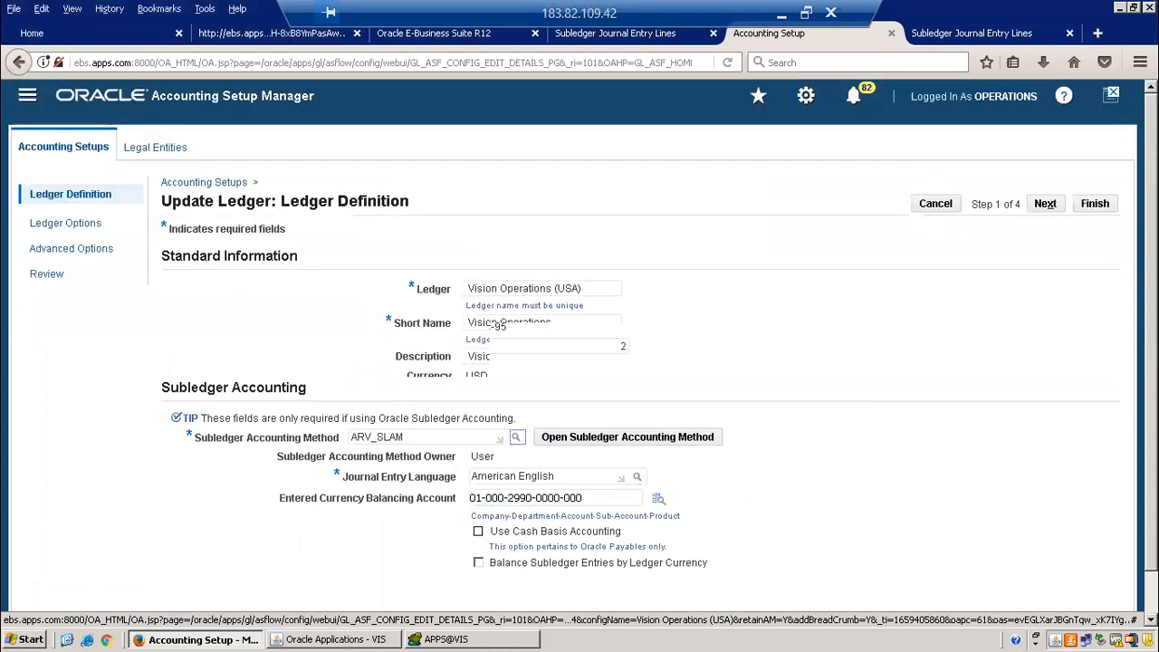
pyautogui.click(1096, 204)
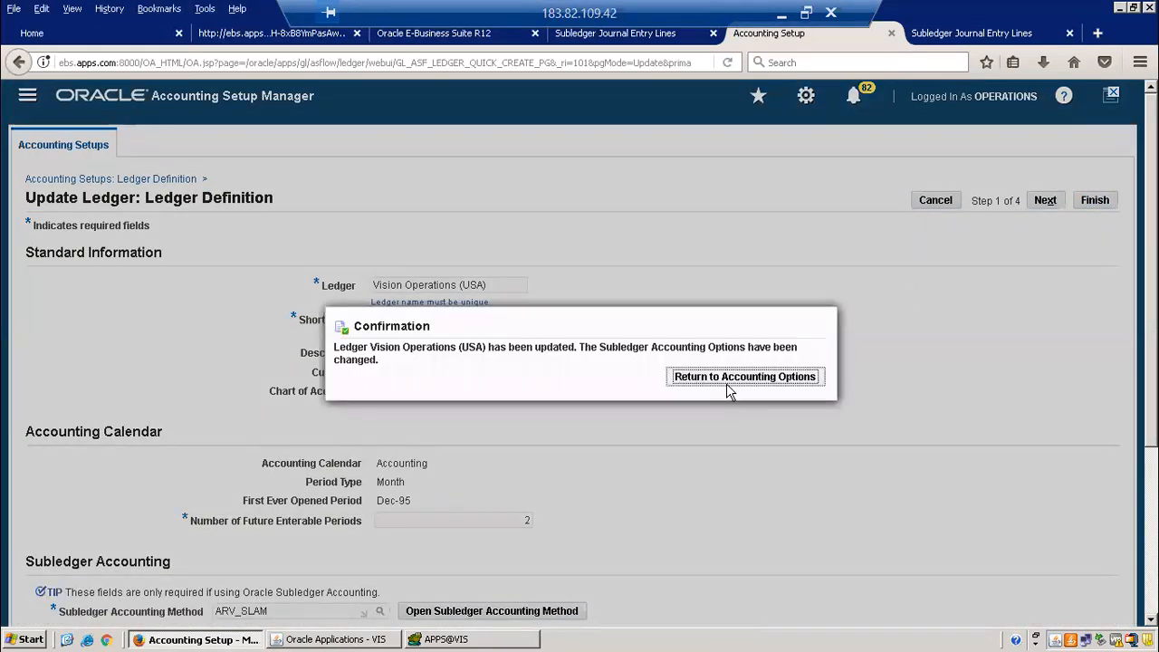
pyautogui.click(730, 385)
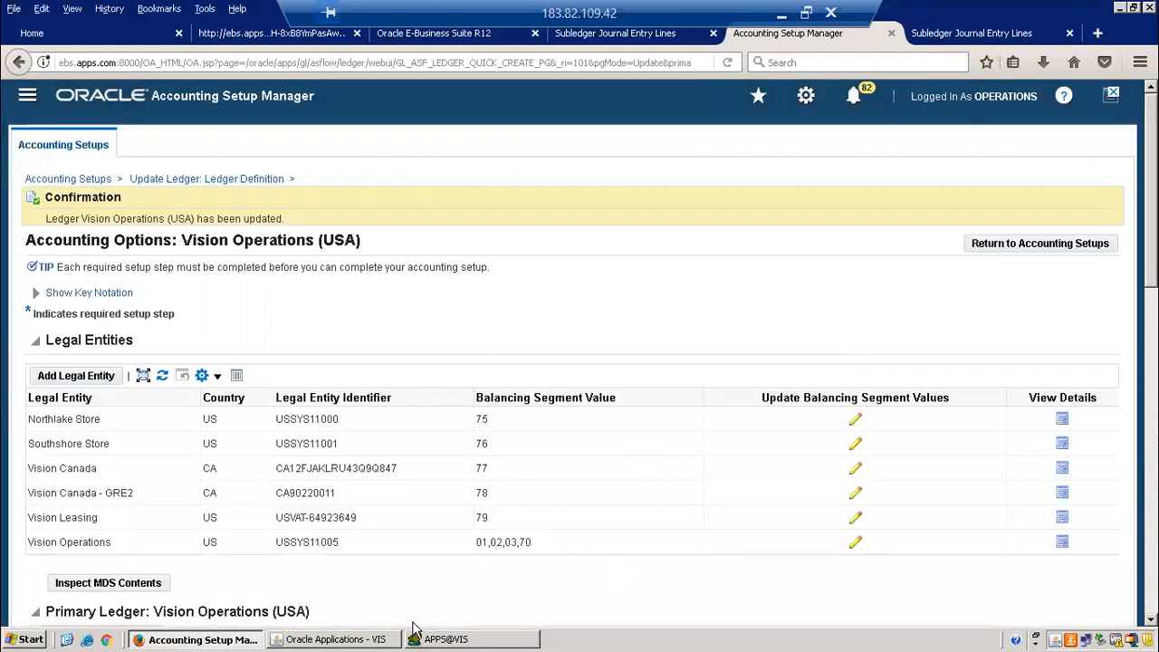
# - Switch to Oracle Applications, create draft accounting again for invoice ARV1000 and dismiss the resulting note
pyautogui.click(376, 639)
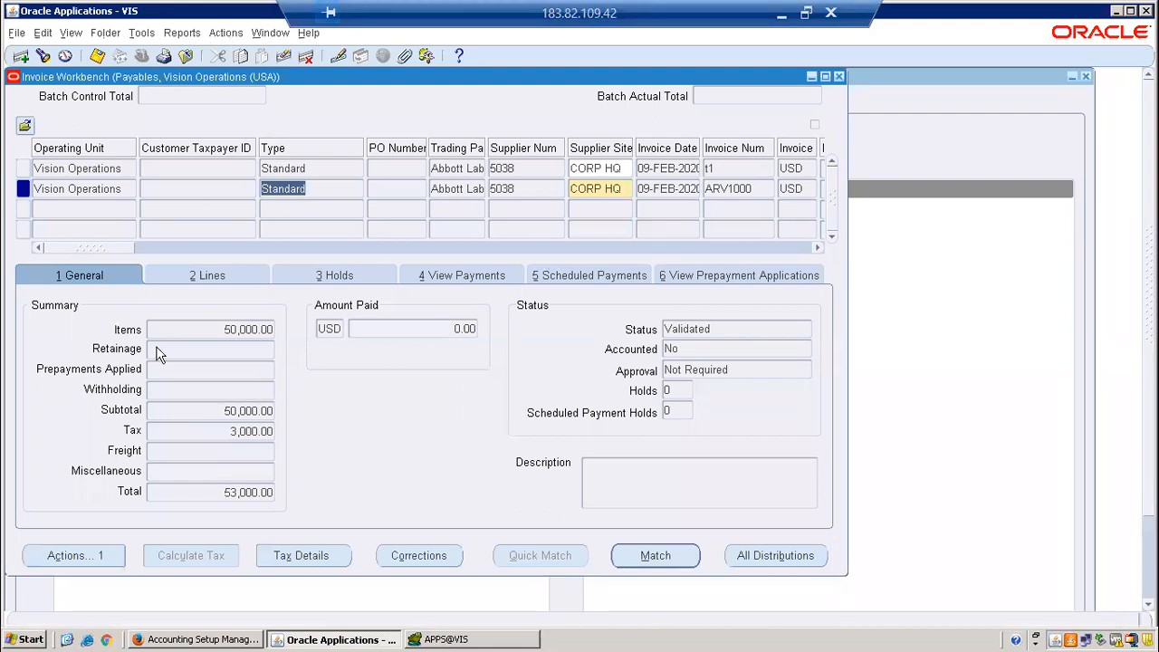
pyautogui.click(113, 555)
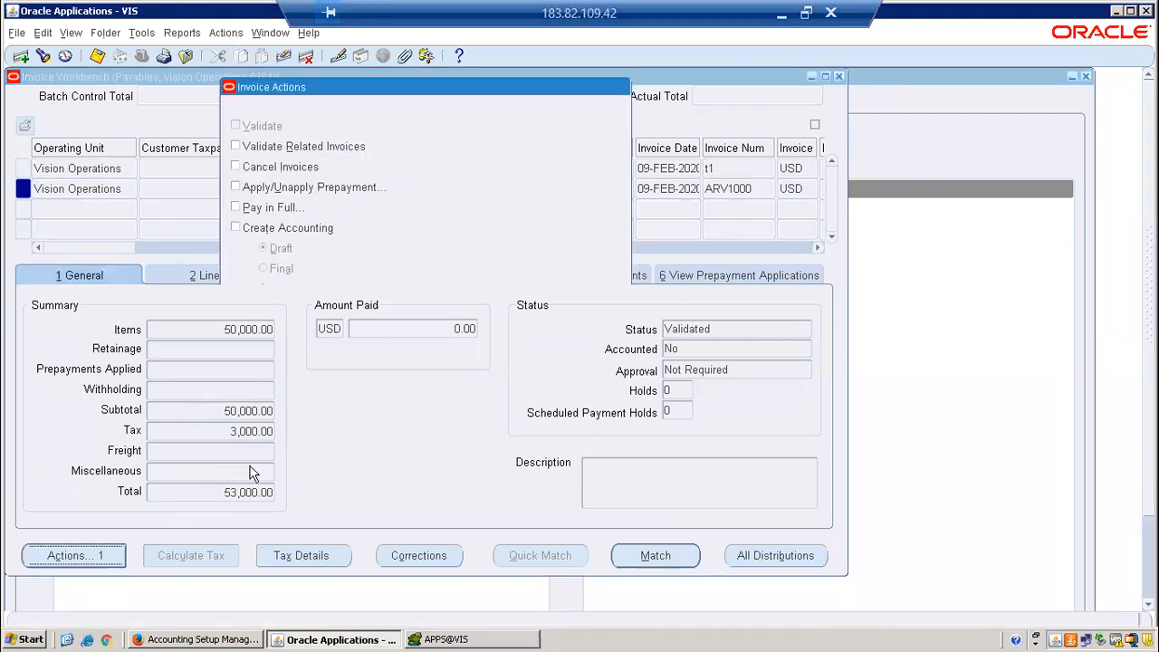
pyautogui.click(294, 228)
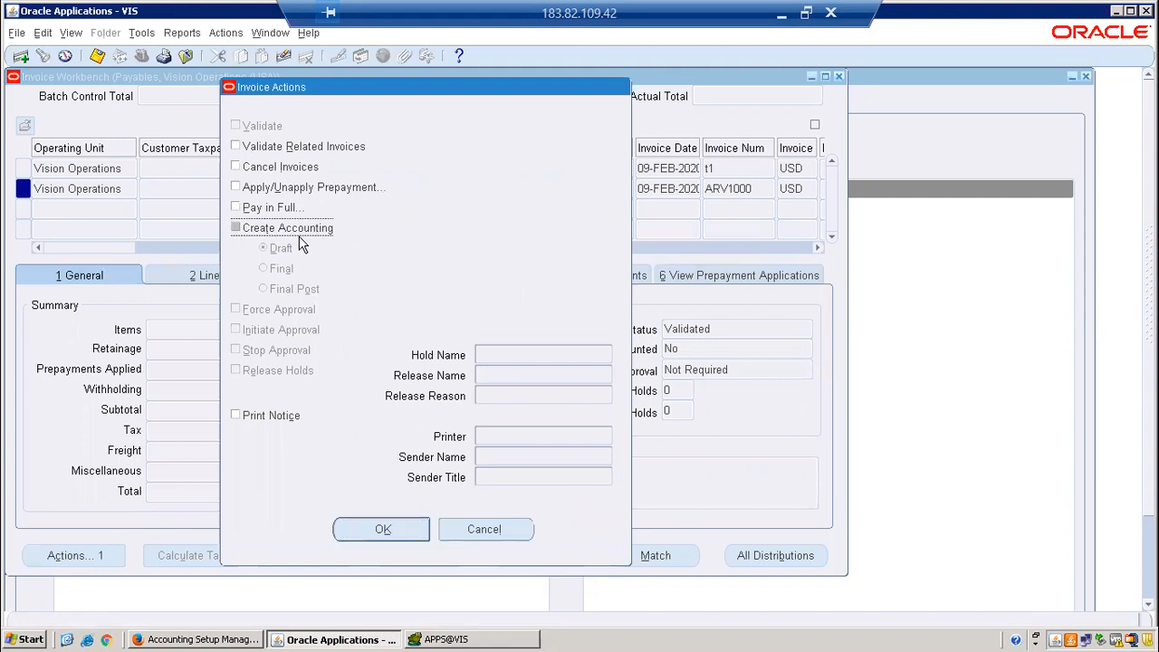
pyautogui.click(402, 538)
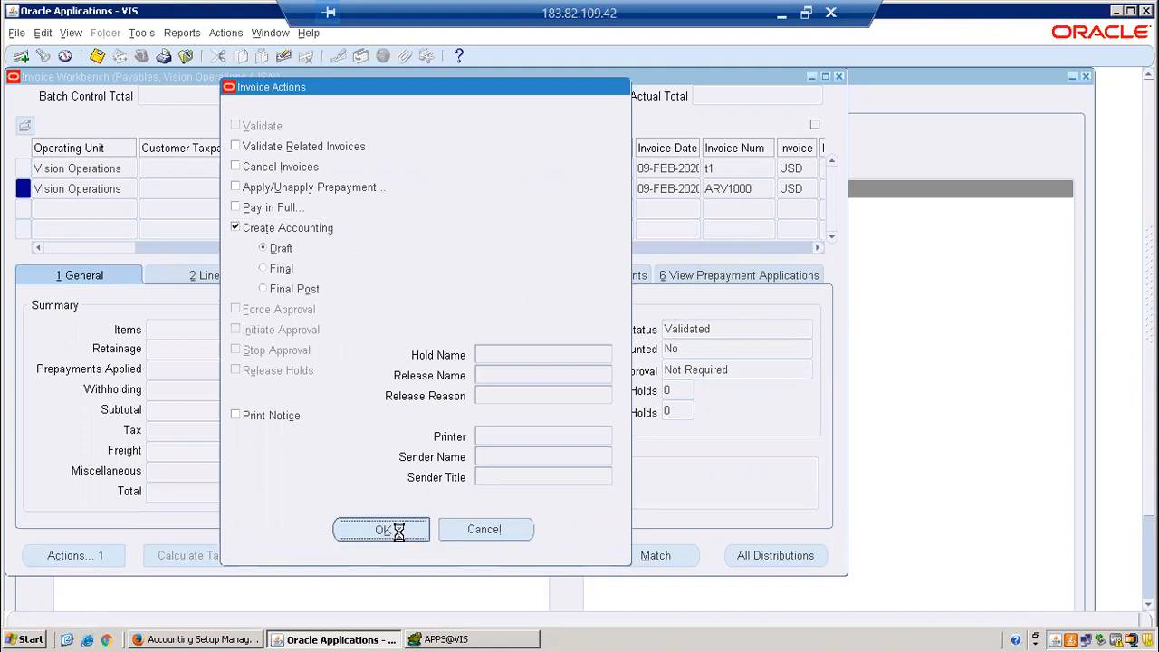
pyautogui.click(689, 421)
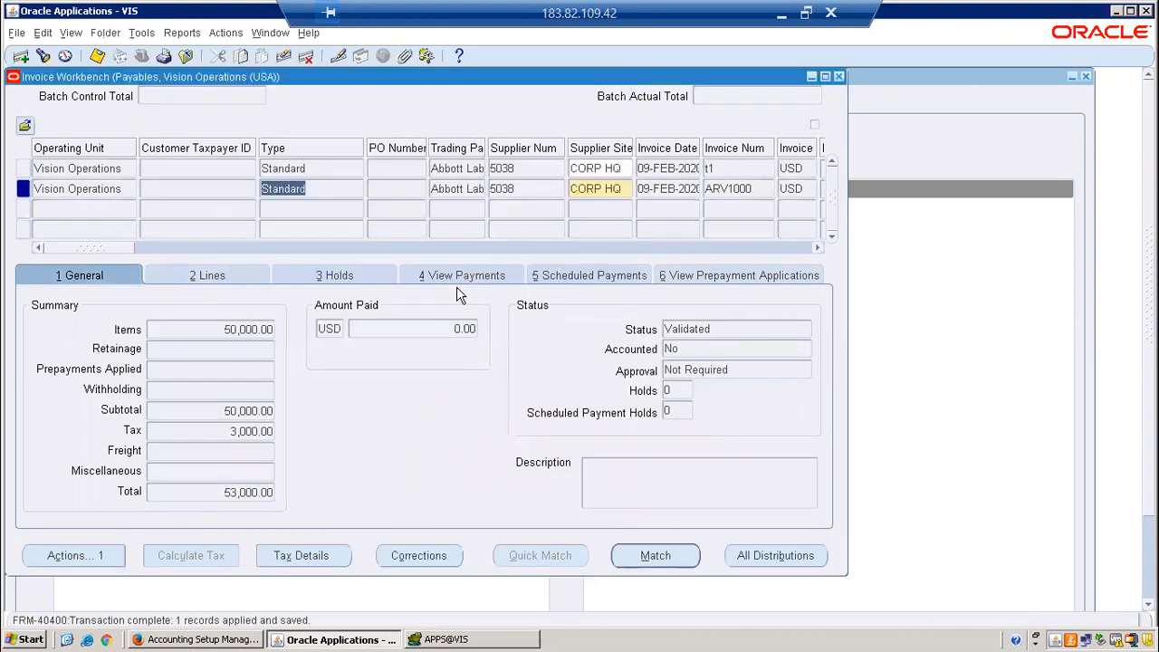
# - View invoice ARV1000's regenerated accounting in Firefox and examine the account on the non-recoverable tax journal line
pyautogui.click(183, 33)
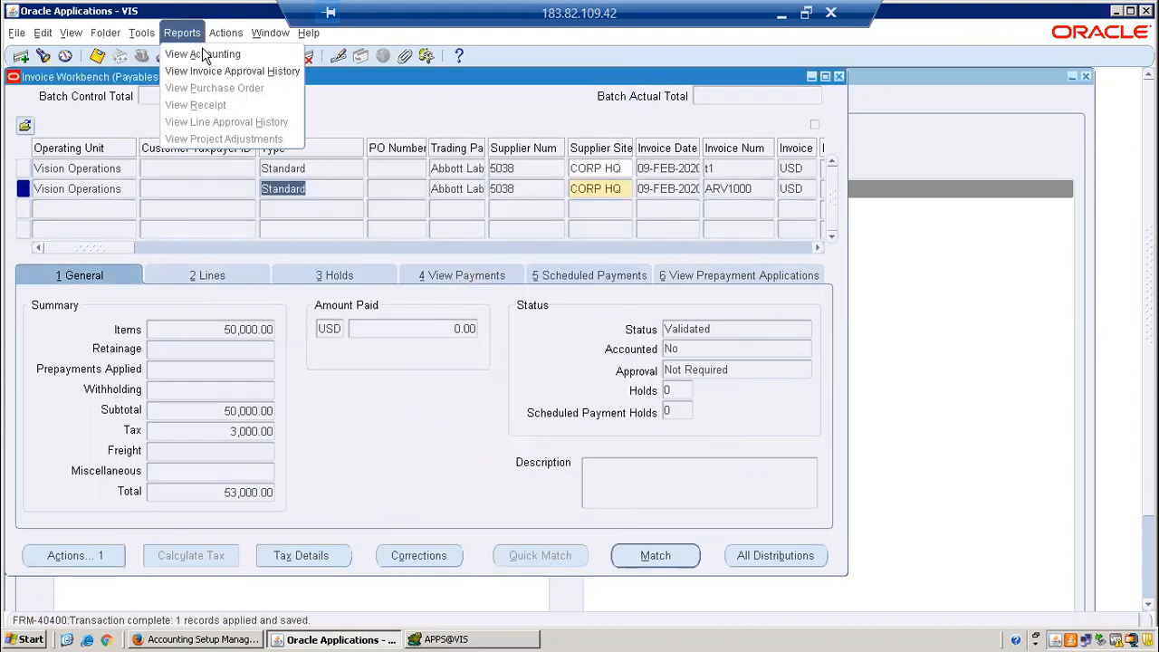
pyautogui.click(207, 55)
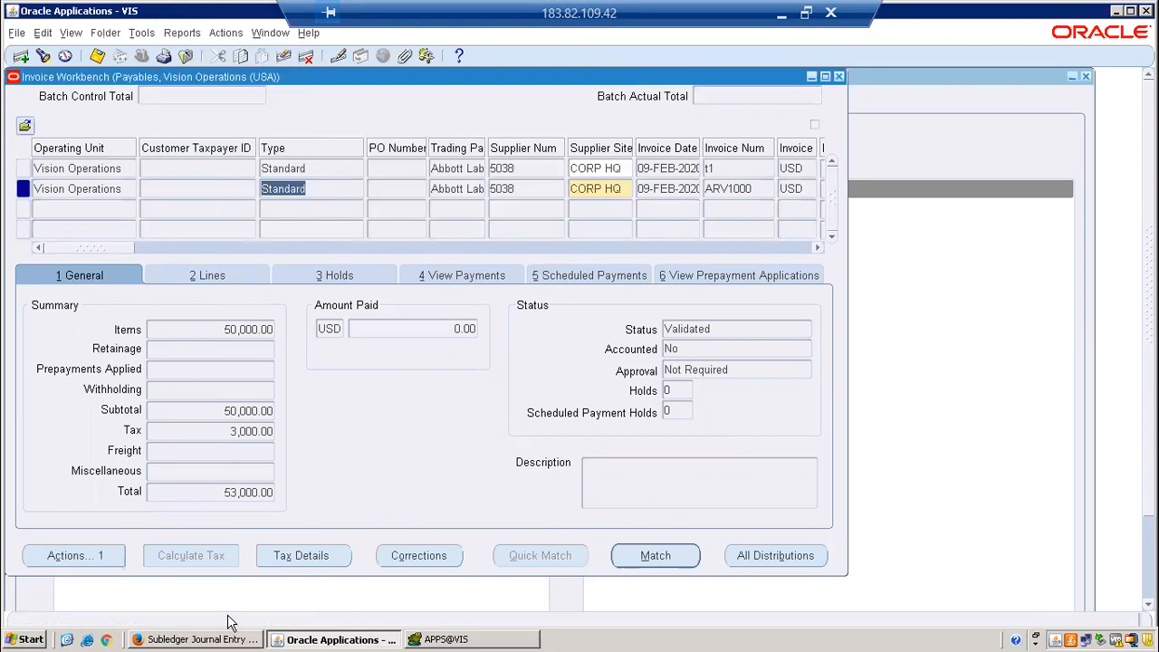
pyautogui.click(218, 639)
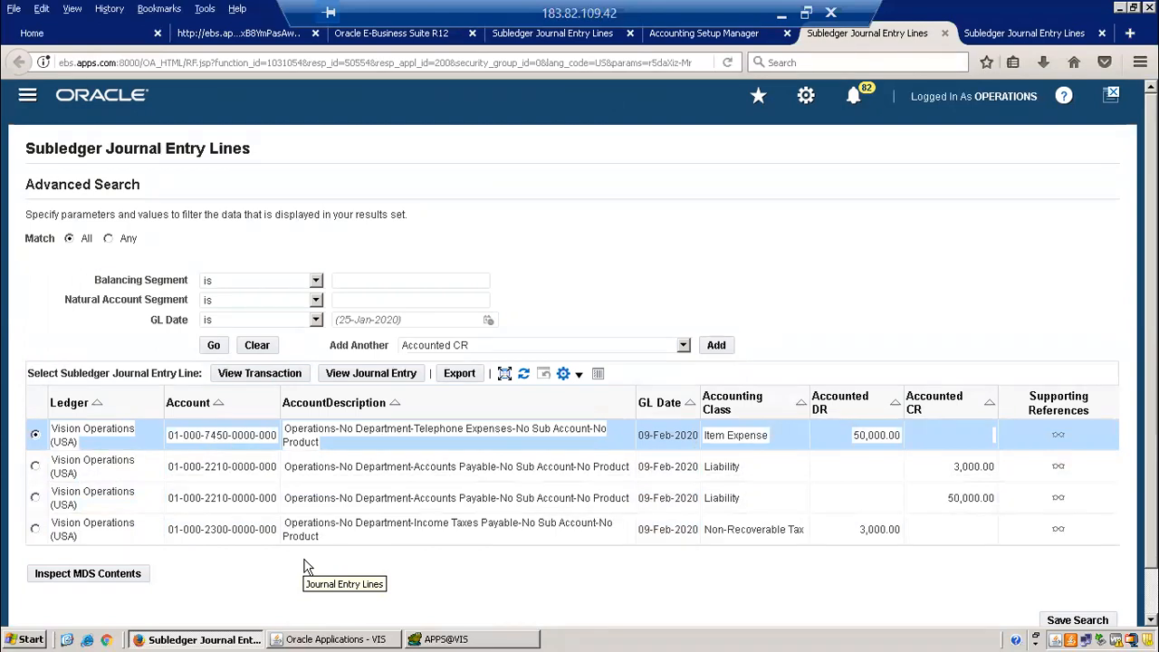
# - Return to Oracle Applications, review the accounts on all of invoice ARV1000's distributions and close the distributions
pyautogui.click(342, 640)
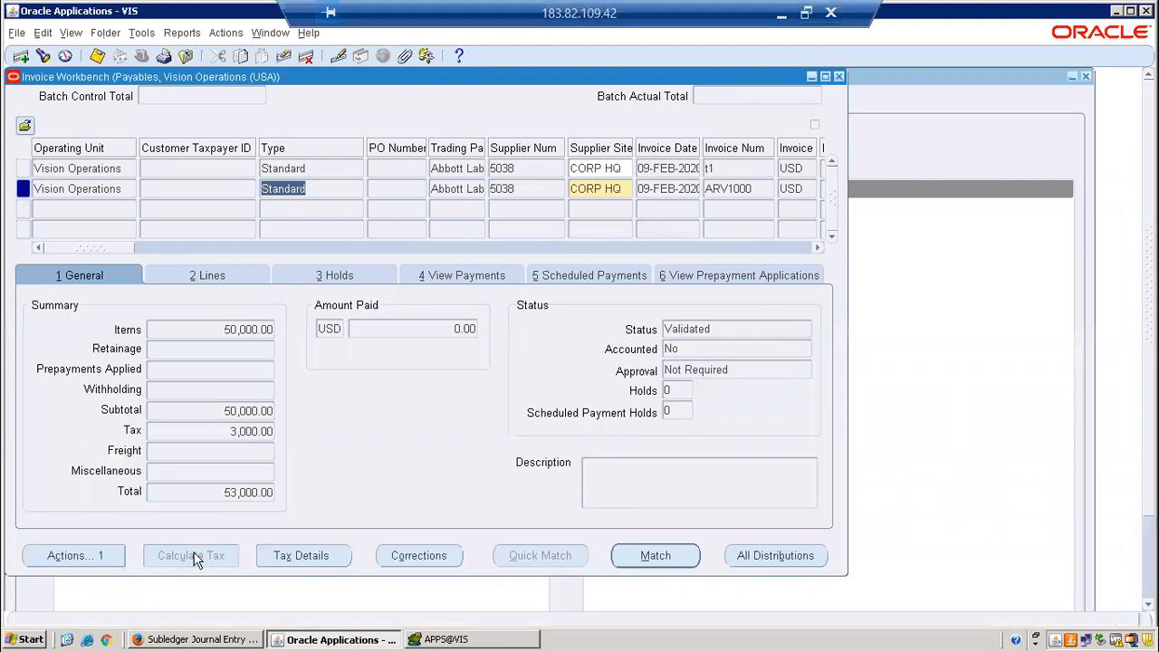
pyautogui.click(765, 554)
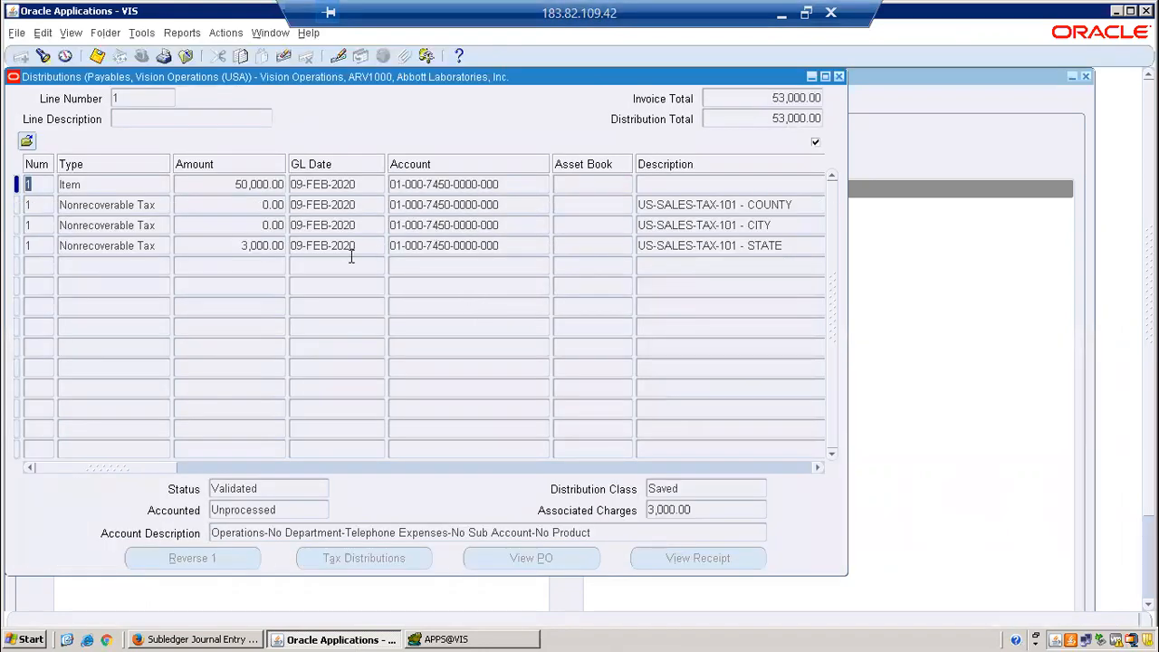
pyautogui.click(839, 77)
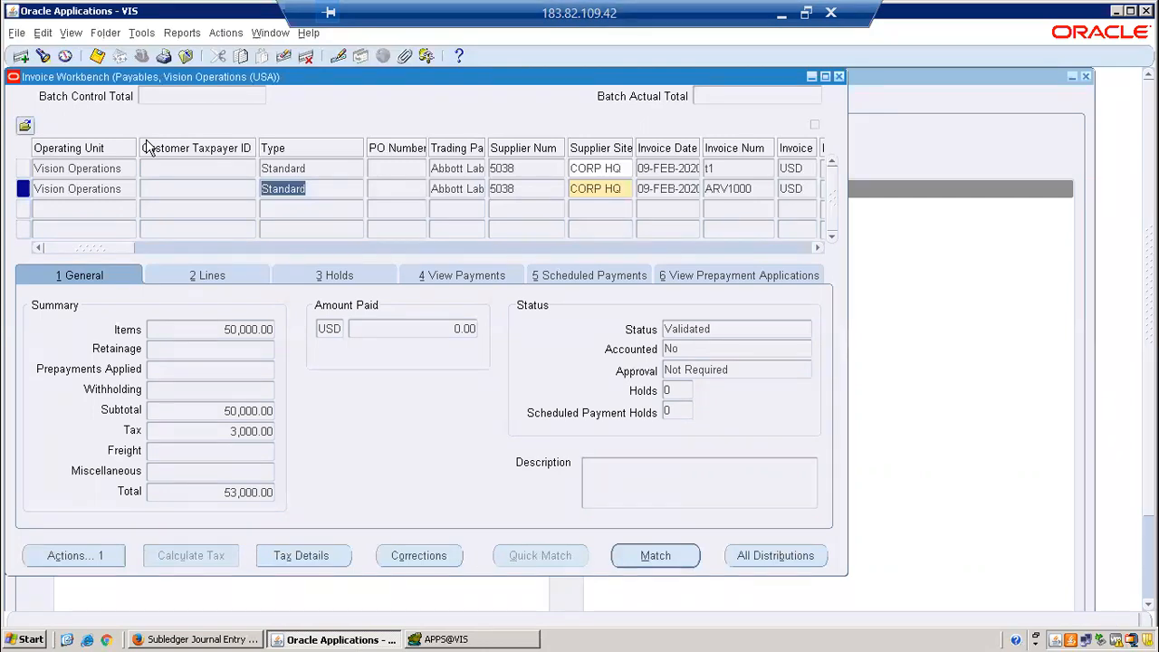
# - Duplicate the ARV1000 invoice header into a new invoice row and change its invoice number to ARV1001
pyautogui.click(73, 210)
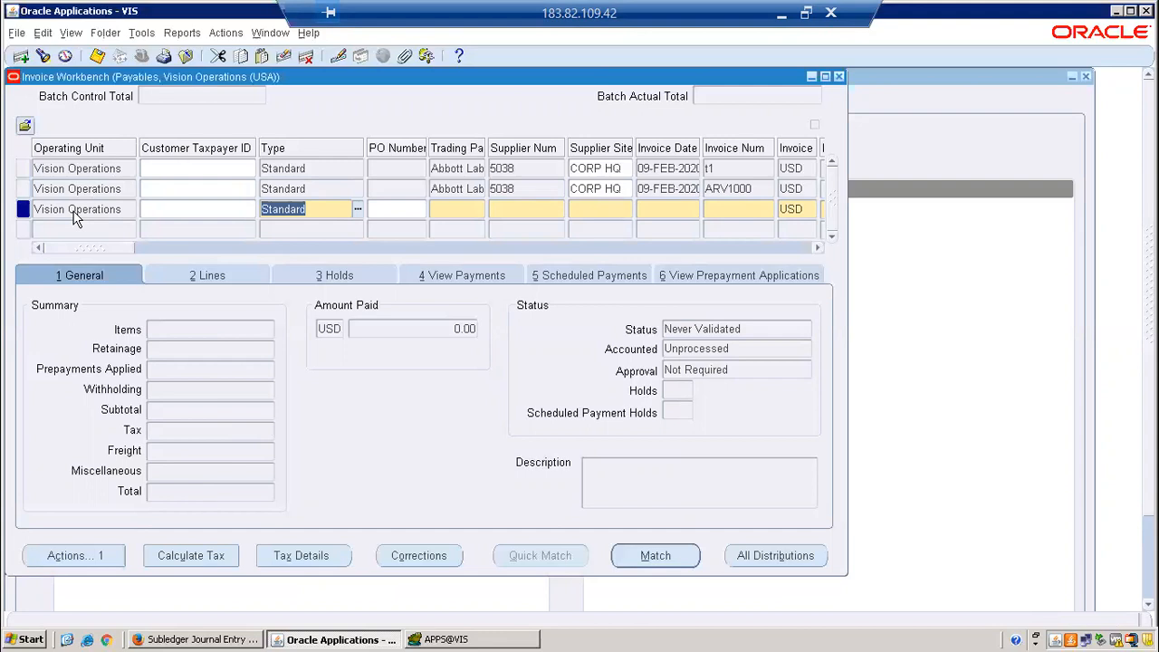
pyautogui.hotkey('shift', 'F6')
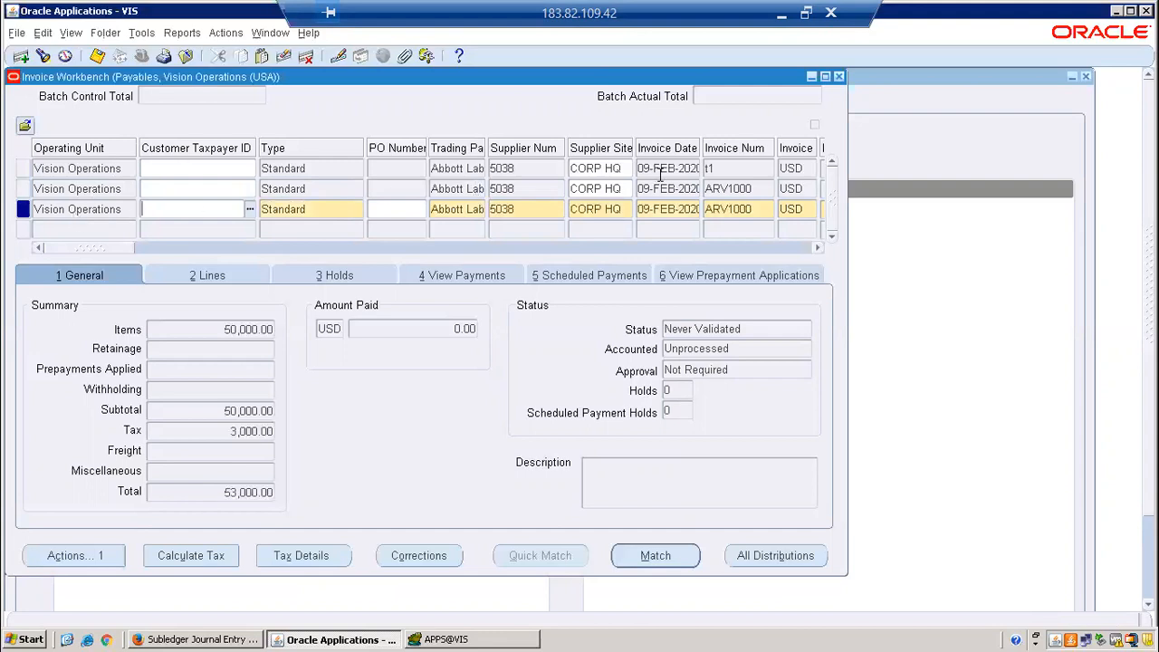
pyautogui.doubleClick(743, 206)
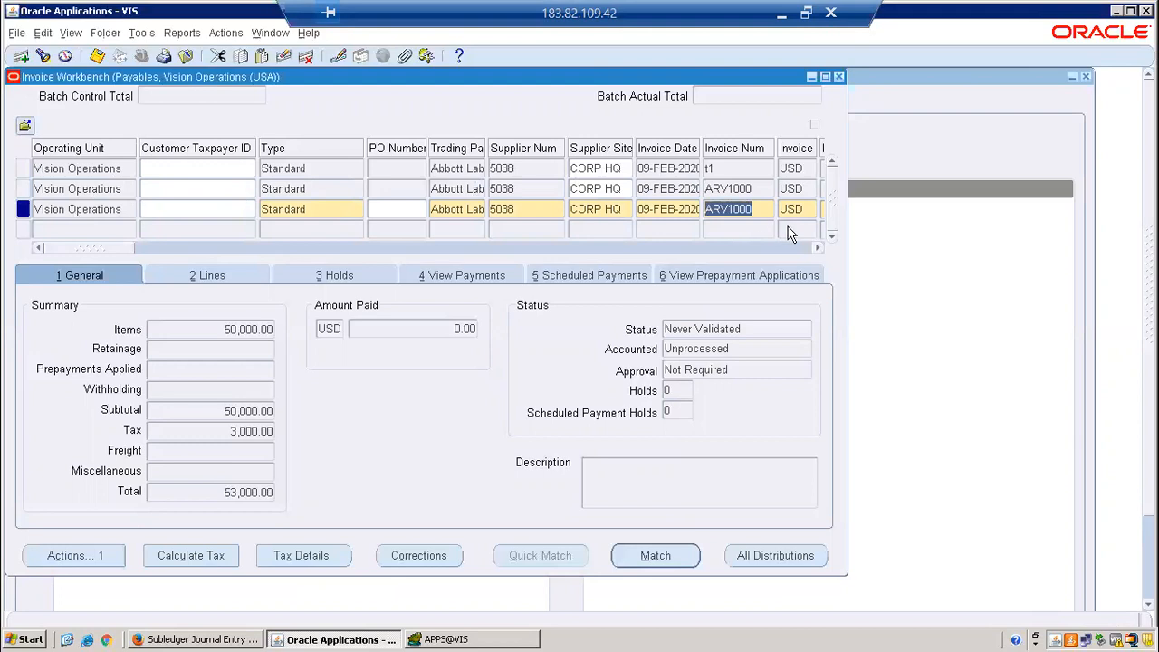
pyautogui.press('Right')
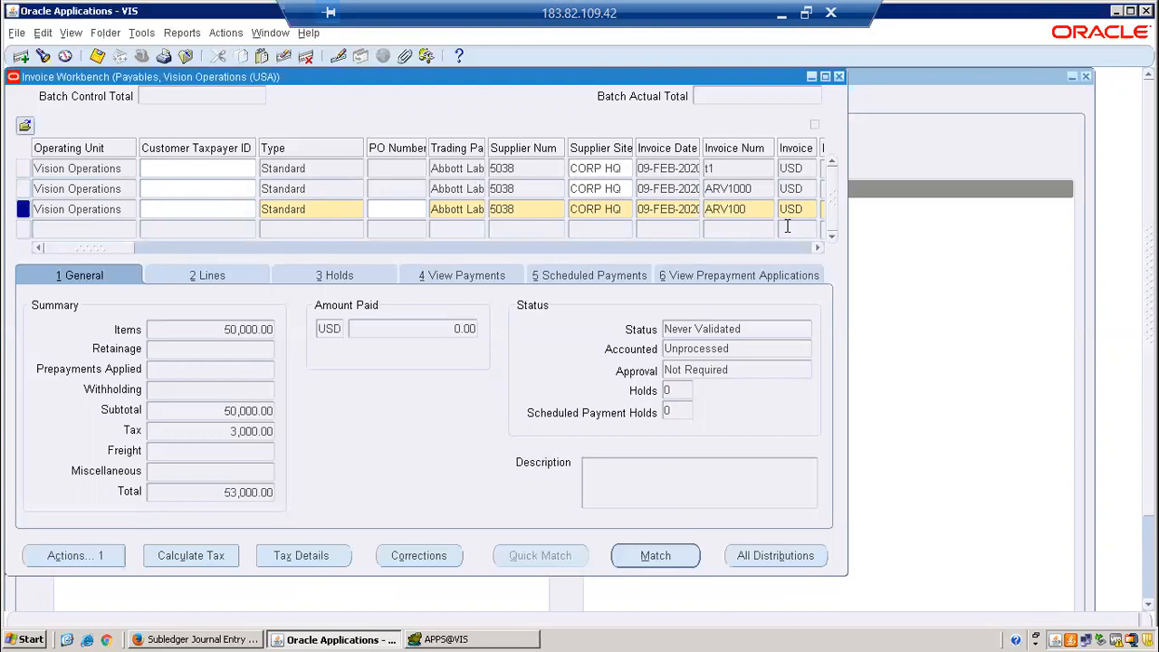
# - Add an item line of 50000 to invoice ARV1001 and enter a 50,000 distribution for it
pyautogui.click(217, 280)
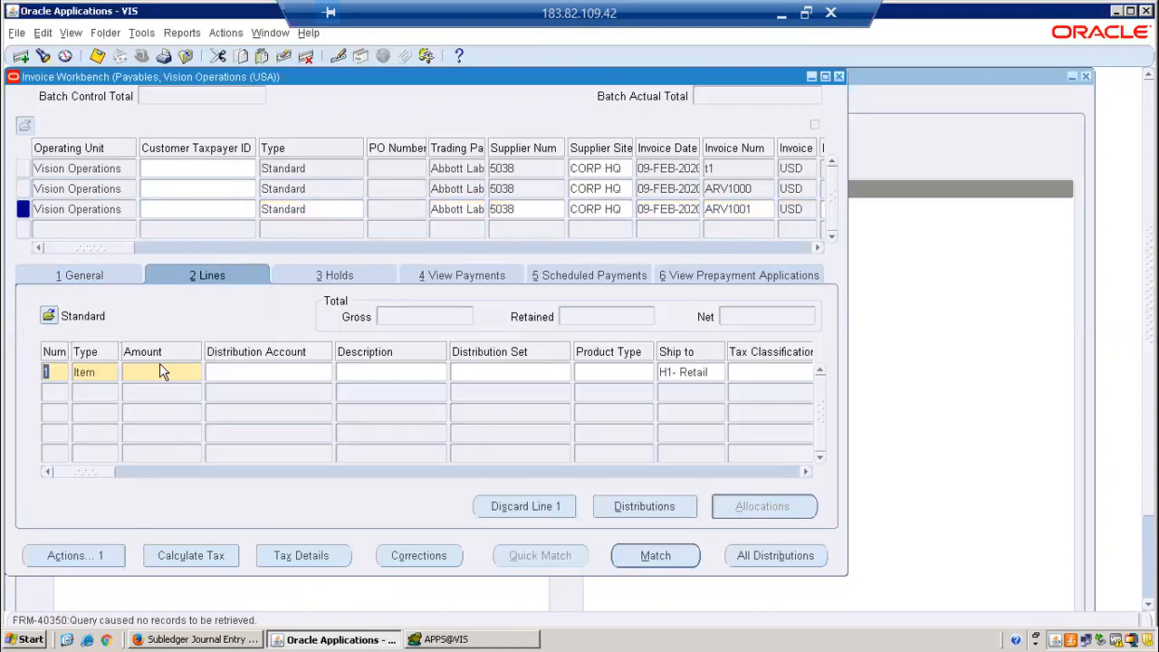
pyautogui.click(159, 371)
pyautogui.write('50000')
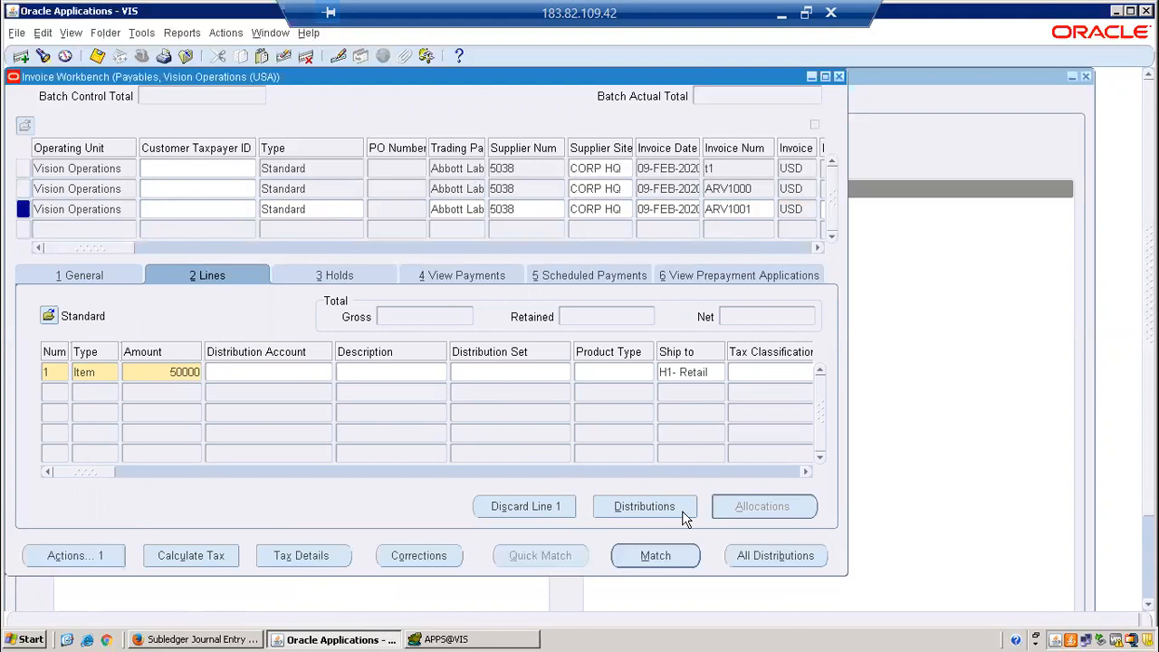
pyautogui.click(675, 509)
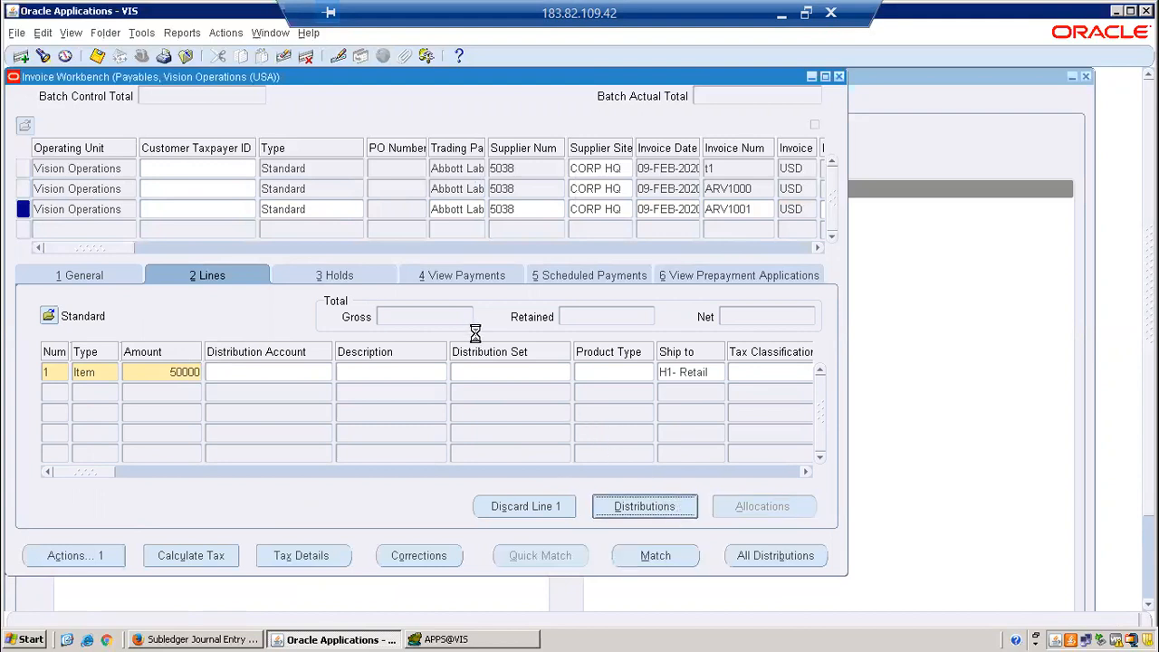
pyautogui.click(247, 188)
pyautogui.write('50,000')
pyautogui.click(490, 195)
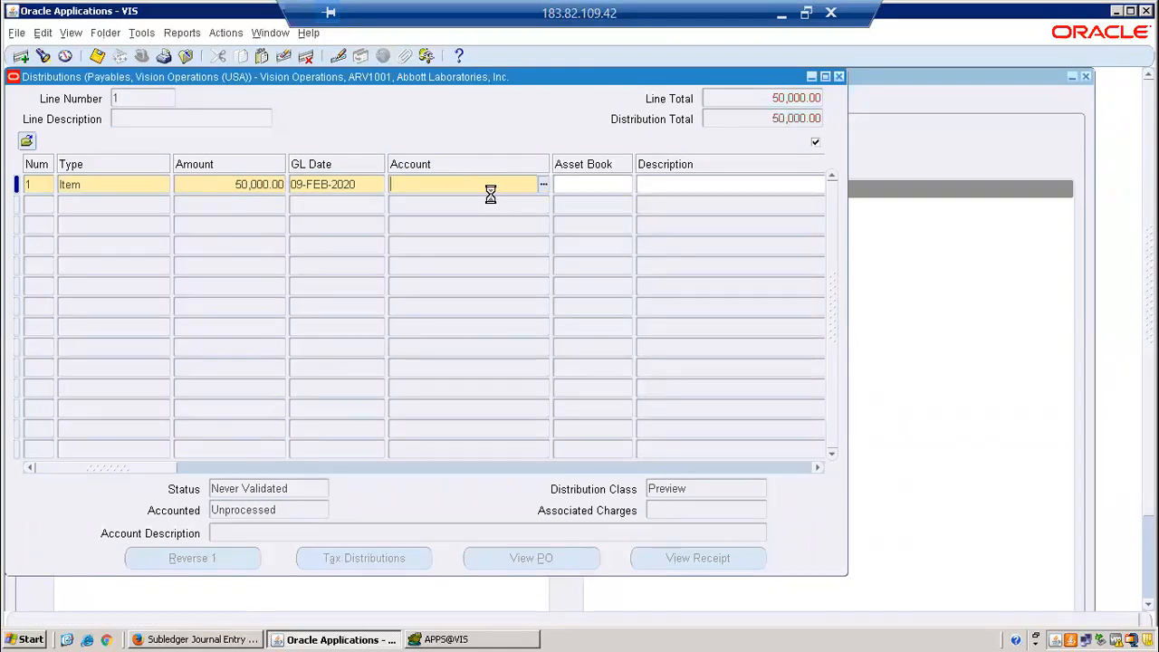
pyautogui.click(544, 185)
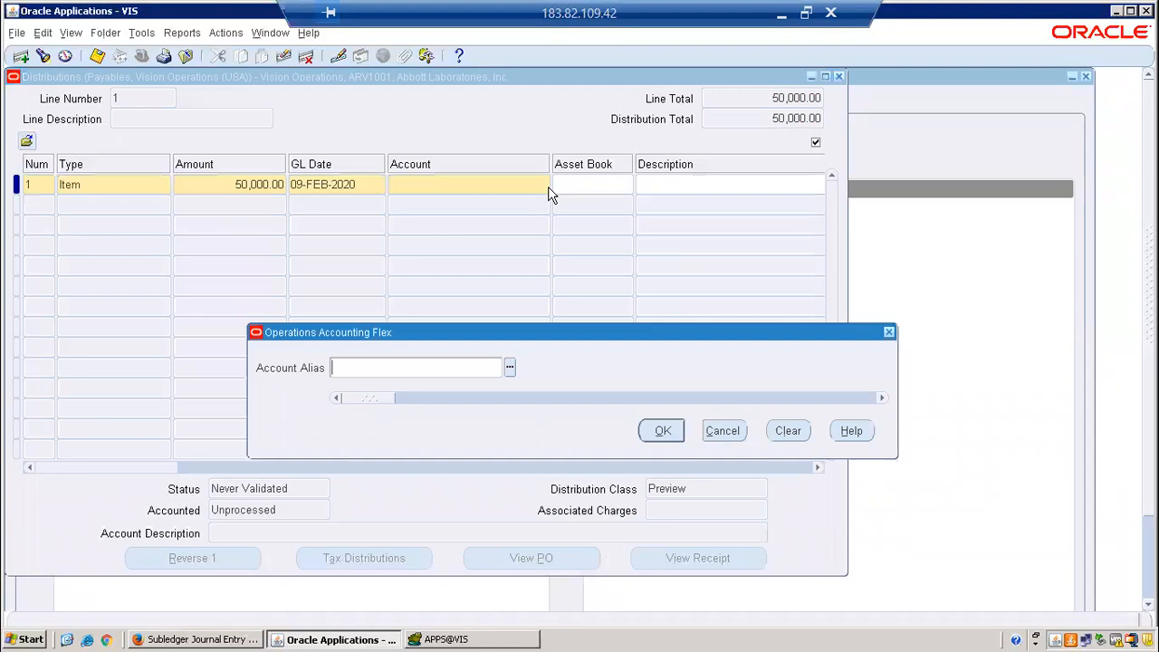
pyautogui.click(666, 435)
pyautogui.write('000')
pyautogui.press('Tab')
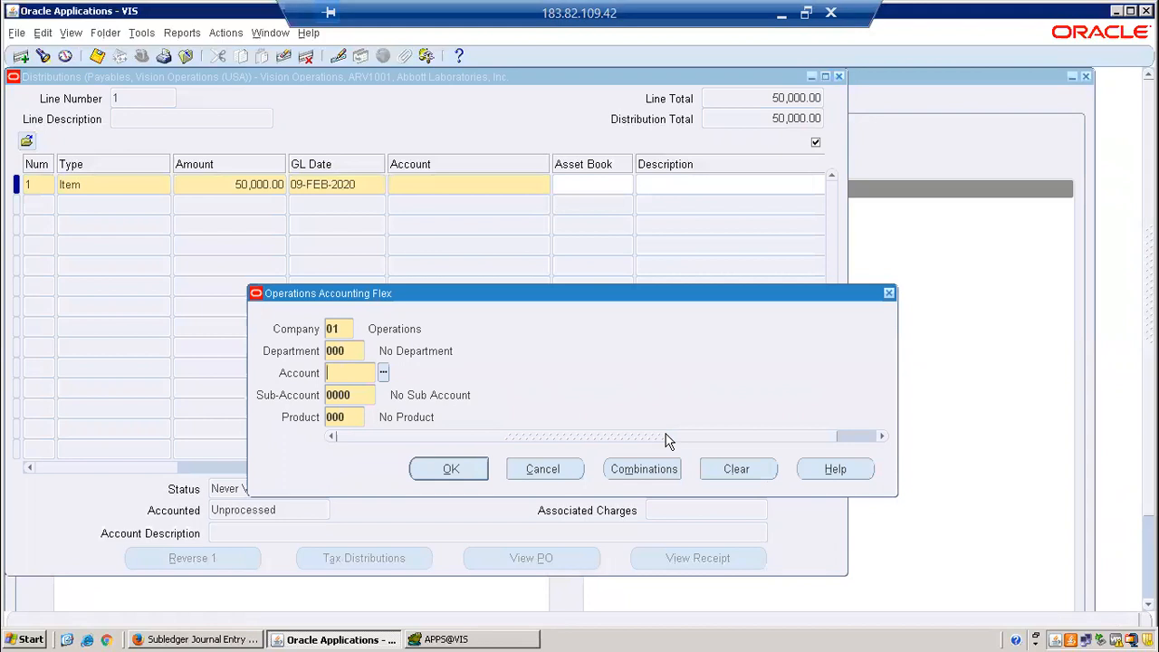
pyautogui.click(384, 373)
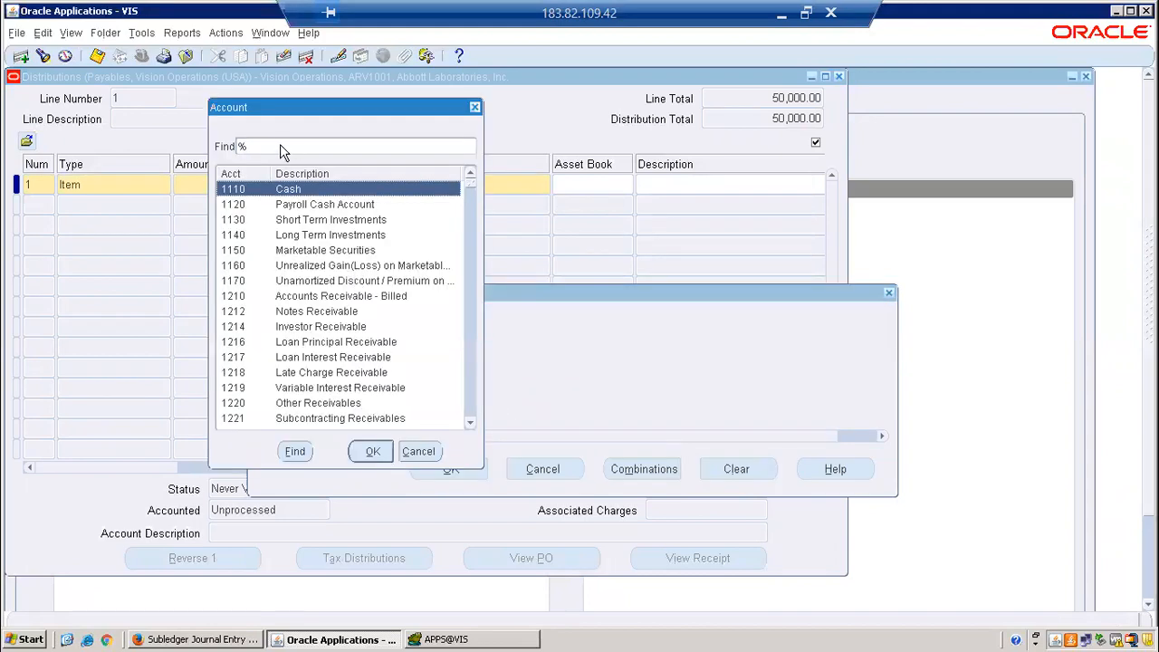
pyautogui.write('ex')
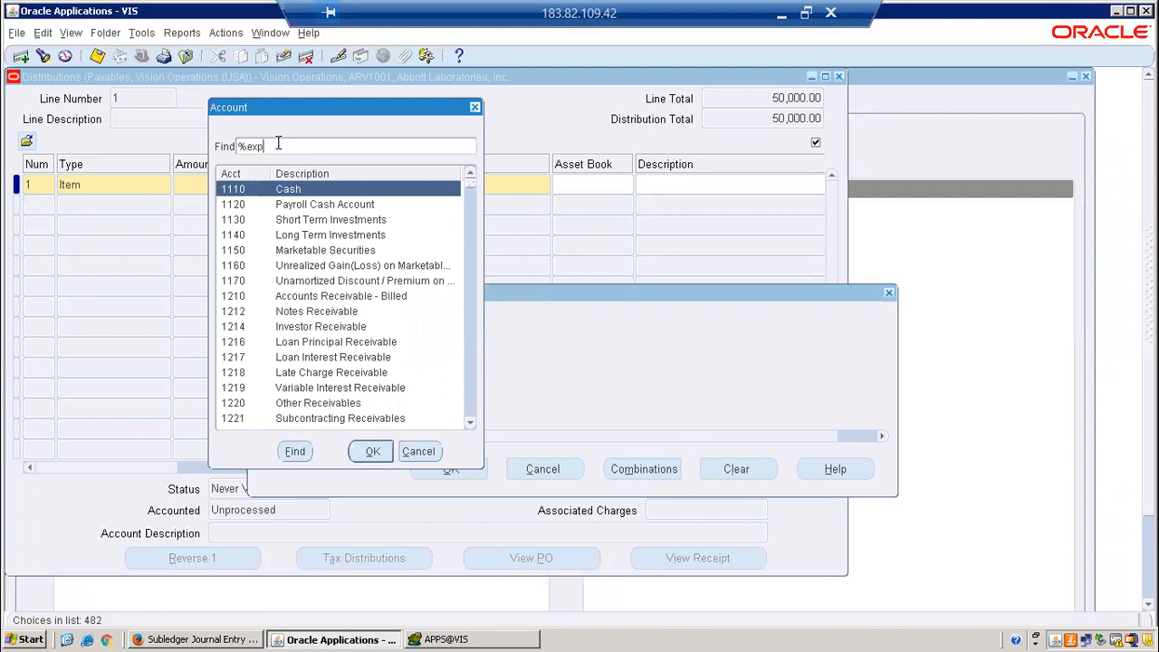
pyautogui.write('p')
pyautogui.click(294, 451)
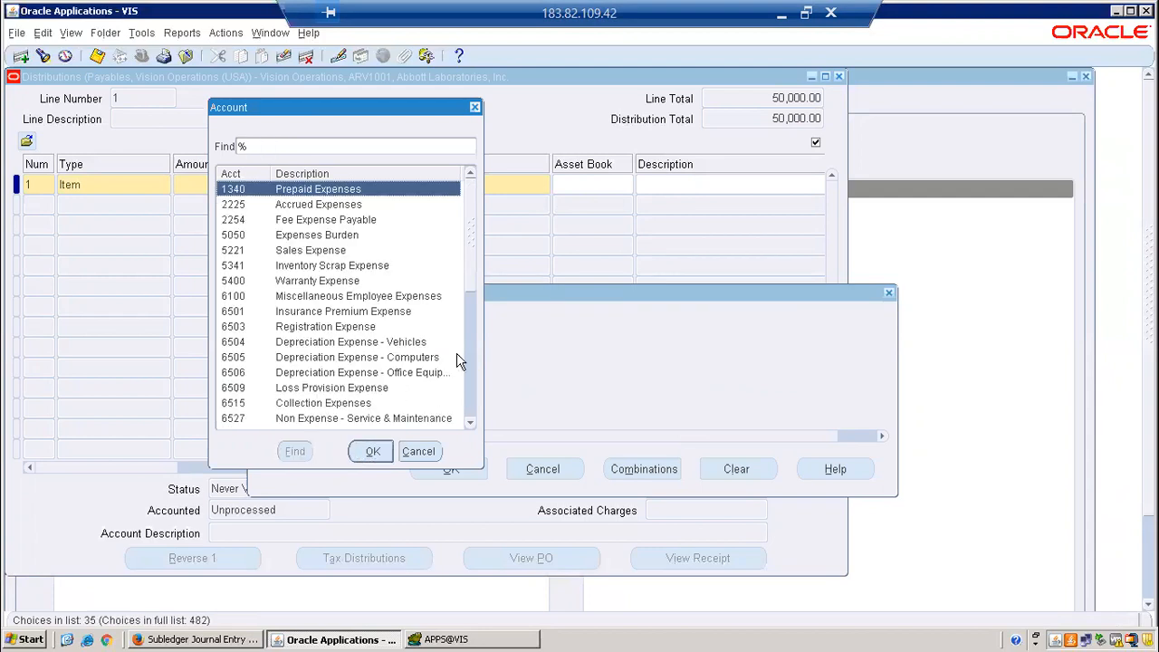
pyautogui.click(336, 252)
pyautogui.click(382, 457)
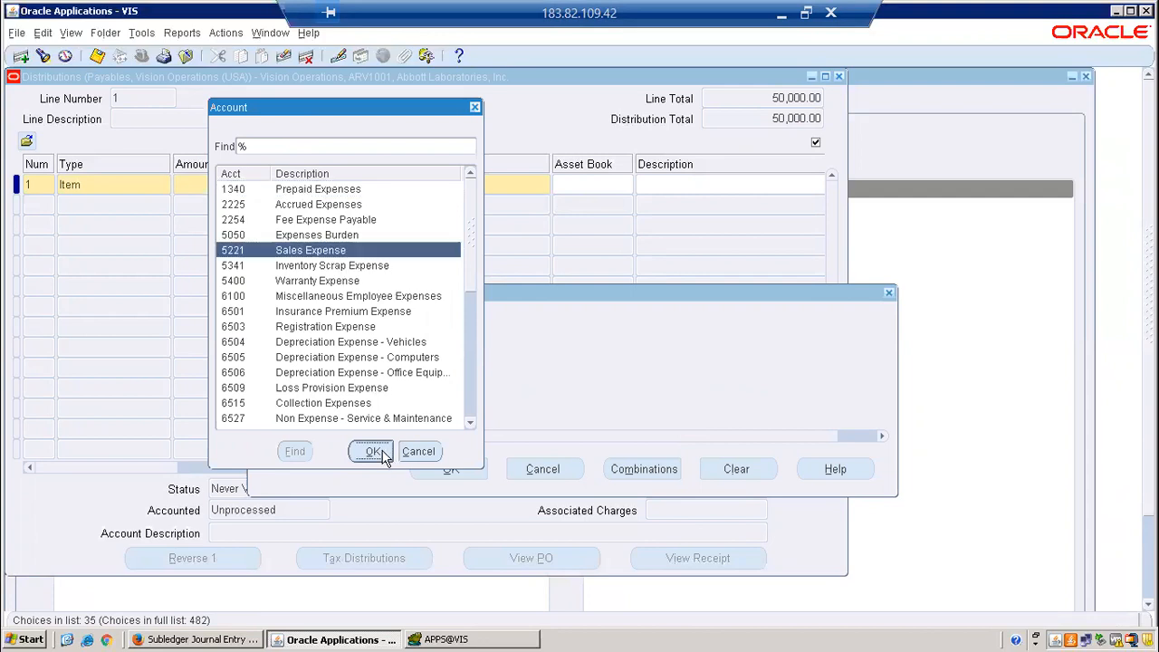
pyautogui.click(450, 470)
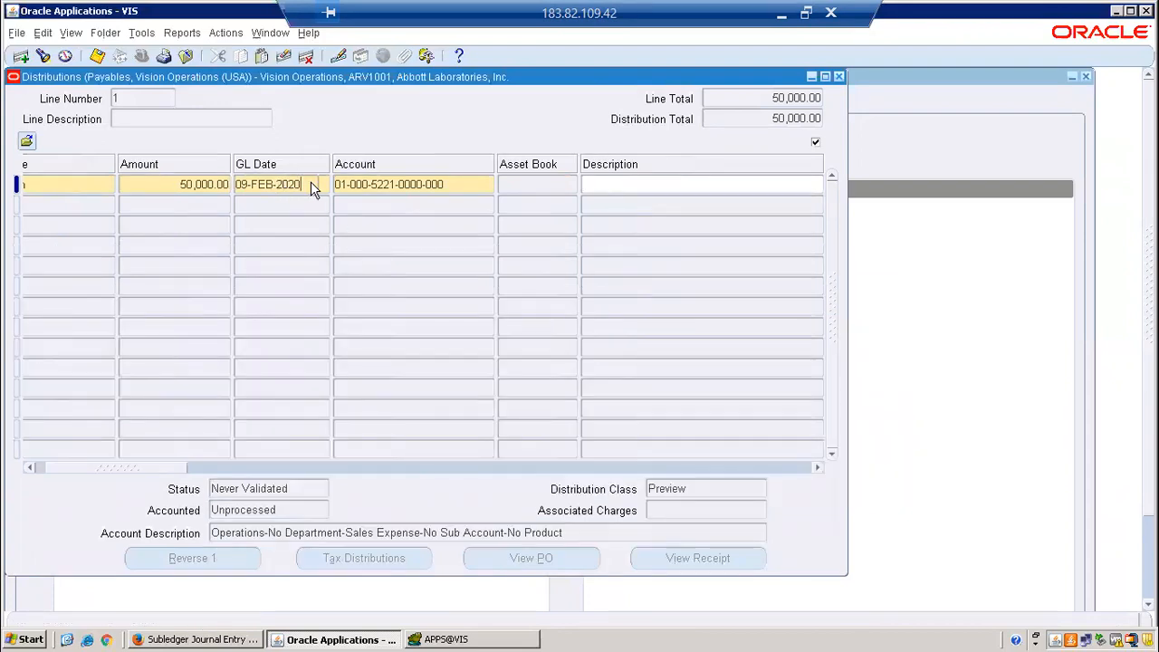
# - Save the 50,000 item distribution on invoice ARV1001 and close the distributions
pyautogui.click(310, 182)
pyautogui.hotkey('ctrl', 's')
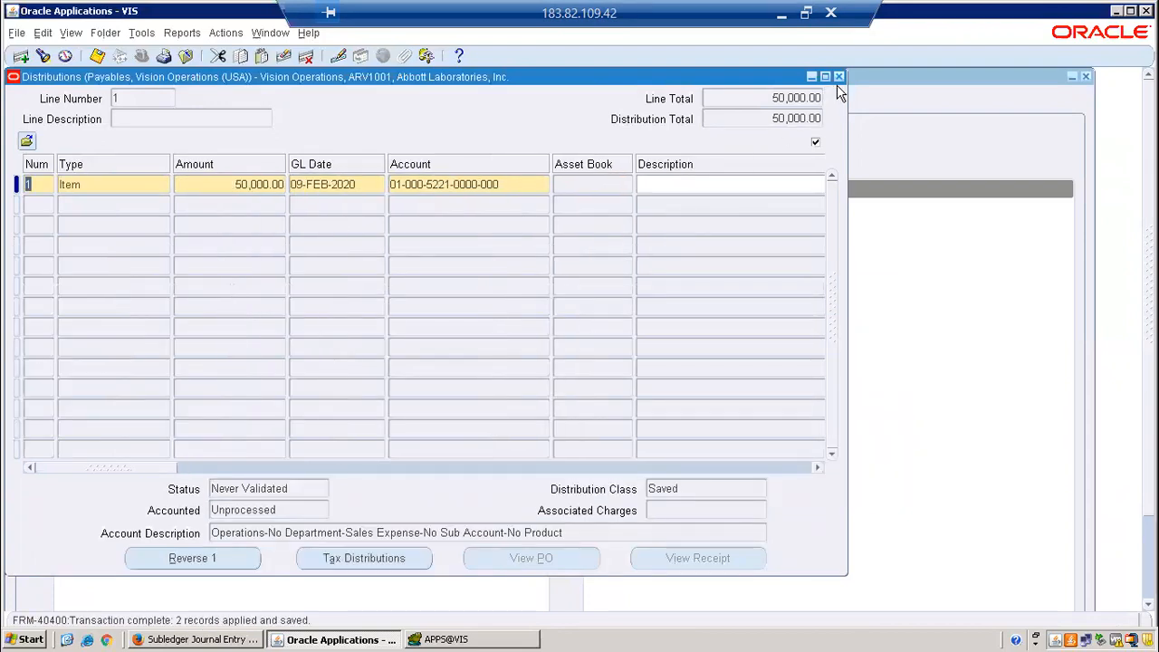
pyautogui.click(839, 76)
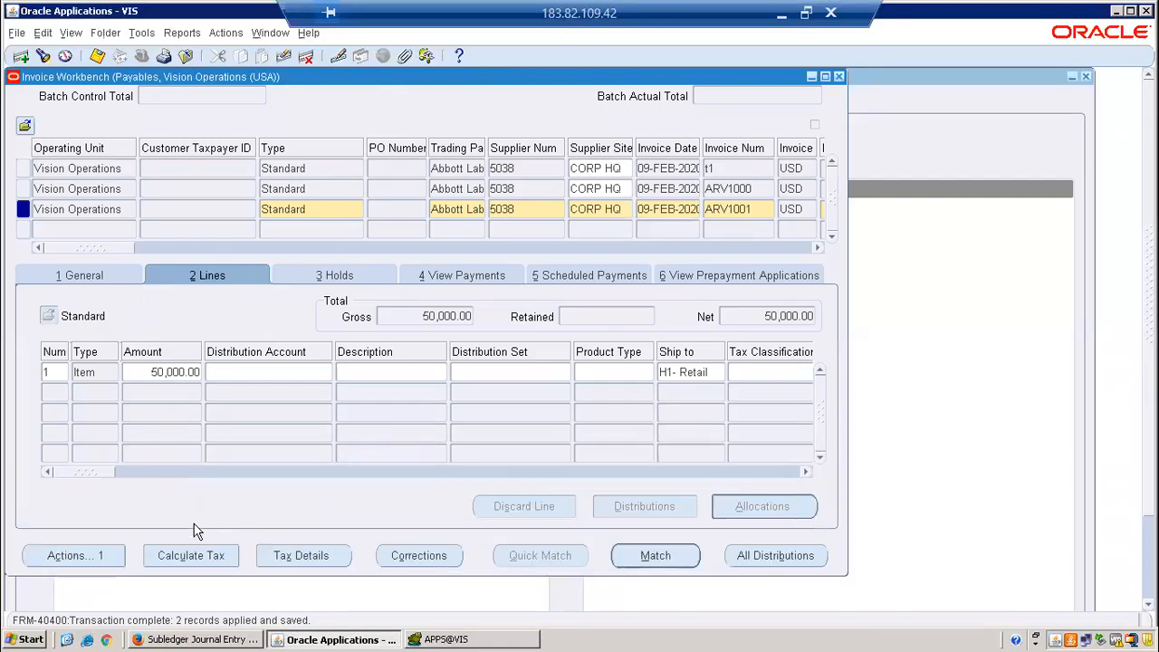
# - Validate invoice ARV1001 and review the accounts on all of its distributions, including the nonrecoverable tax rows
pyautogui.click(113, 555)
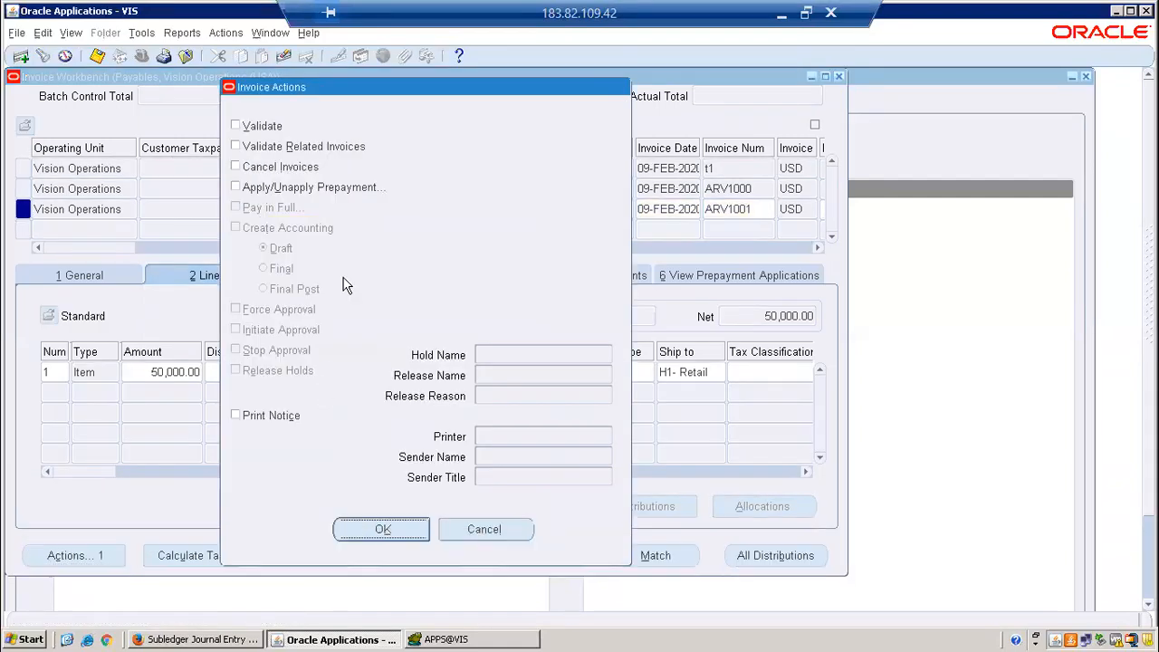
pyautogui.click(245, 126)
pyautogui.click(392, 530)
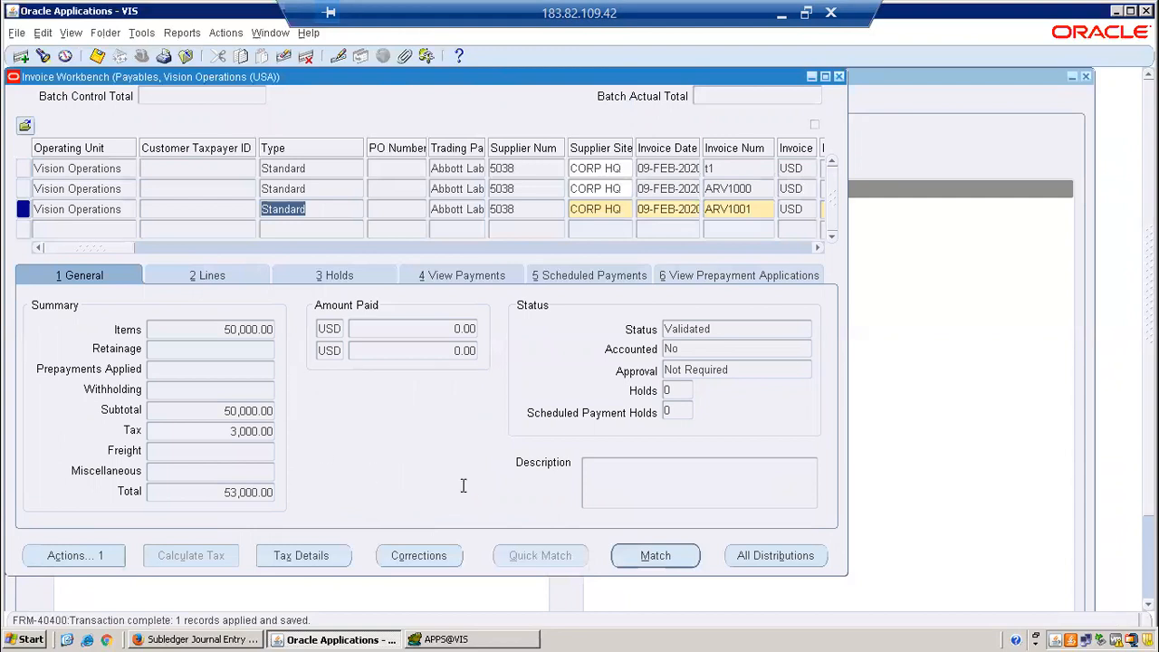
pyautogui.click(803, 556)
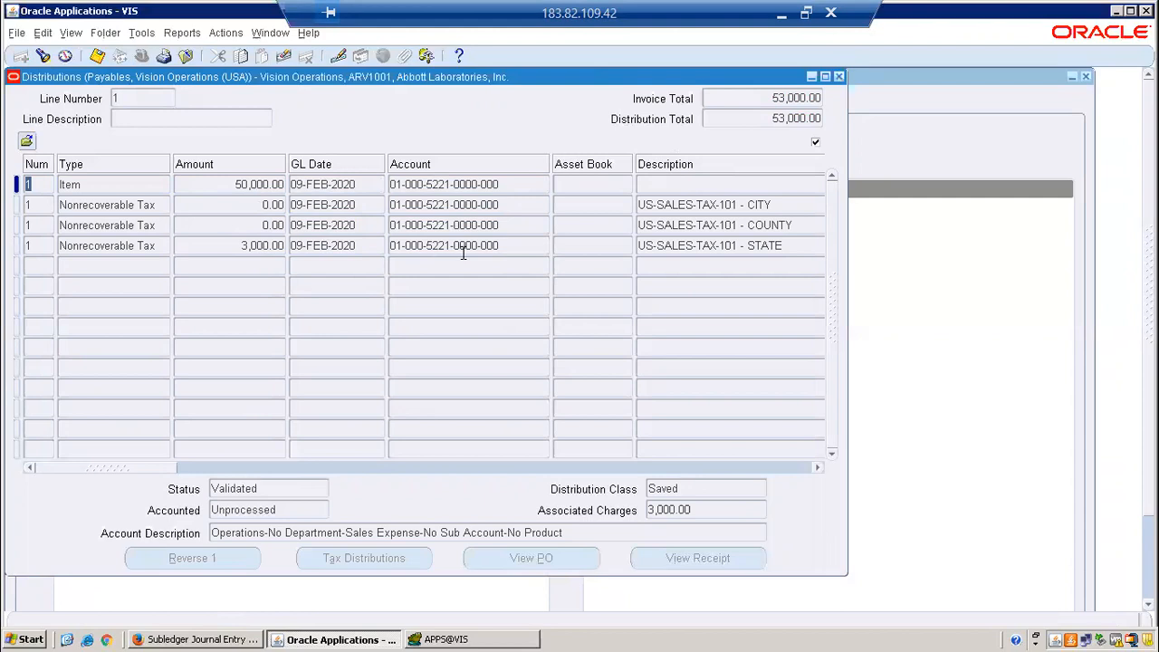
pyautogui.click(839, 76)
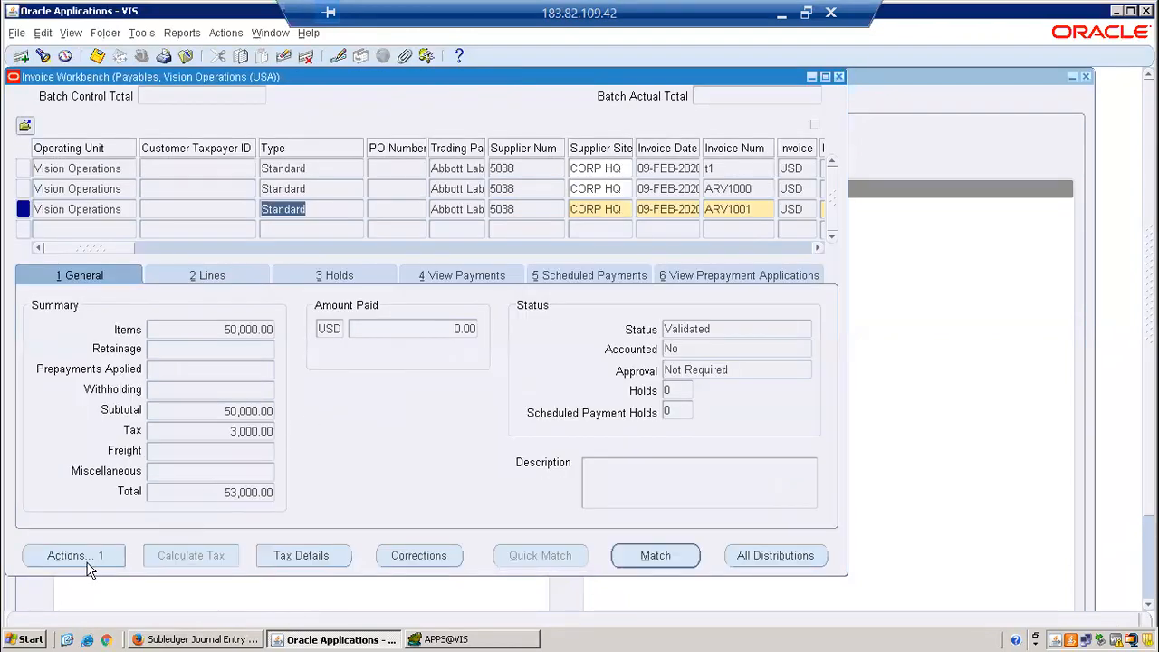
# - Create accounting in Draft mode for invoice ARV1001 and acknowledge the note
pyautogui.click(85, 558)
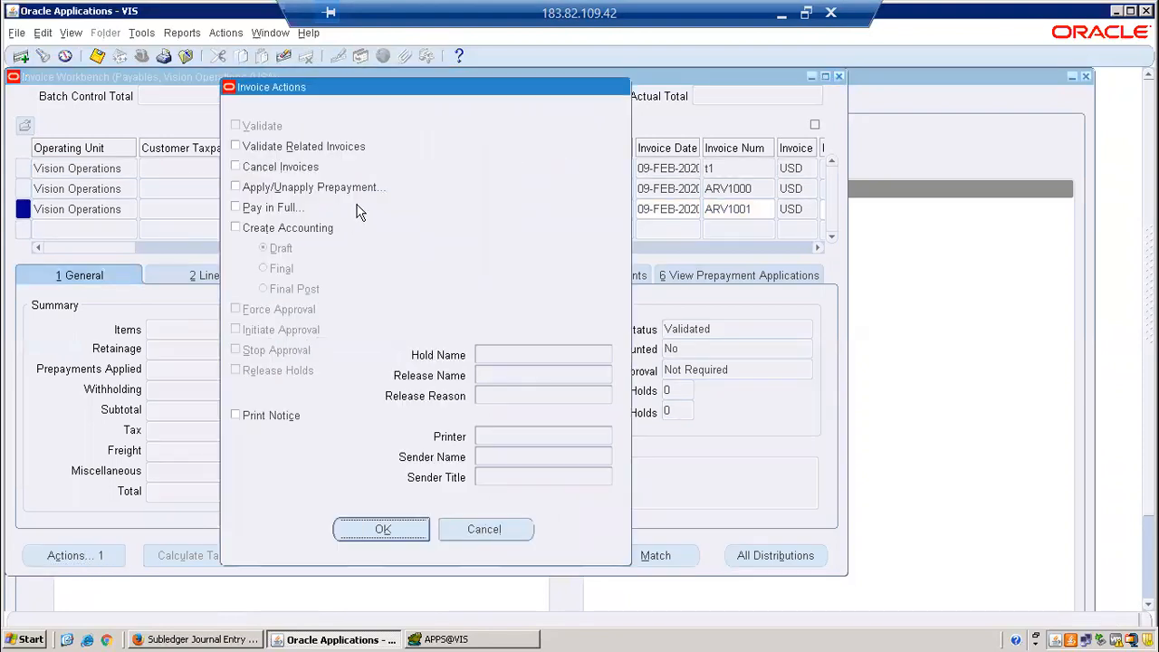
pyautogui.click(311, 227)
pyautogui.click(398, 530)
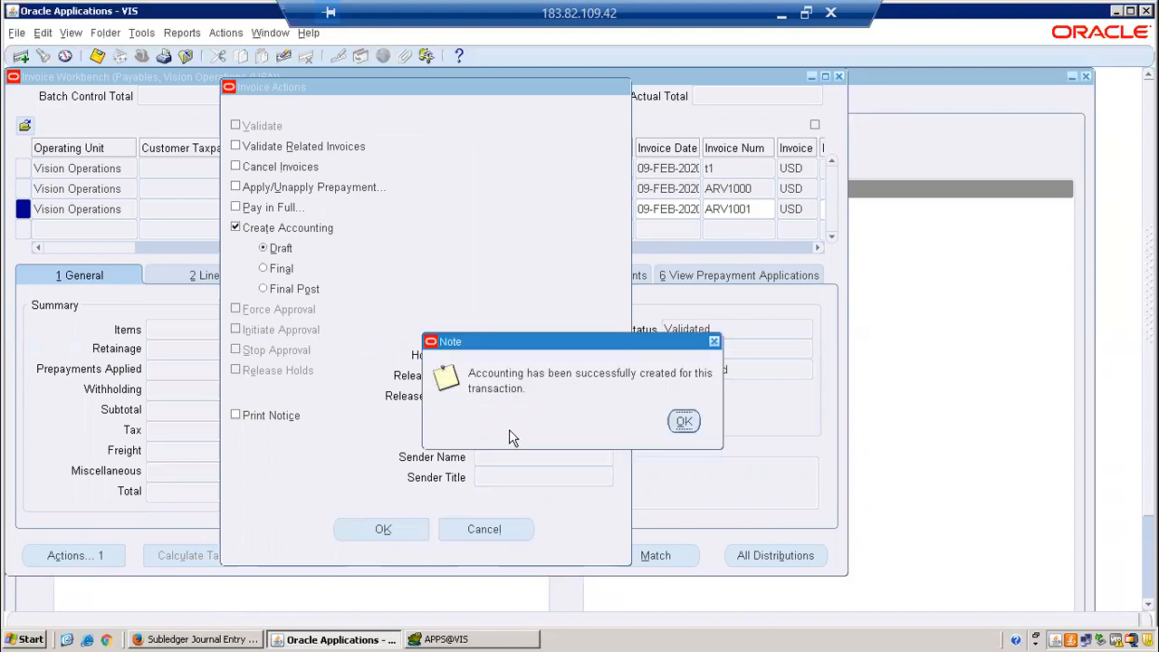
pyautogui.click(684, 423)
# - View the accounting of invoice ARV1001 and switch to the Subledger Journal Entry page in Firefox
pyautogui.click(192, 34)
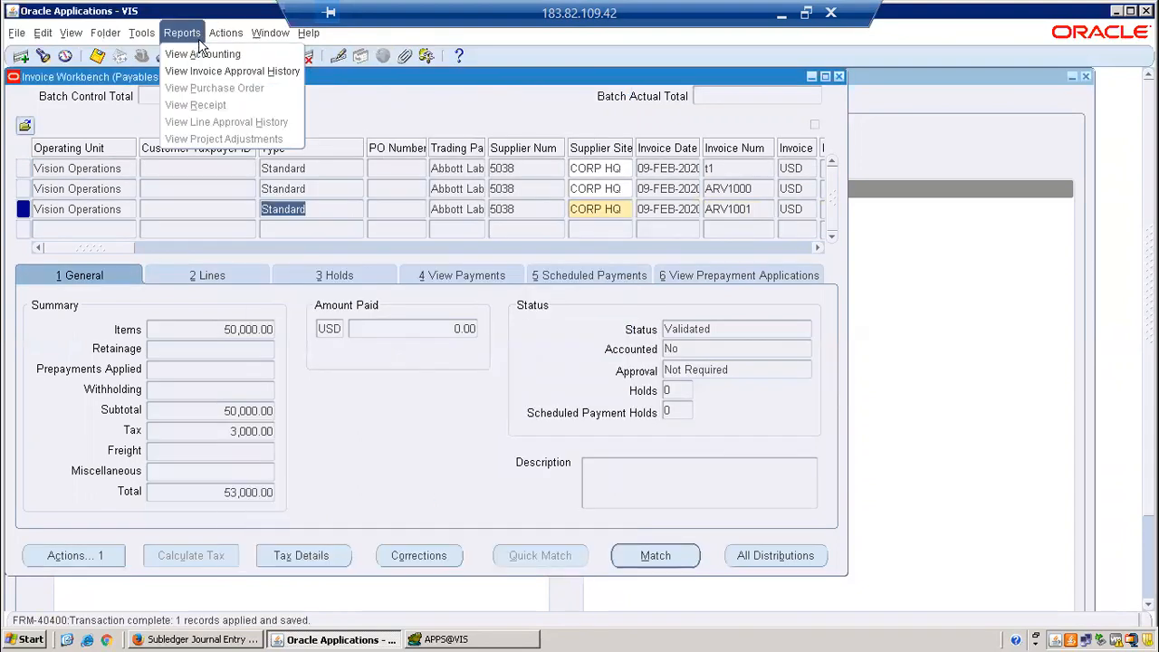
pyautogui.click(207, 56)
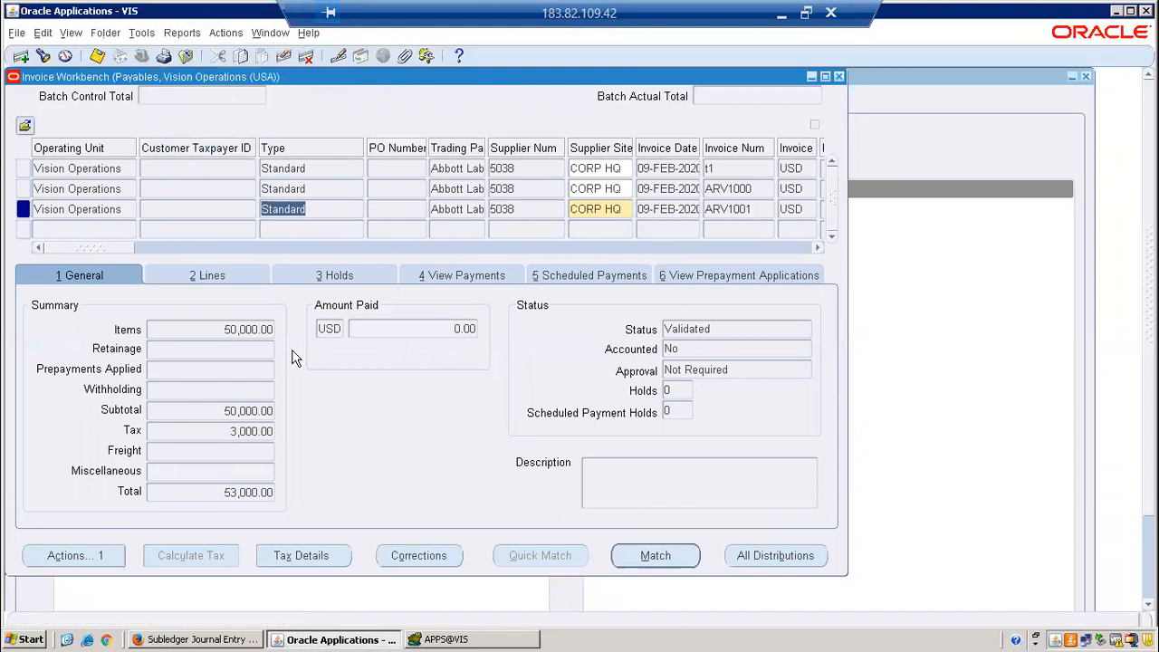
pyautogui.click(220, 637)
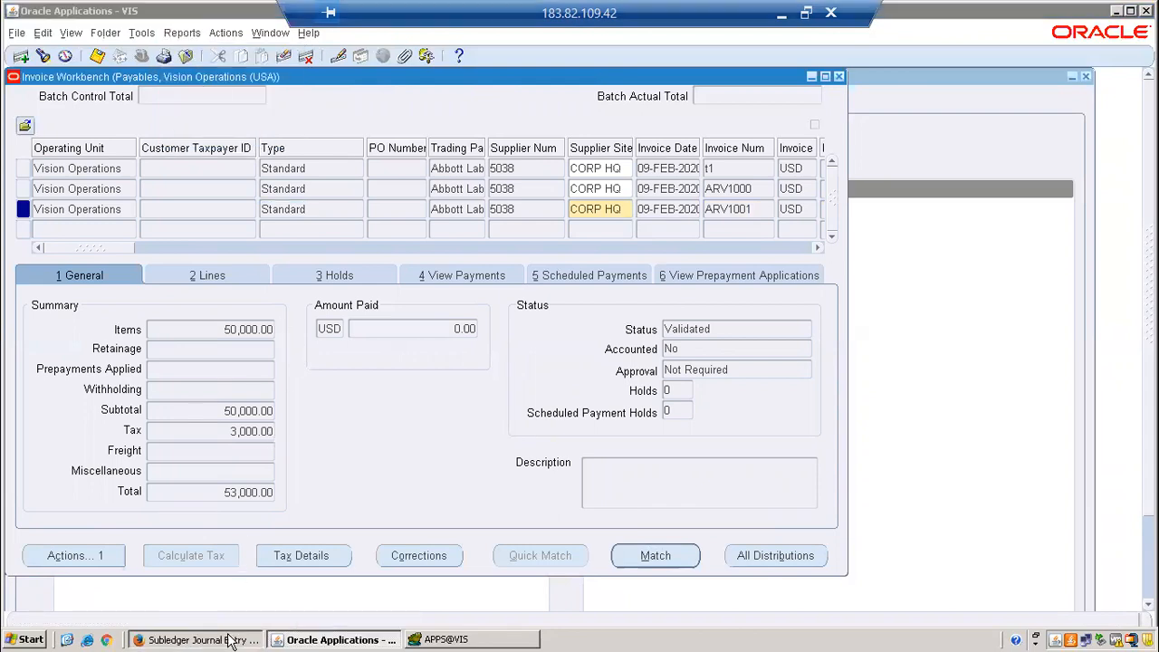